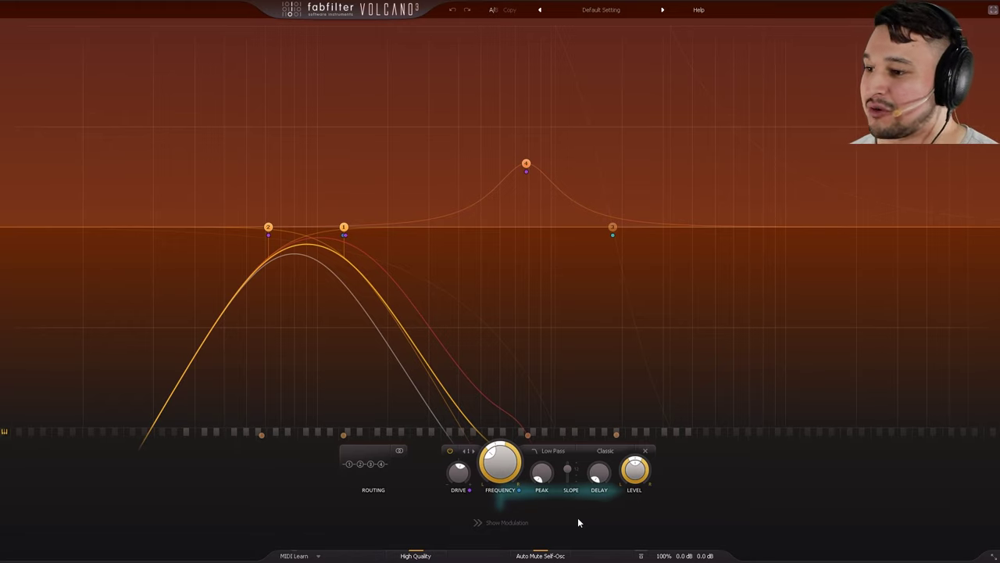
View the routing layouts, try the Per Channel and Mid/Side channel modes, and return the routing to Stereo.
click(381, 474)
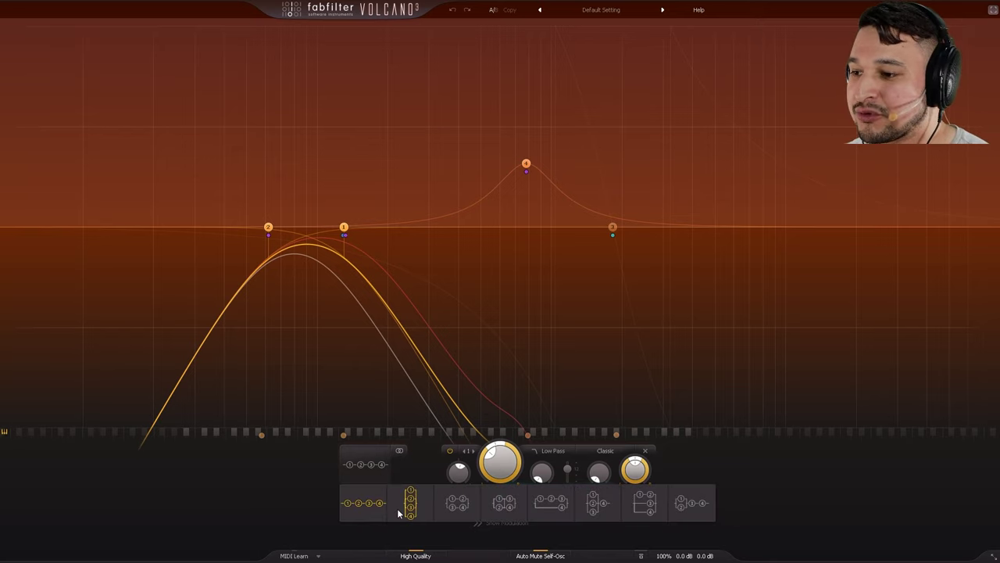
click(399, 451)
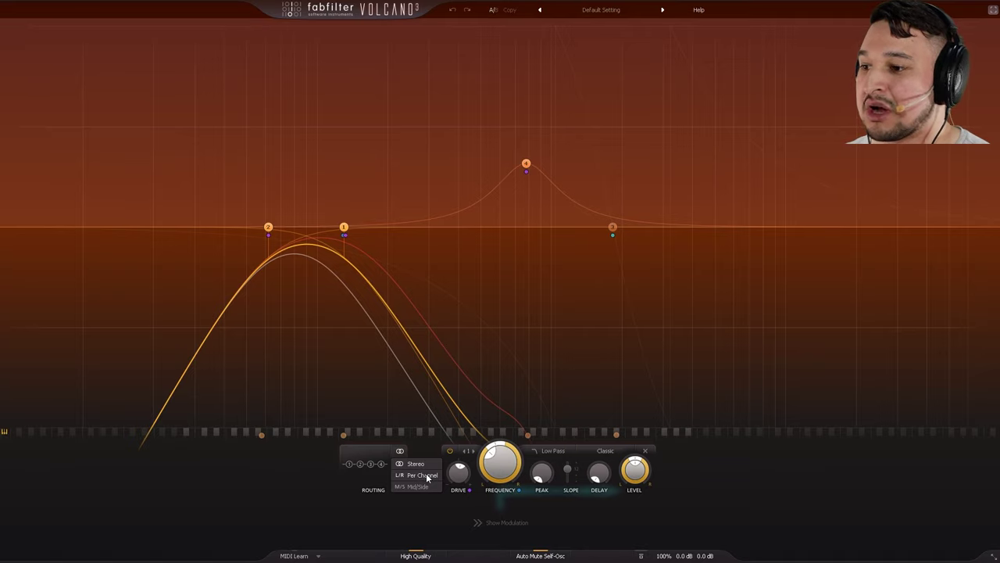
click(427, 476)
click(398, 451)
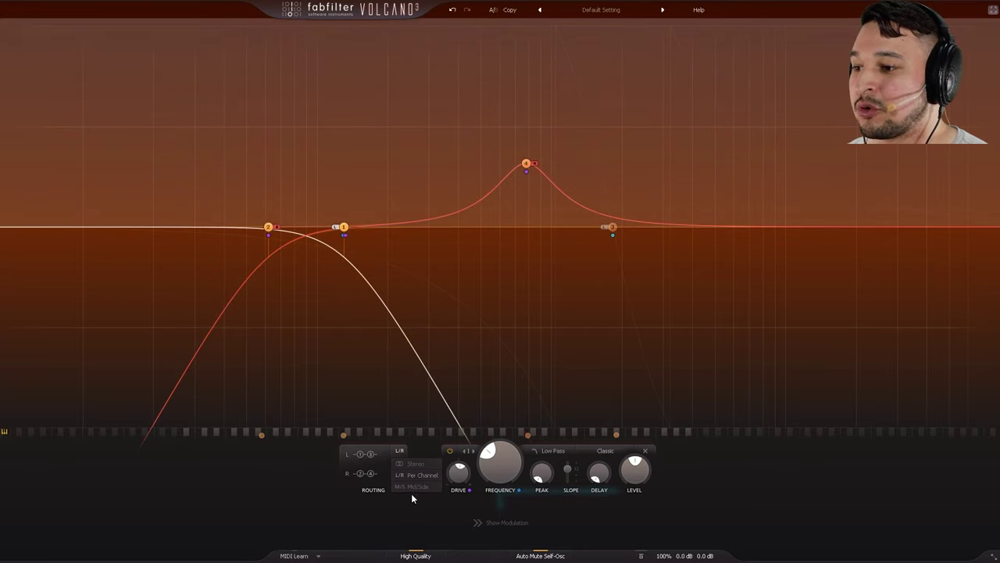
click(399, 451)
click(416, 486)
click(400, 451)
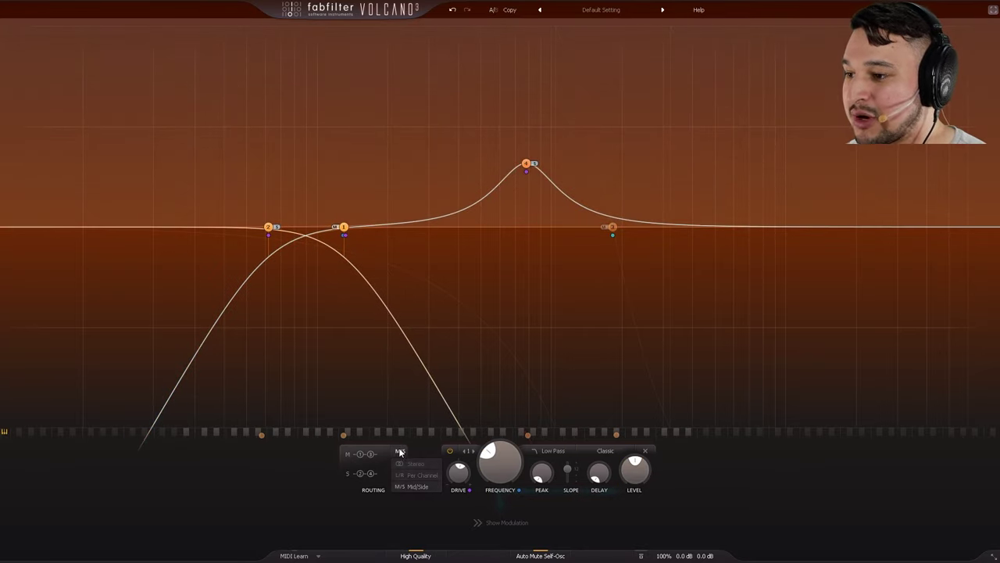
click(410, 462)
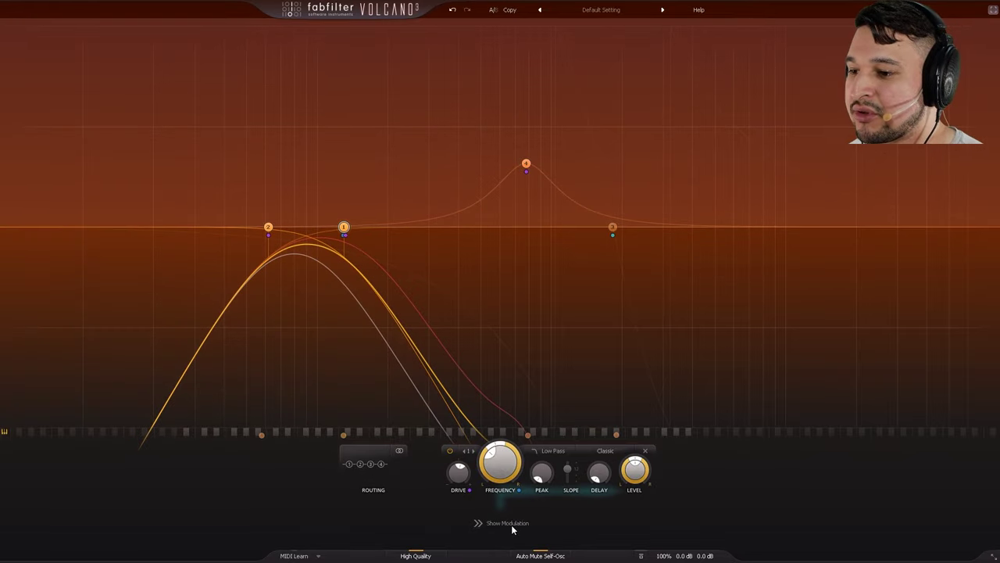
Show the modulation section and add a second XLFO modulation source.
click(509, 523)
click(580, 491)
click(580, 490)
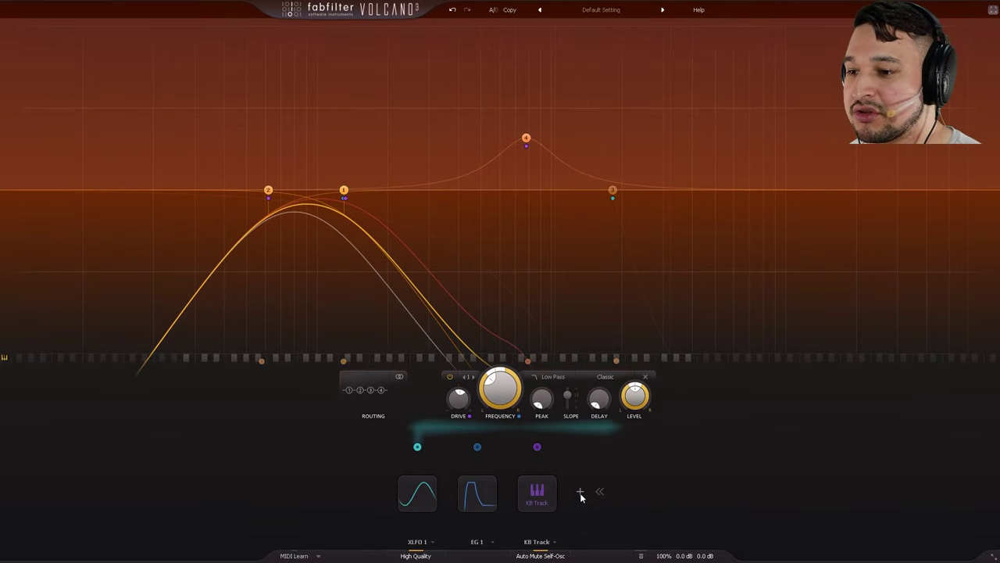
click(582, 489)
click(604, 442)
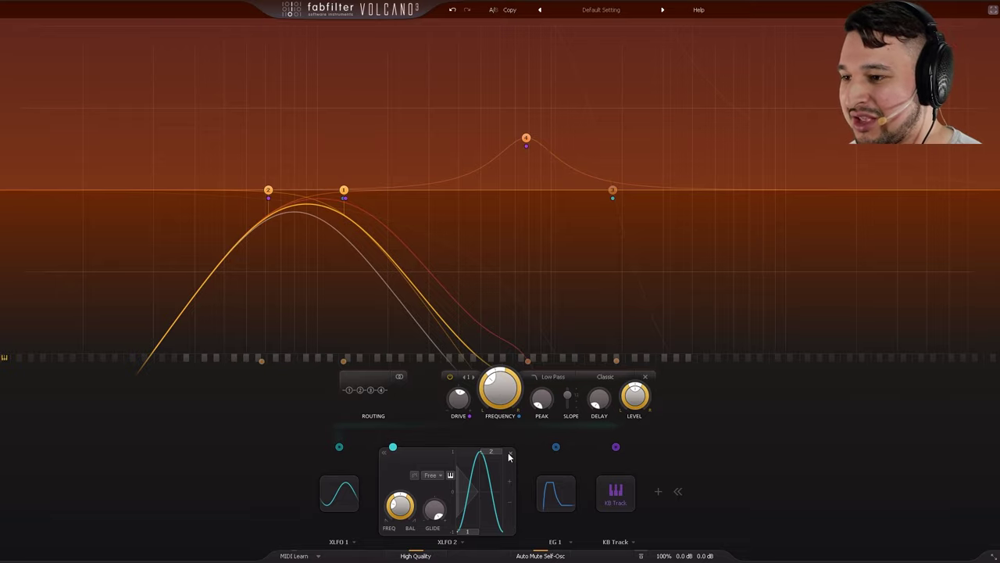
Assign XLFO 2 as a modulation source for Filter 1's frequency.
click(391, 450)
click(433, 447)
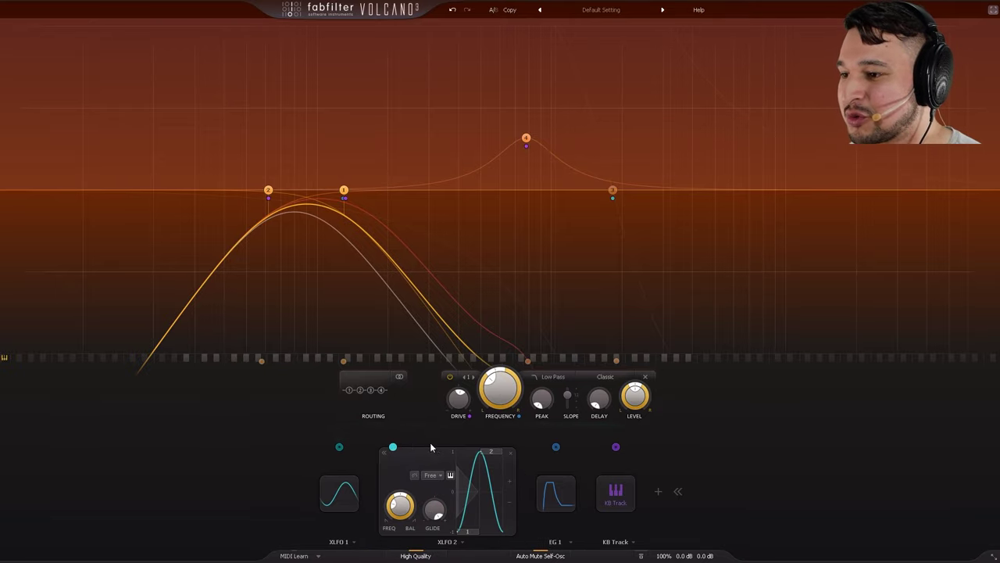
drag(393, 447, 500, 386)
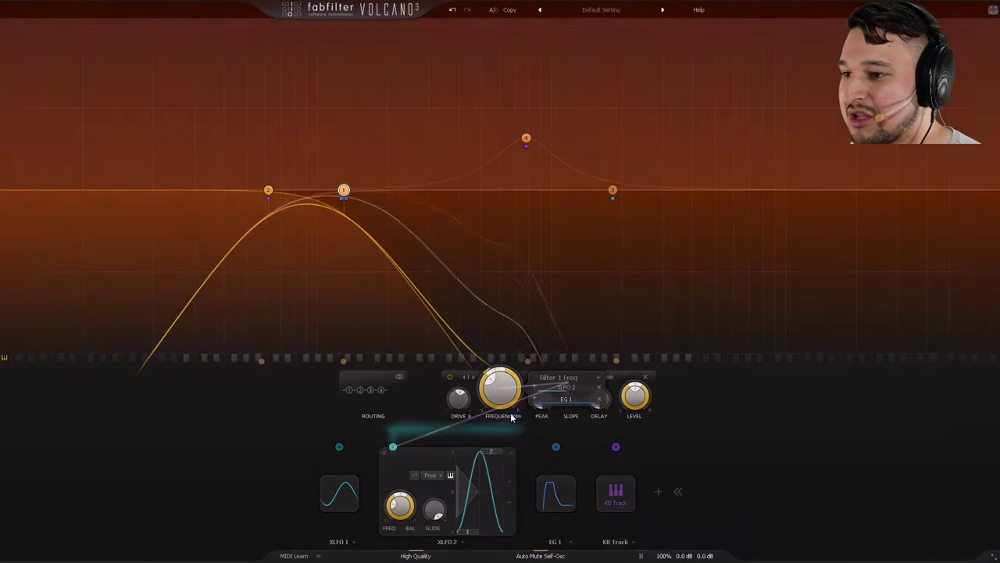
mouse_move(596, 388)
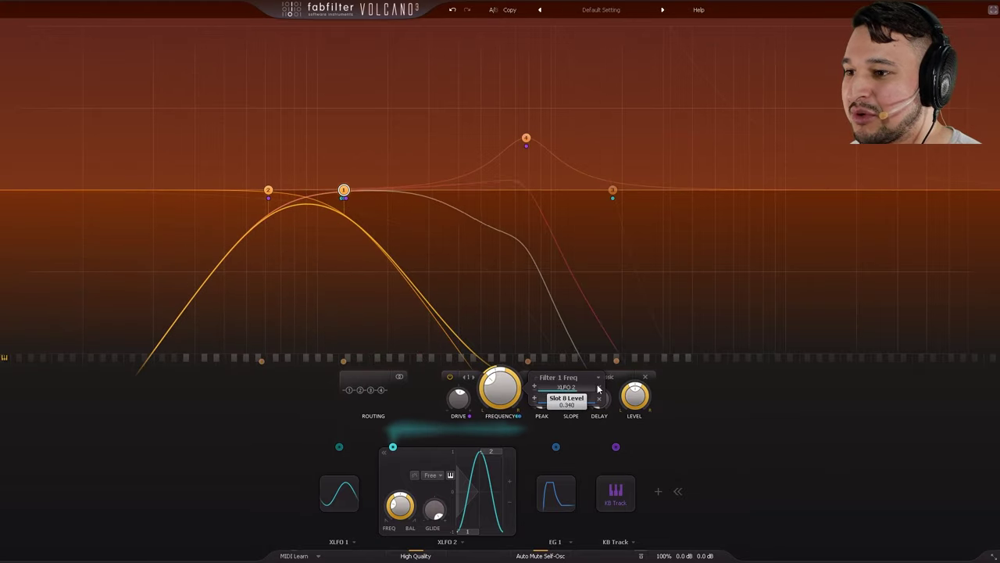
View XLFO 2's tempo sync options and remove XLFO 2 from the modulation section.
click(432, 475)
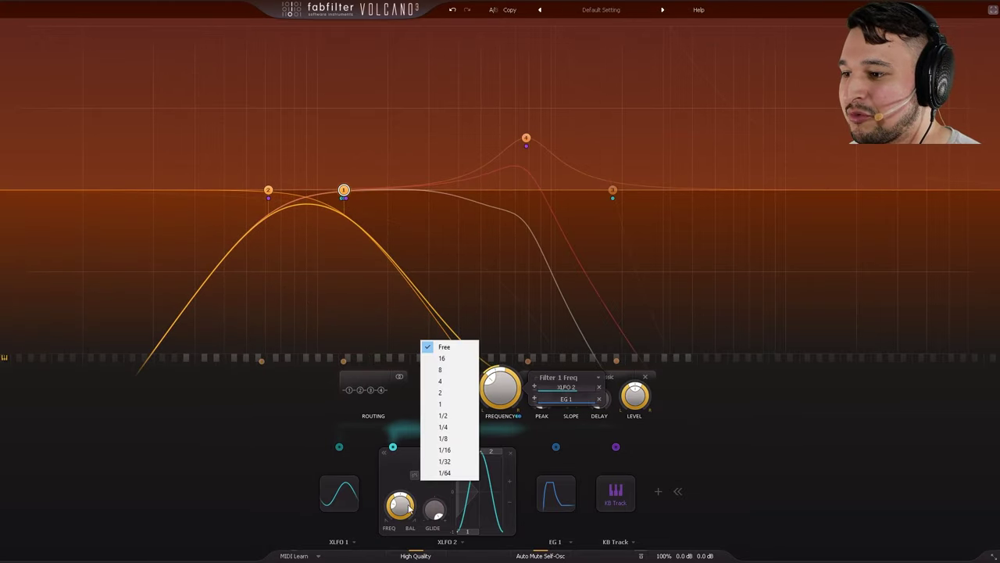
click(407, 487)
mouse_move(407, 488)
mouse_down()
mouse_move(408, 463)
mouse_move(399, 500)
mouse_up()
click(511, 452)
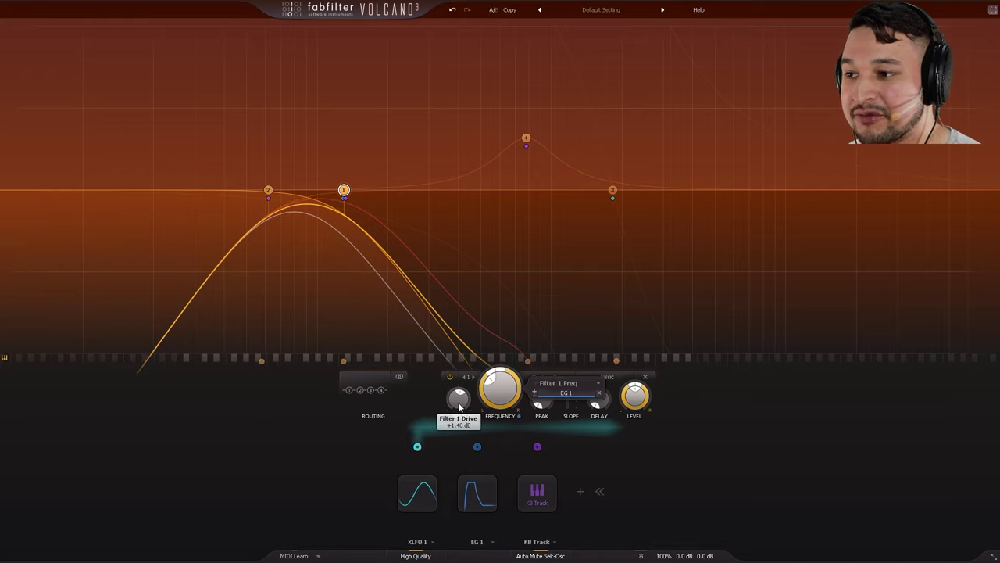
Try raising Filter 1's drive to its maximum and undo the drive change.
mouse_move(460, 407)
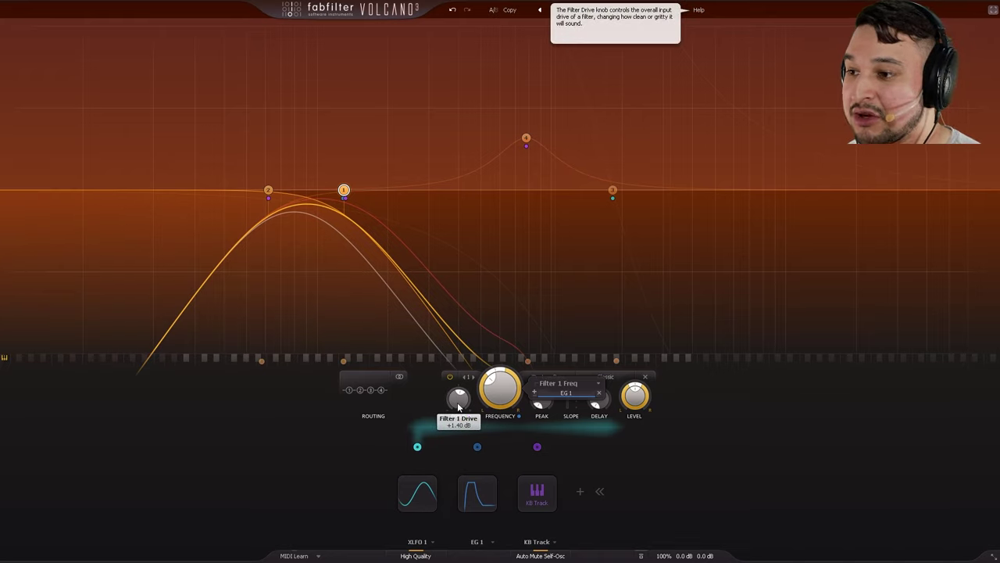
drag(460, 407, 459, 319)
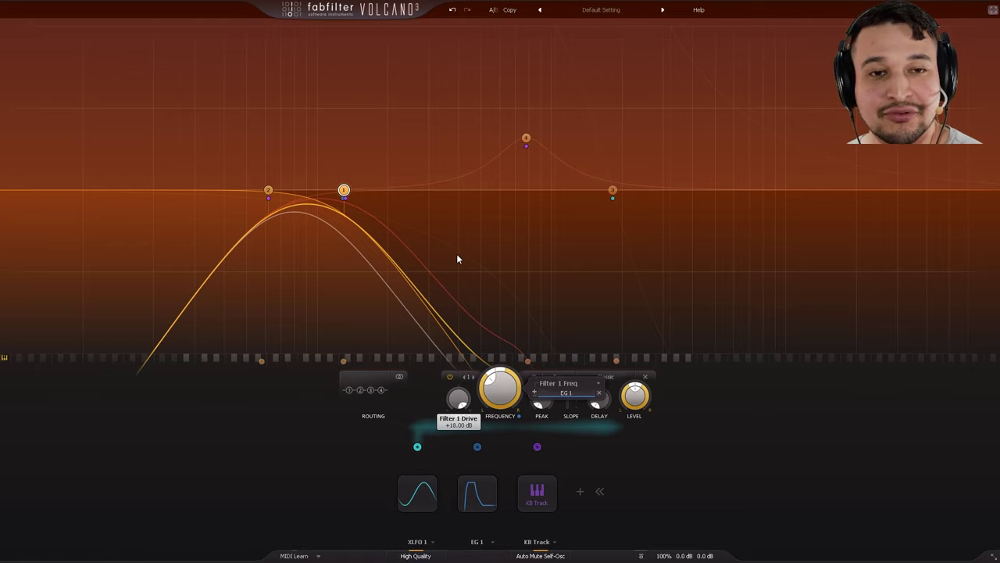
click(451, 9)
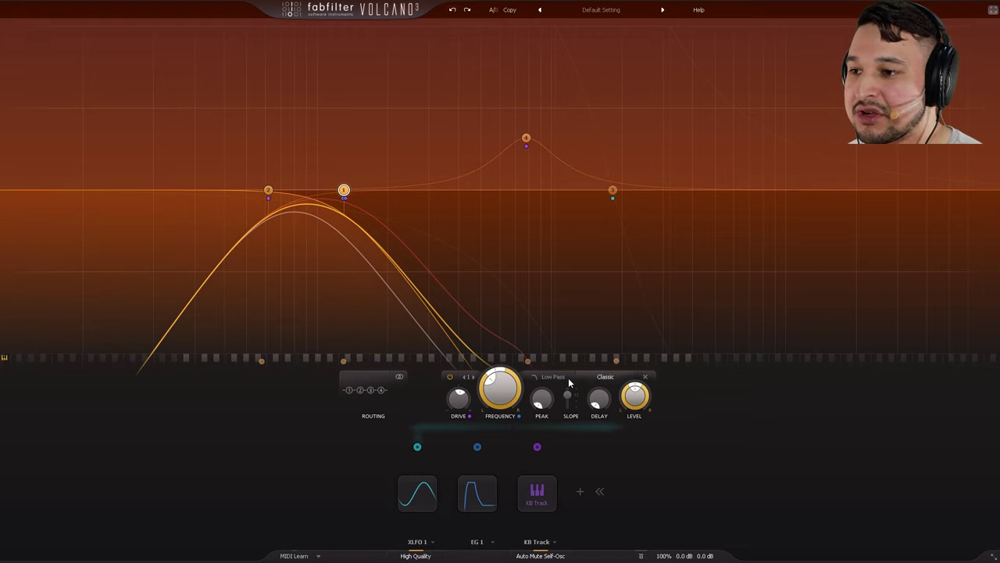
Look through Filter 1's style and shape choices, and leave the full-screen plugin view to return to FL Studio.
click(604, 377)
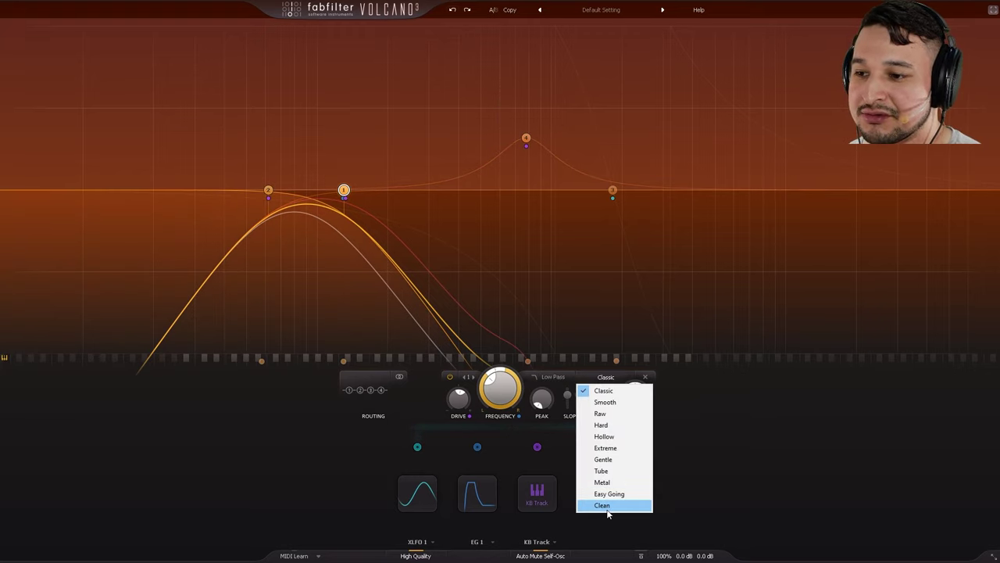
click(553, 378)
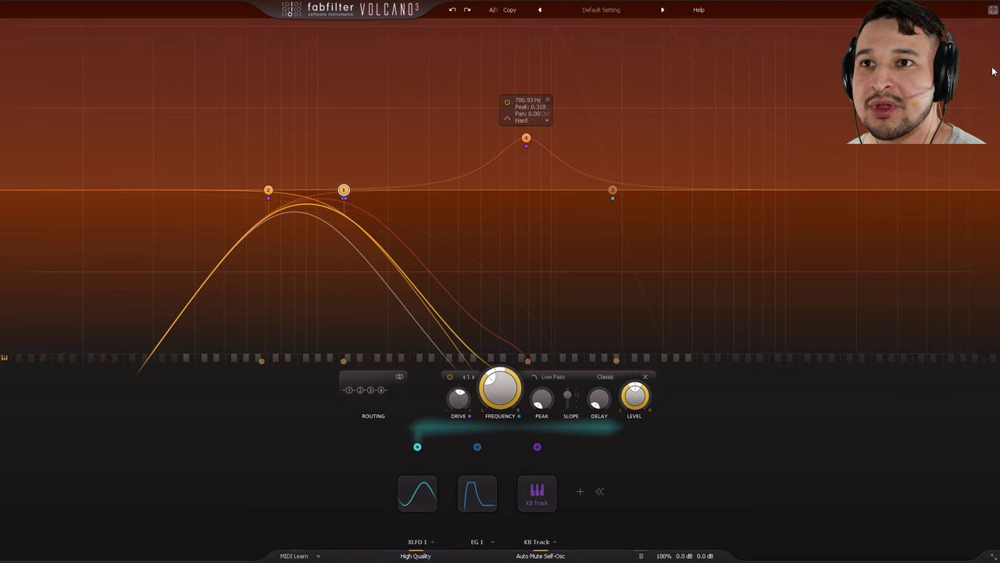
click(993, 10)
drag(529, 157, 592, 185)
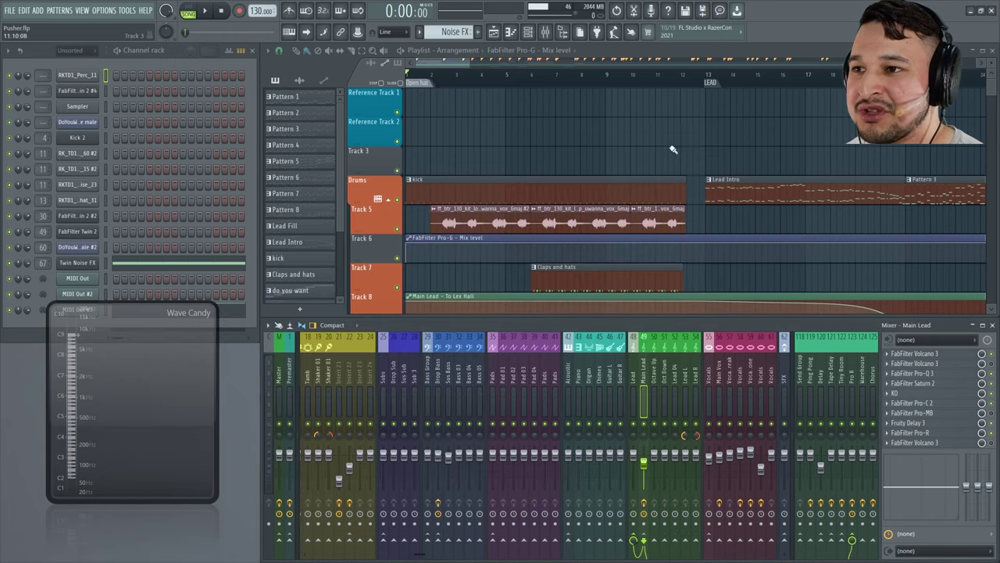
Play the song from the start of the arrangement and select the Master mixer track.
click(702, 186)
key(space)
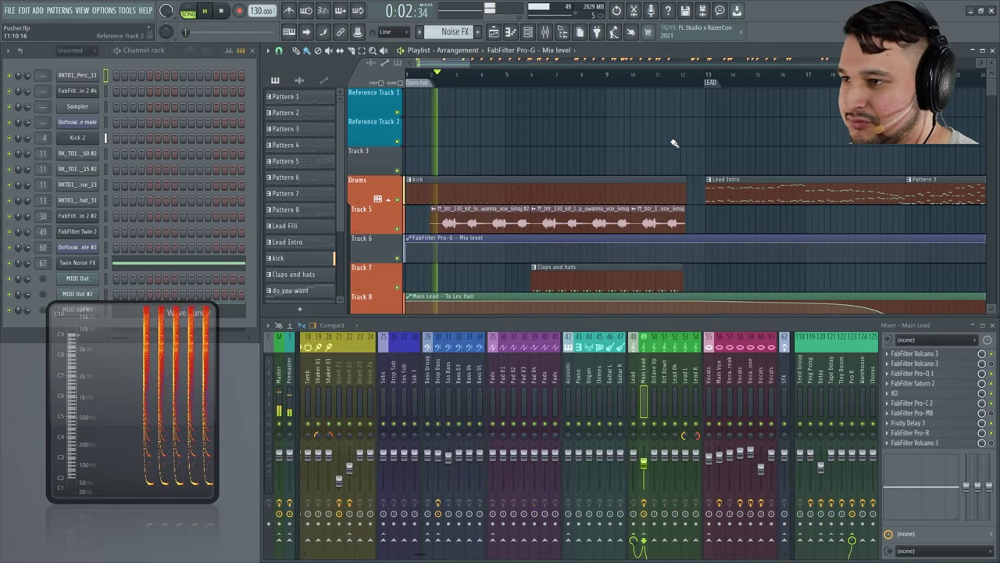
scroll(663, 223, down, 2)
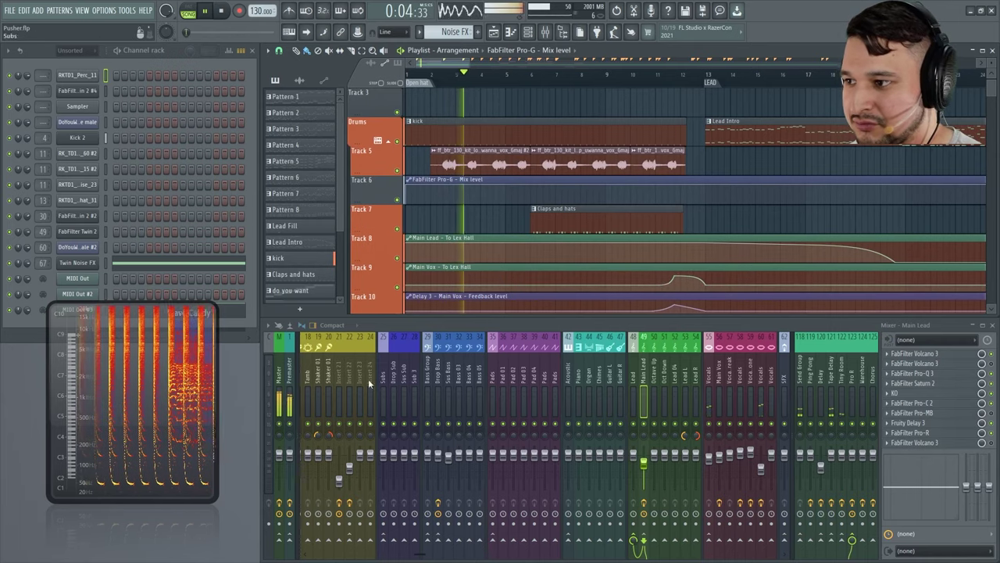
click(279, 376)
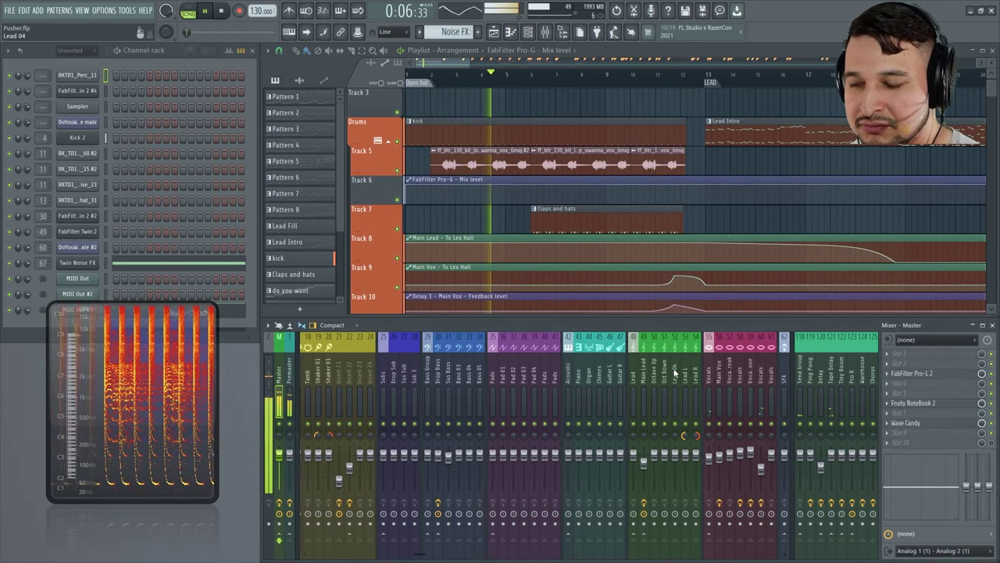
Set the Vocals mixer track's volume to 96% (-1.0 dB) and select the Master track again.
scroll(425, 387, down, 8)
scroll(420, 398, up, 3)
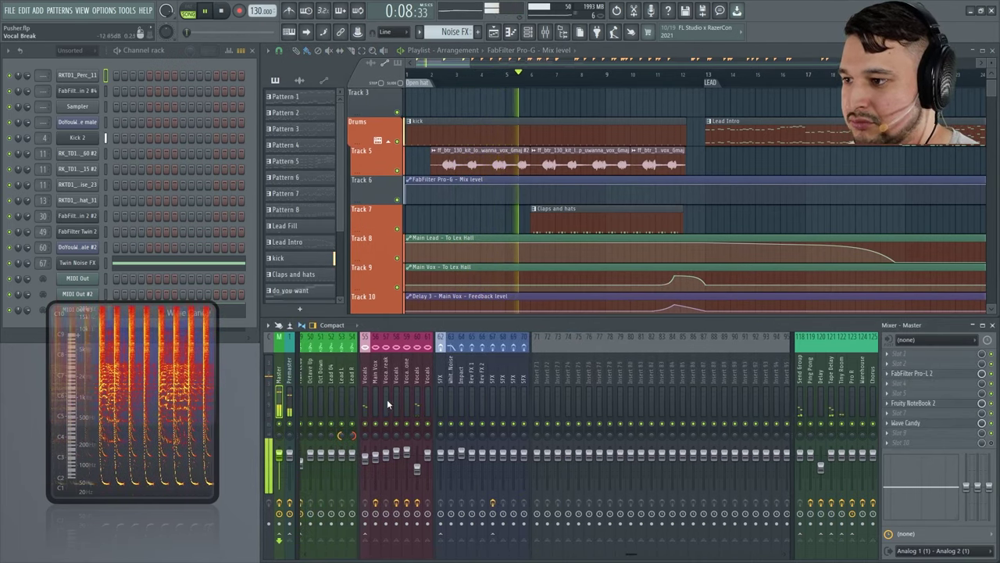
click(364, 457)
scroll(364, 457, up, 3)
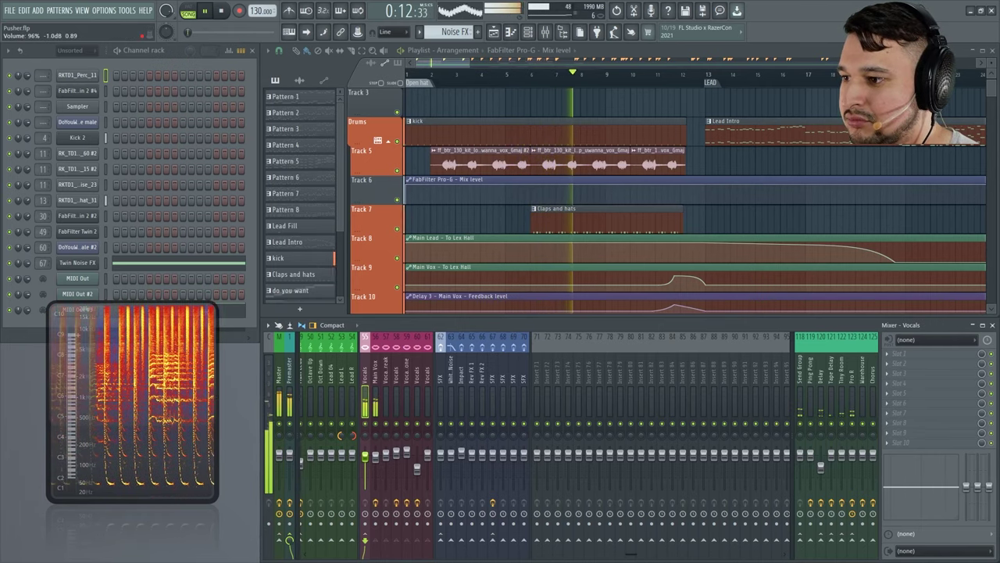
click(281, 435)
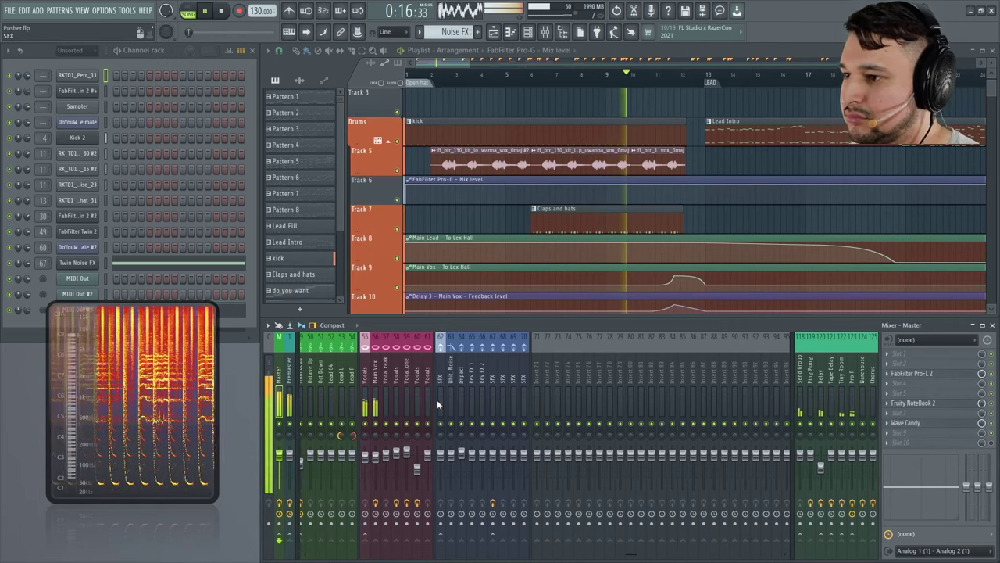
Open the FabFilter Volcano 3 on the Main Lead mixer track in full-screen view.
scroll(425, 389, up, 5)
click(460, 366)
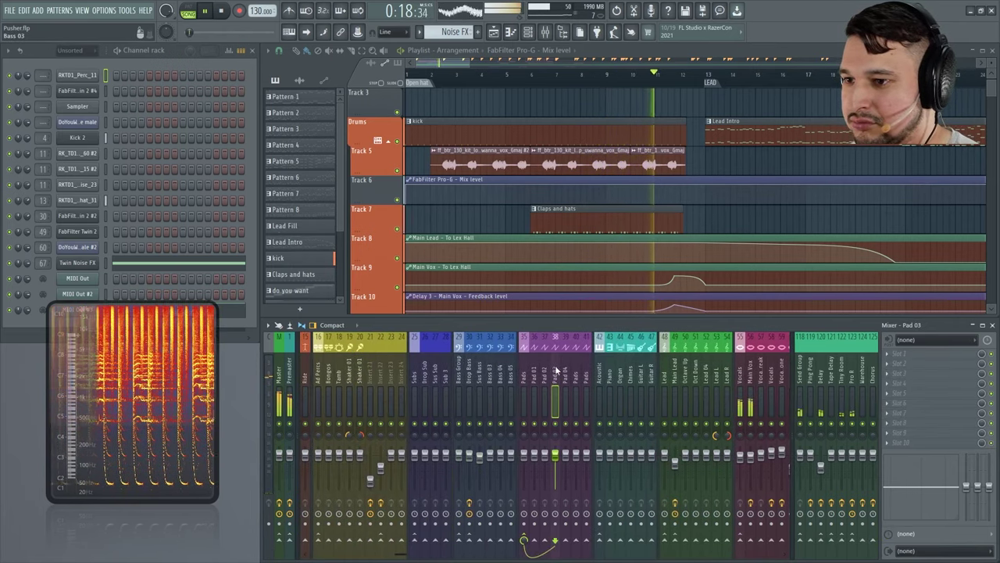
click(674, 375)
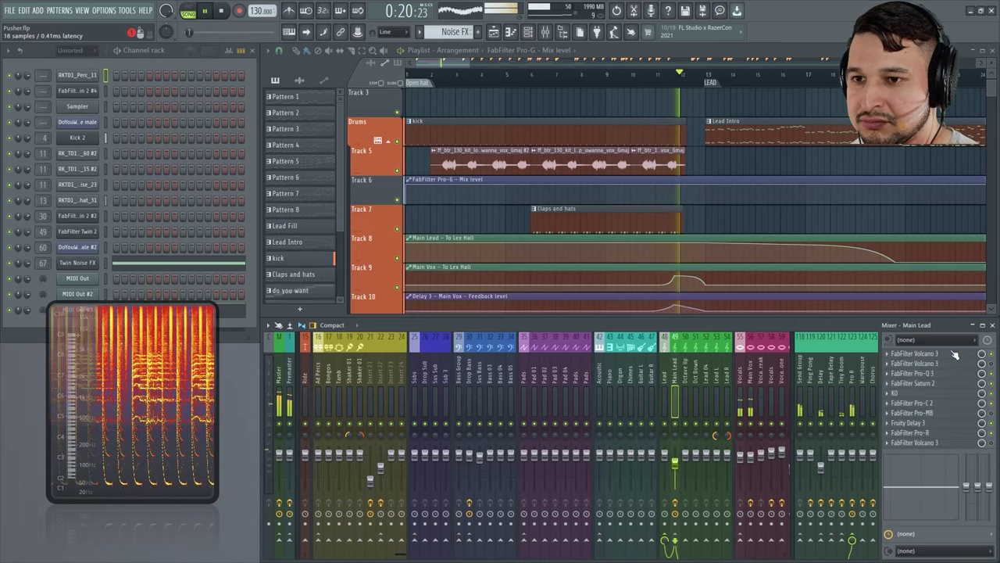
click(915, 363)
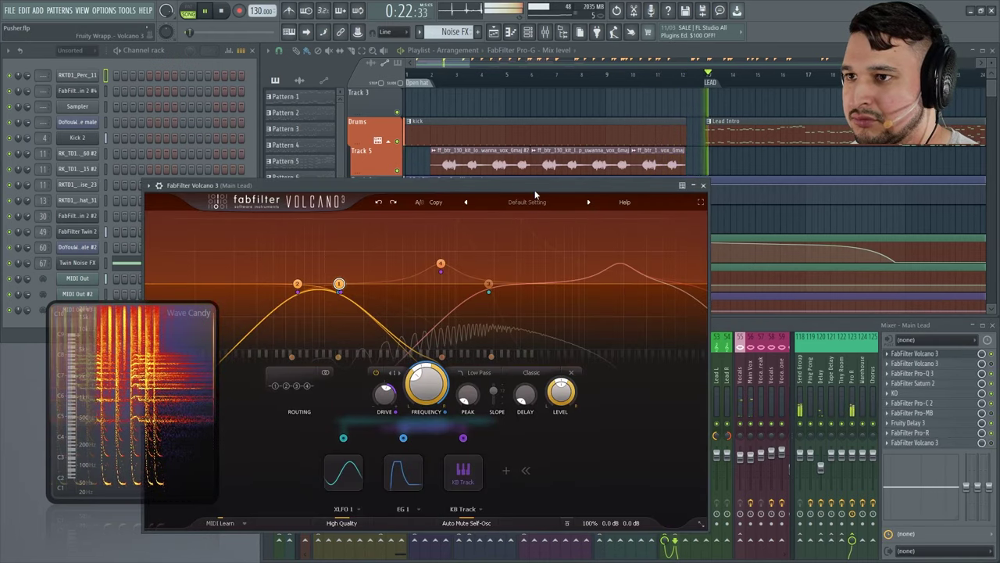
click(701, 201)
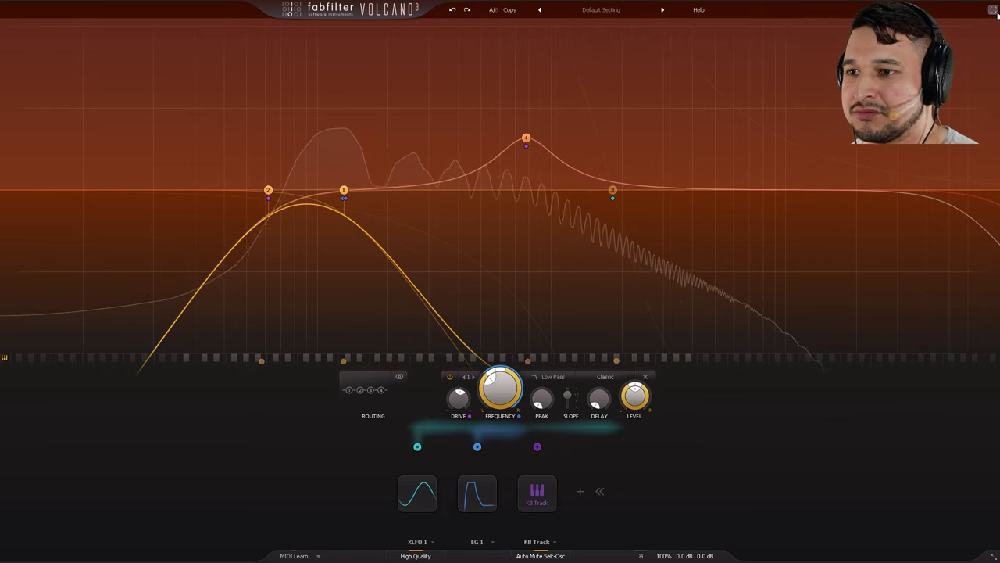
Leave the full-screen view, look at the Main Lead's FabFilter Pro-R reverb, and close the plugin windows.
click(993, 10)
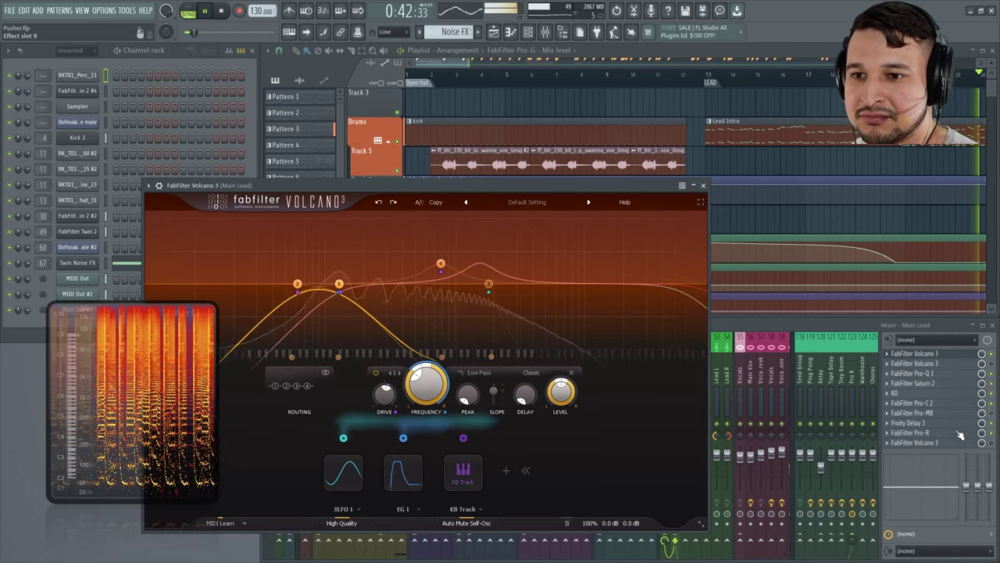
click(915, 432)
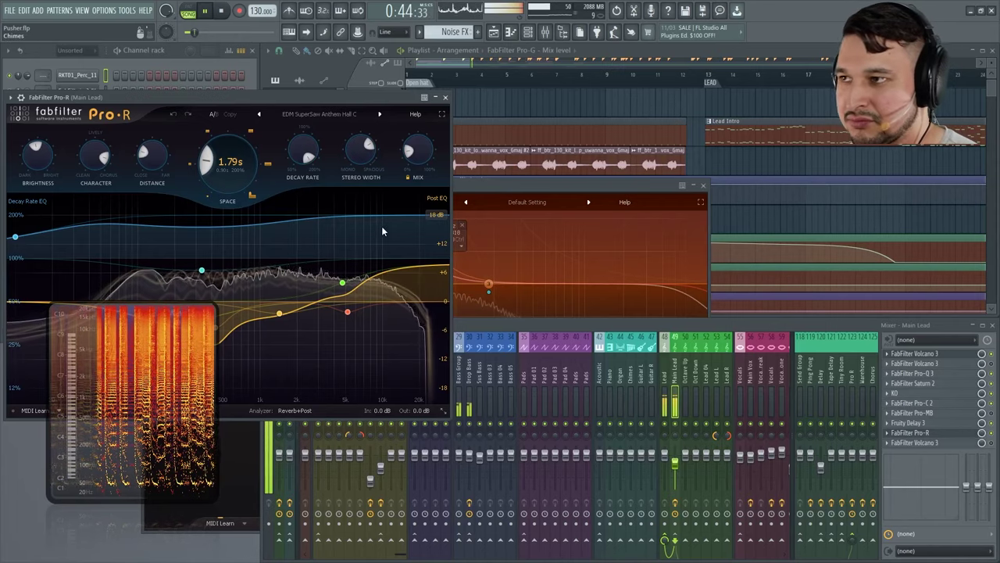
click(446, 97)
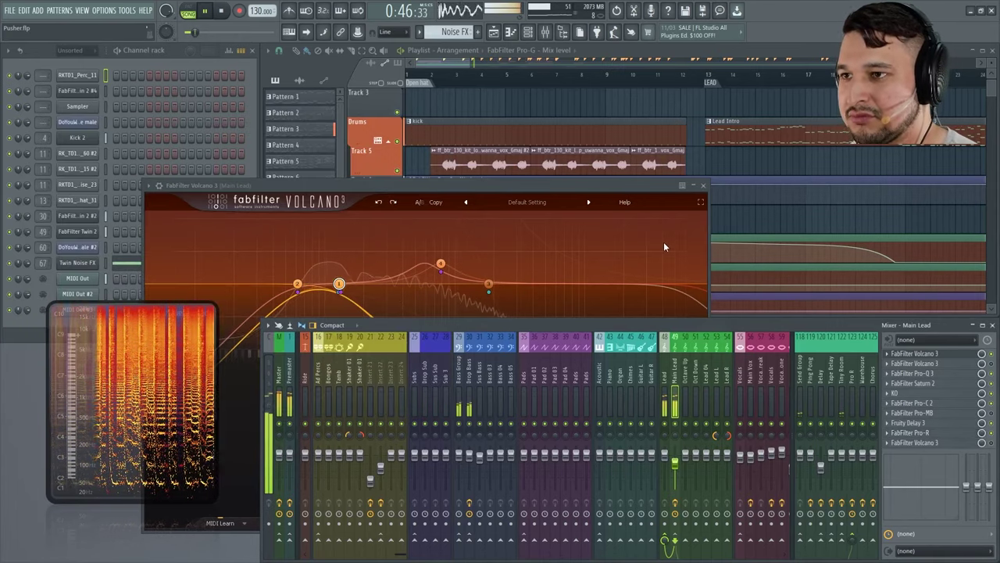
click(625, 185)
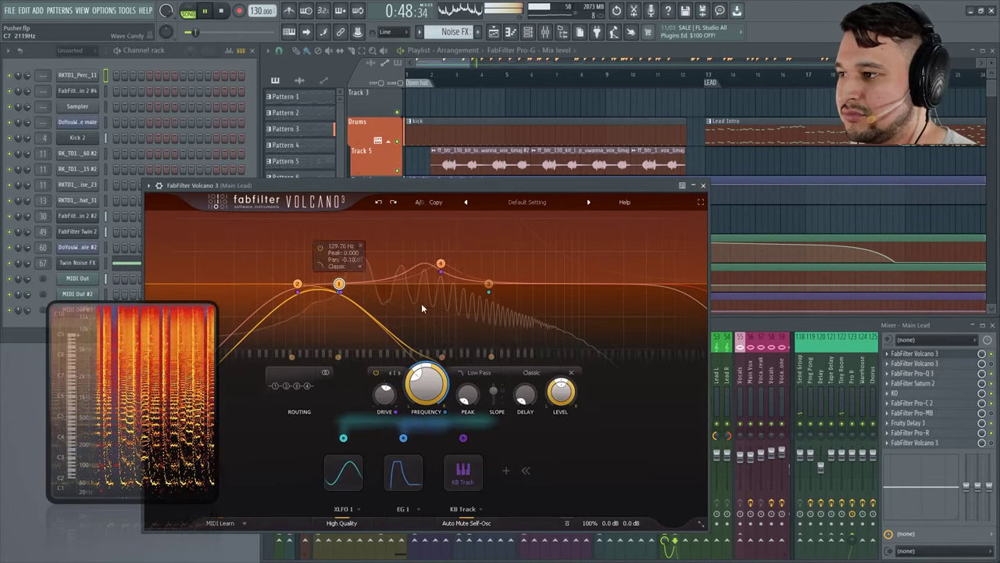
key(Escape)
Open the first FabFilter Volcano 3 on the Drop Bass mixer track in full-screen view.
click(593, 380)
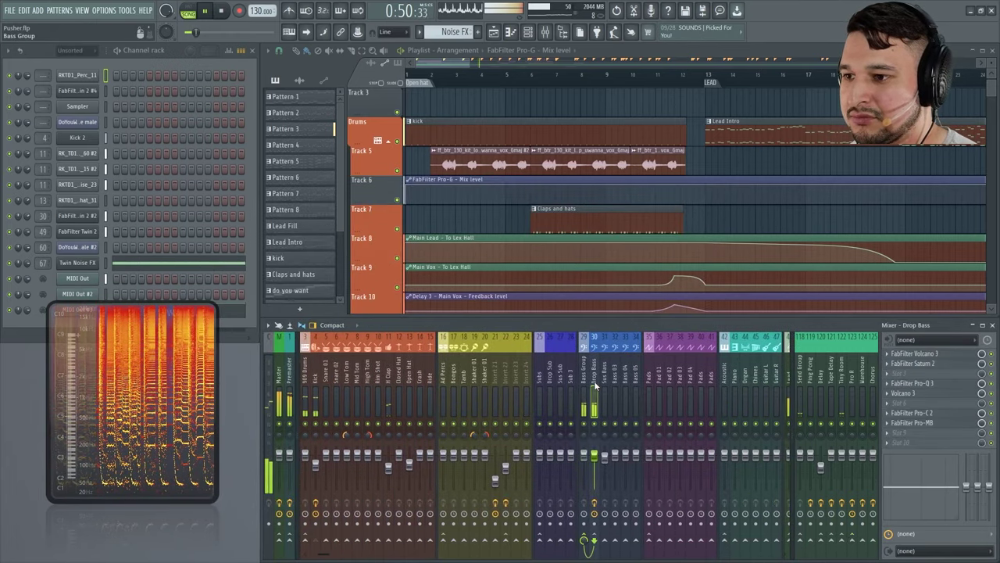
click(938, 354)
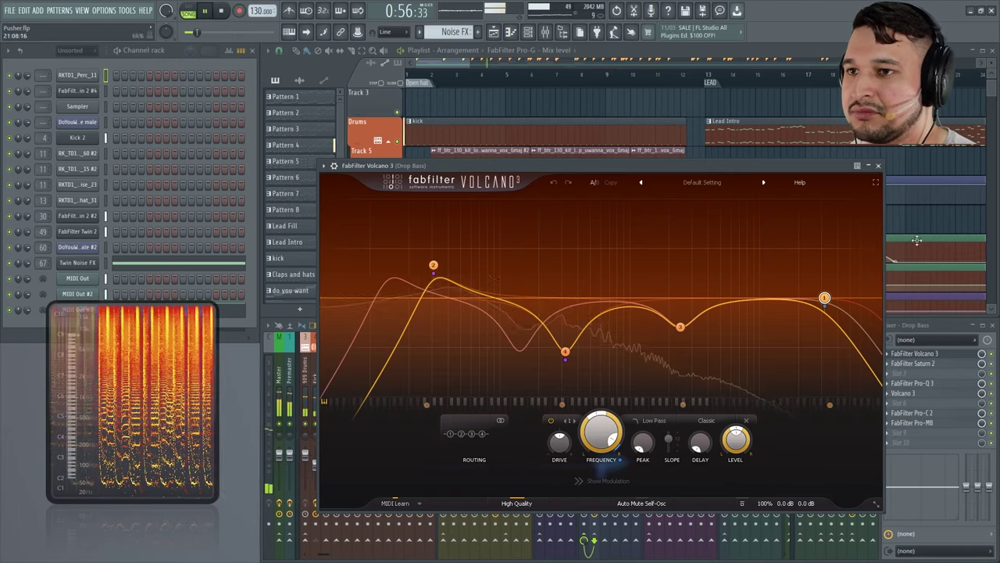
click(875, 182)
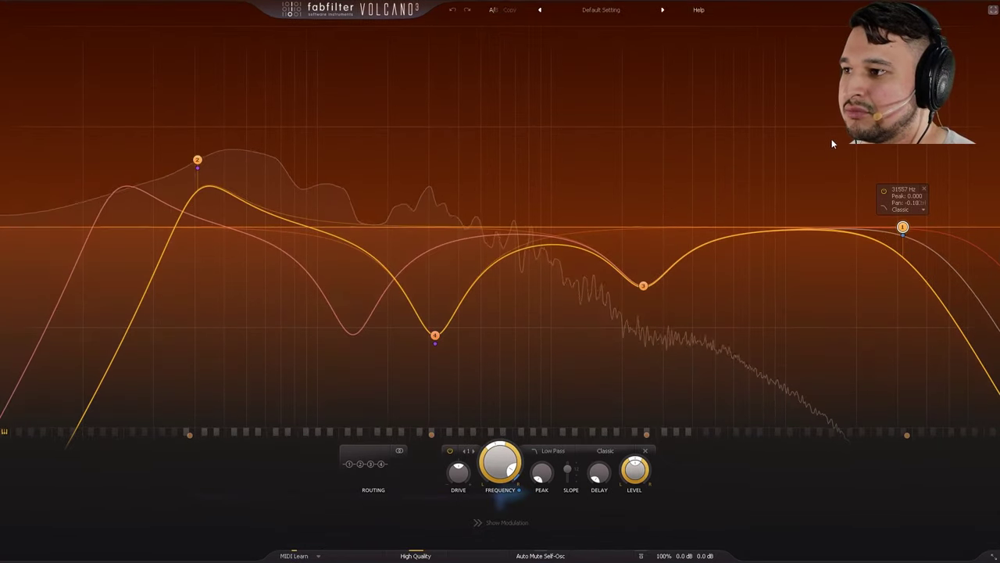
Leave the full-screen view, close the Drop Bass Volcano 3, and select the Main Lead mixer track.
click(992, 10)
click(878, 170)
scroll(625, 376, right, 4)
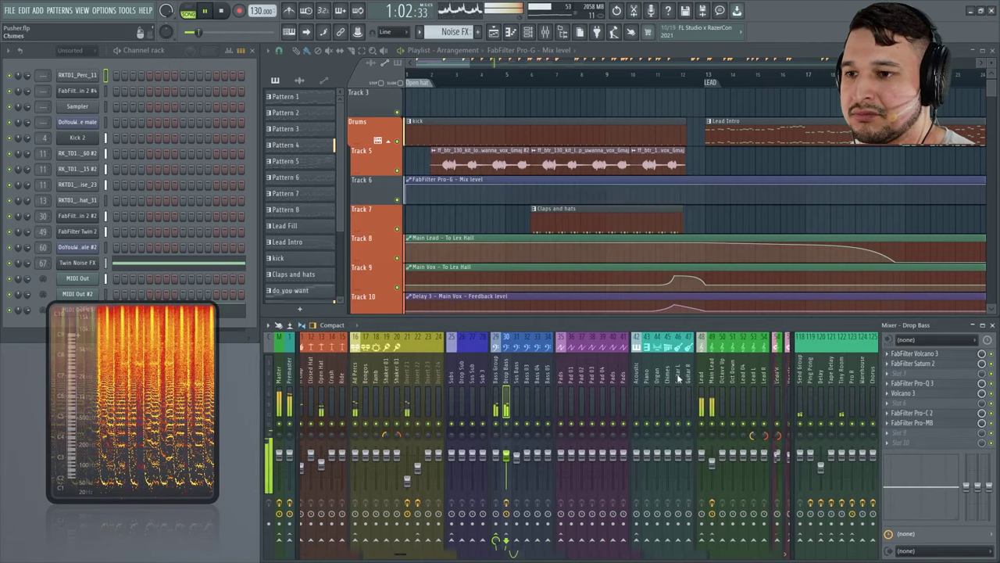
click(675, 375)
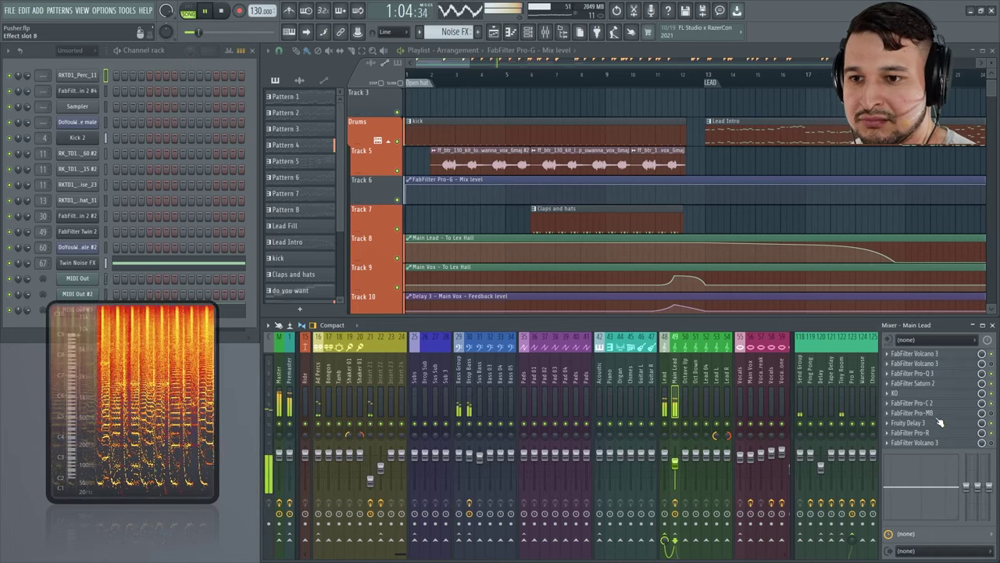
Select the Vocals mixer track 60 and look through the arrangement around the Vocal and Vocal 2 sections.
scroll(771, 383, down, 4)
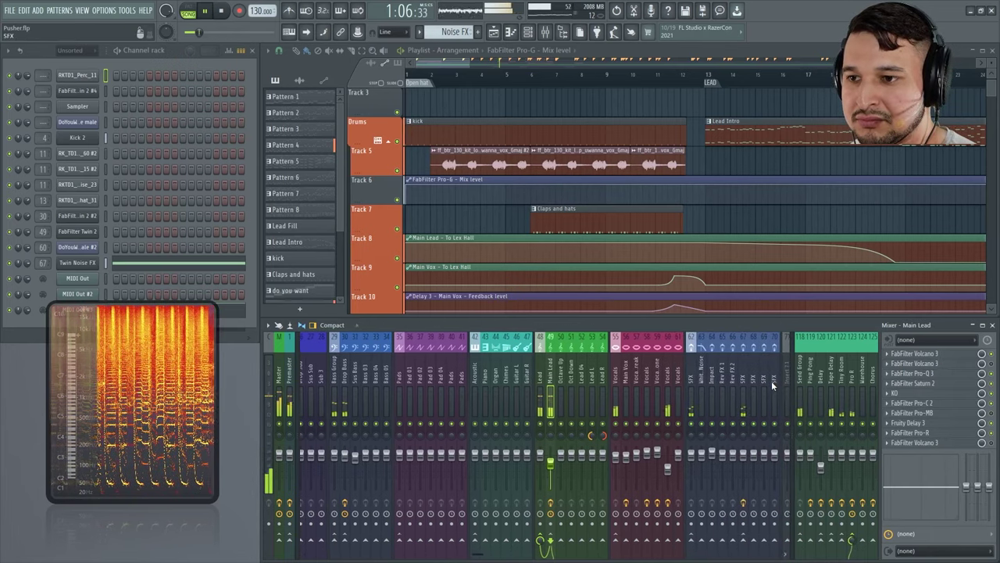
click(743, 381)
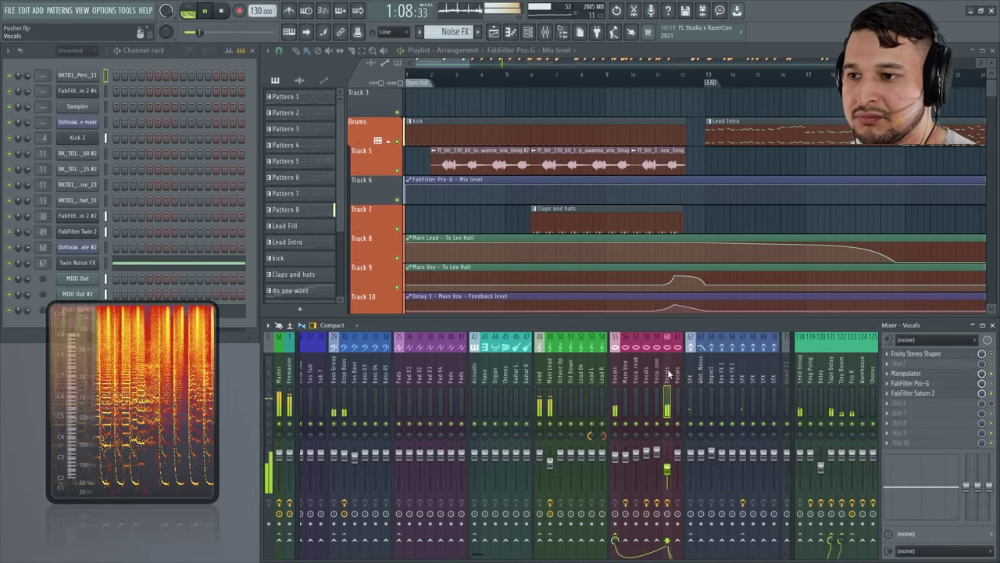
scroll(755, 203, down, 3)
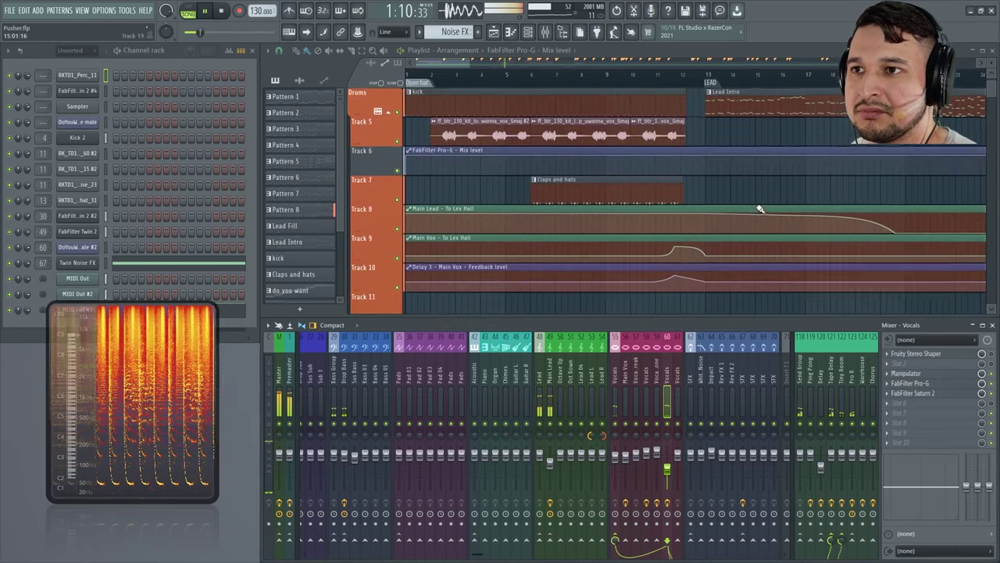
scroll(743, 218, up, 3)
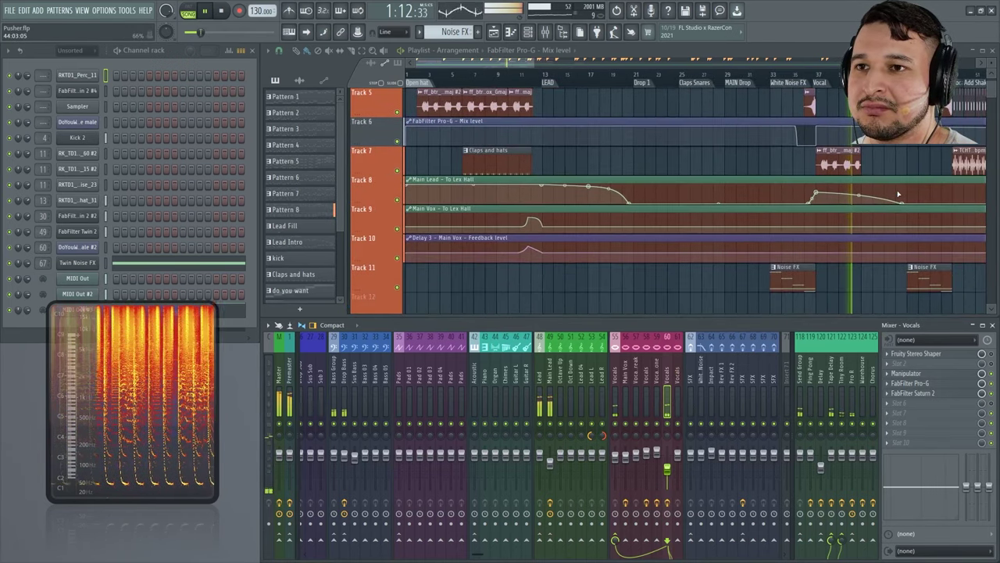
scroll(781, 211, up, 2)
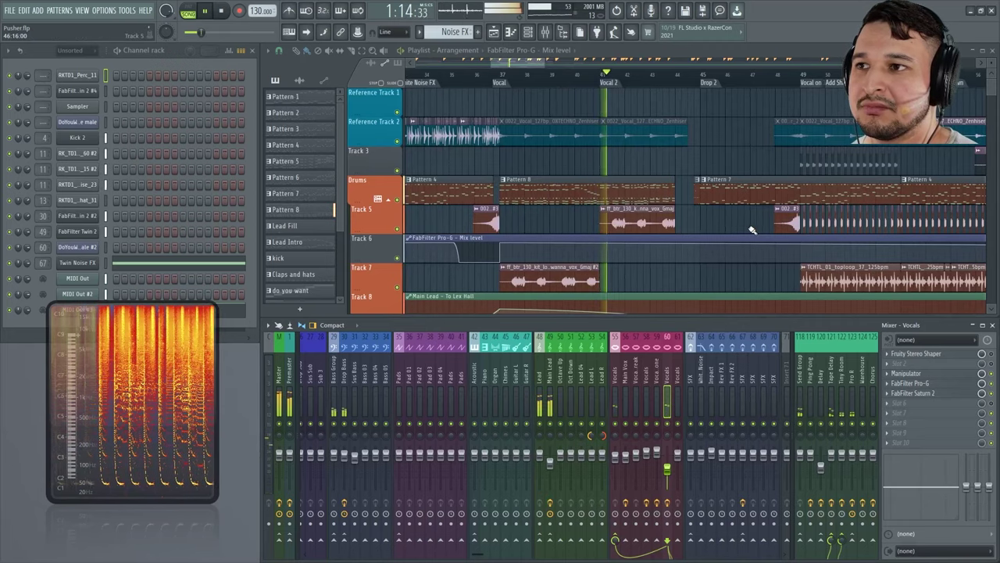
scroll(746, 230, down, 3)
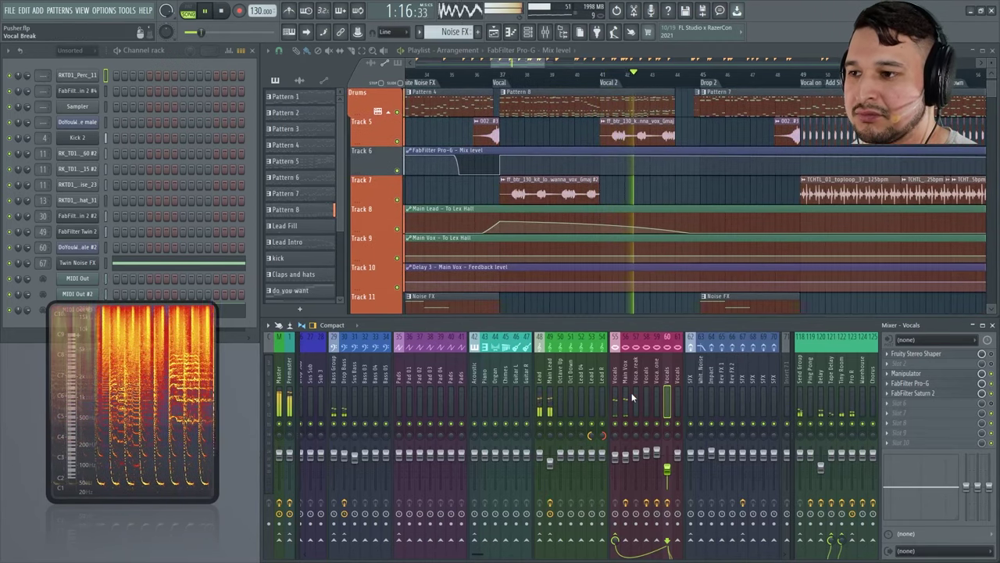
Open the first FabFilter Volcano 3 on the Main Lead mixer track to view its filters, and close it.
click(549, 386)
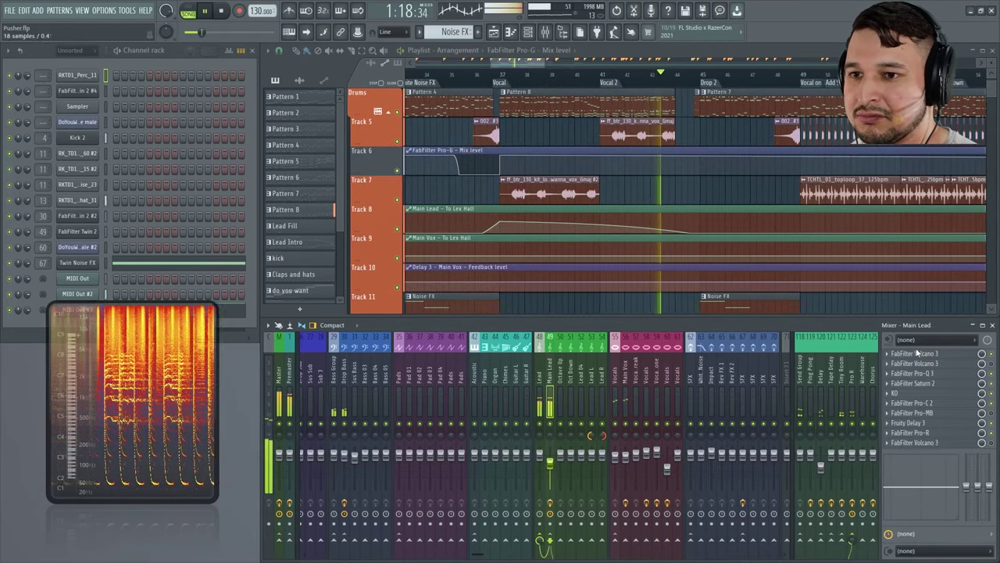
click(914, 354)
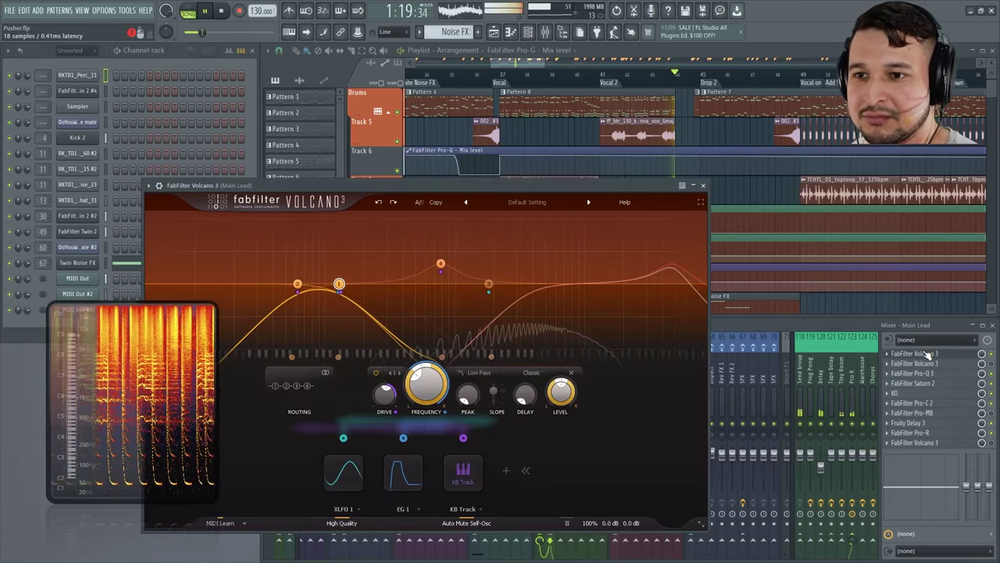
click(703, 186)
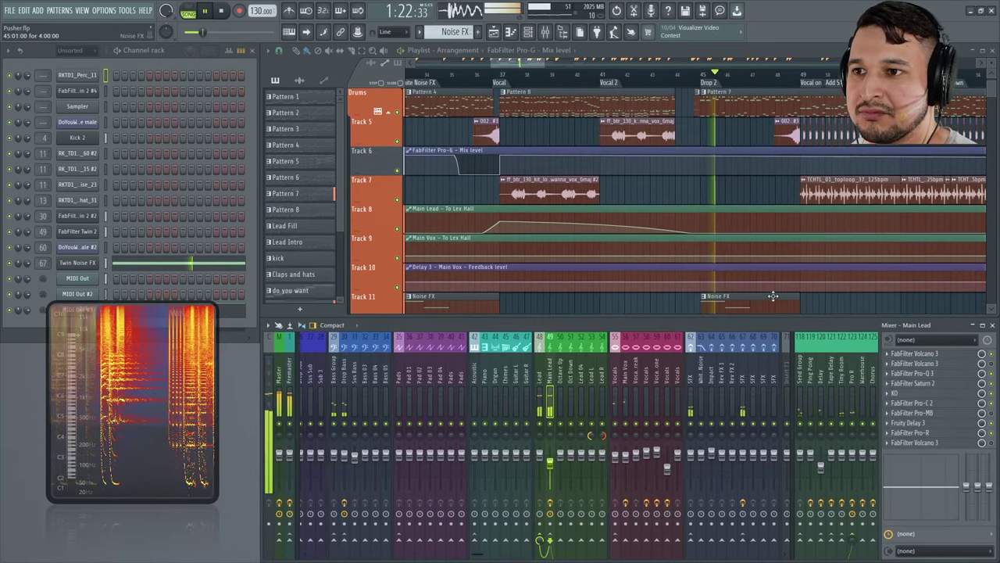
View the White Noise Chord Volcano 3 on the SFX mixer track 67 in full-screen view and close it.
click(745, 390)
click(902, 365)
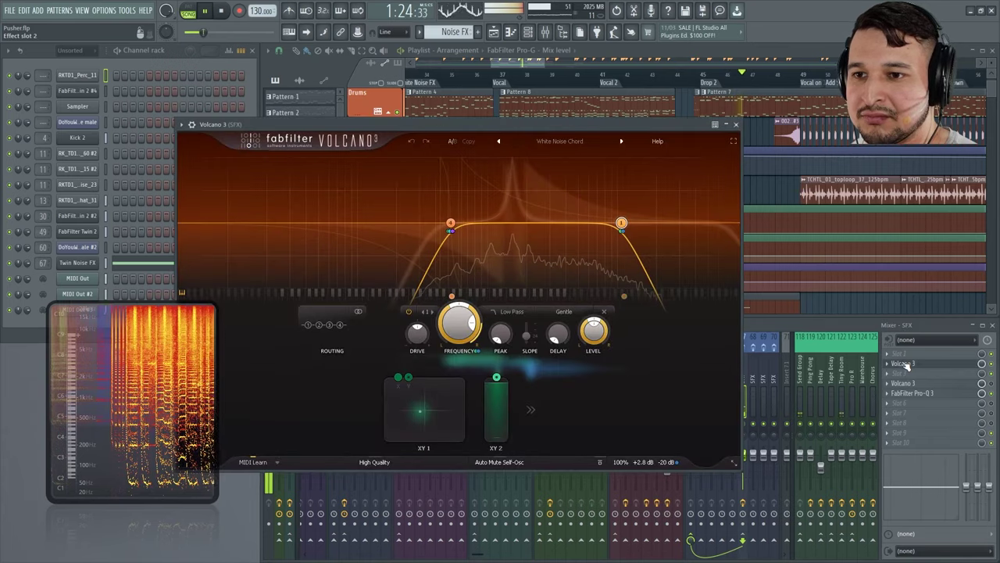
click(732, 143)
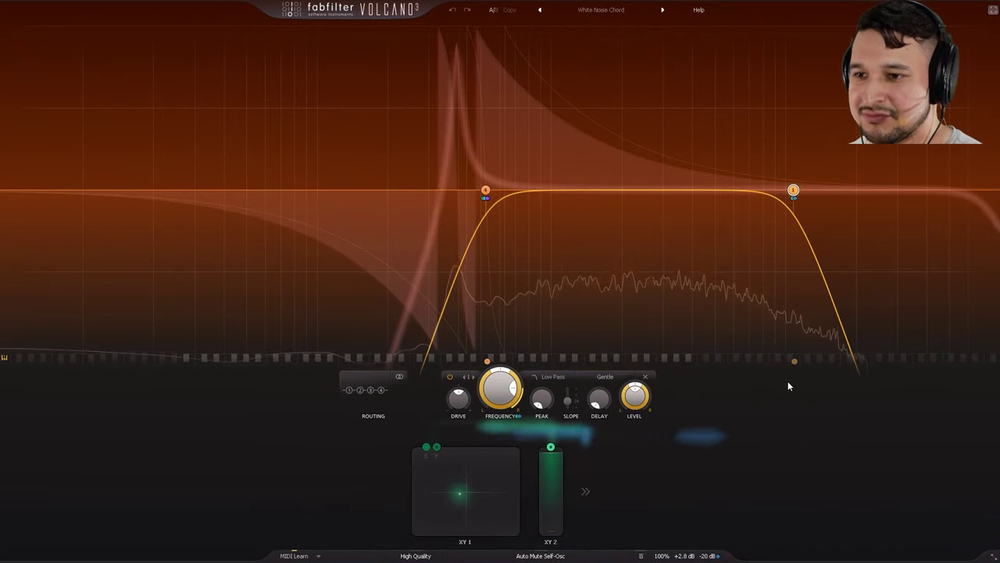
click(994, 9)
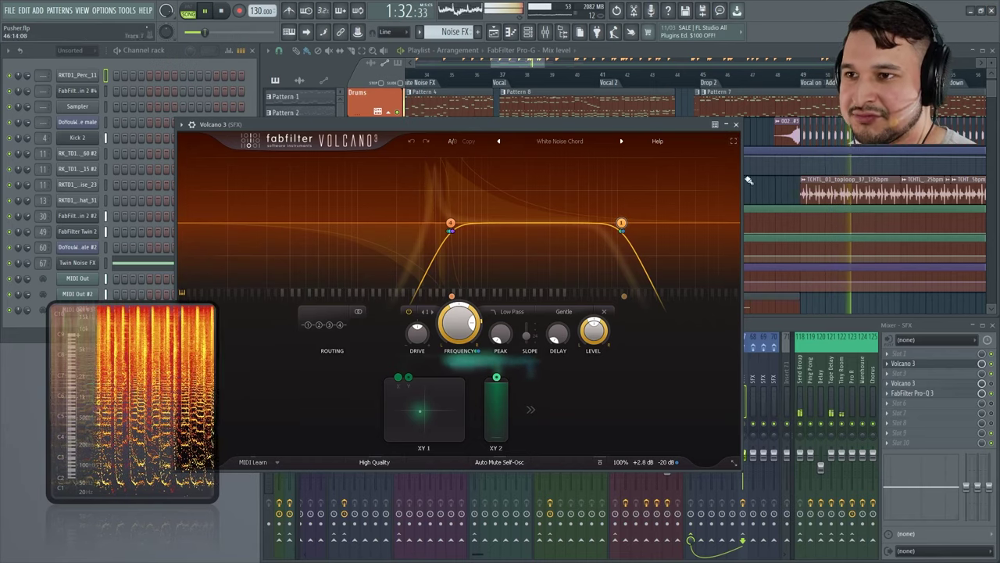
click(736, 125)
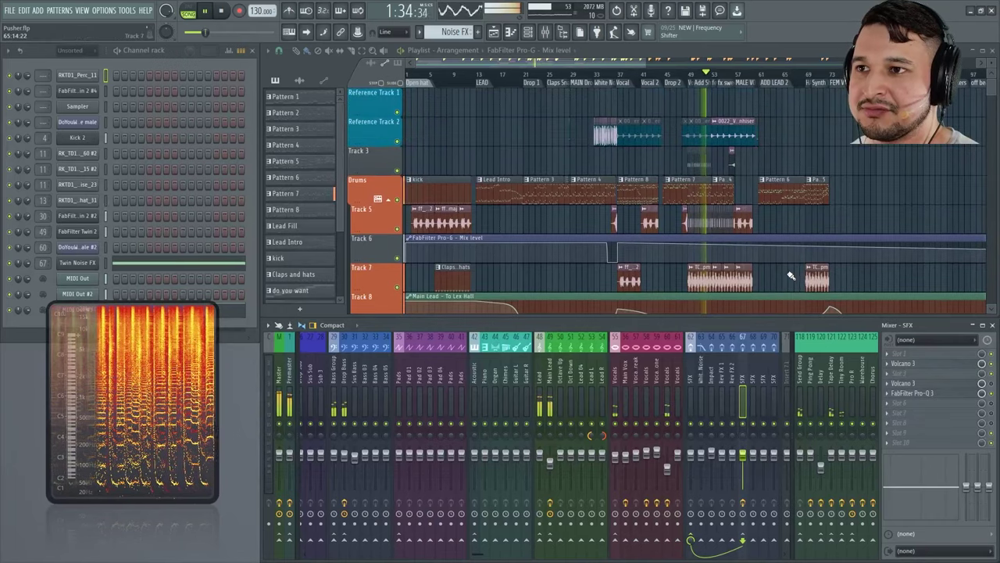
Select the Vocals mixer track 58 and open its Volcano 3 in full-screen view.
scroll(790, 275, up, 2)
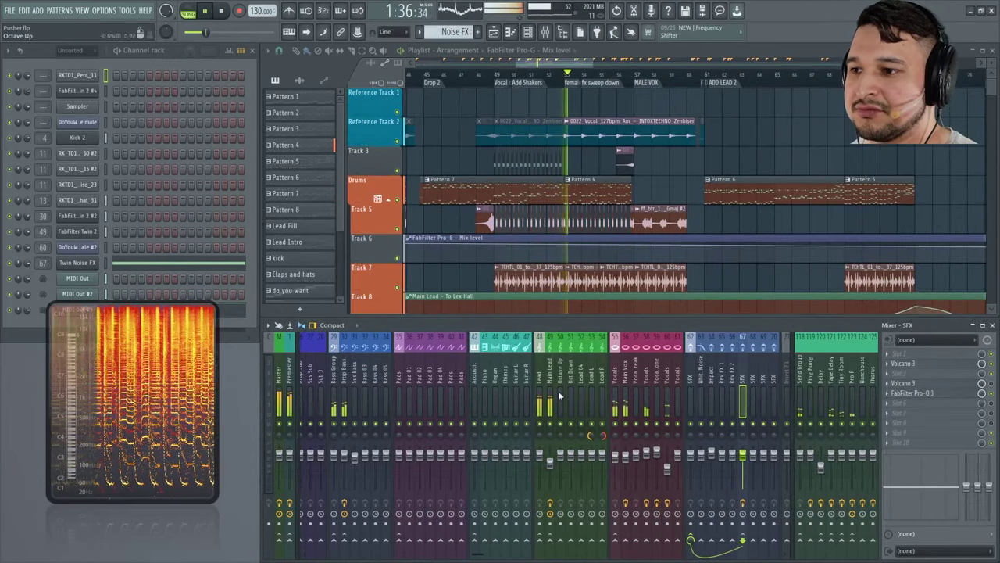
click(643, 388)
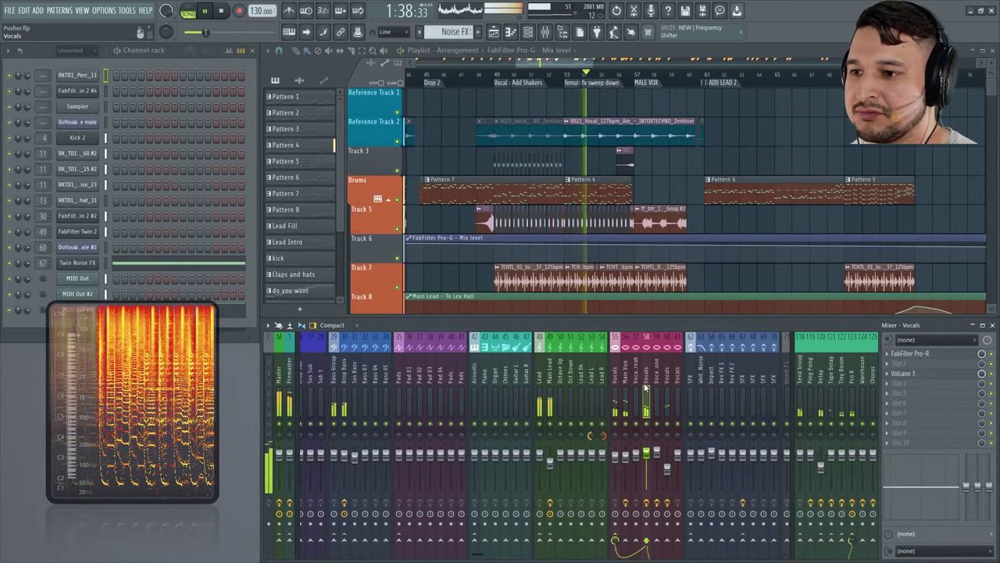
click(932, 375)
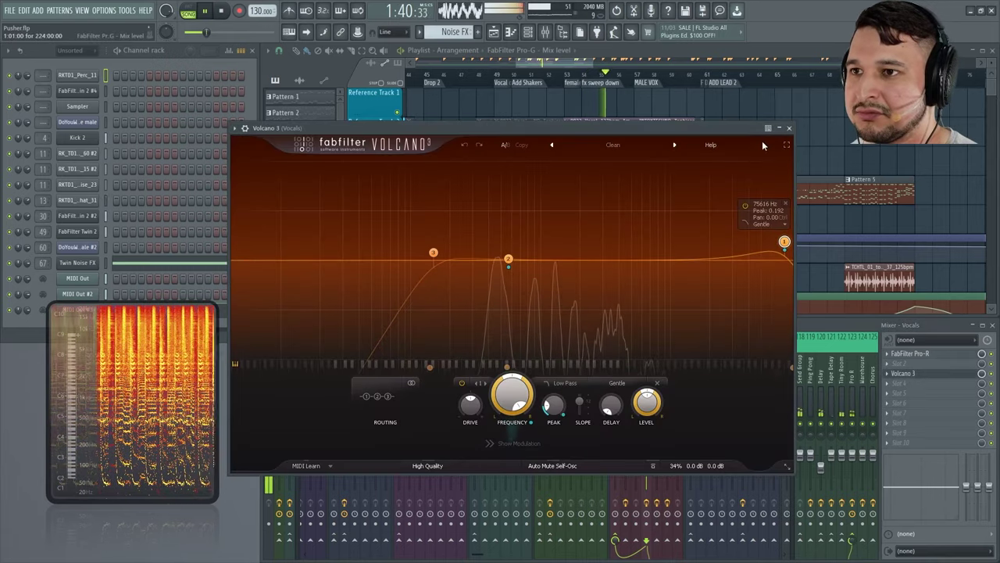
click(786, 144)
Show the modulation section of the Vocals Volcano 3, expand XLFO 1, and close the plugin.
click(506, 522)
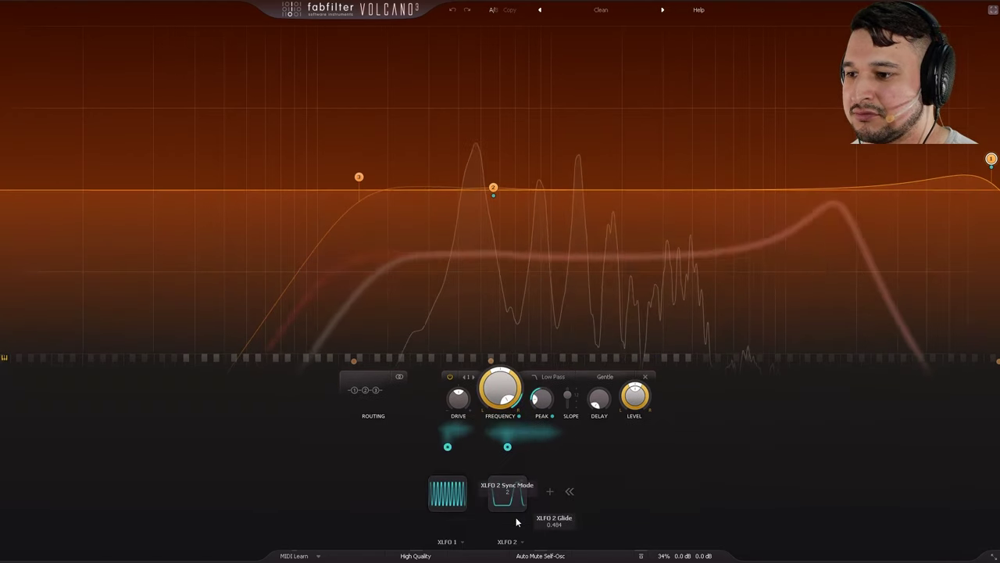
click(442, 504)
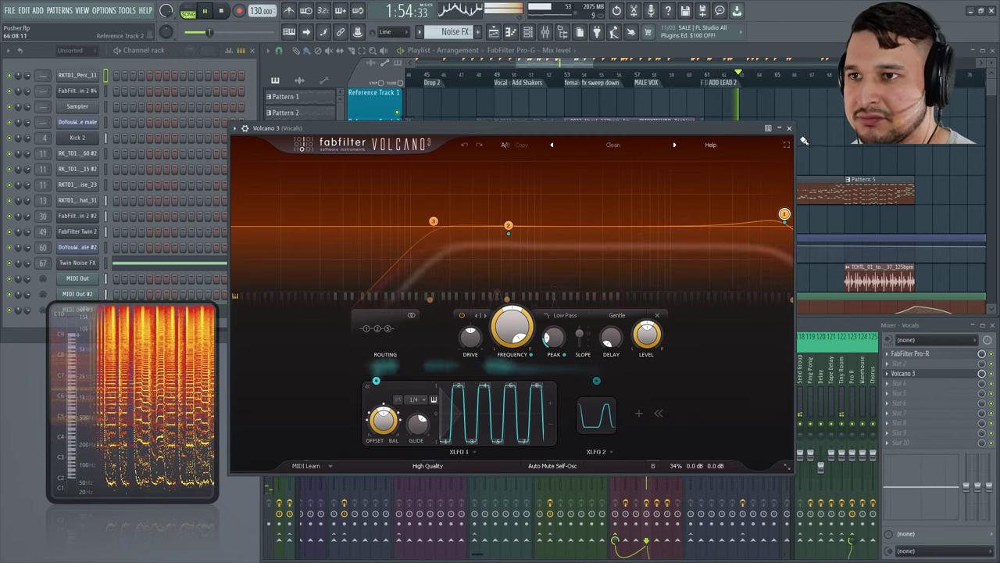
key(Escape)
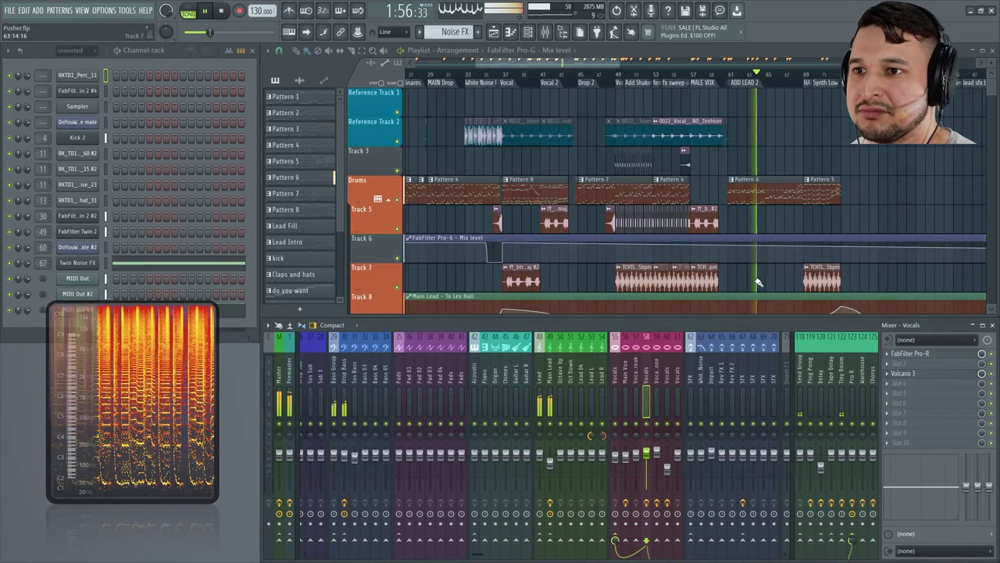
Bring the Noise FX clip on Track 11 into view, inspect the SFX track's slot 2 Volcano 3 full-screen, and close it.
scroll(797, 226, down, 3)
scroll(720, 265, down, 3)
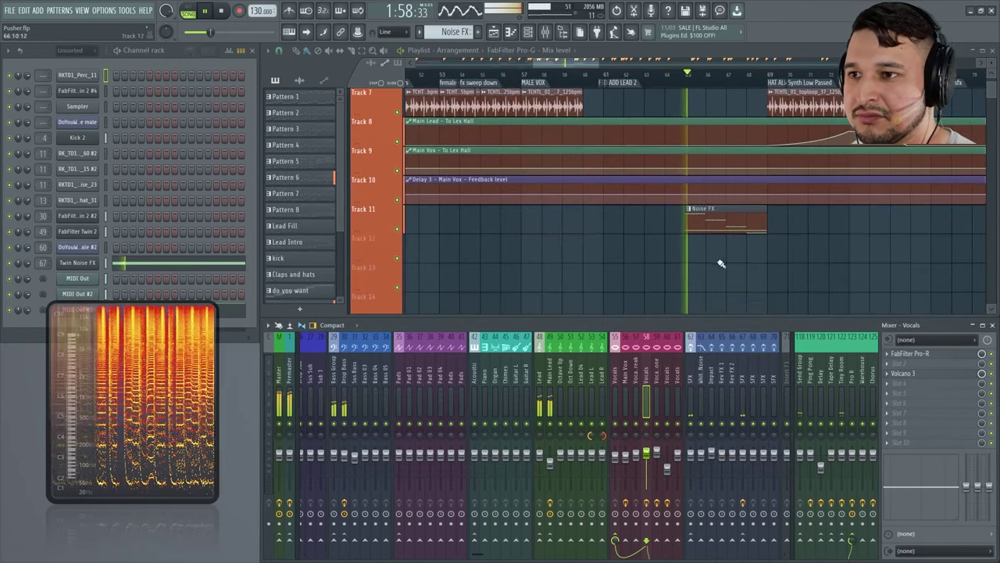
click(739, 380)
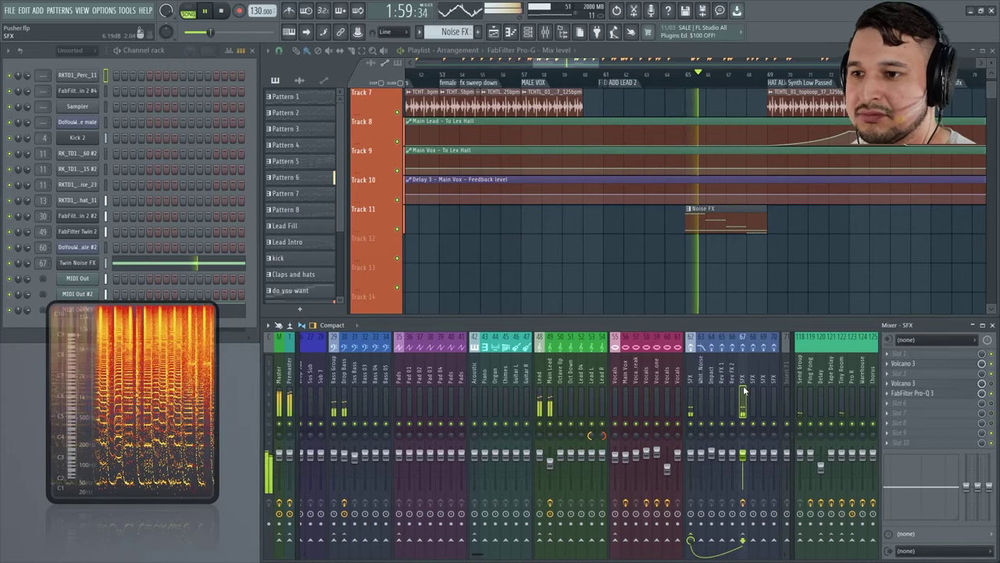
click(940, 365)
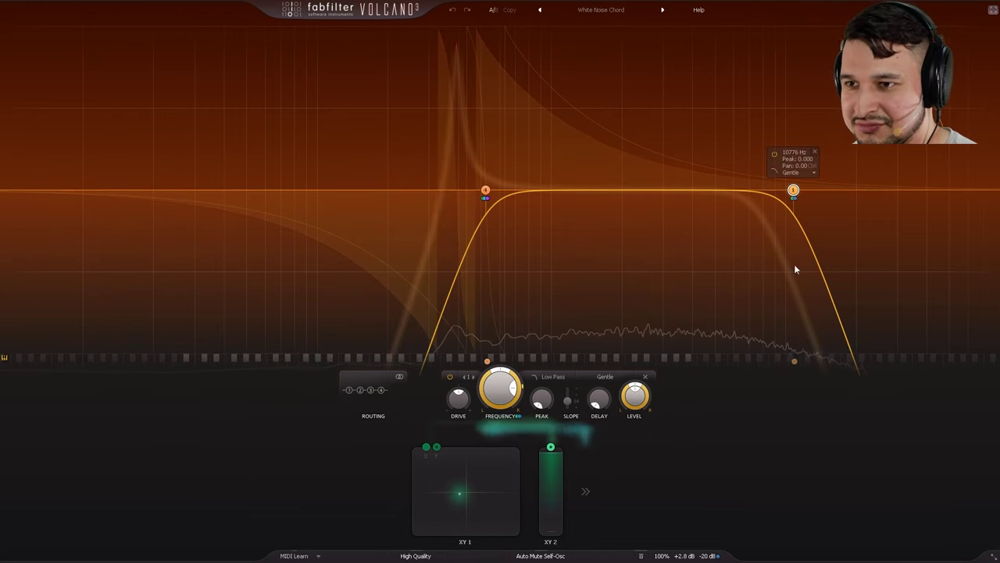
click(992, 11)
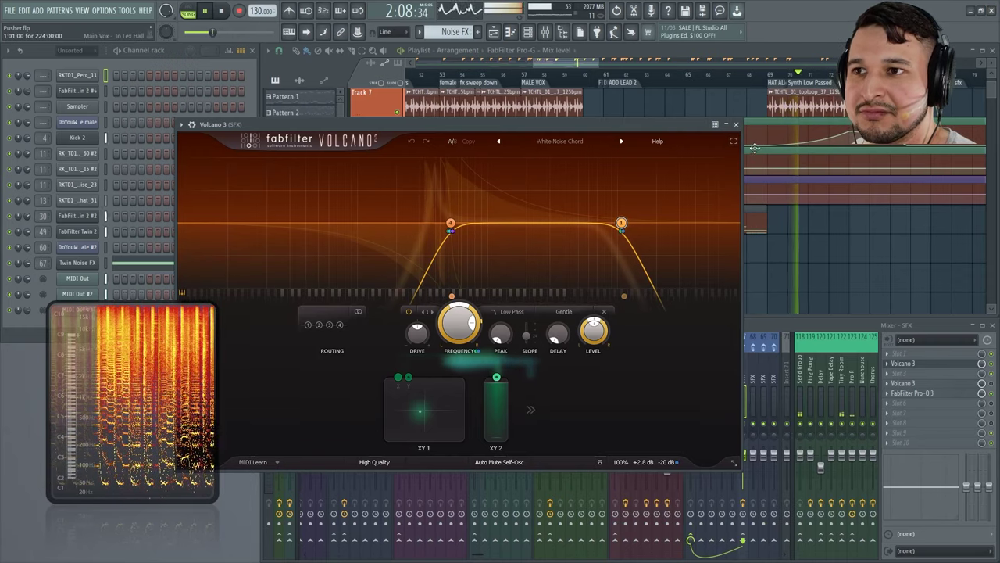
click(736, 125)
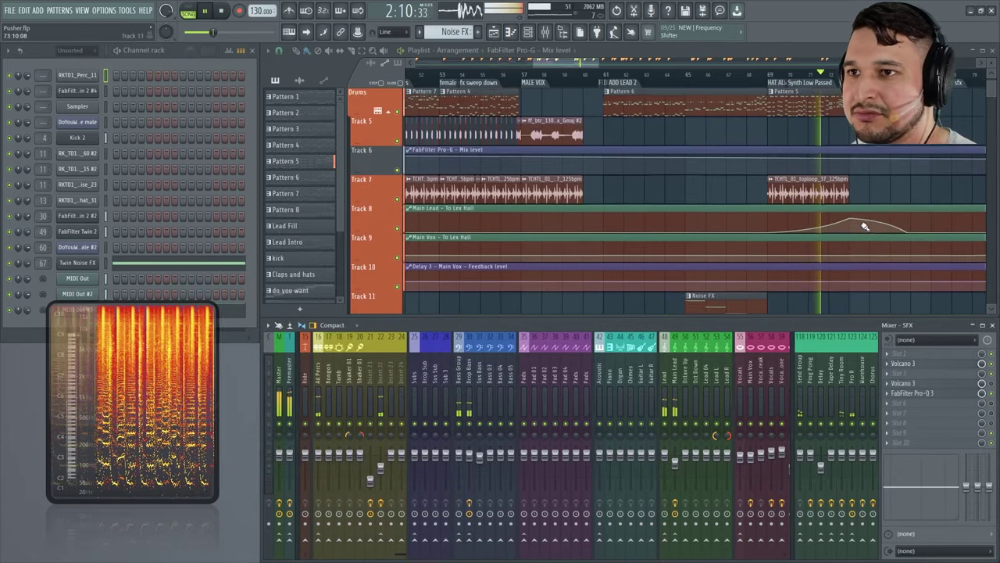
Return to the Main Lead mixer track and open its first FabFilter Volcano 3.
scroll(789, 378, right, 5)
click(774, 378)
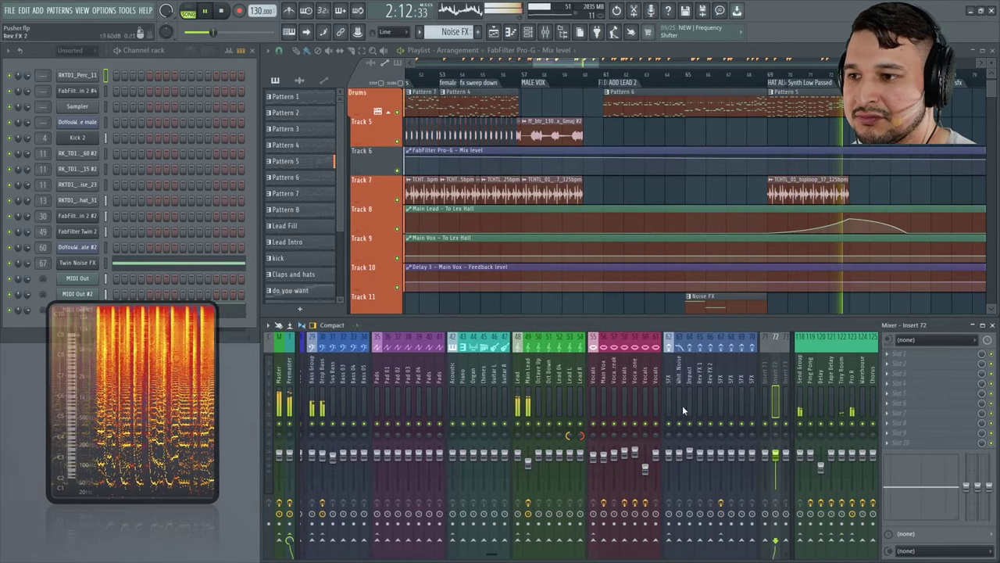
click(529, 382)
click(930, 354)
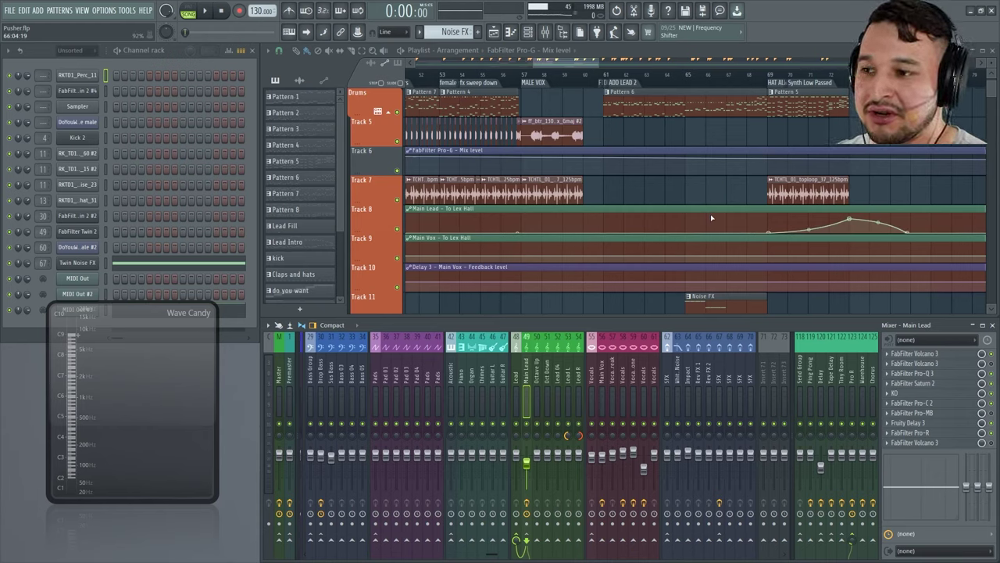
Select the SFX mixer track 67, listen to it soloed over the Noise FX clip, and stop playback.
click(721, 376)
scroll(745, 92, down, 2)
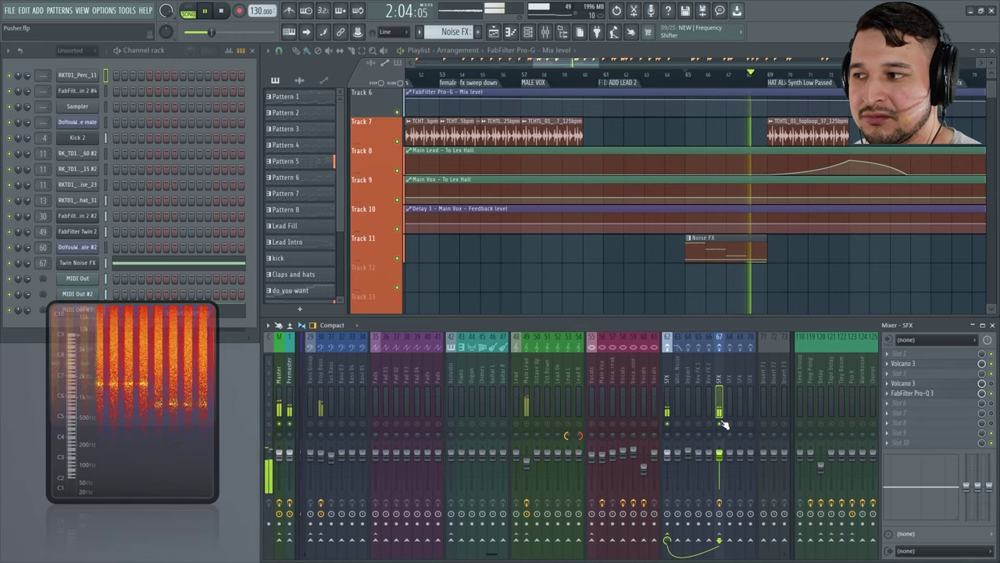
key(space)
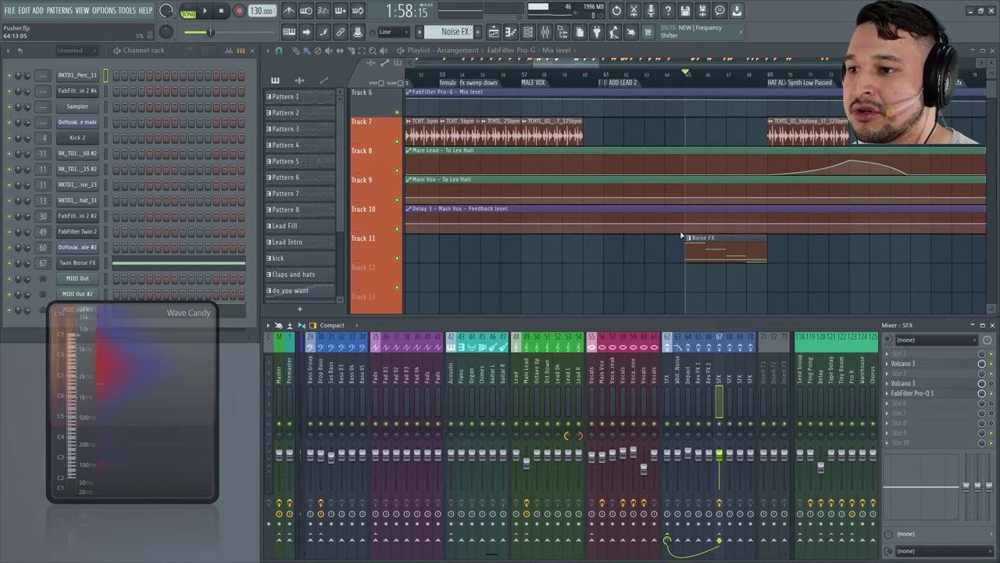
Select and solo the Vocals mixer track 58, open its Volcano 3, and start playback.
scroll(728, 259, up, 5)
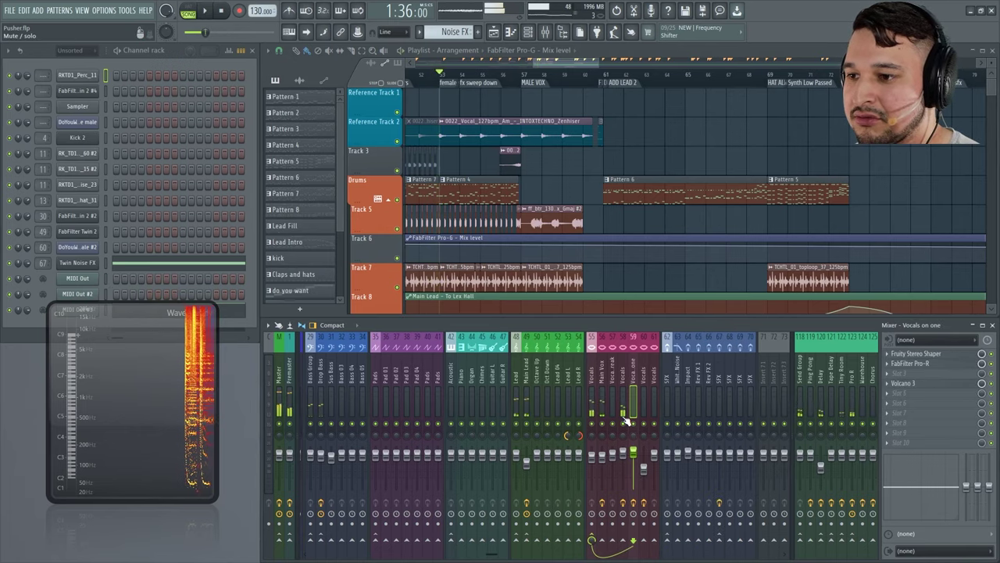
click(622, 388)
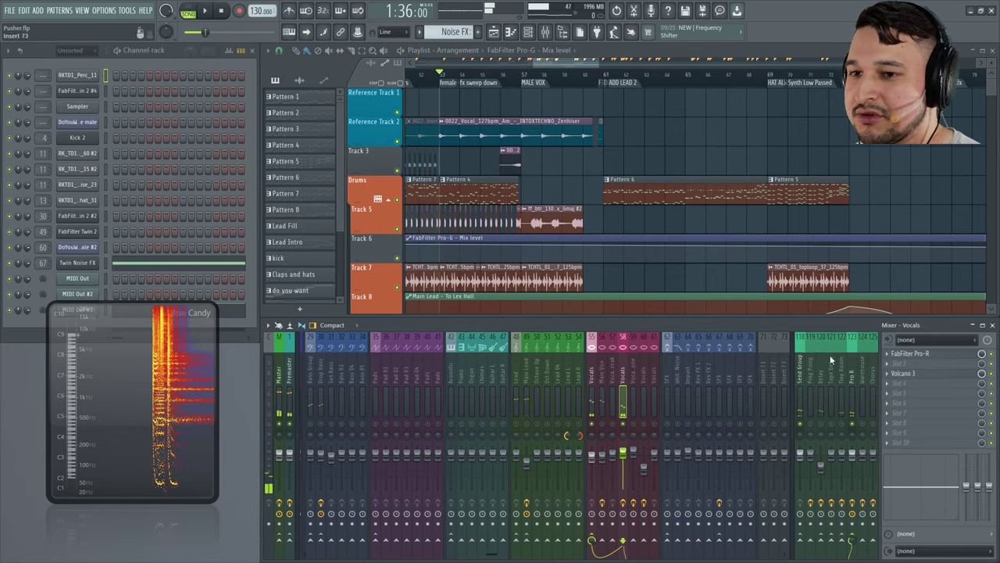
click(903, 372)
key(space)
Expand XLFO 2 in the full-screen view of the Vocals Volcano 3, and leave full-screen.
click(787, 145)
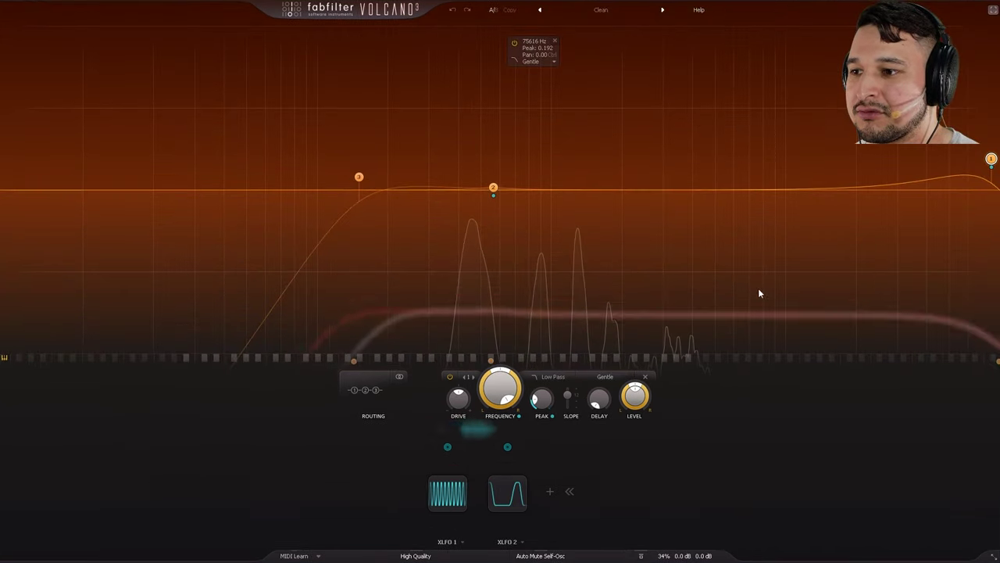
click(509, 499)
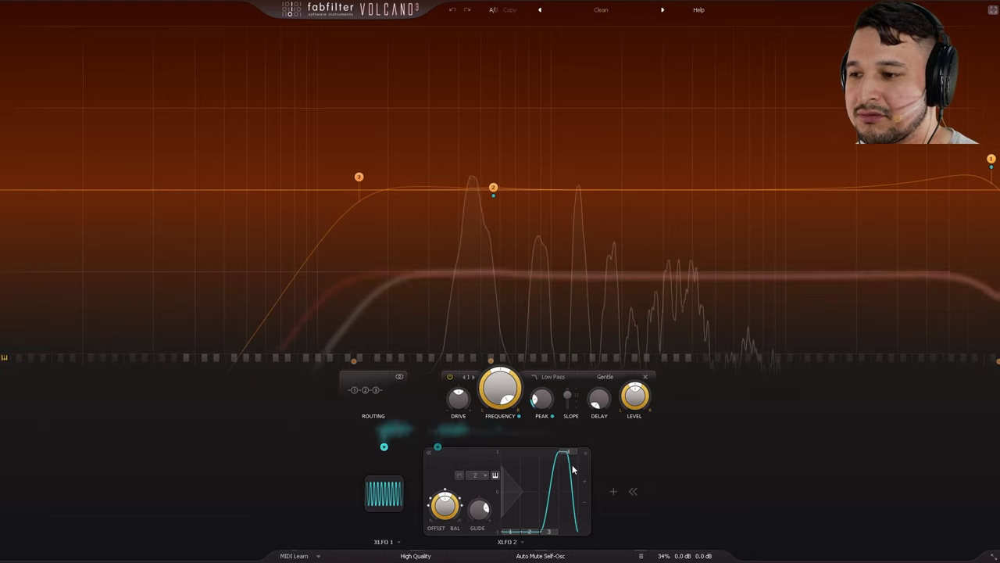
click(992, 9)
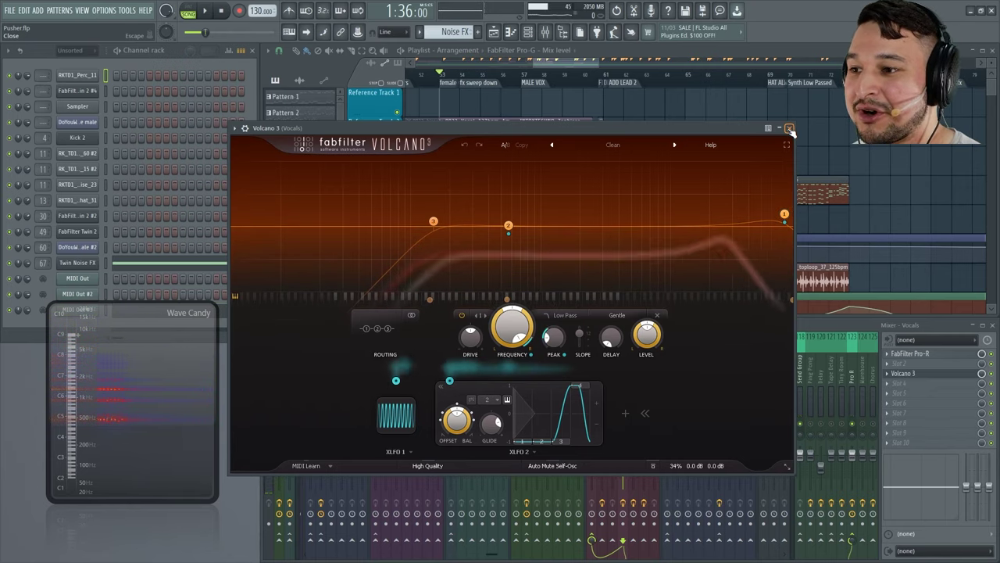
Open FabFilter Pro-R on the Vocals track to view its reverb settings, and close it along with Volcano 3.
click(926, 352)
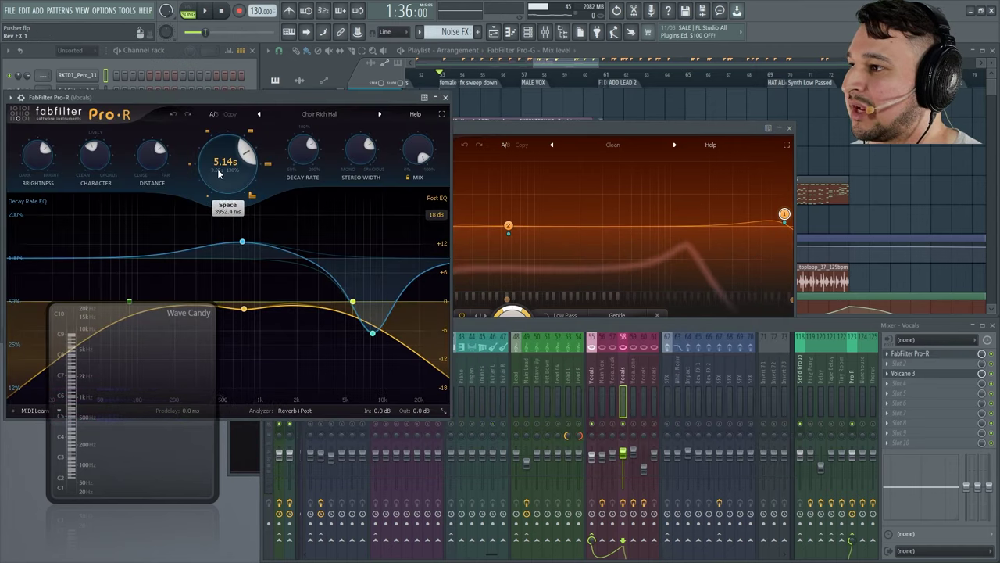
click(556, 123)
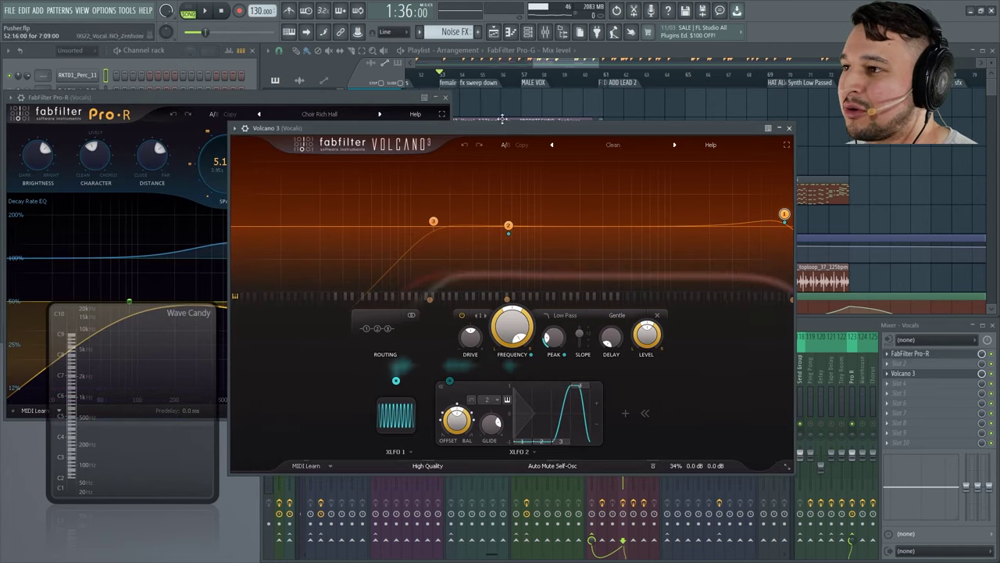
click(446, 98)
click(446, 98)
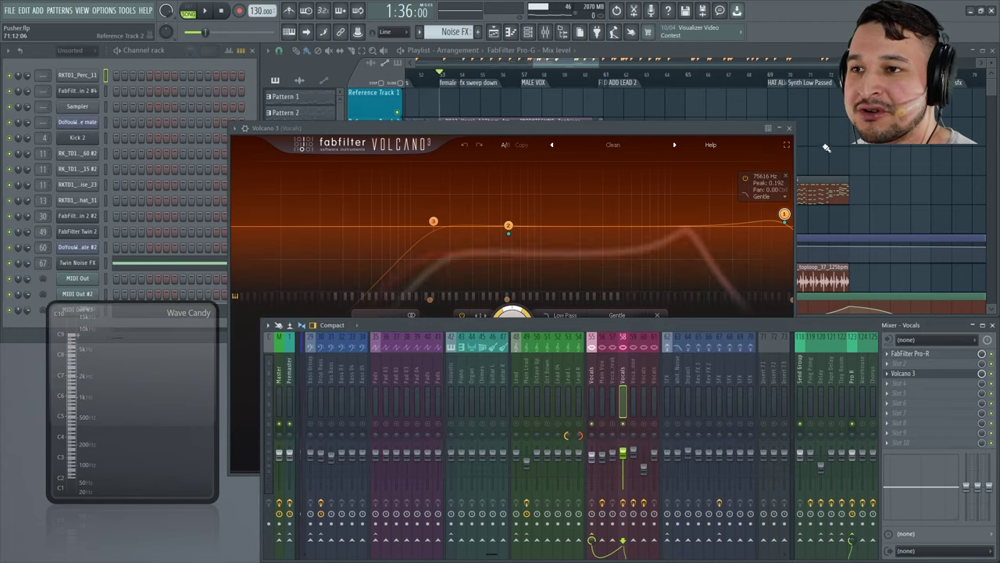
click(686, 385)
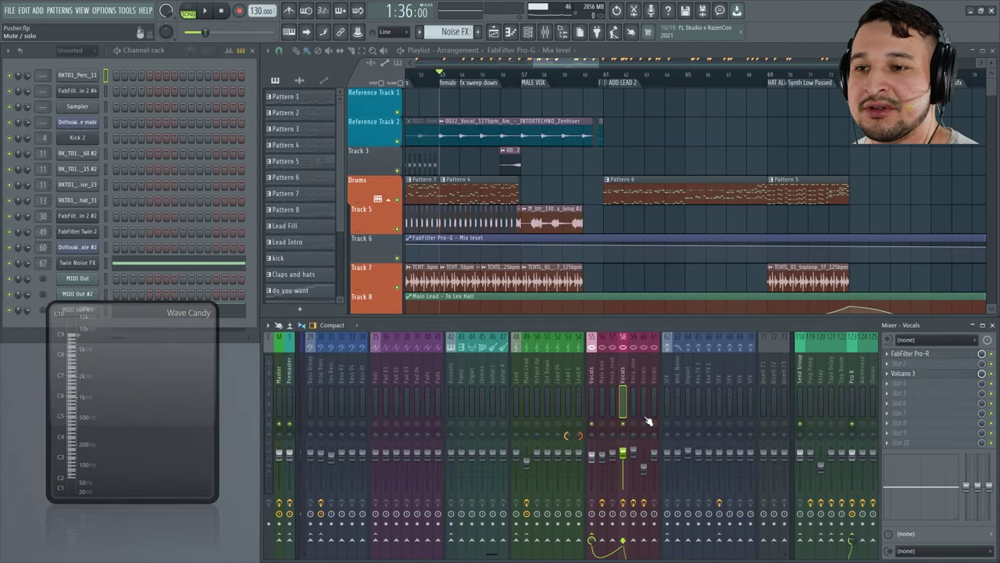
Select the Main Lead mixer track, and view and close its FabFilter Saturn 2.
click(521, 403)
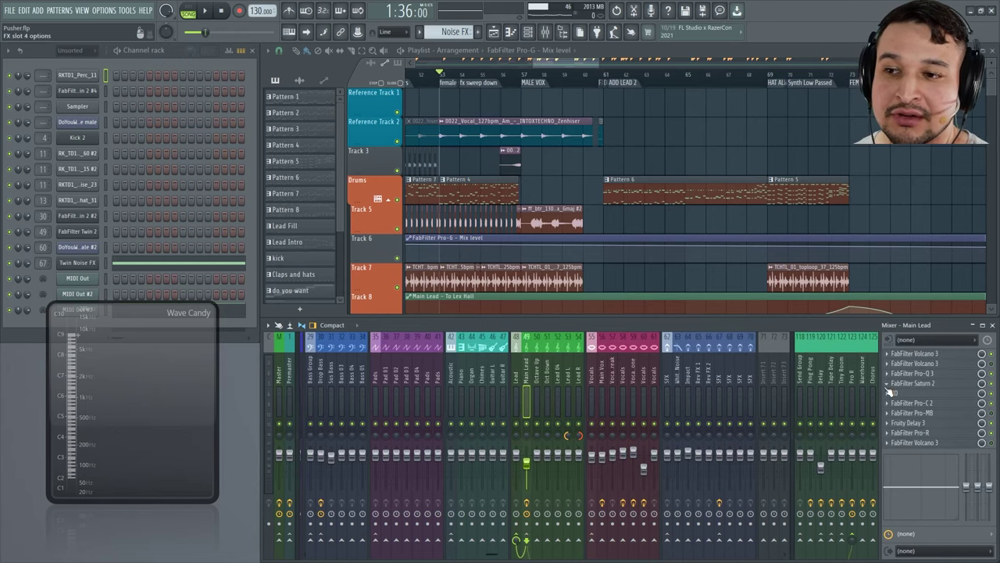
click(933, 383)
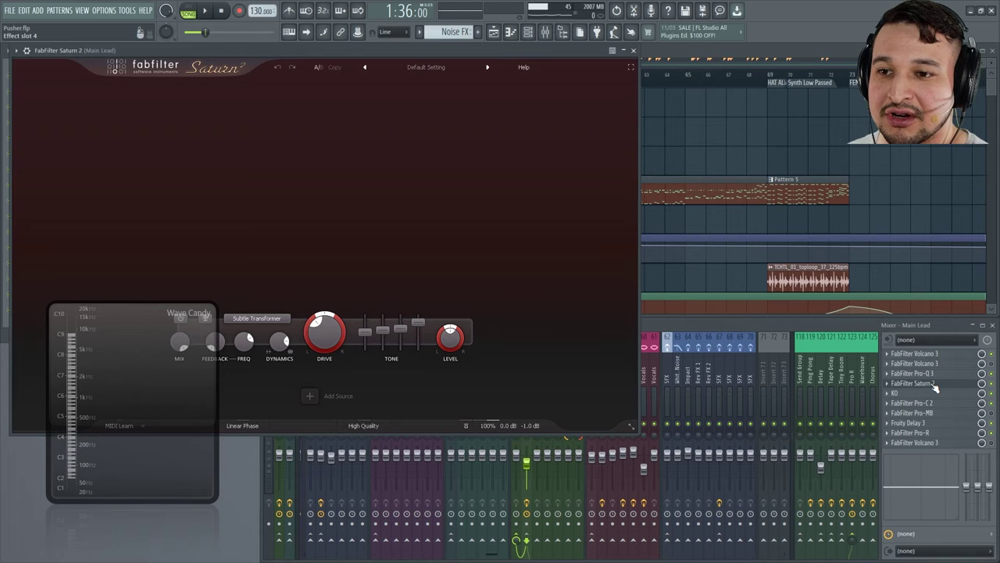
click(634, 51)
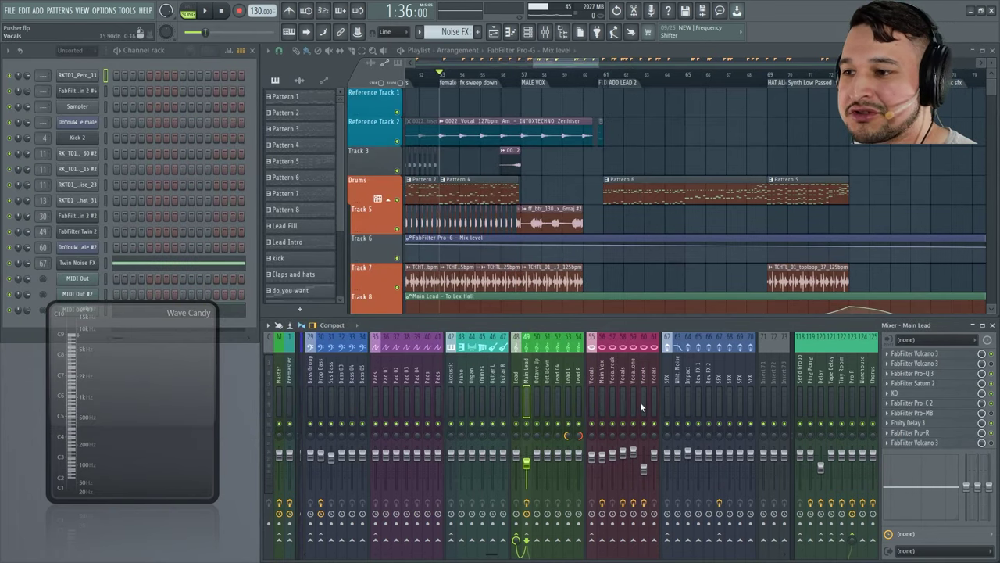
Listen to the Lead Intro clip from the LEAD marker, stop playback, and solo the Main Lead mixer track.
scroll(462, 82, down, 6)
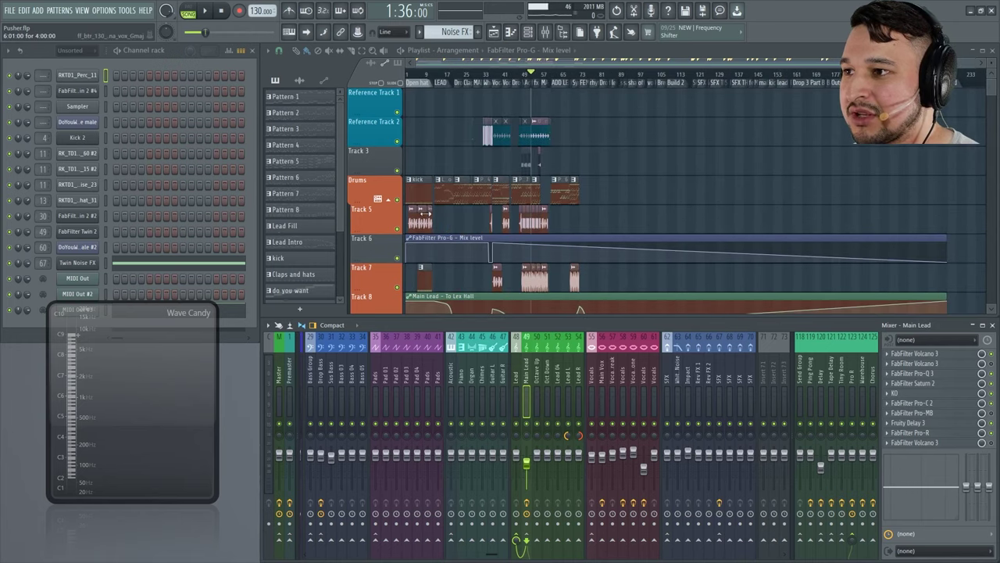
scroll(463, 81, up, 4)
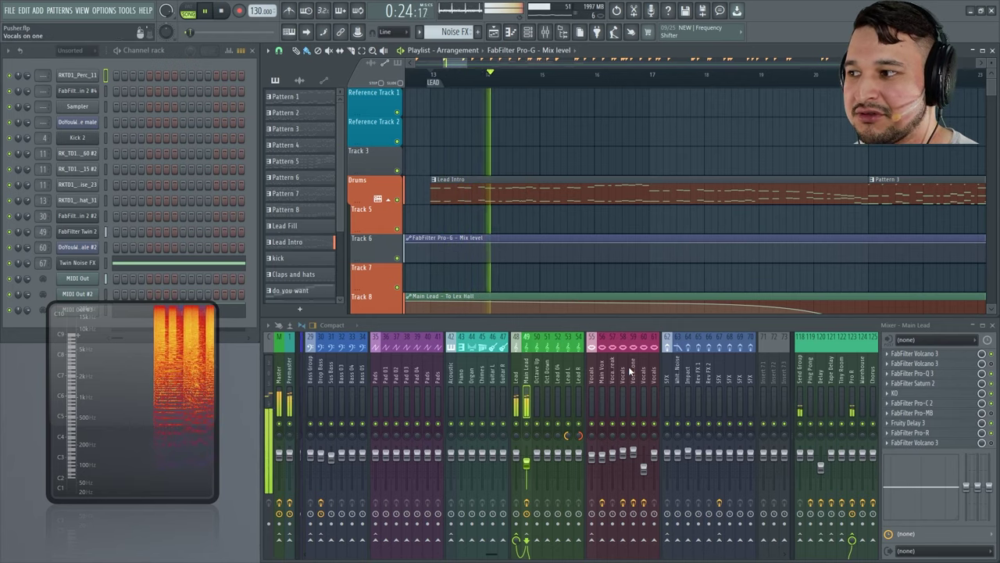
key(space)
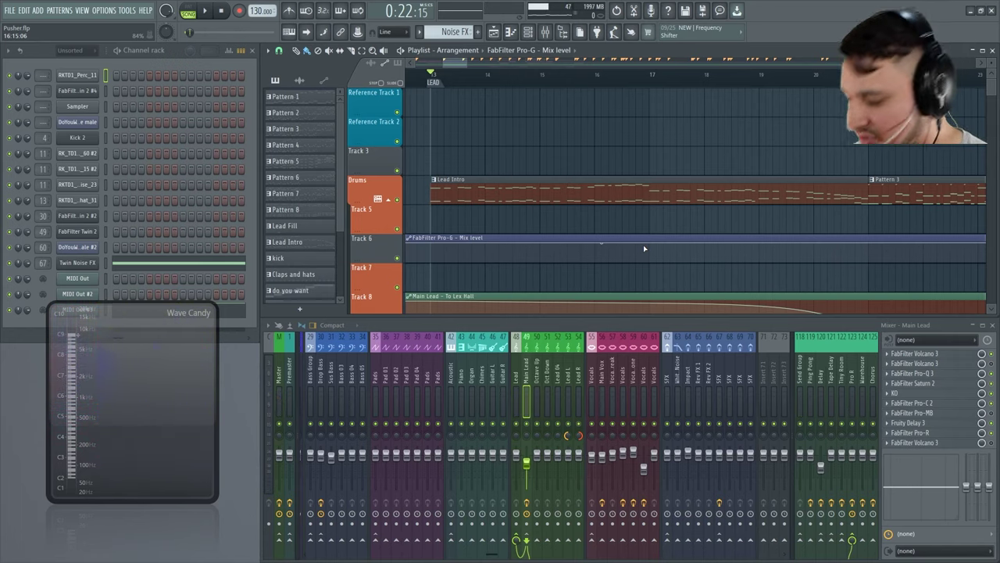
click(528, 429)
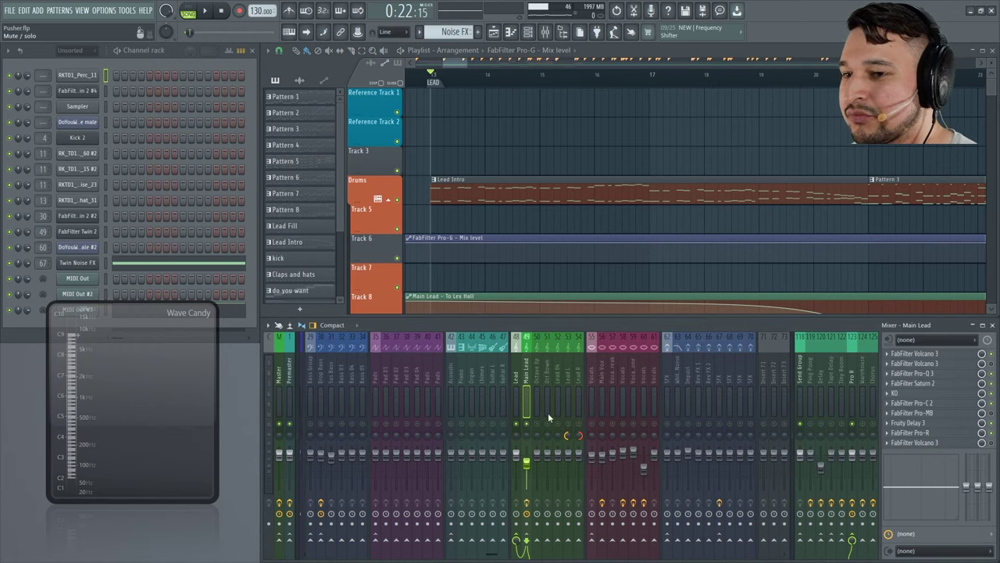
Open the first Volcano 3 on the Main Lead, and check its Saturn 2 before closing Saturn 2 again.
click(923, 355)
click(944, 384)
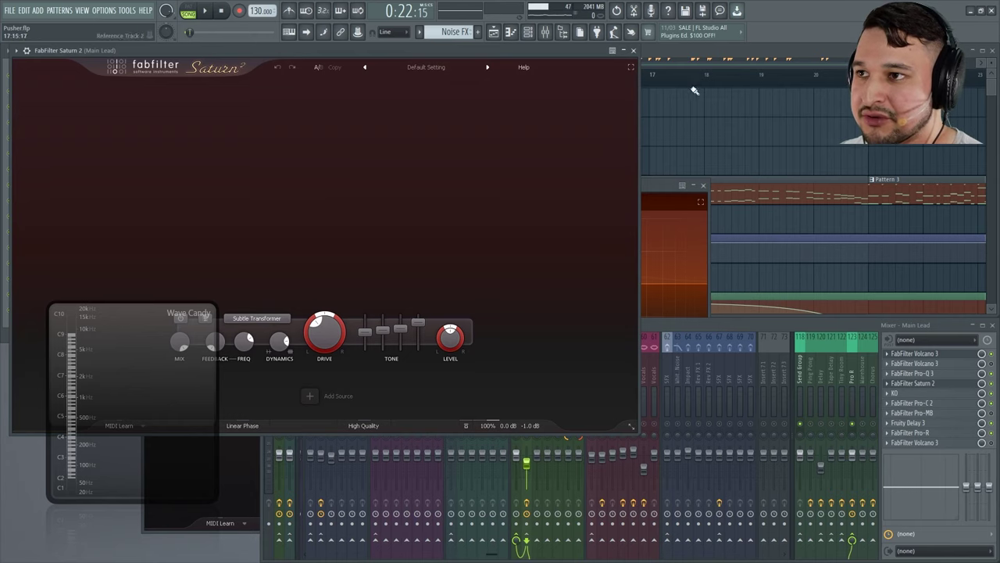
click(633, 51)
Open FabFilter Pro-R on the Pro R send track in full-screen, listen to the lead through it, and close it.
click(856, 371)
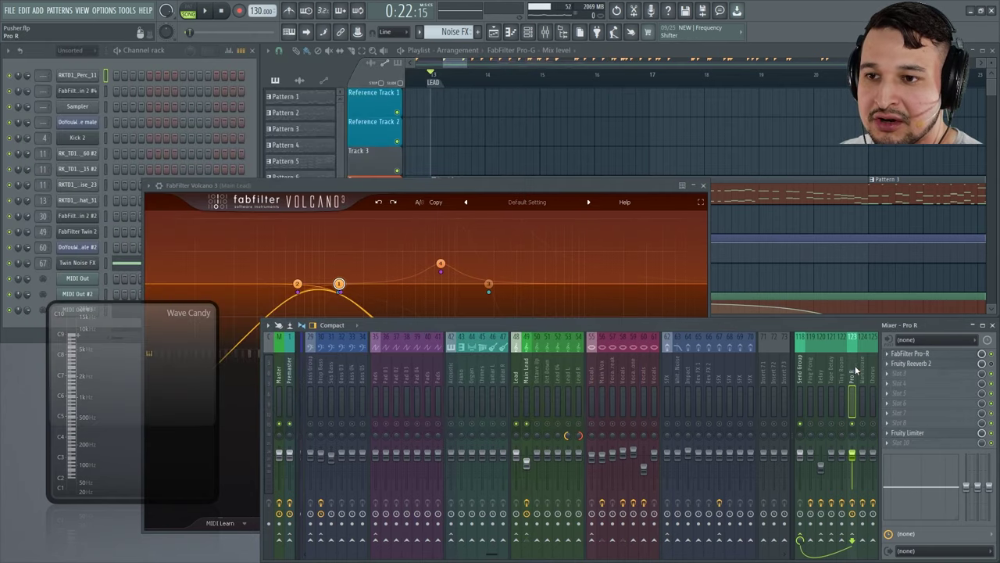
click(940, 355)
click(701, 187)
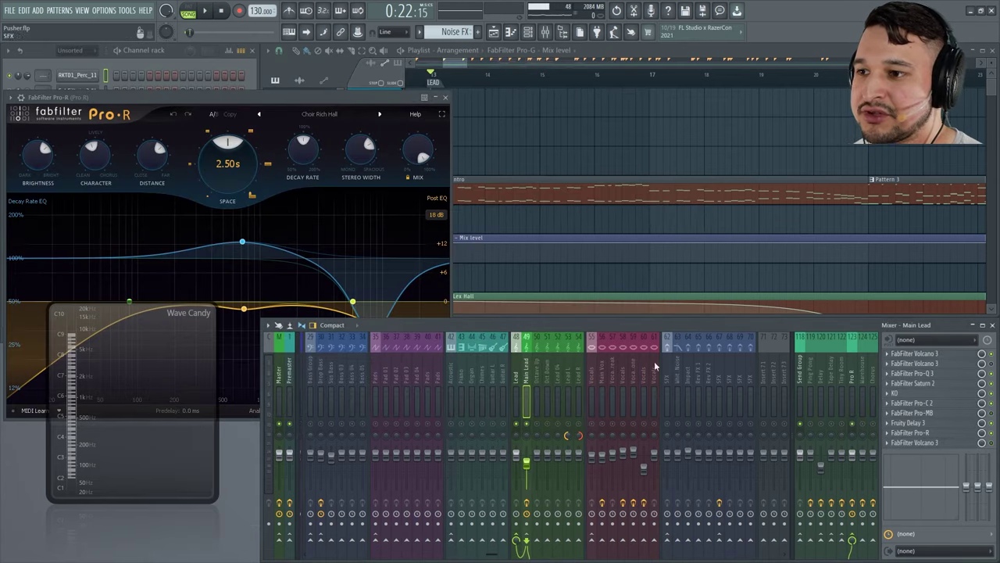
click(442, 114)
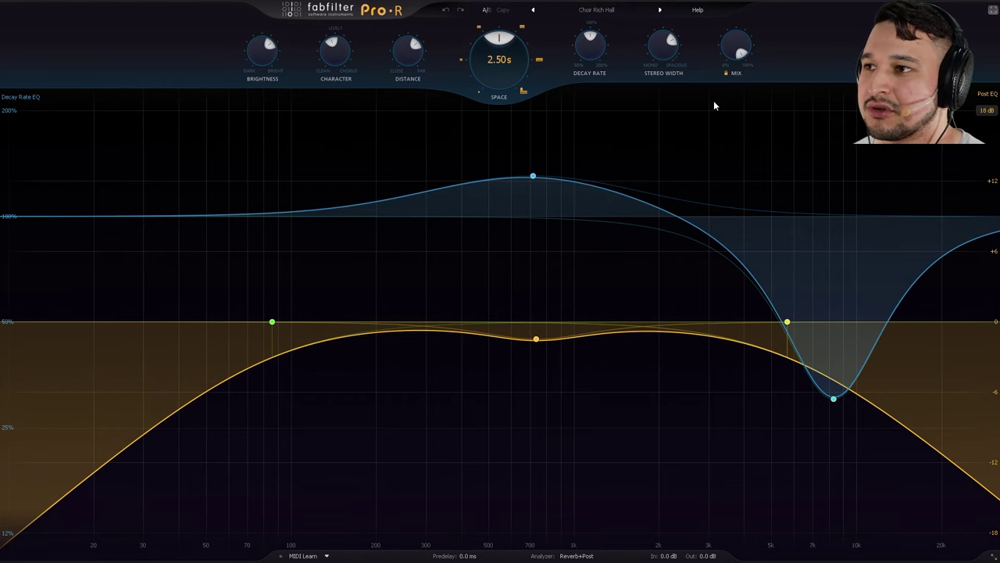
key(space)
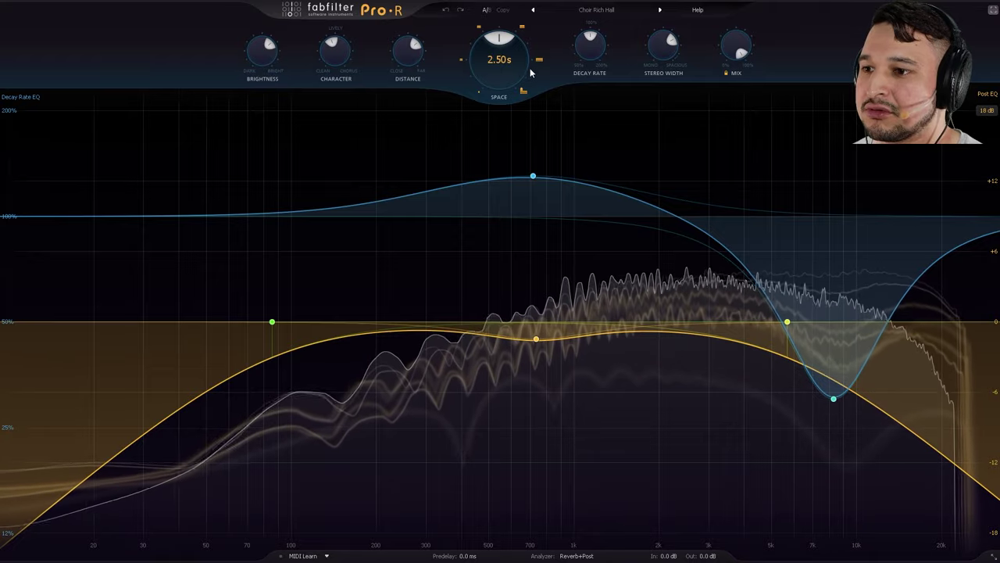
mouse_move(506, 69)
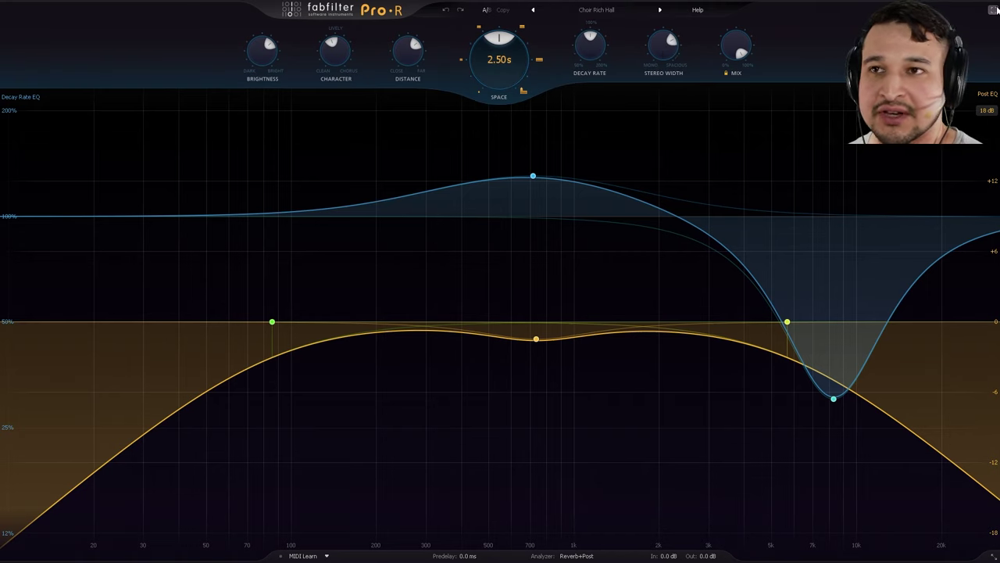
key(space)
click(439, 98)
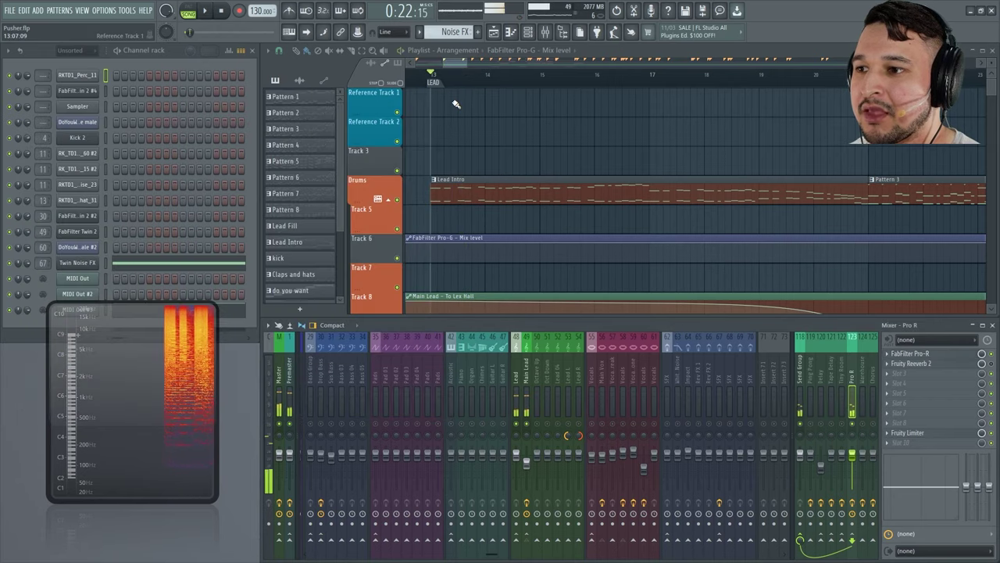
Open the Main Lead's first Volcano 3 in full-screen and go through its filter bands up to the all-pass filter 3.
click(527, 386)
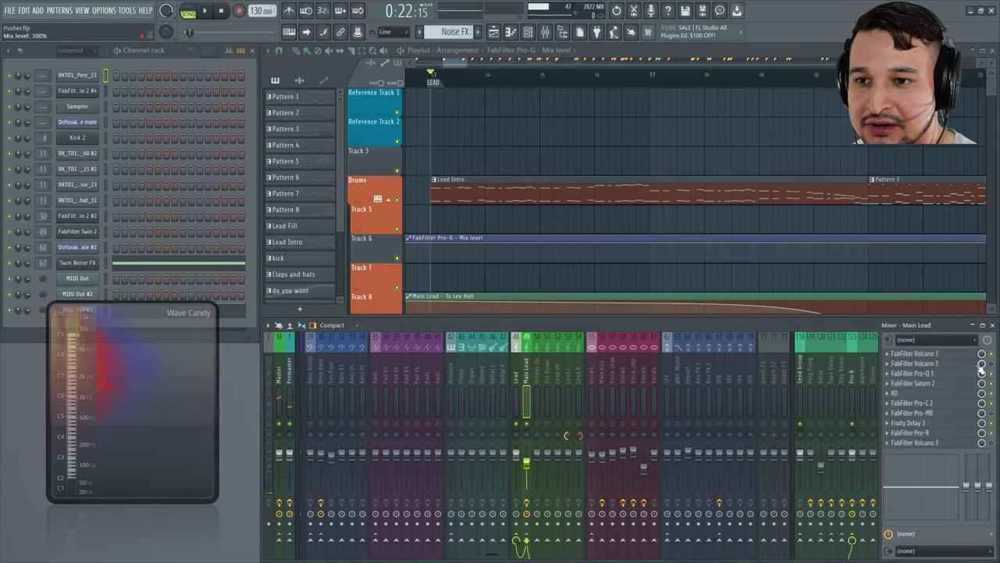
click(916, 363)
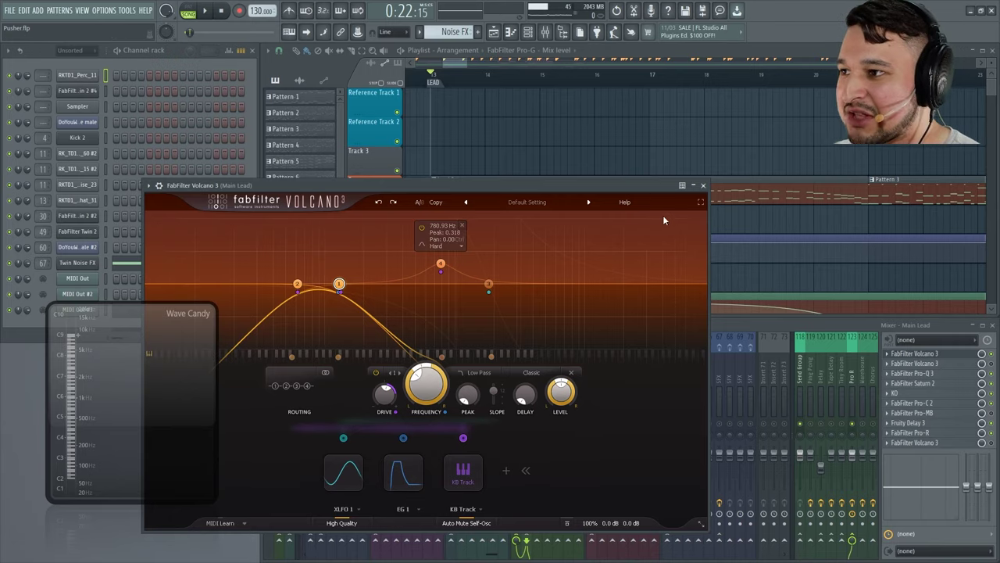
click(701, 202)
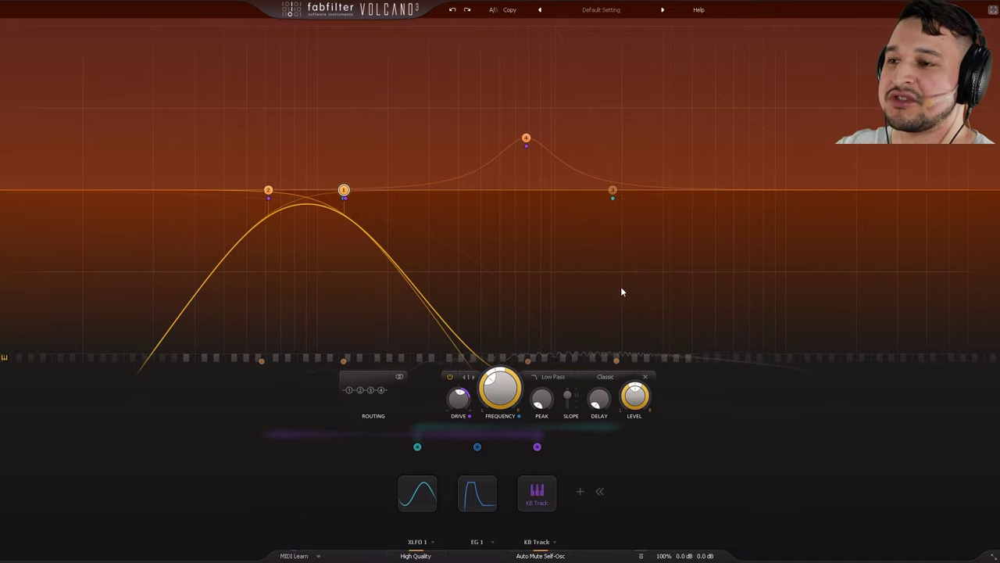
click(473, 378)
click(472, 378)
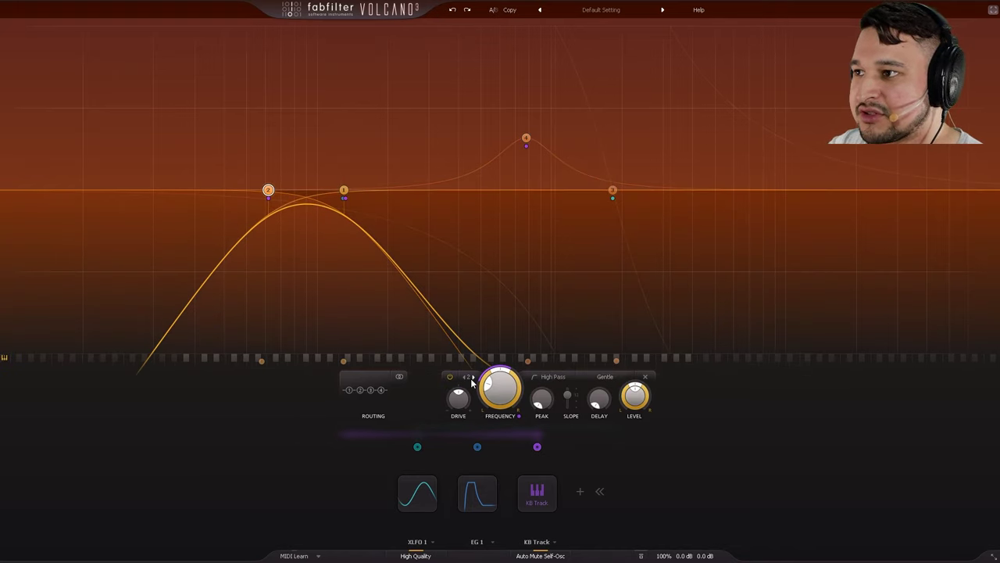
click(473, 378)
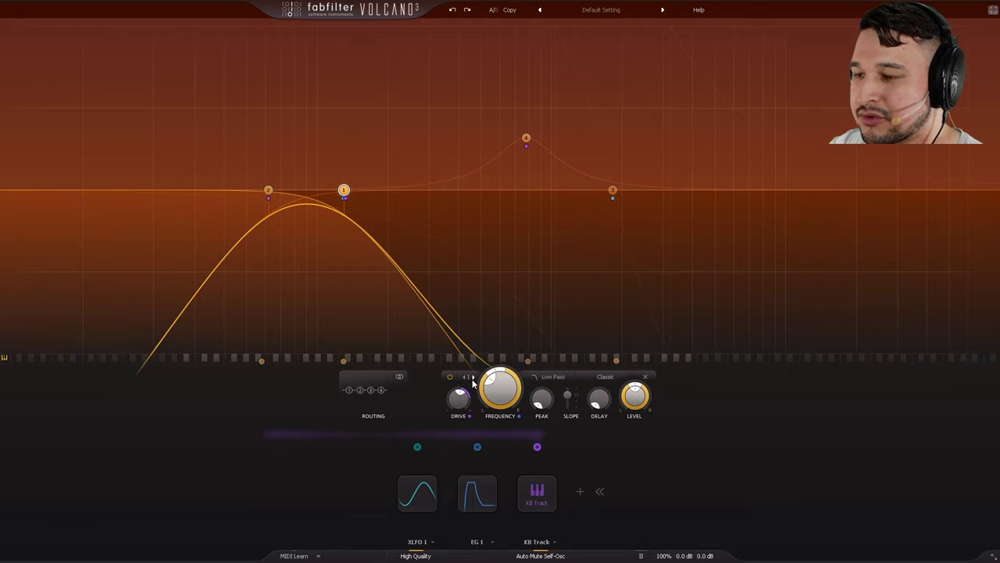
click(473, 379)
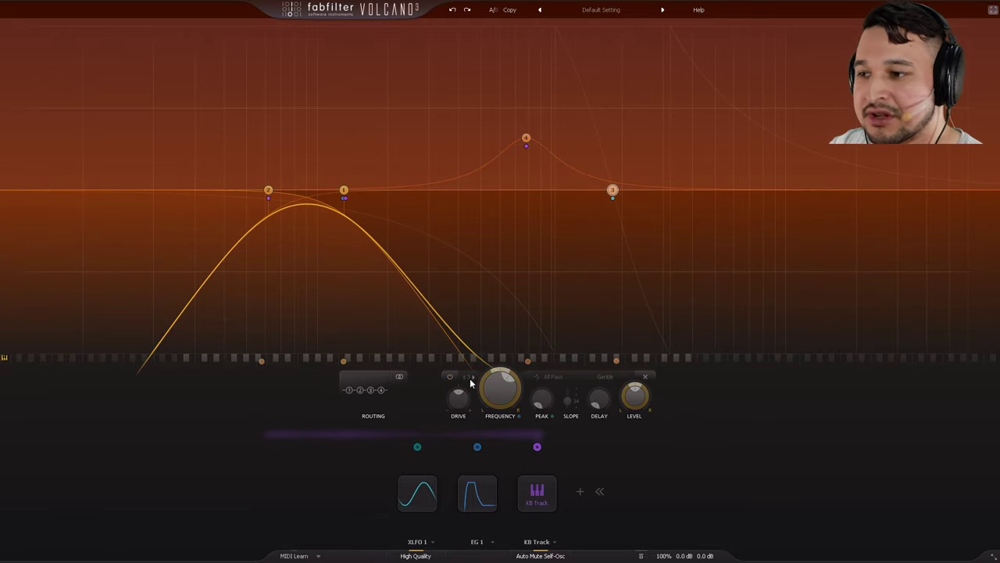
Enable the all-pass filter 3, raise its frequency during playback, and bypass it again before closing Volcano 3.
click(450, 377)
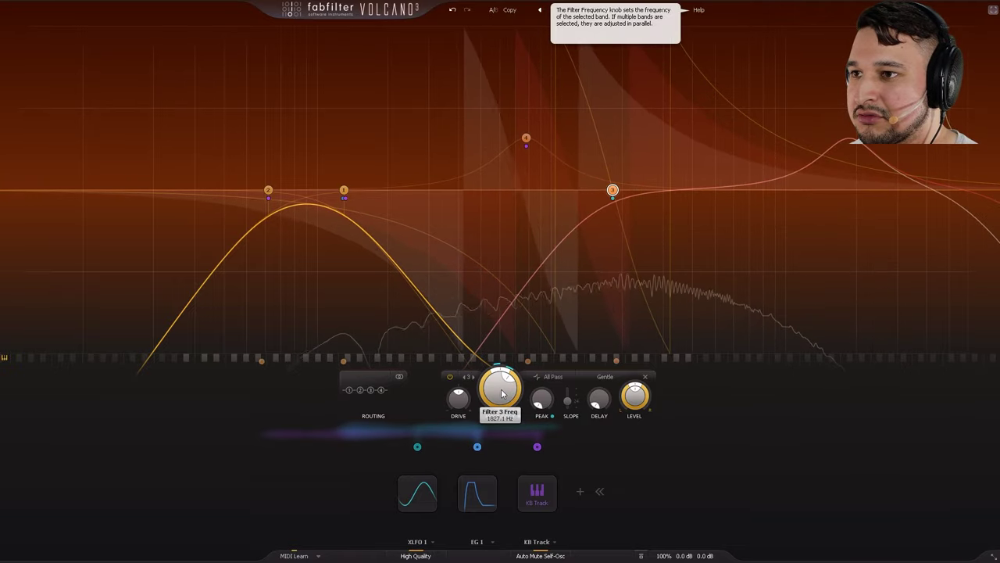
mouse_move(502, 393)
mouse_down()
mouse_move(492, 426)
mouse_move(486, 352)
mouse_move(501, 427)
mouse_move(484, 407)
mouse_move(488, 385)
mouse_up()
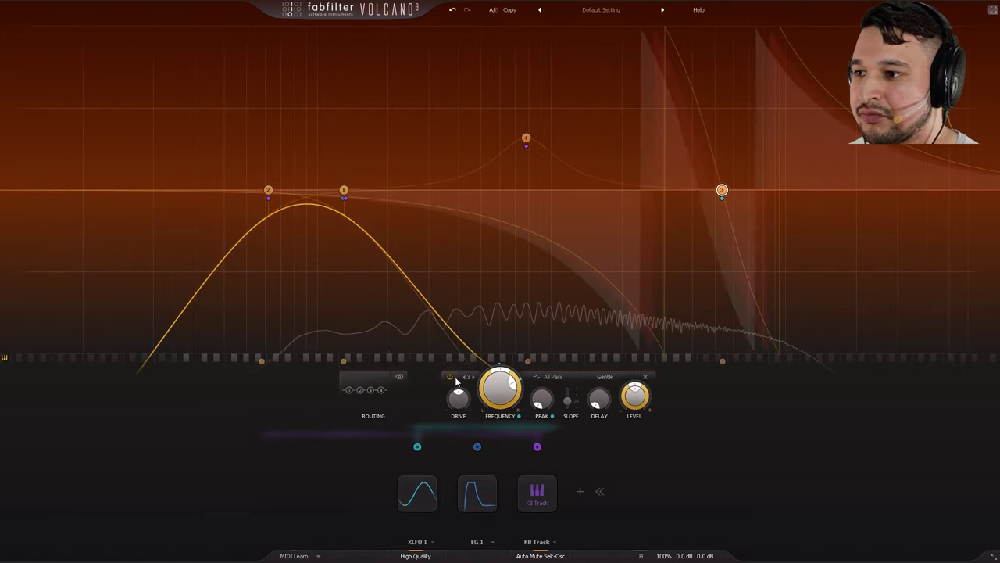
click(451, 377)
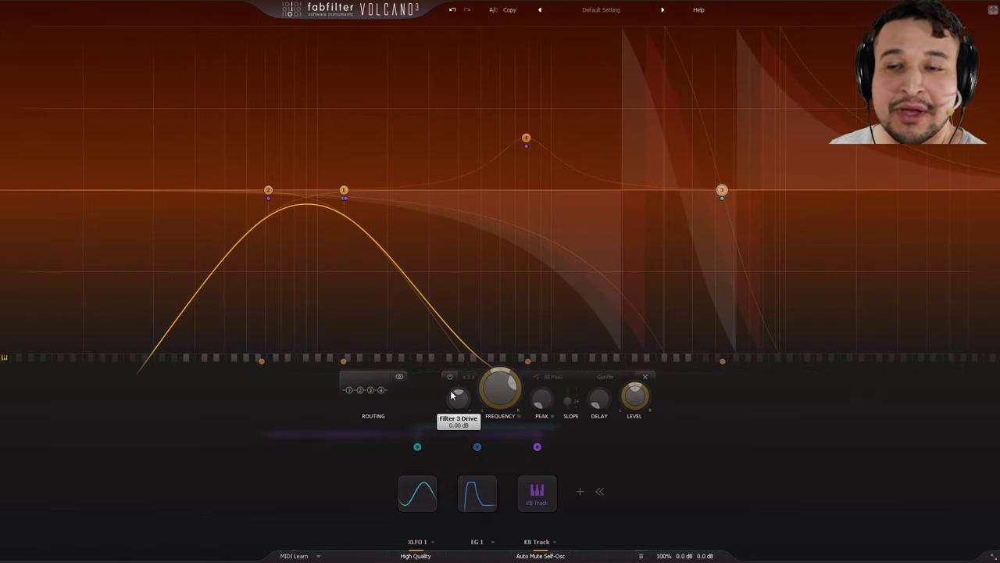
mouse_move(451, 395)
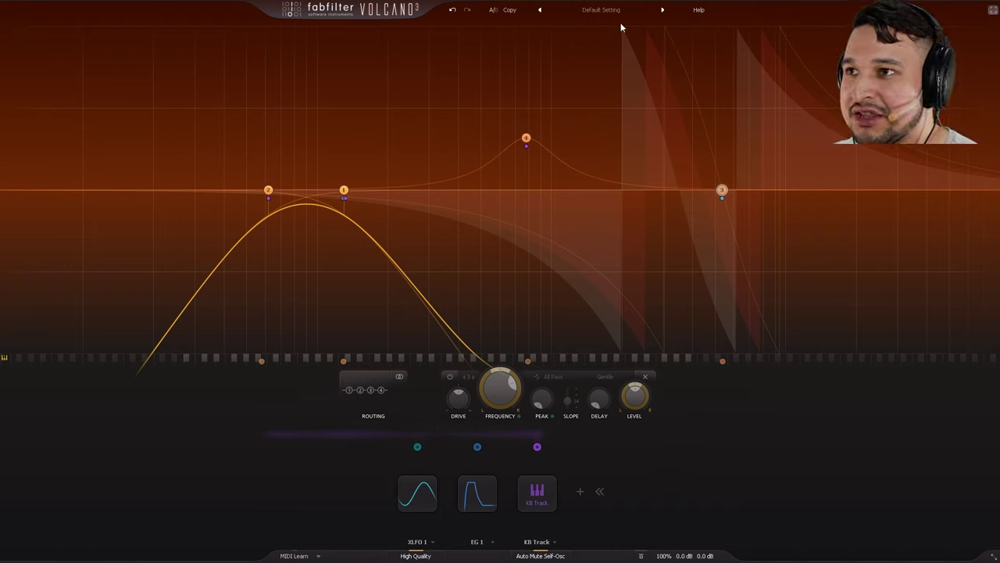
click(993, 10)
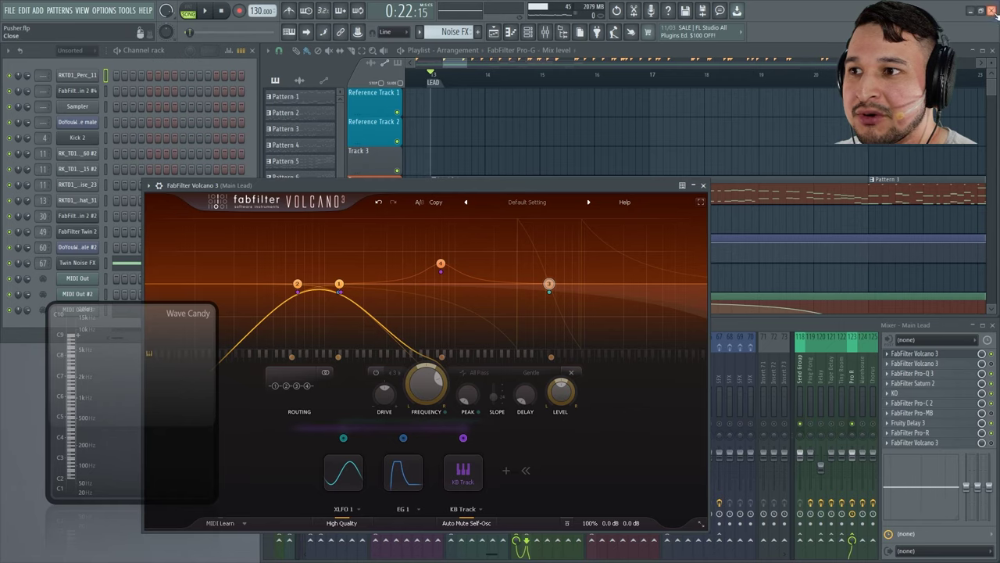
click(702, 185)
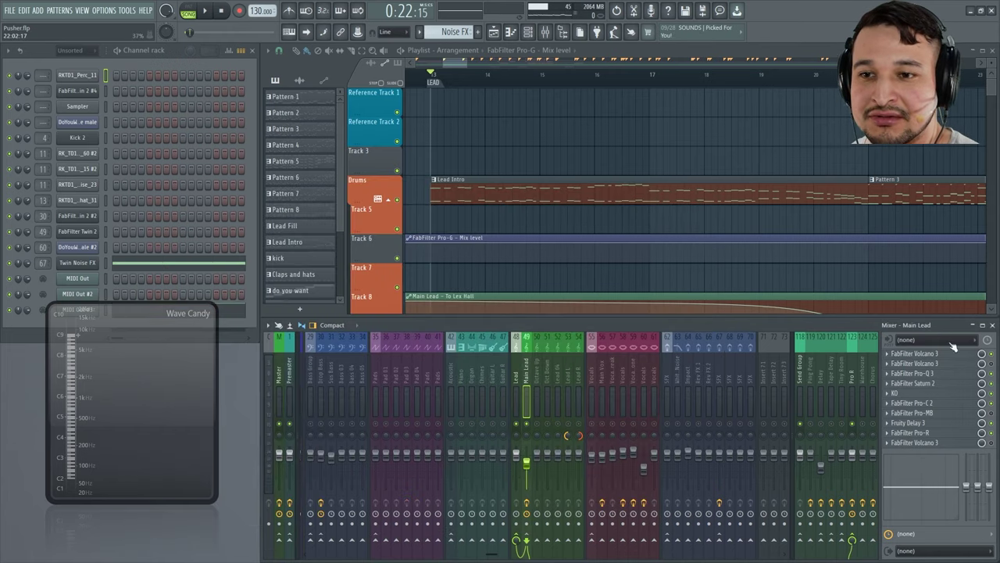
Bypass the first Volcano 3 on the Main Lead and open the second Volcano 3.
click(963, 364)
click(951, 364)
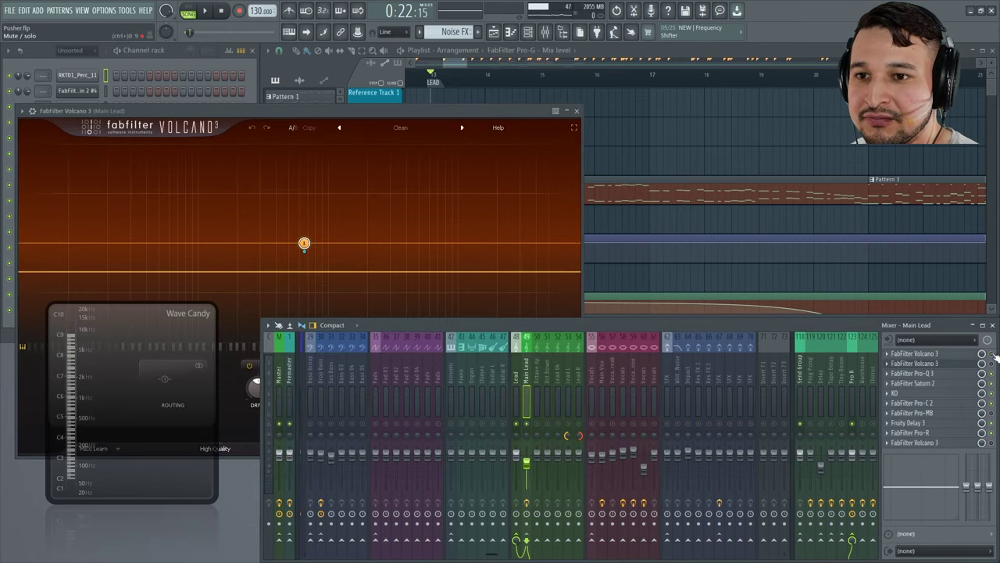
click(951, 364)
click(951, 365)
Reset the second Volcano 3 to the empty Clean preset, close its window, and start playback of the soloed lead.
click(400, 133)
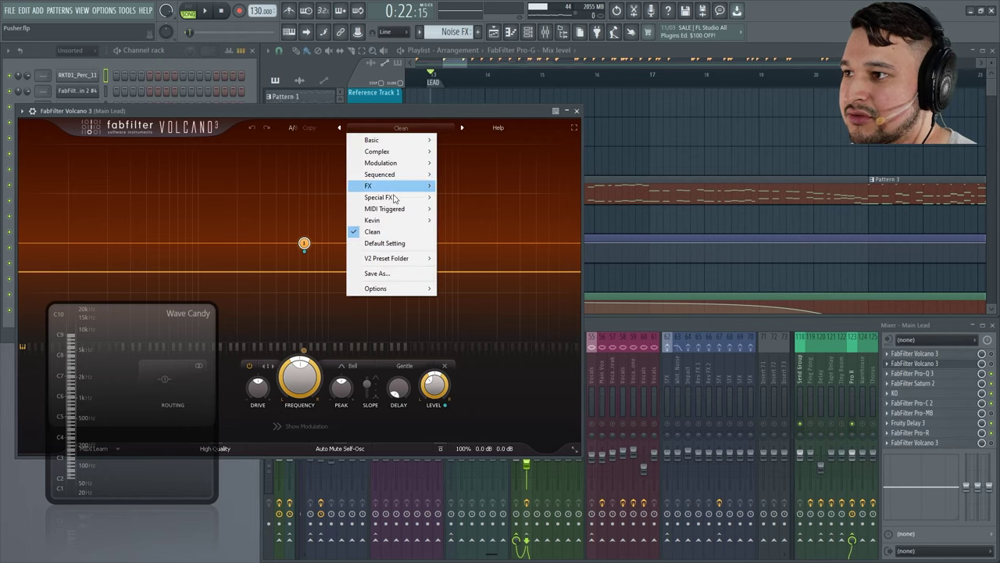
click(386, 243)
drag(443, 116, 697, 107)
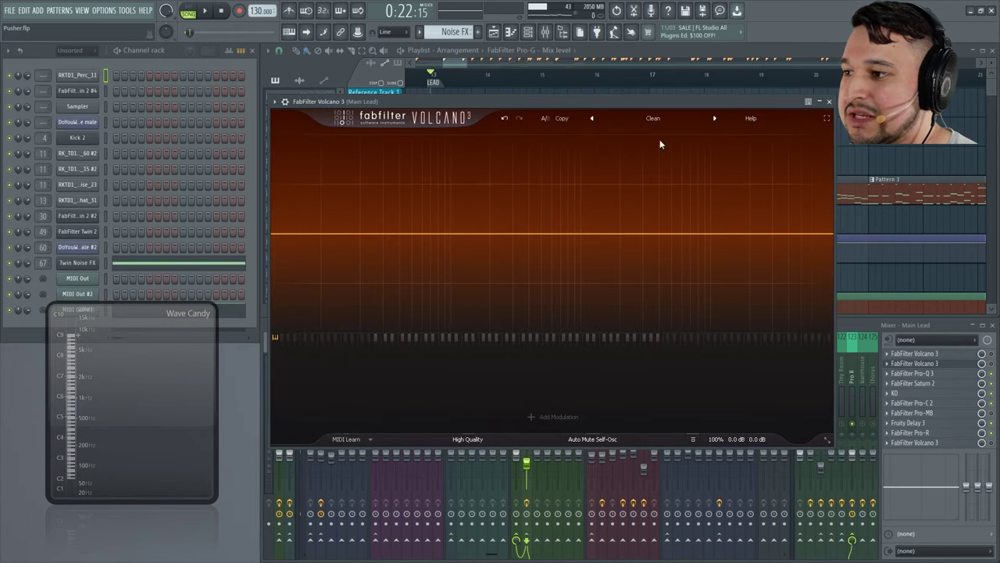
drag(569, 125, 475, 303)
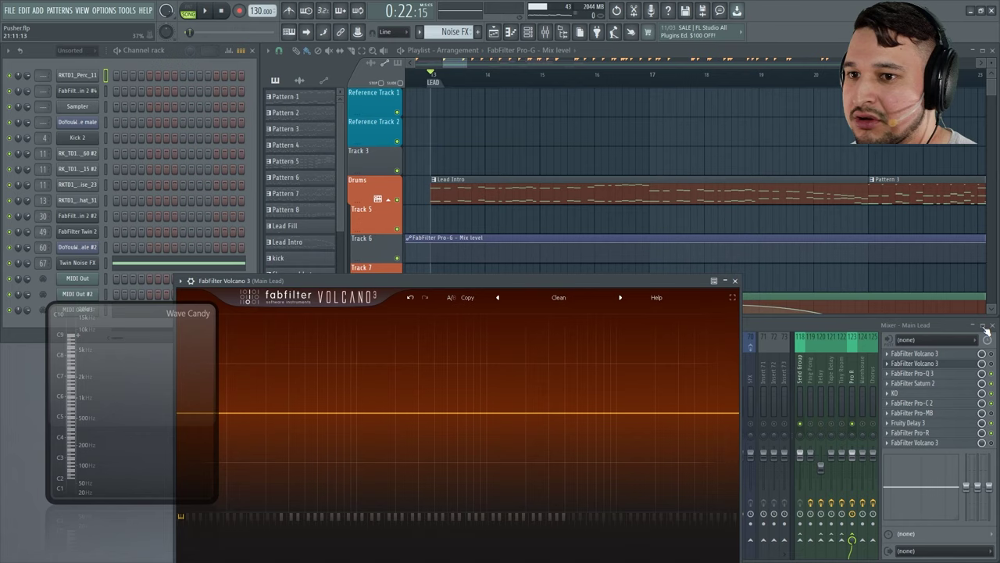
click(734, 280)
key(space)
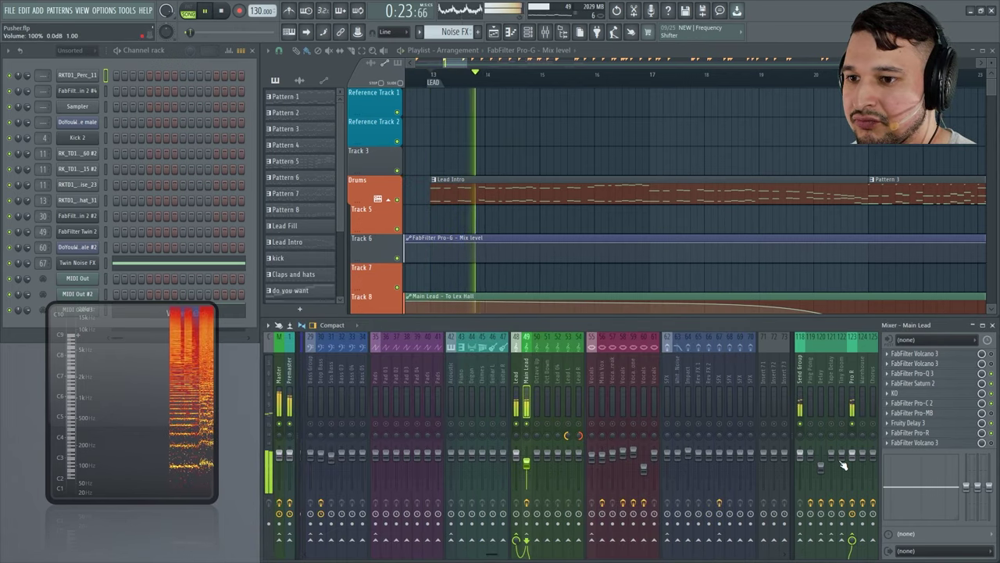
Select bars 13 to 17 of the playlist timeline around the Lead Intro clip and audition that section.
key(space)
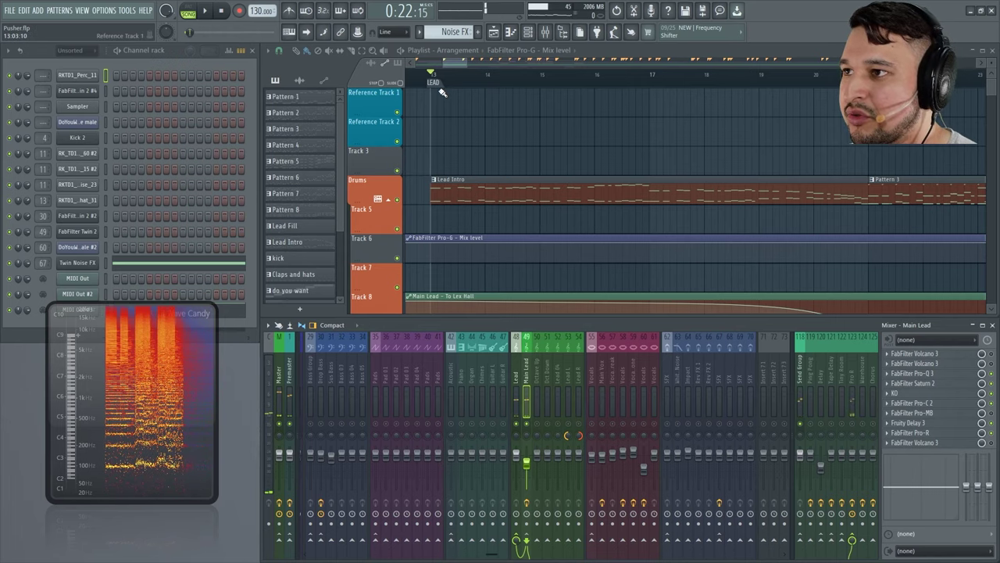
drag(436, 82, 657, 114)
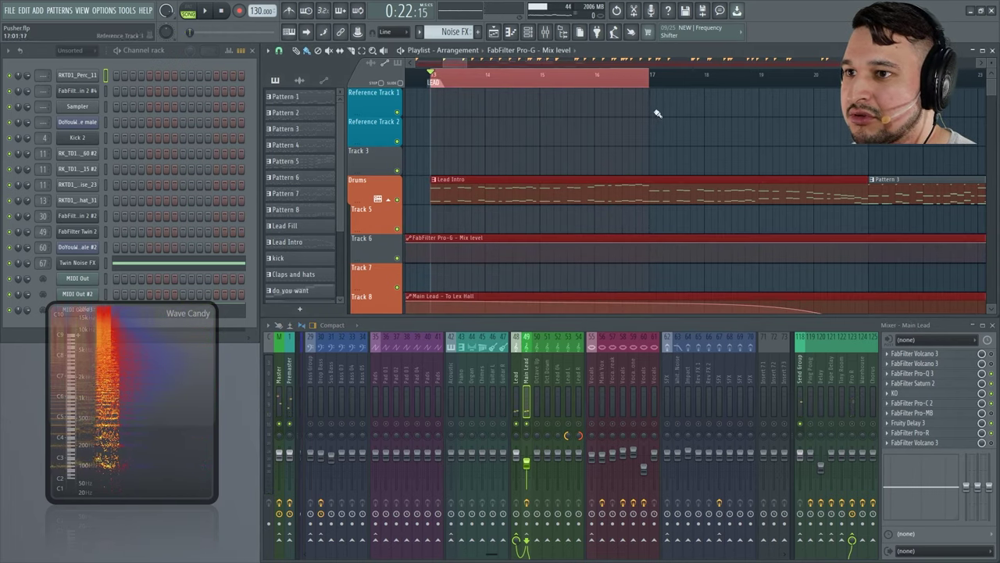
key(space)
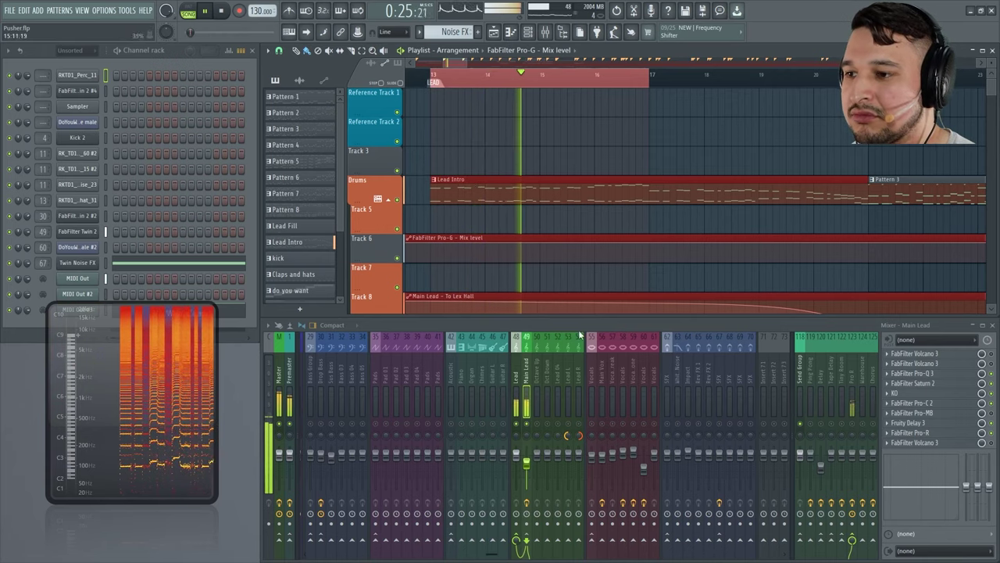
key(space)
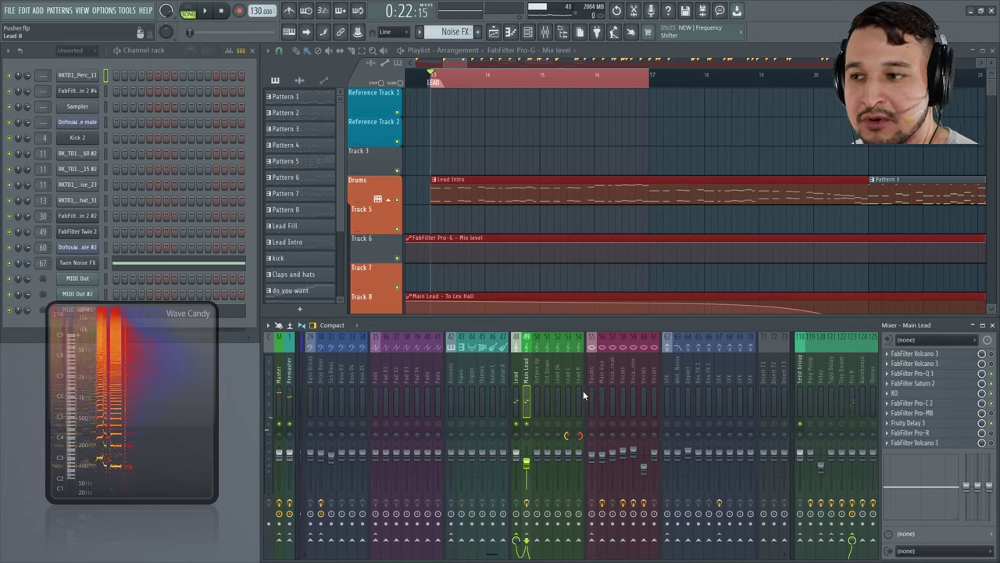
Audition the selected lead section with Pro-R and Fruity Delay 3 bypassed on the Main Lead.
key(space)
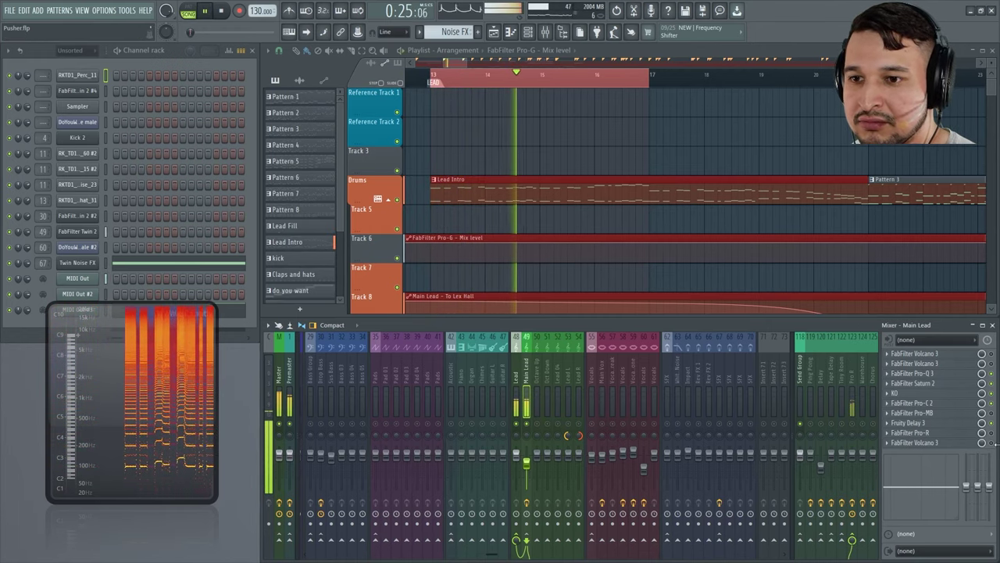
key(space)
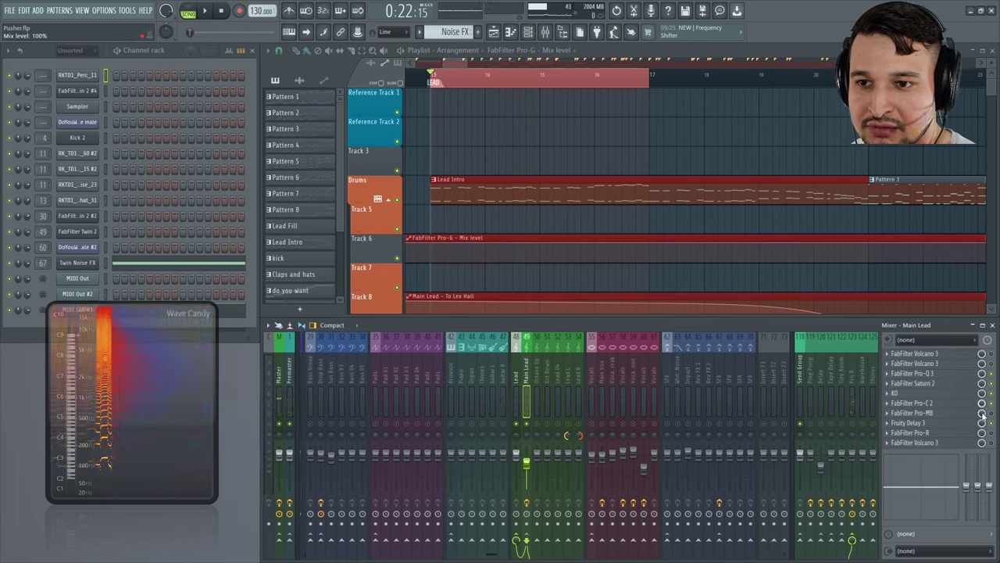
key(space)
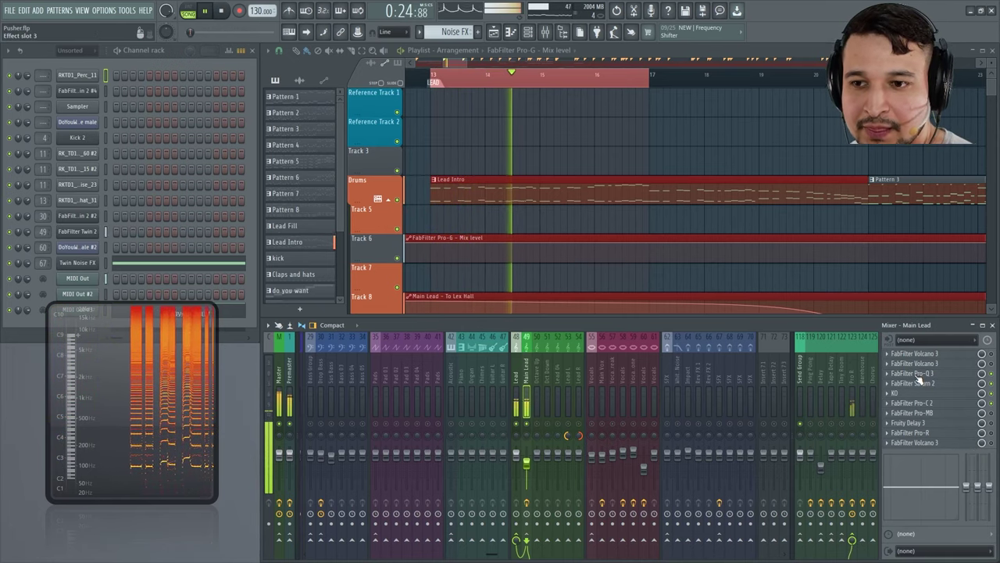
key(space)
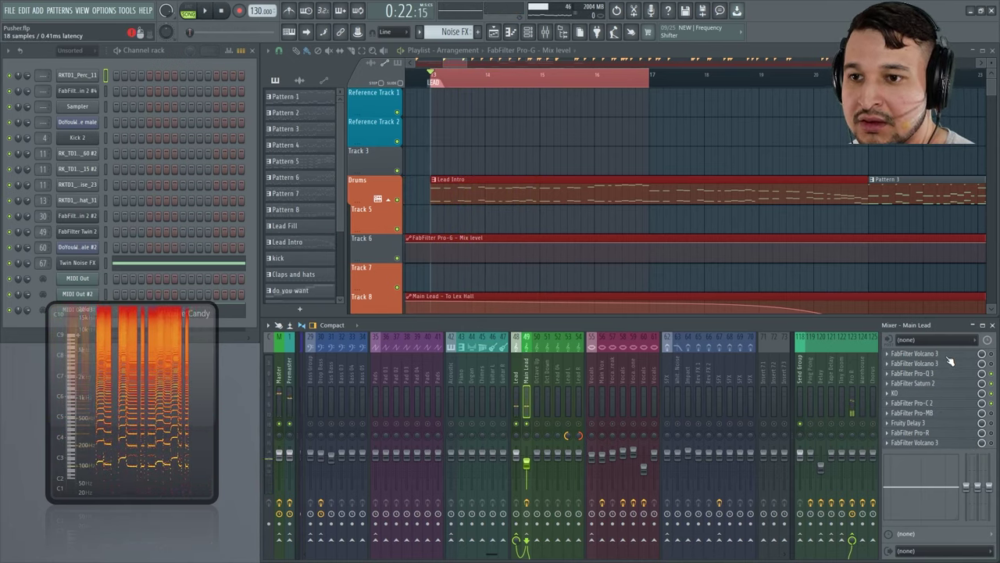
Open Saturn 2 on the Main Lead, toggle its effect slot during playback, and close its window.
click(942, 386)
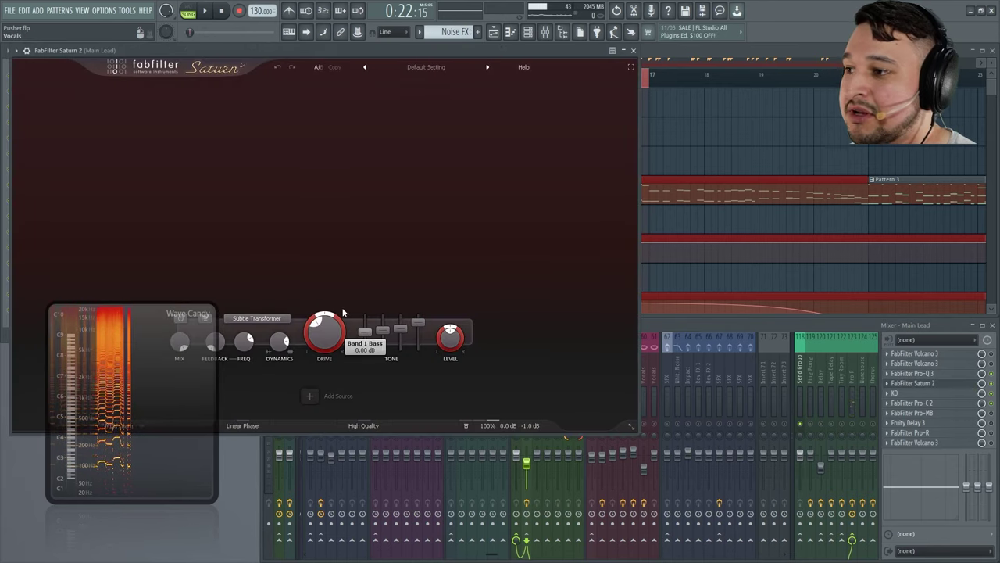
drag(348, 49, 647, 87)
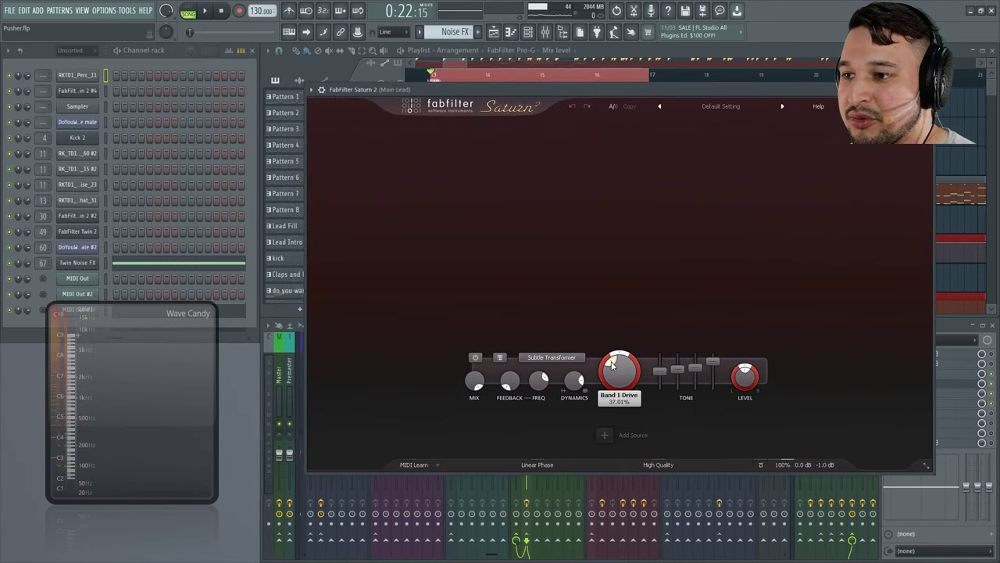
key(space)
click(993, 390)
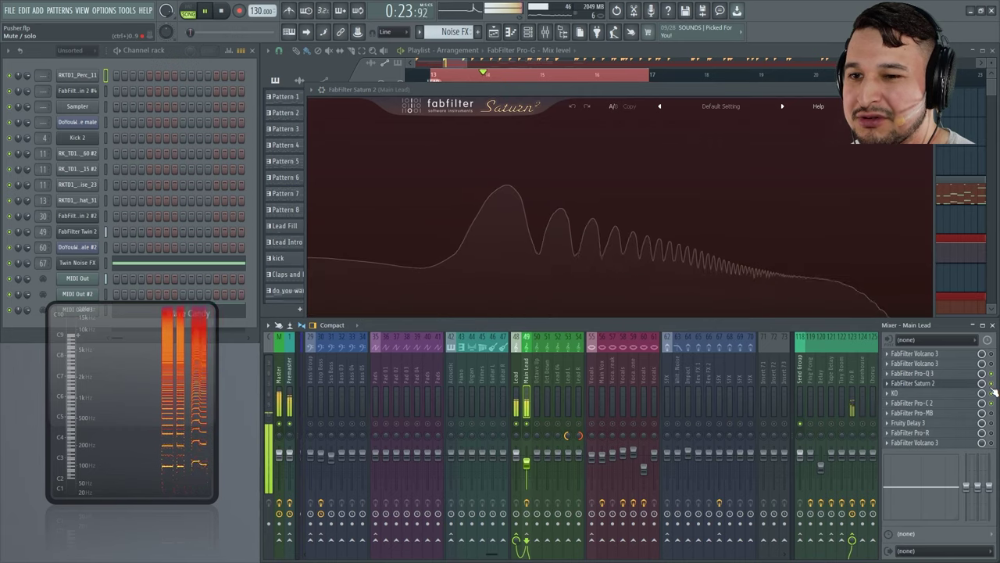
click(642, 111)
key(space)
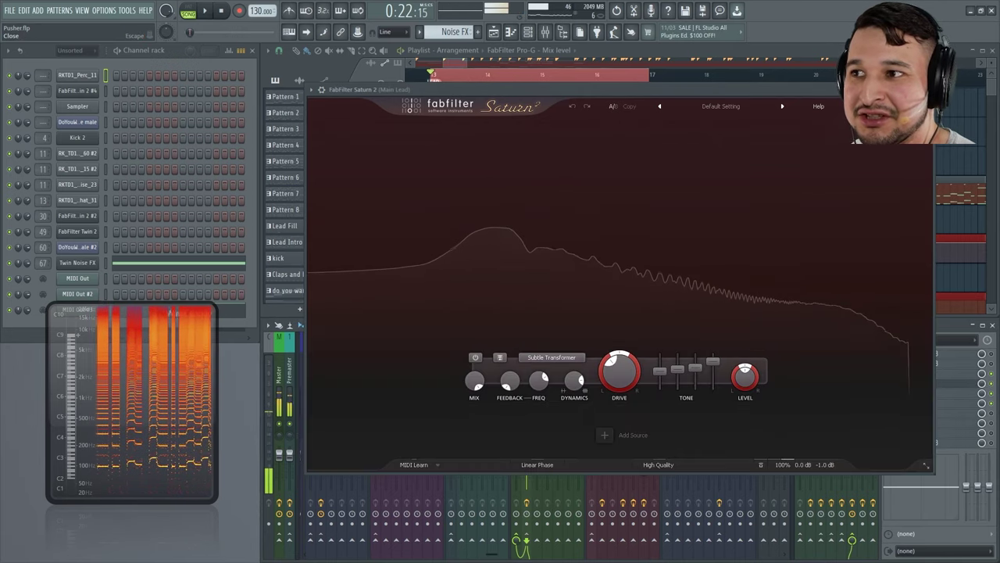
key(Escape)
View the FabFilter Twin 2 #4 synth while playing the selected section, and close its window.
click(91, 91)
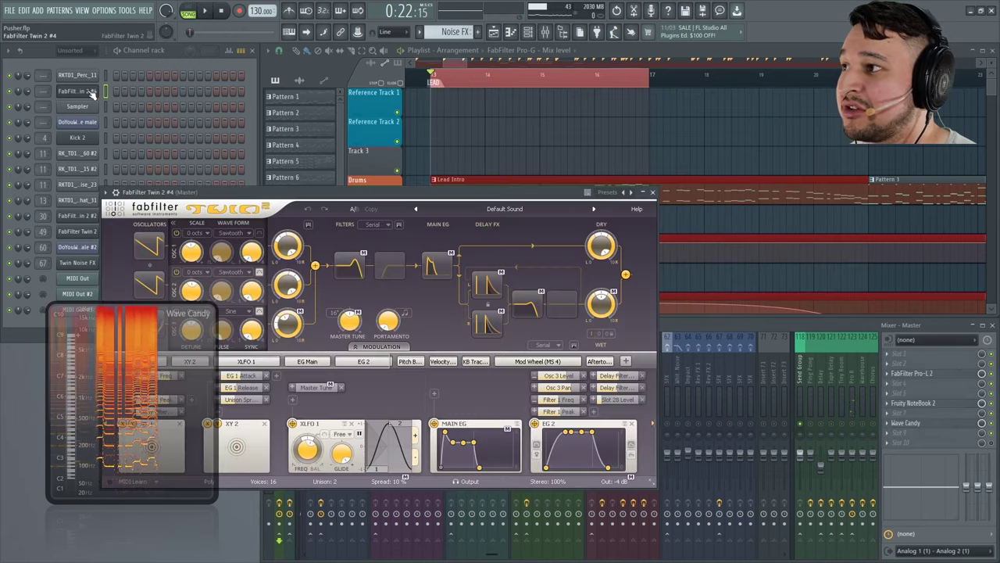
drag(289, 201, 480, 187)
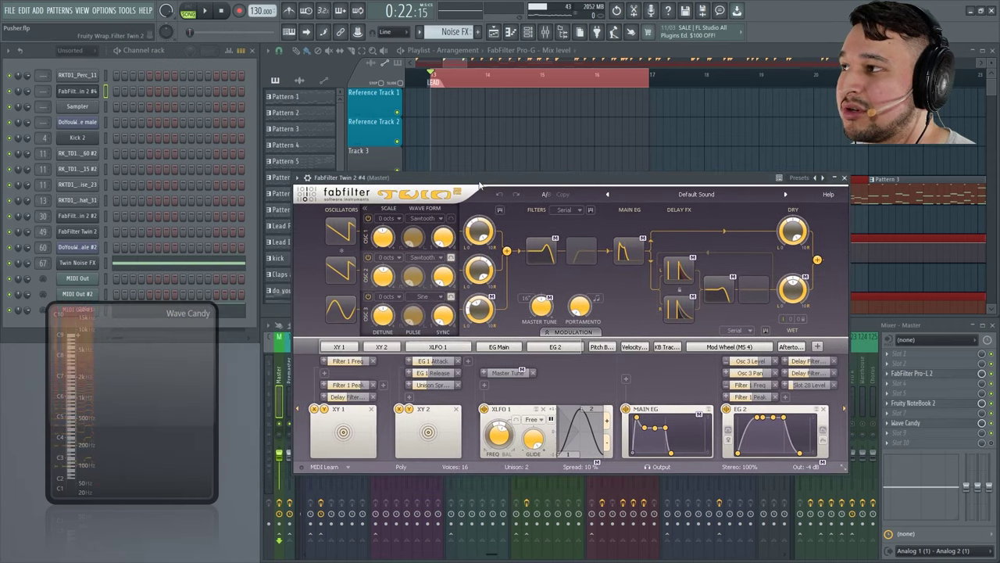
key(space)
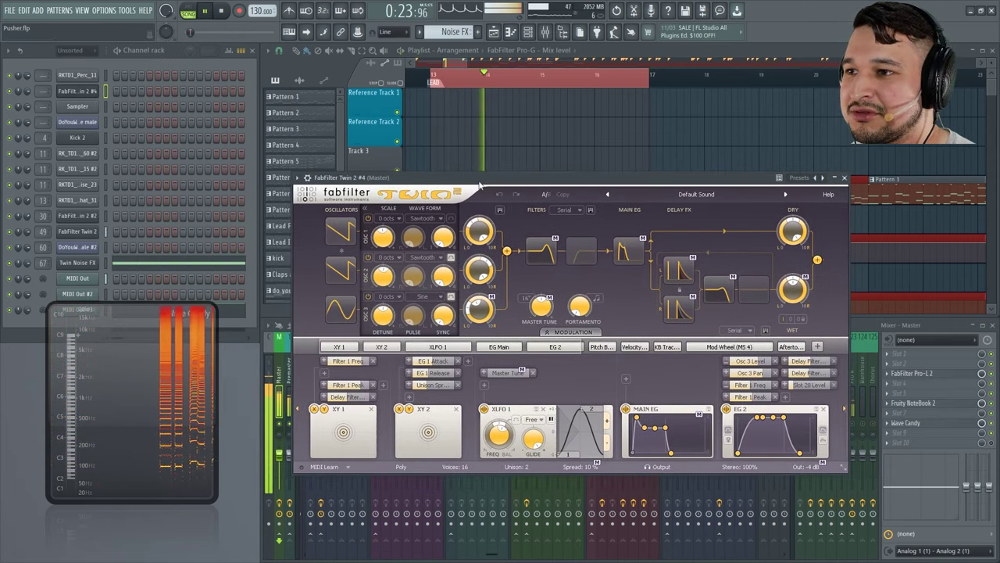
key(space)
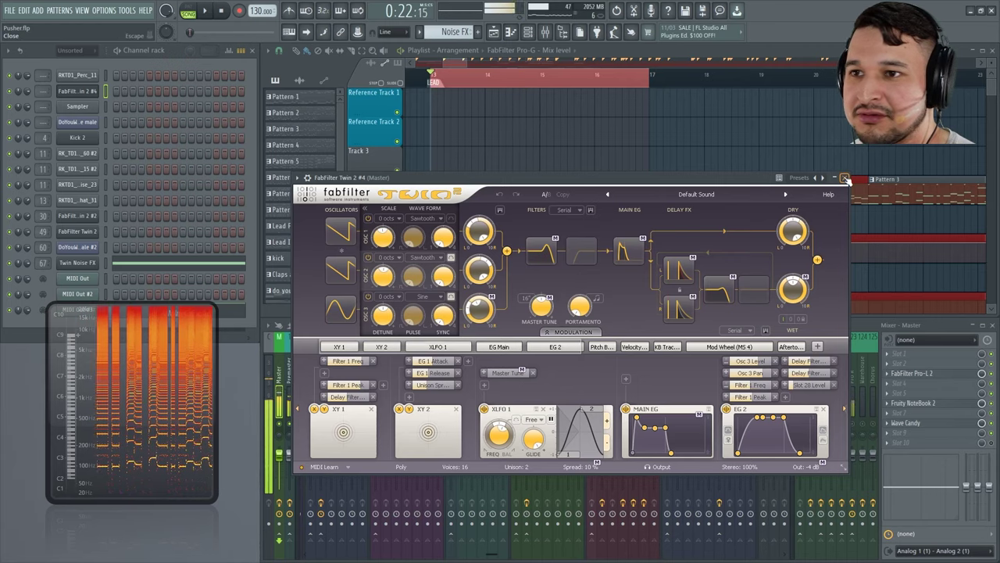
click(844, 177)
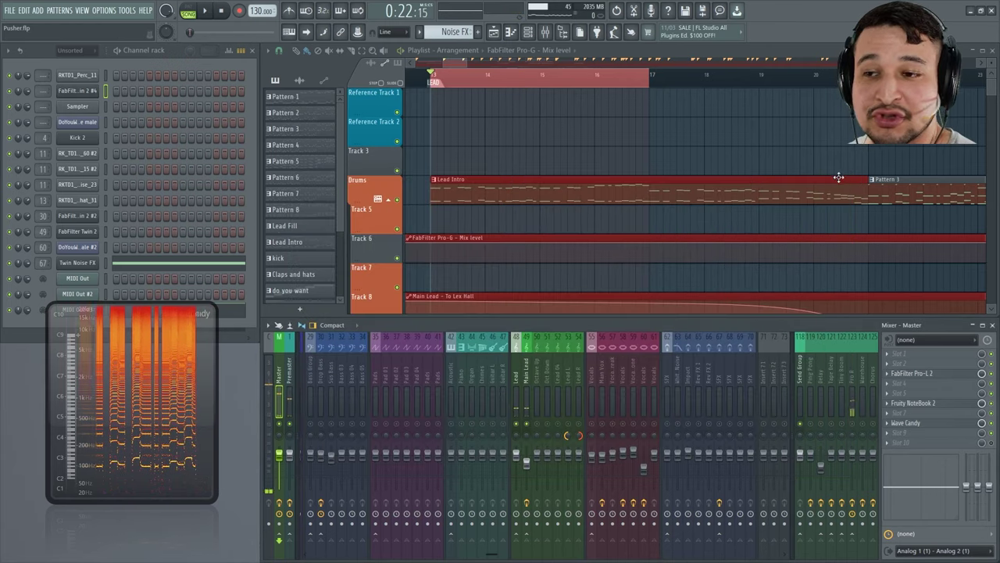
Enable the second Volcano 3 on the Main Lead during playback and show it in full-screen.
click(526, 368)
click(956, 364)
key(space)
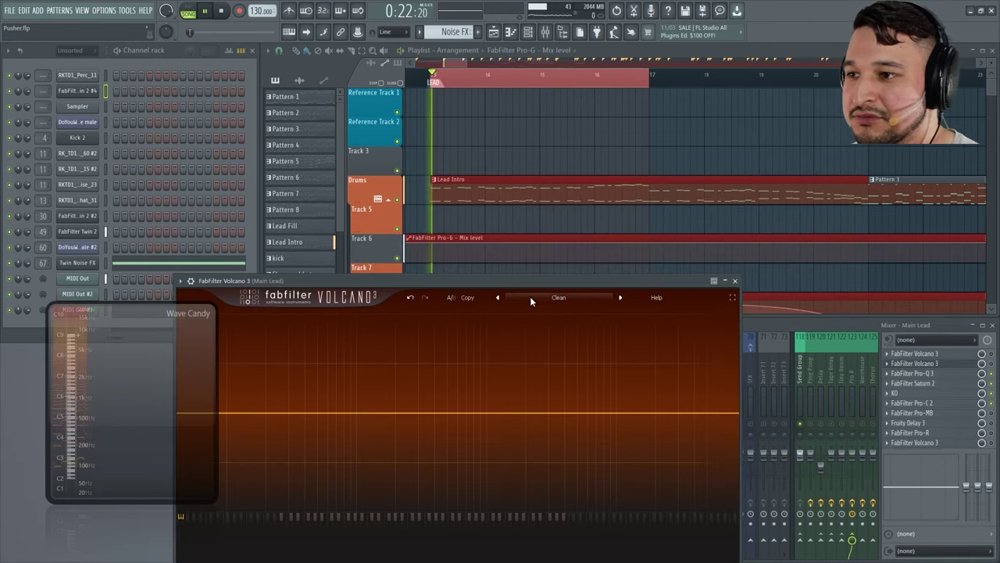
key(F9)
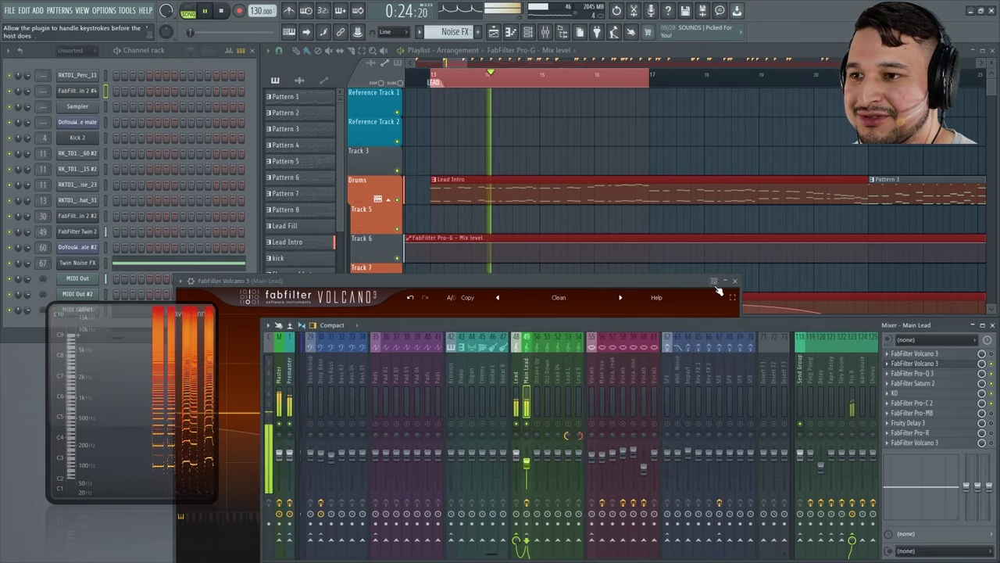
click(732, 297)
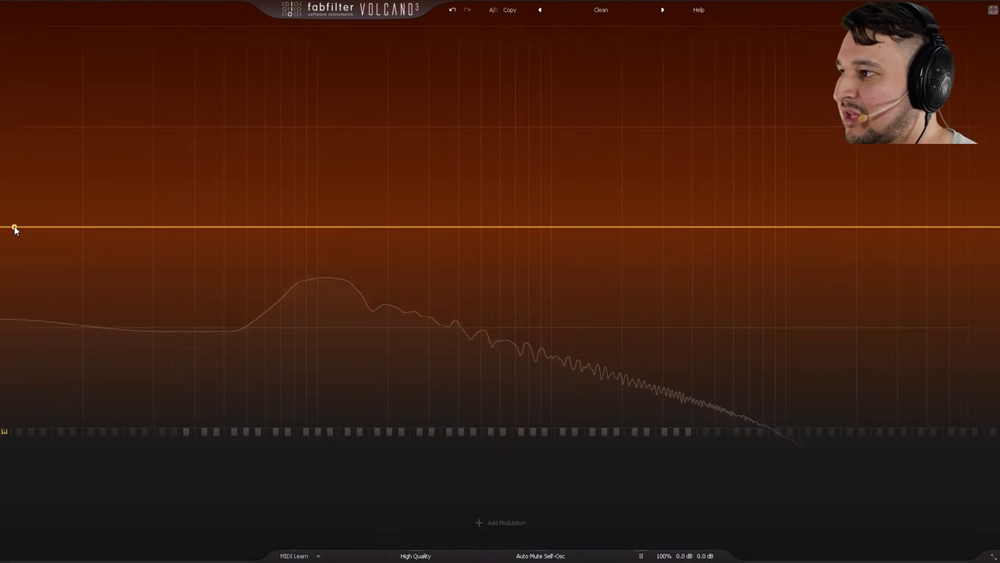
Add a Gentle high-pass filter at about 8 Hz in the second Volcano 3 and adjust its slope.
double_click(13, 226)
drag(14, 227, 55, 232)
scroll(58, 229, up, 2)
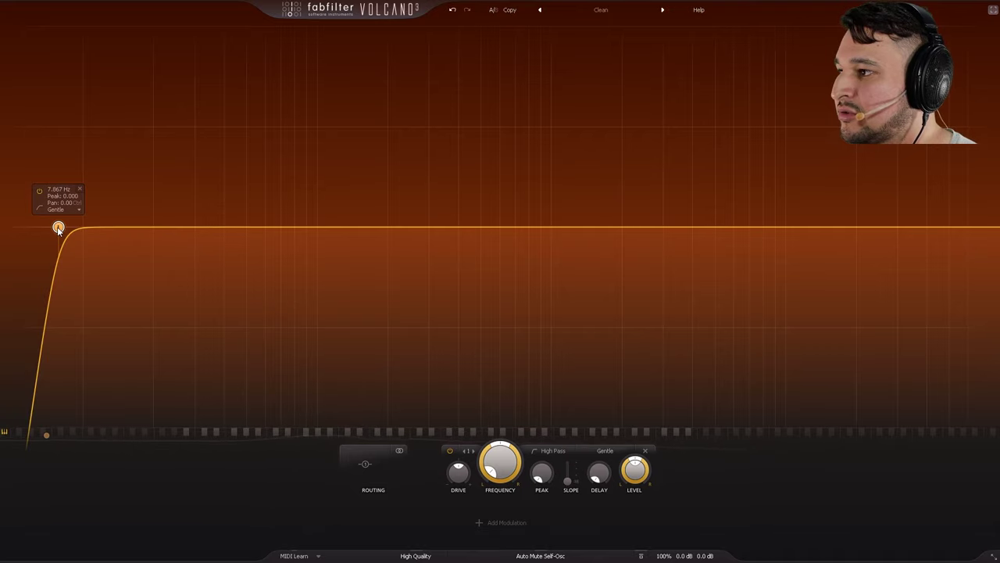
scroll(58, 227, down, 3)
scroll(58, 227, up, 1)
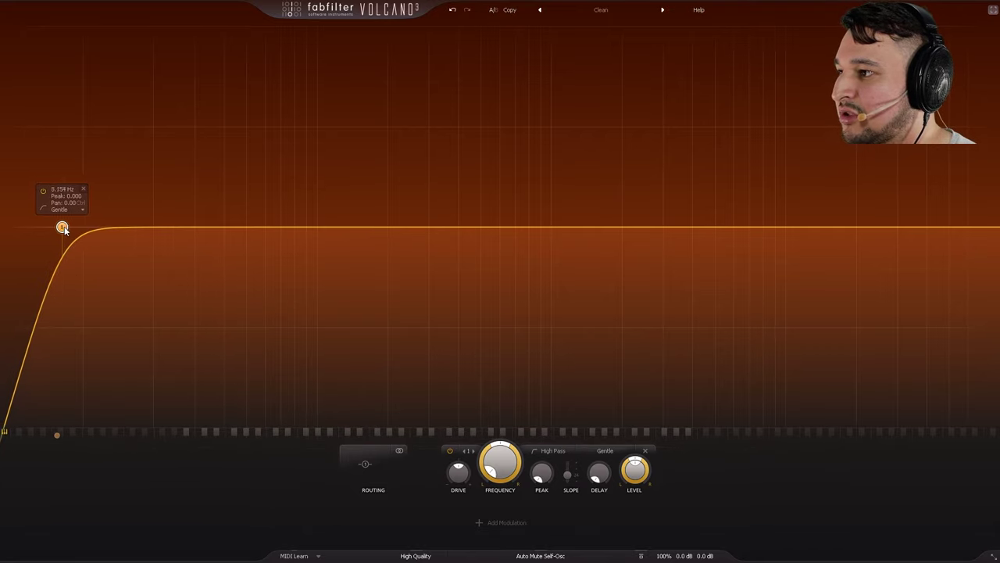
Change filter 1 to Low Pass and move its frequency to the upper end of the spectrum.
drag(58, 227, 148, 285)
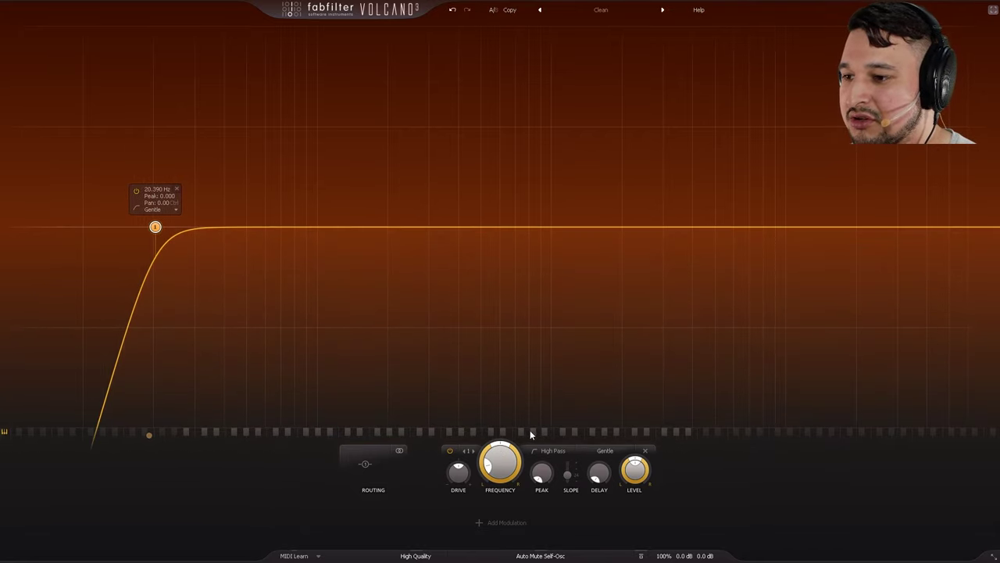
click(553, 464)
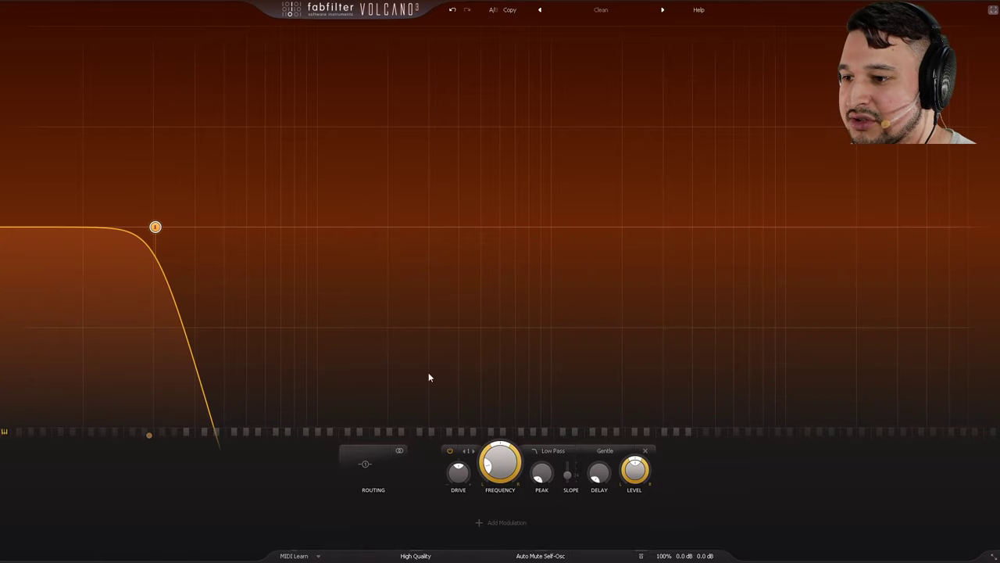
drag(156, 226, 993, 312)
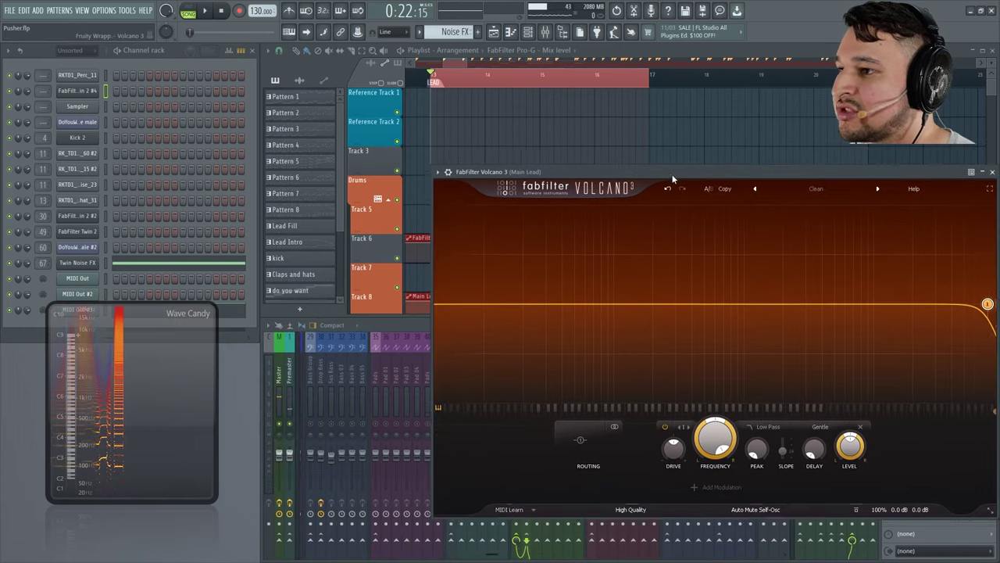
Select the Lead Intro pattern, view its MIDI Out channel settings and piano roll notes, and bring Volcano 3 forward.
scroll(509, 160, down, 1)
click(505, 156)
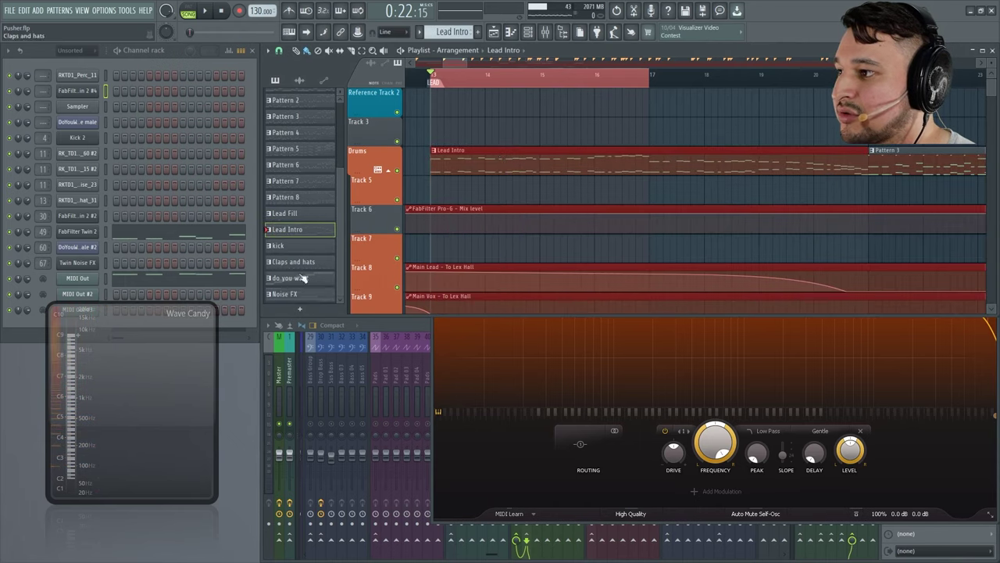
click(81, 282)
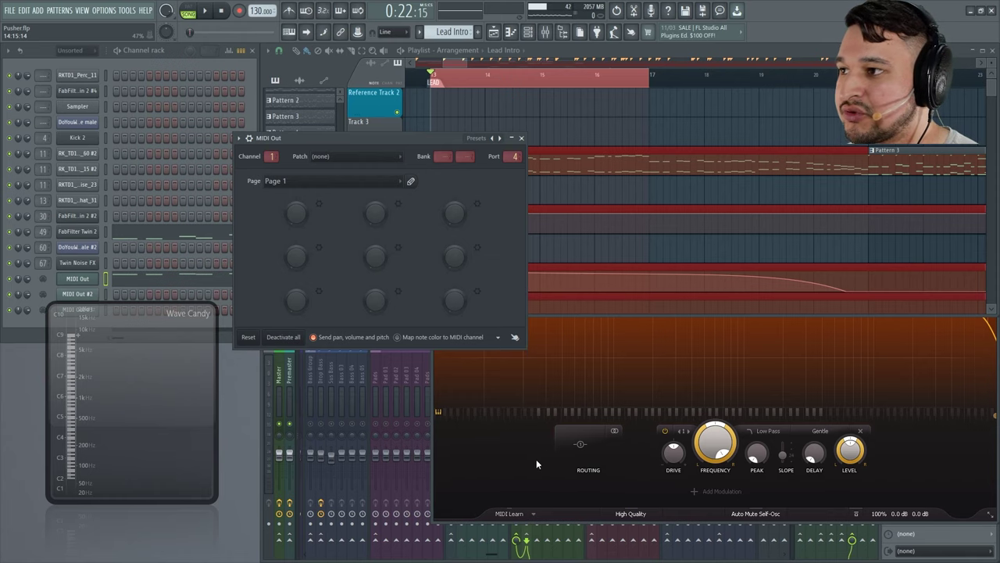
click(158, 281)
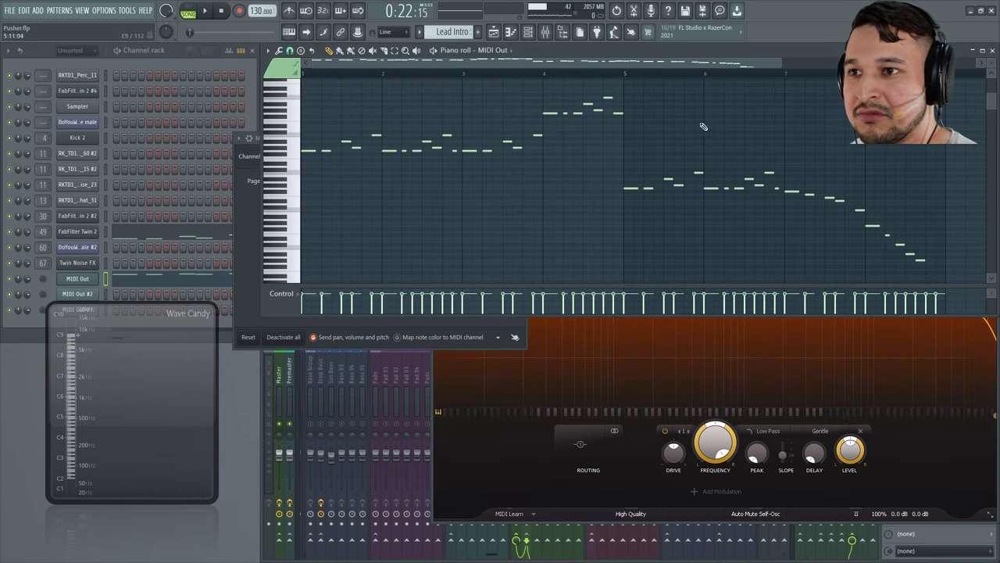
click(574, 498)
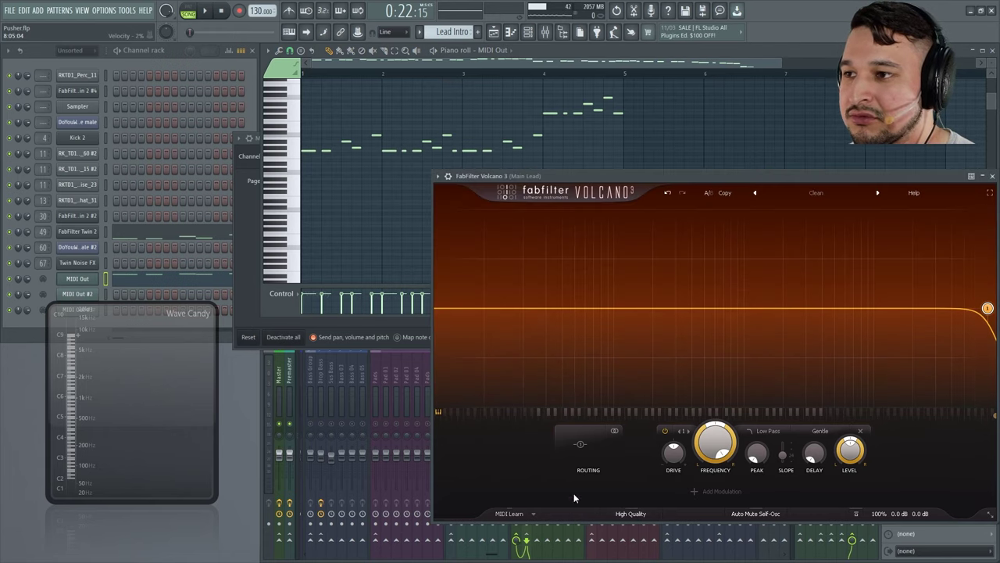
Examine the MIDI input port in Volcano 3's wrapper settings and return to the plugin interface.
click(448, 176)
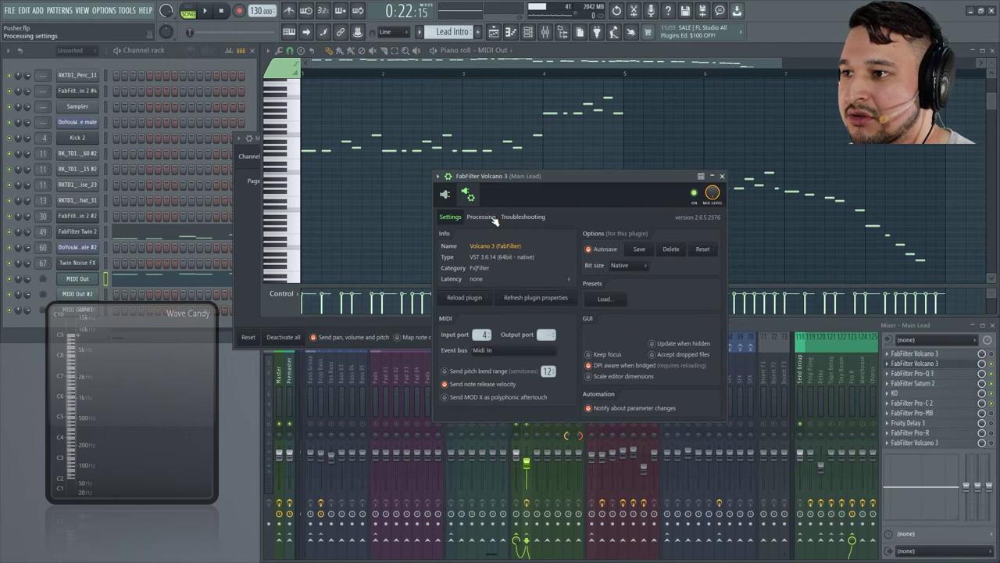
click(481, 217)
click(451, 217)
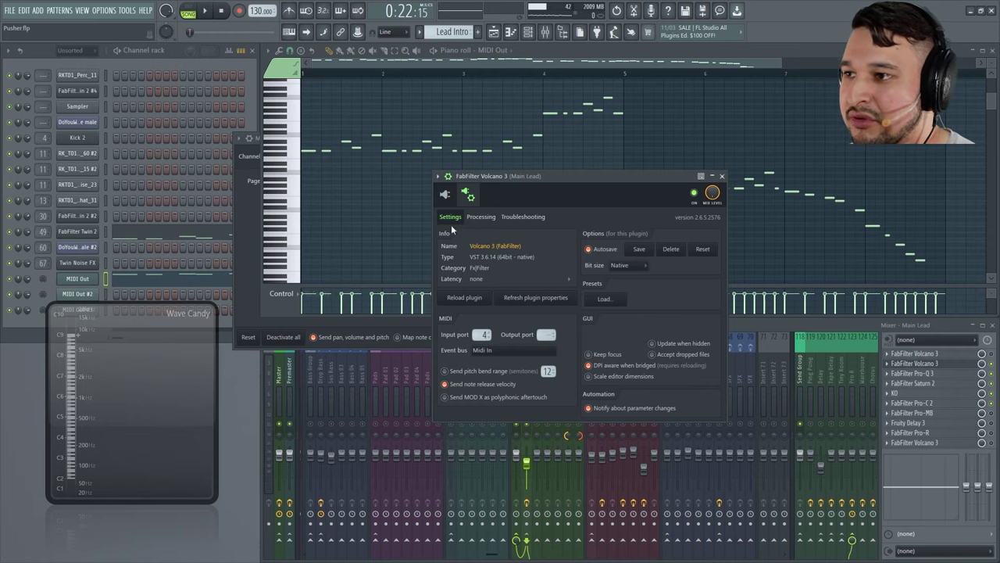
click(452, 191)
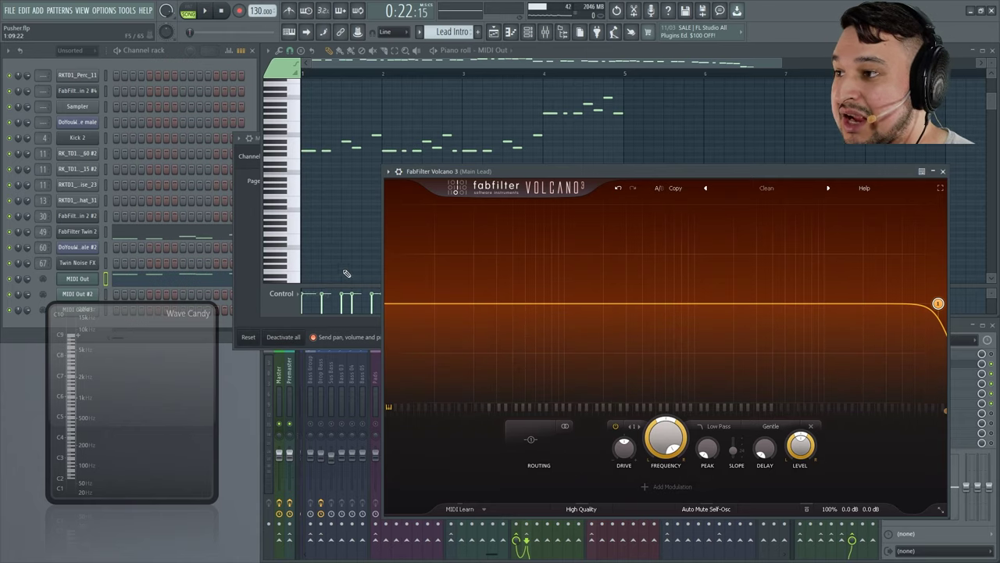
Check the MIDI Out port, close that window, and move Volcano 3 lower to reveal the piano roll notes.
click(247, 200)
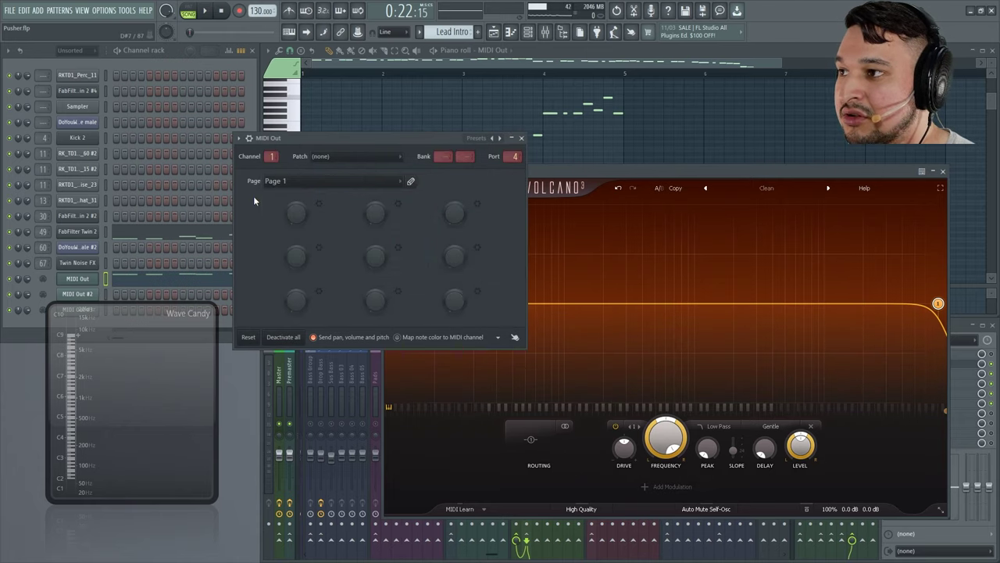
click(521, 138)
drag(577, 175, 581, 226)
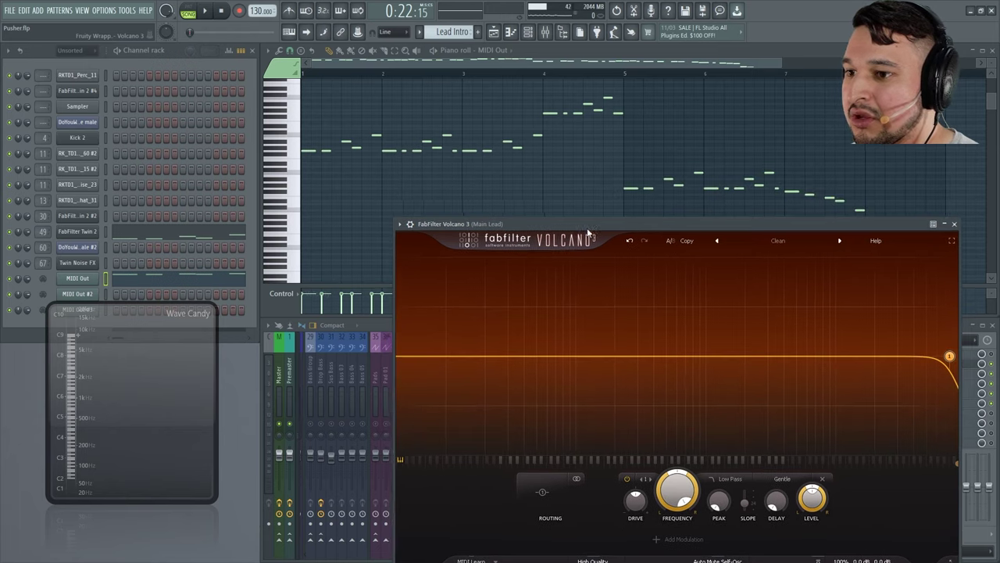
scroll(462, 174, down, 1)
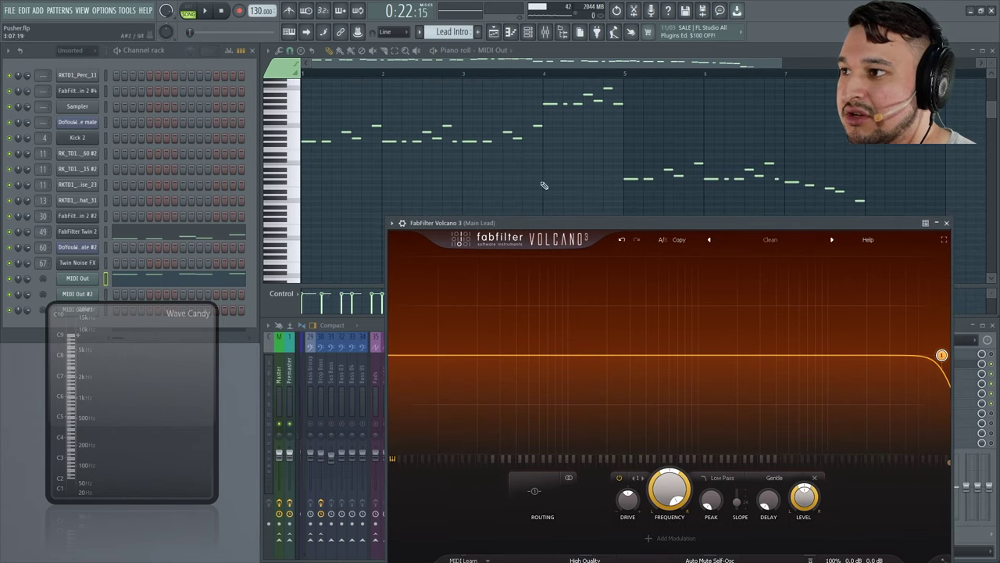
Add an envelope generator to Volcano 3, set its triggering to MIDI, and lower its sustain level.
drag(633, 223, 635, 122)
click(685, 438)
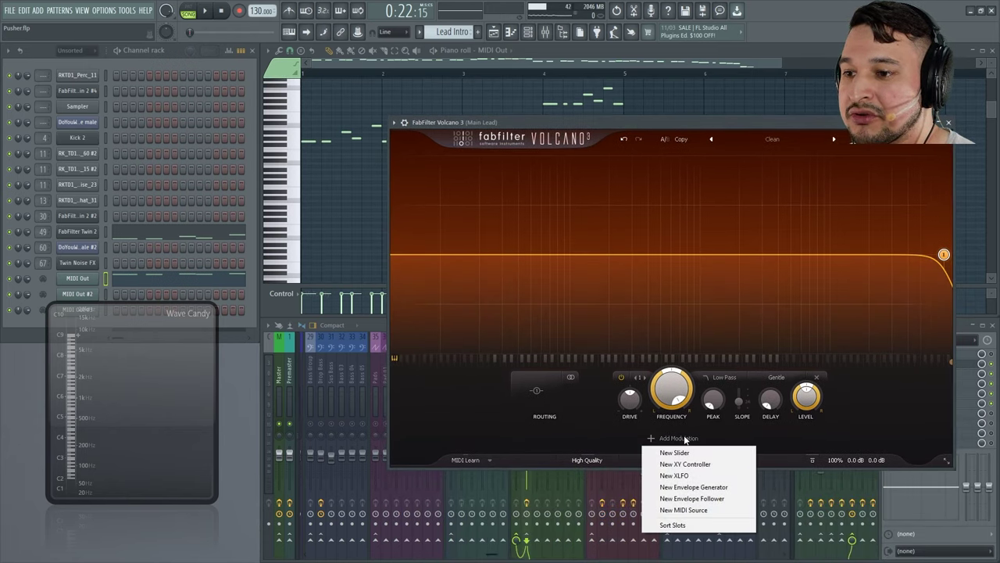
click(722, 487)
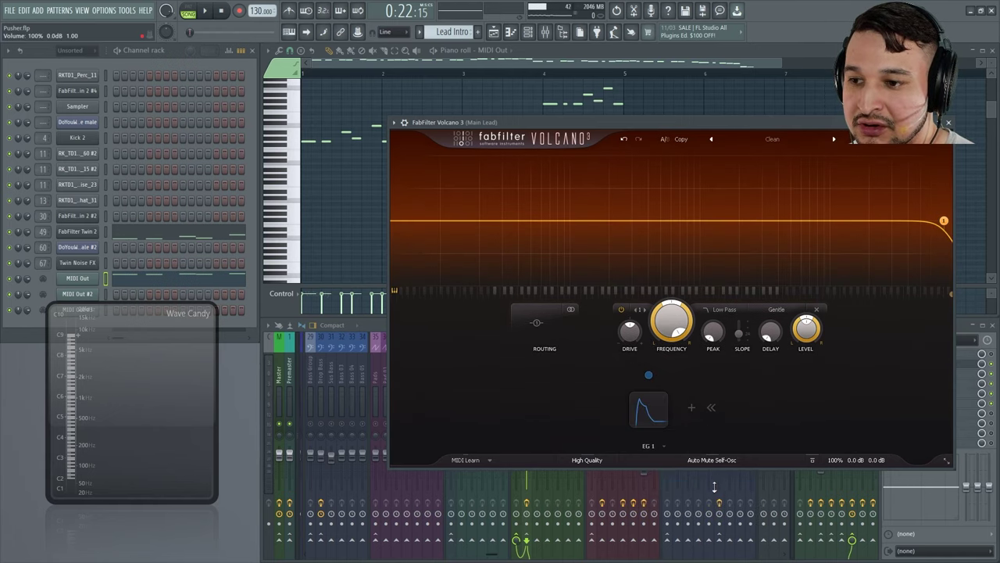
click(596, 395)
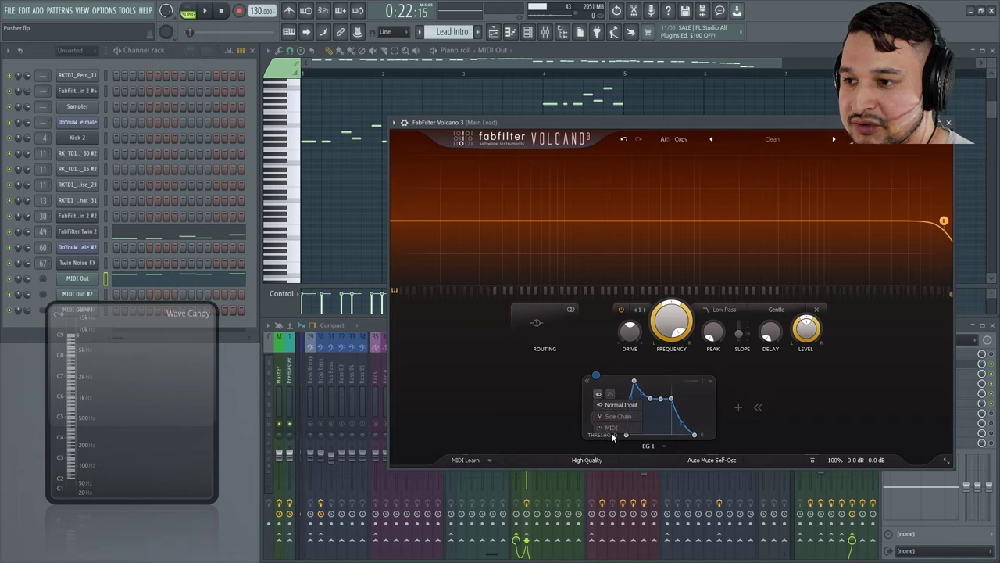
click(612, 429)
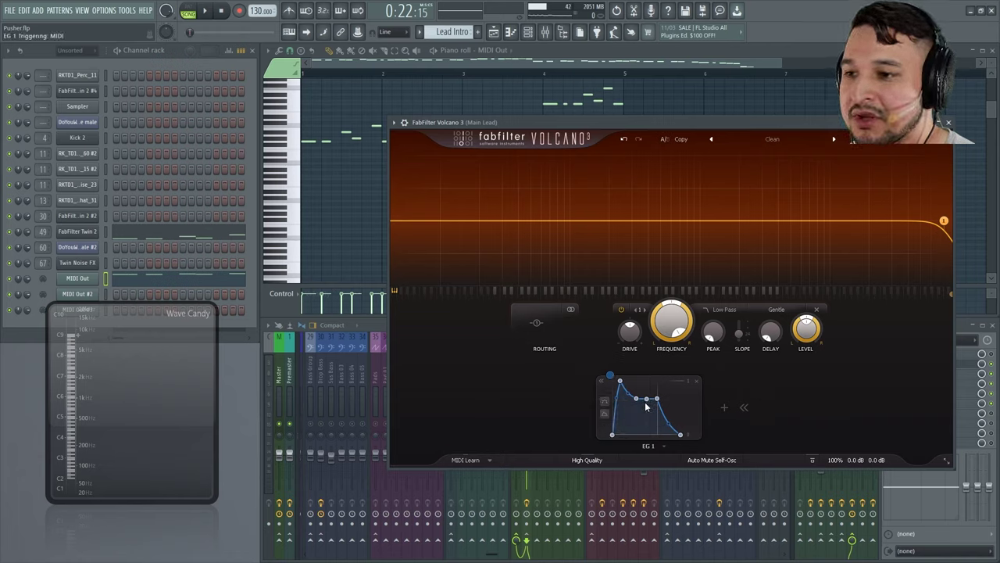
drag(647, 402, 647, 412)
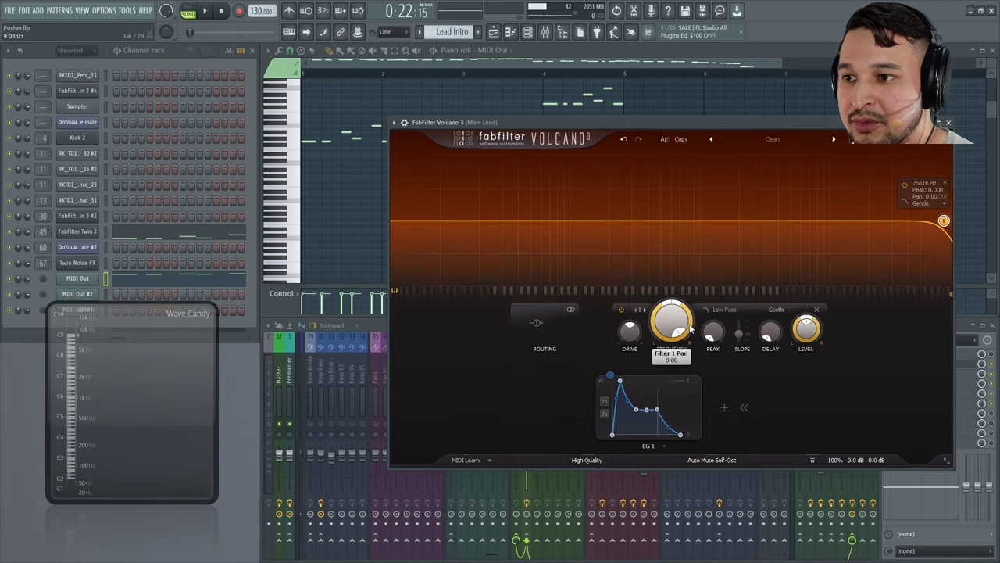
Lower filter 1's frequency to 3426.6 Hz and modulate it with EG 1 at a level of 0.670 during playback.
mouse_move(669, 327)
mouse_down()
mouse_move(661, 384)
mouse_move(670, 316)
mouse_move(707, 322)
mouse_move(671, 324)
mouse_up()
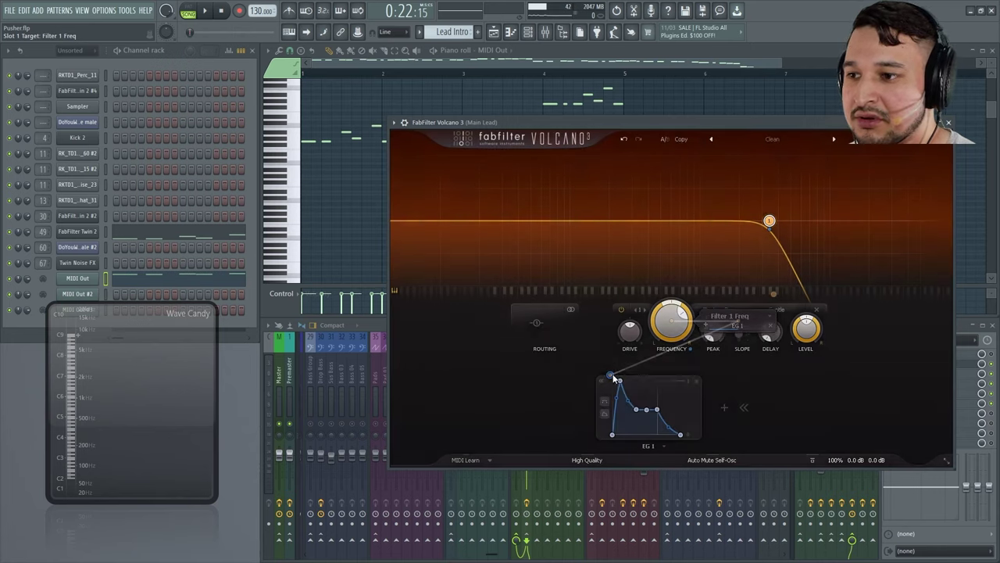
key(space)
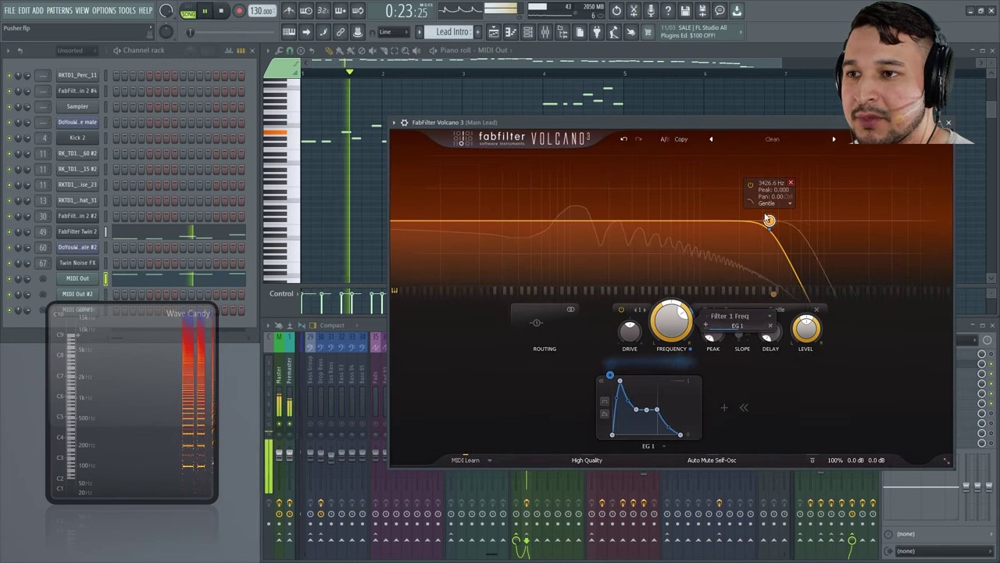
mouse_move(641, 359)
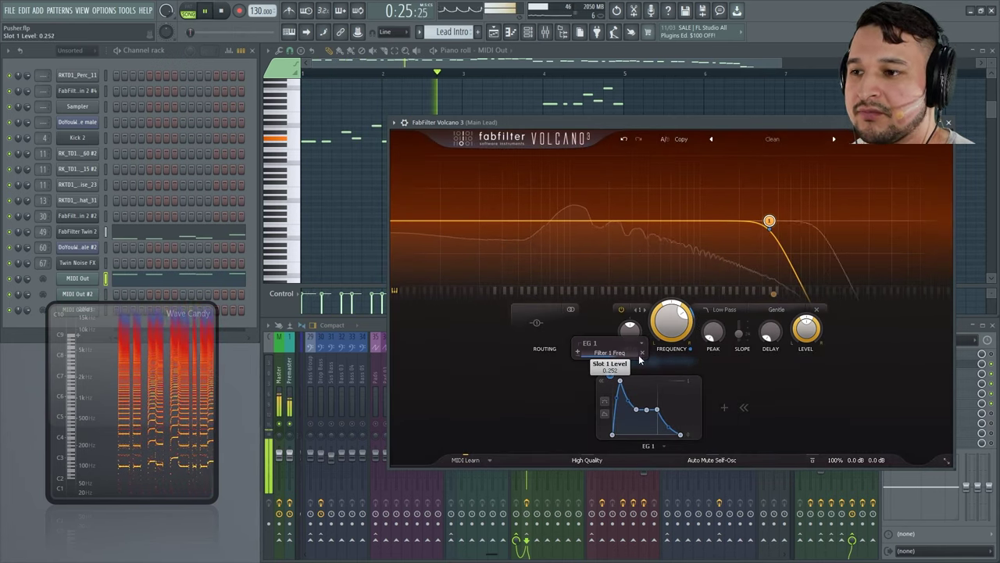
drag(641, 358, 677, 353)
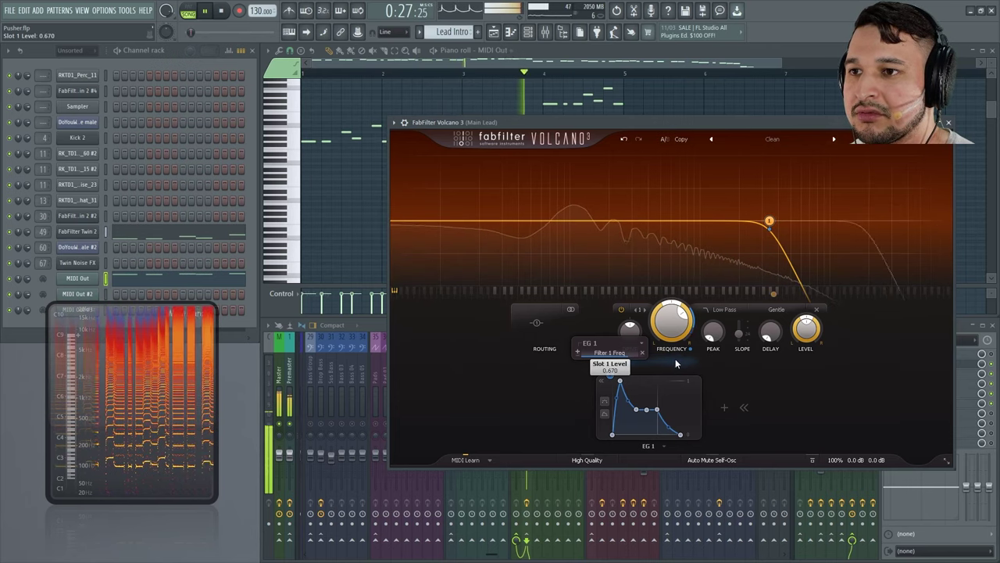
Set filter 1's frequency to 523.25 Hz using the piano display under the spectrum.
drag(674, 327, 688, 399)
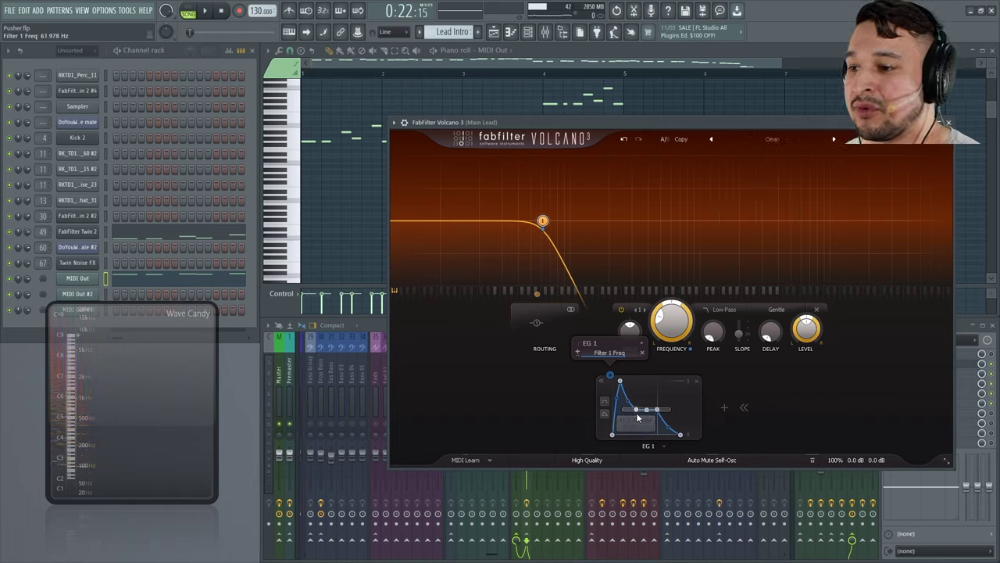
mouse_move(673, 338)
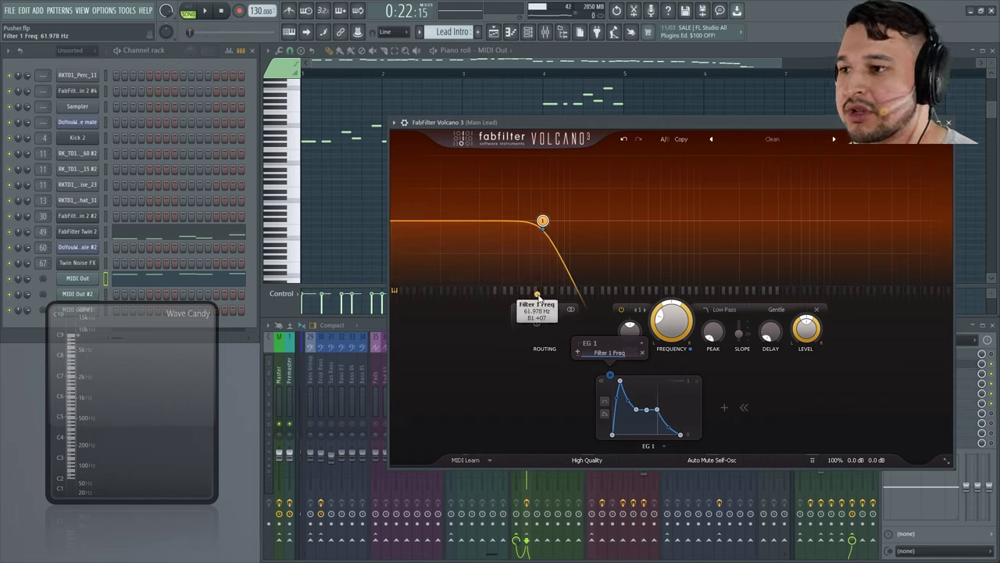
drag(538, 301, 660, 329)
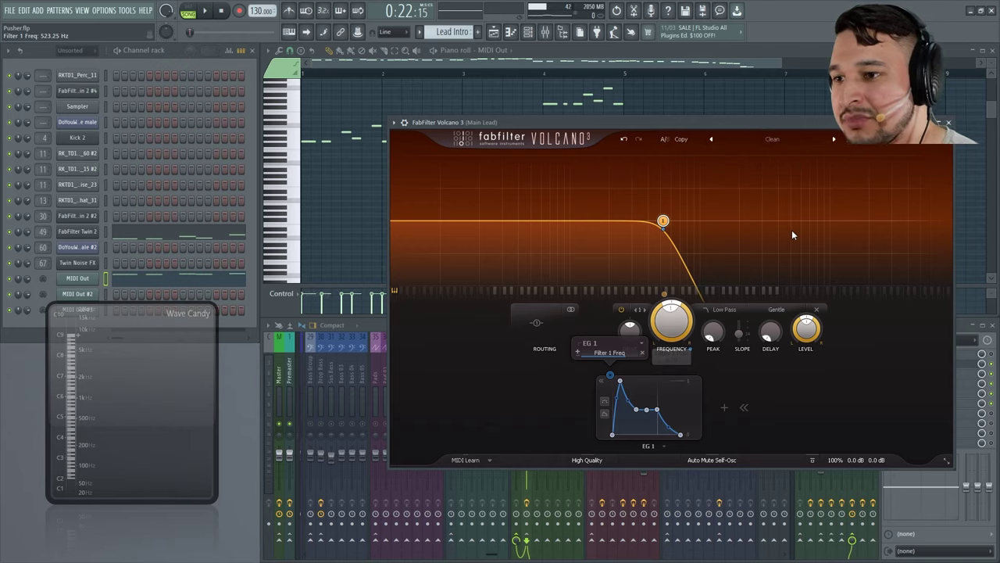
mouse_move(664, 334)
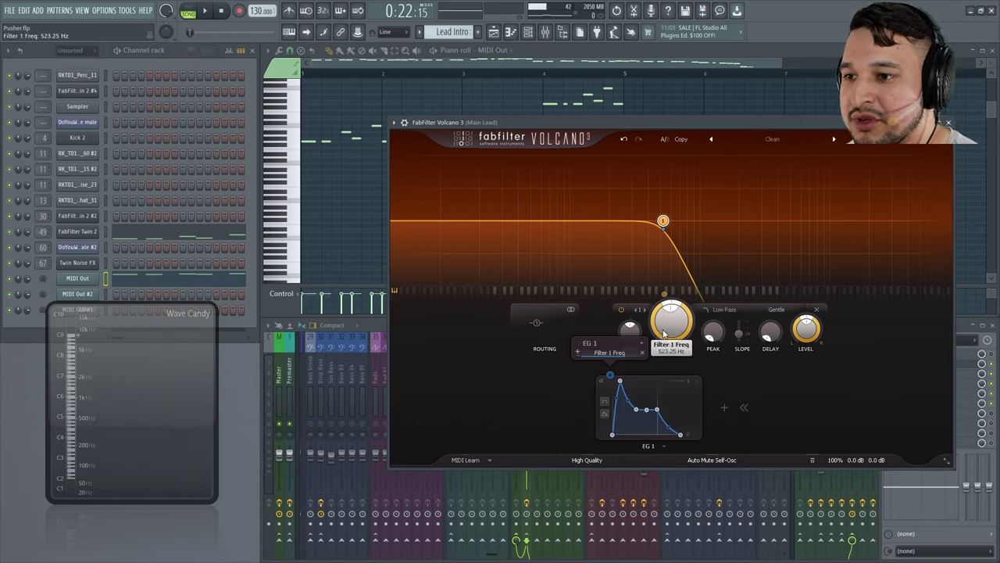
Add a MIDI source to the modulators and change its input to KB Track.
click(726, 406)
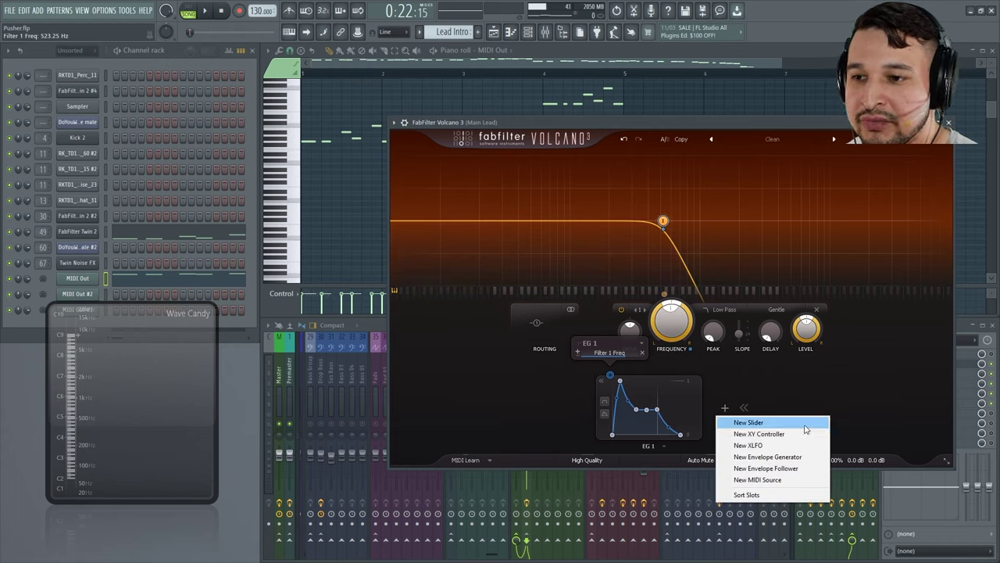
click(791, 479)
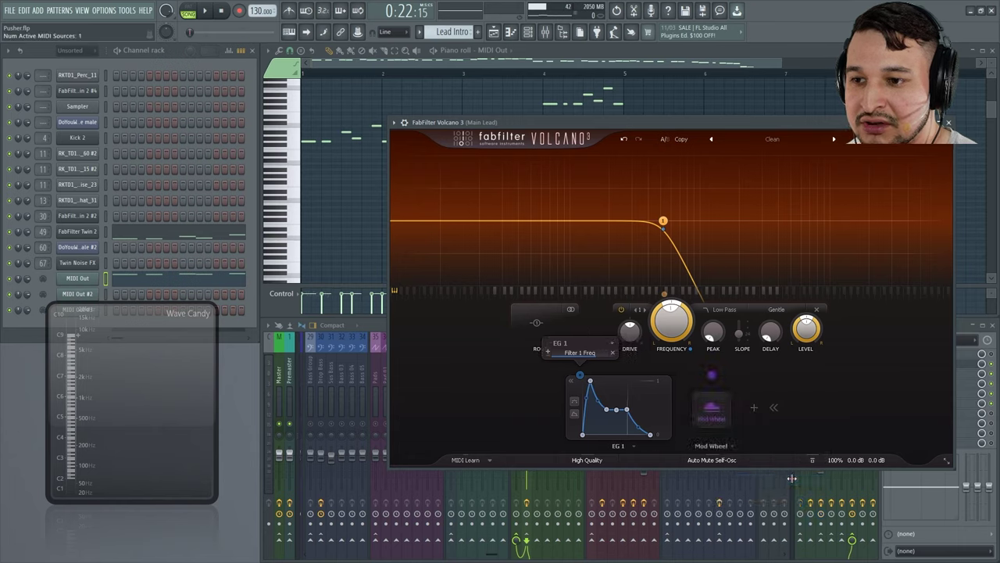
click(715, 413)
click(694, 404)
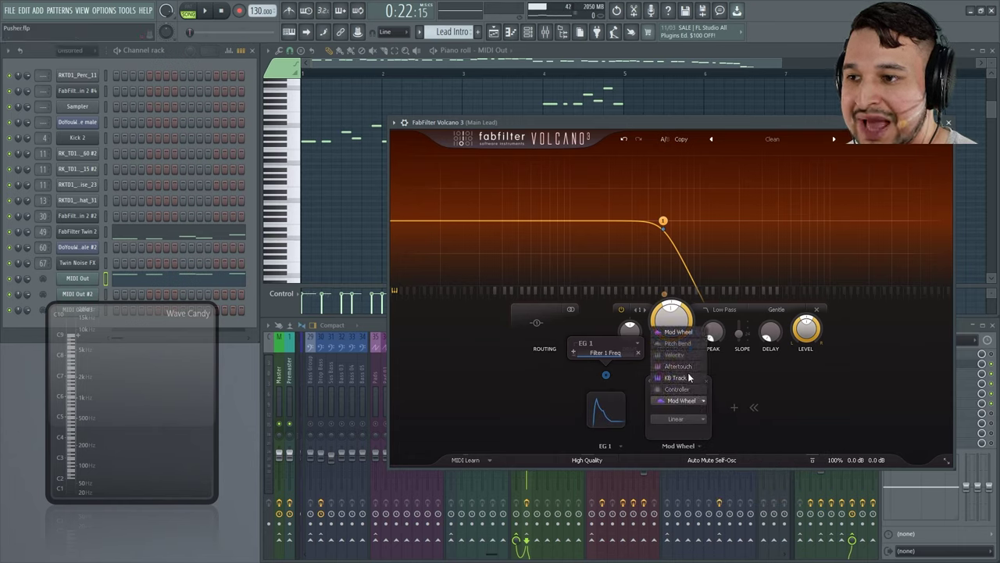
click(688, 378)
Assign KB Track to filter 1's frequency and play the lead to hear the keyboard tracking.
drag(660, 375, 680, 354)
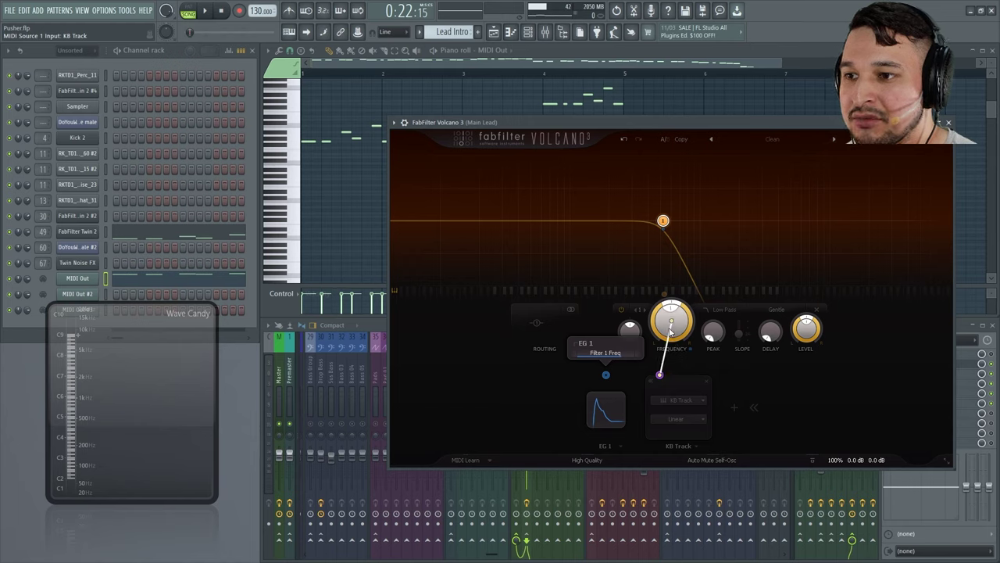
drag(669, 332, 670, 303)
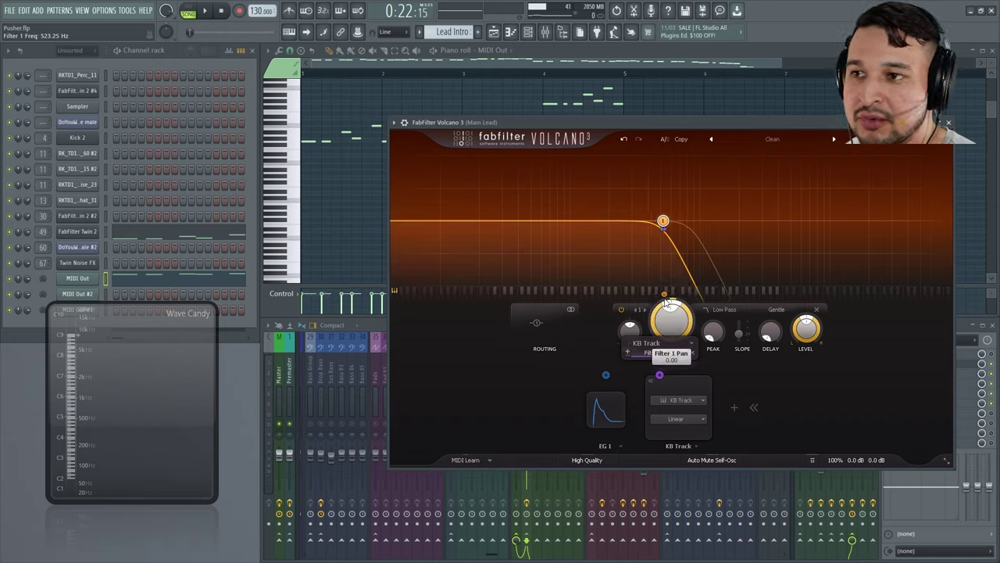
key(space)
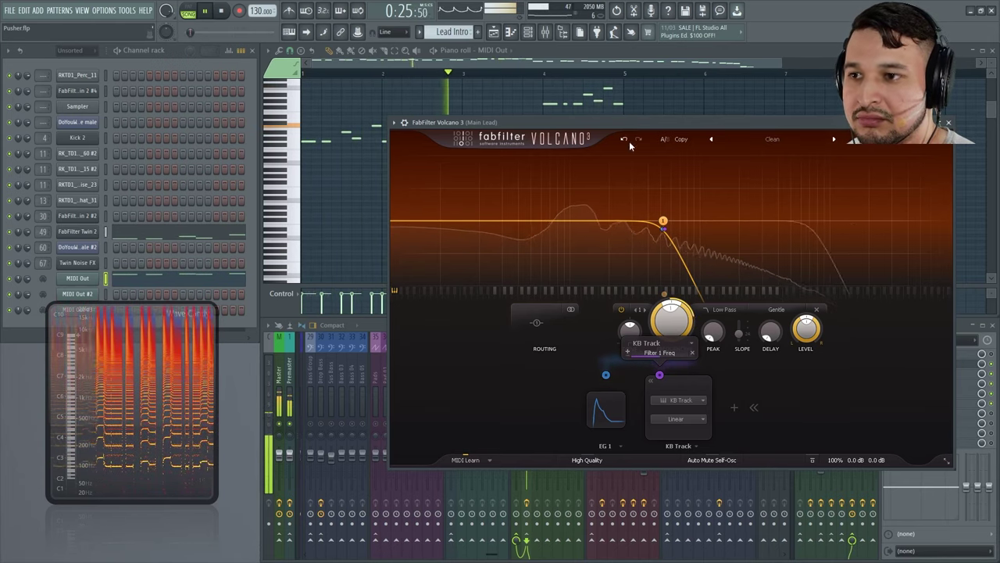
key(space)
Add a High Pass filter 2 at 65.406 Hz (C2) and remove the stray third filter.
double_click(400, 221)
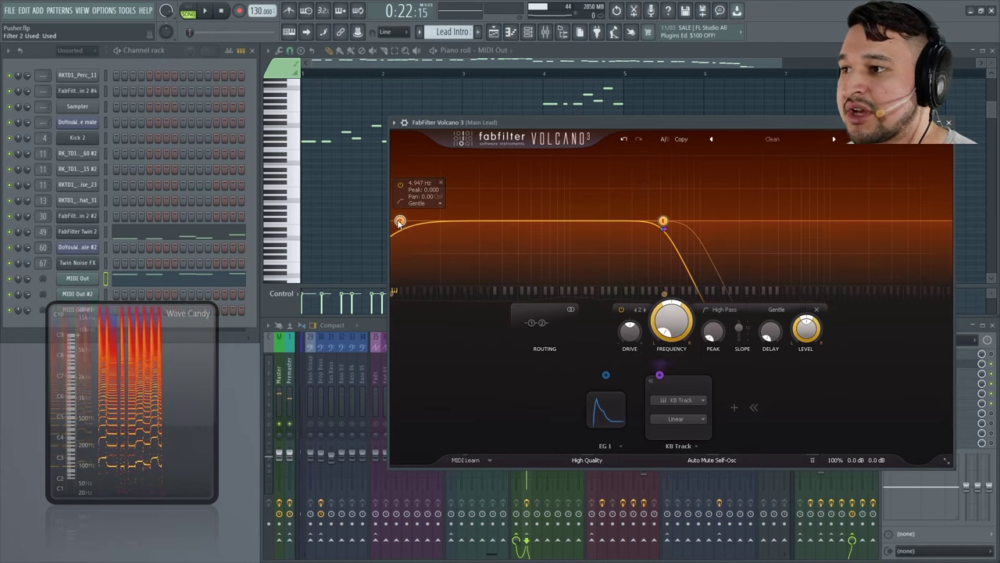
double_click(422, 224)
click(444, 186)
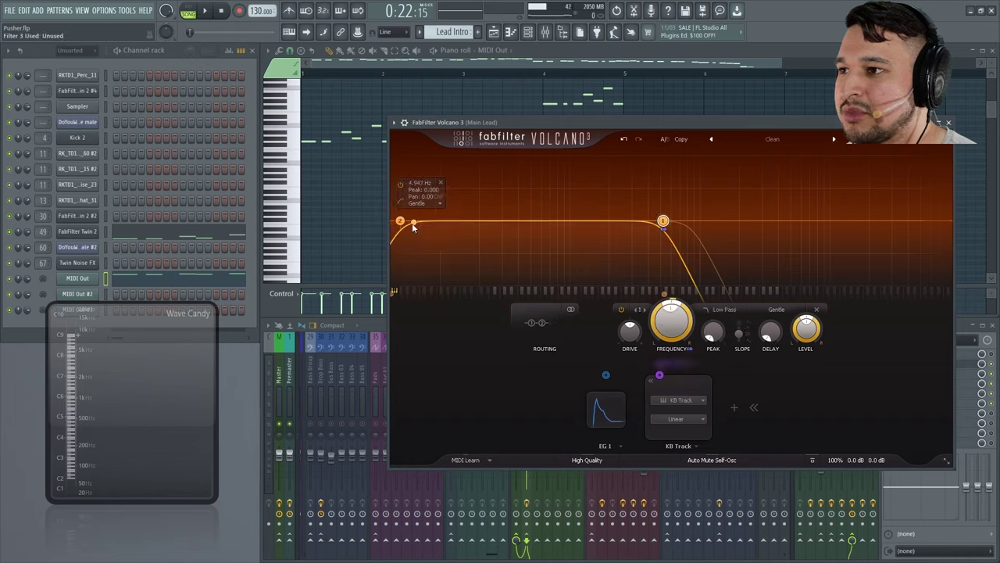
drag(400, 221, 552, 230)
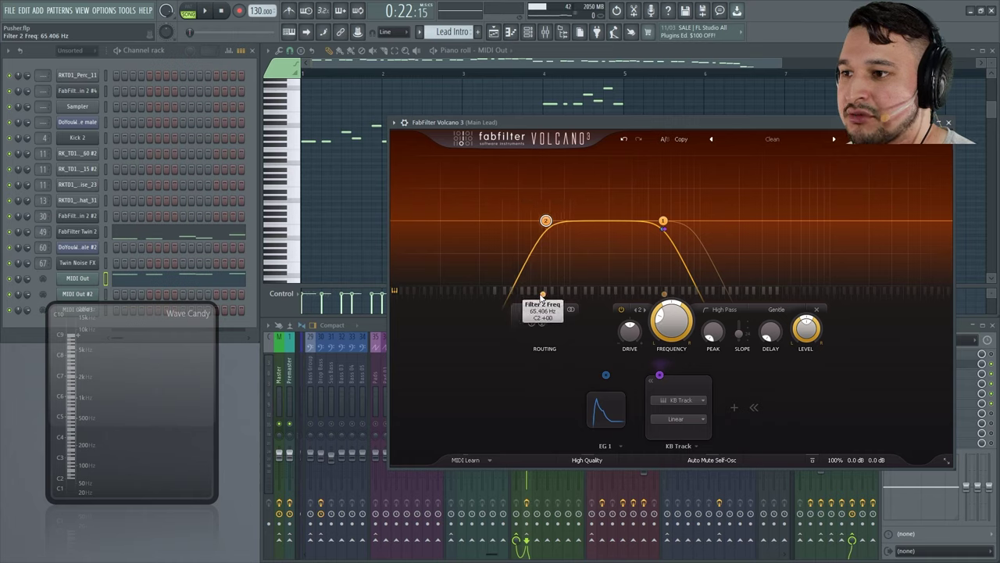
Assign KB Track to filter 2's frequency at a level of 1.000 and play back both tracked filters.
drag(659, 374, 547, 300)
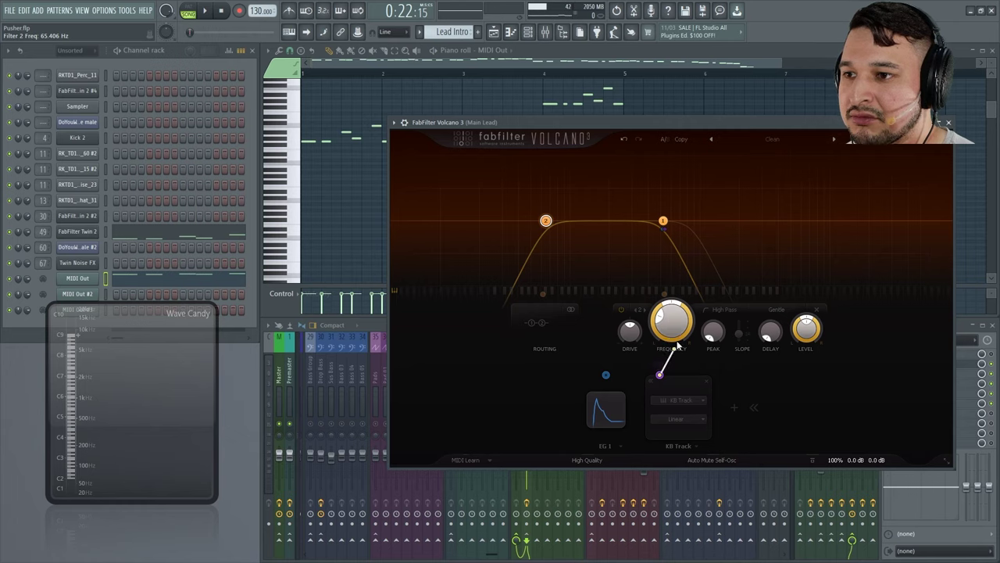
drag(680, 325, 746, 333)
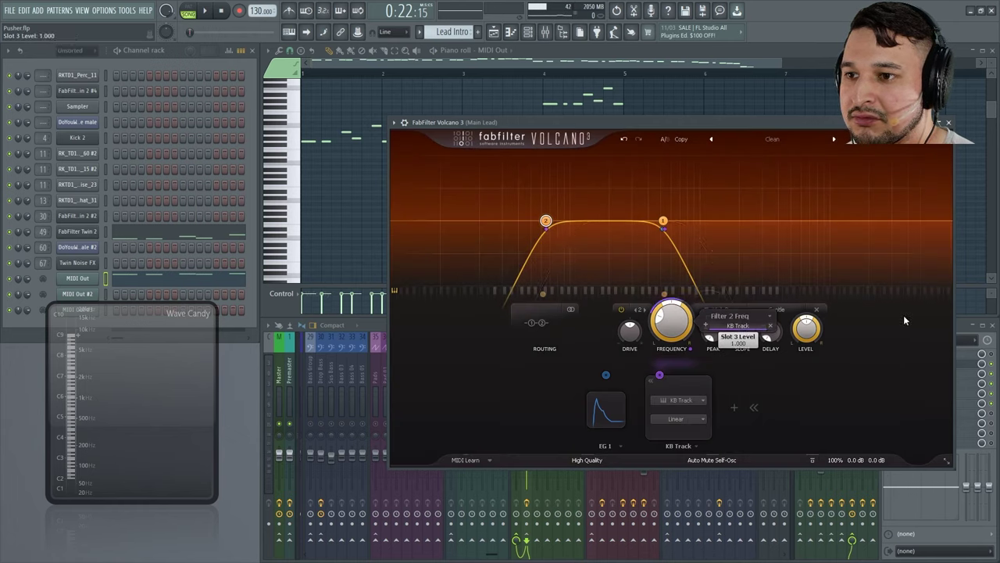
click(663, 223)
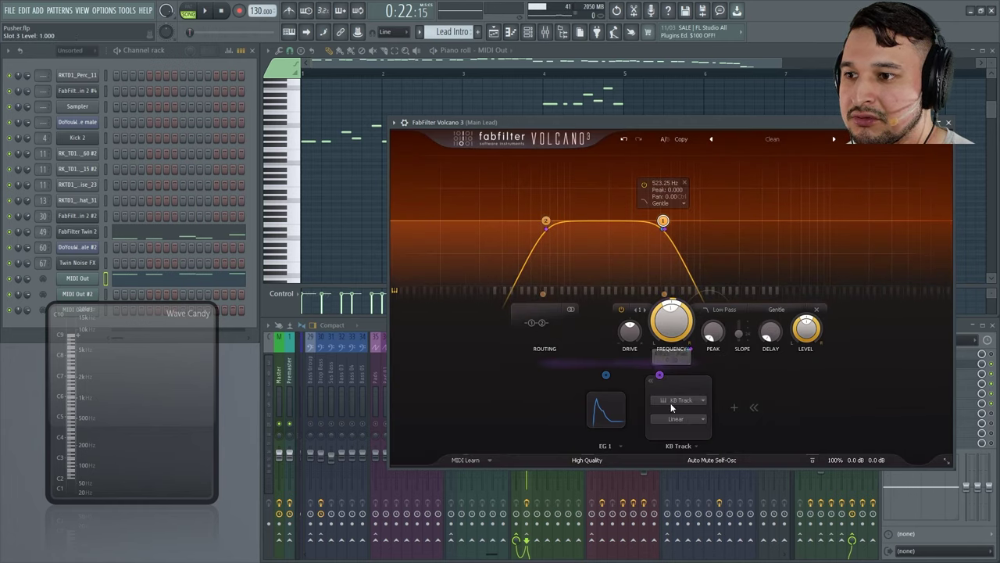
mouse_move(660, 376)
key(space)
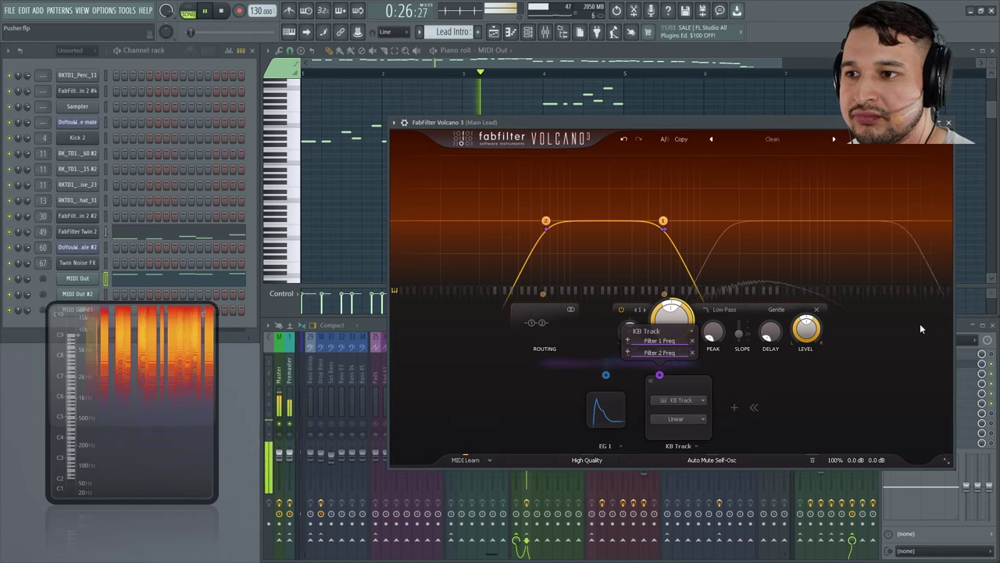
Move Volcano 3 off the piano roll notes, switch to pattern playback, and audition the Lead Intro from bar 4.
drag(698, 123, 376, 196)
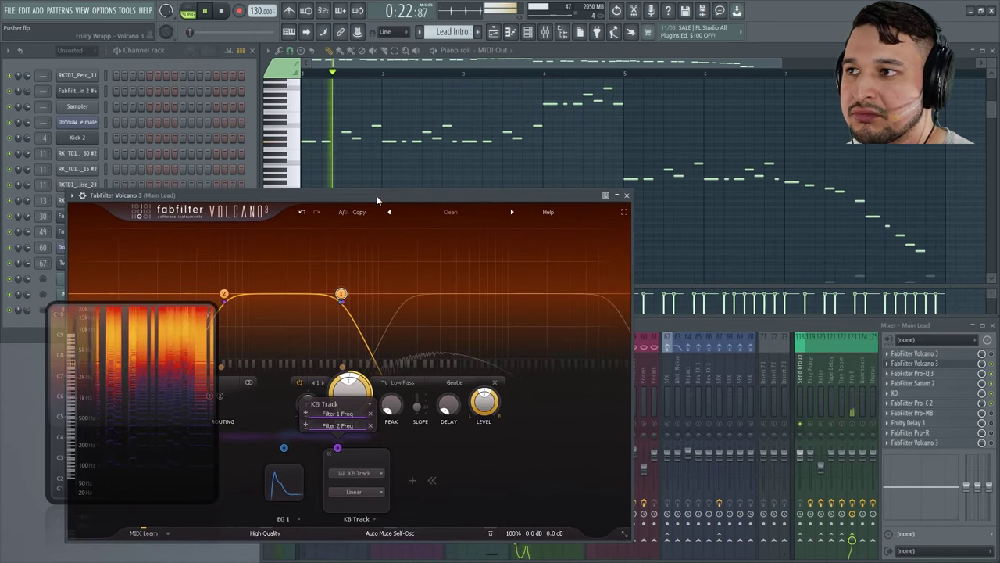
click(188, 11)
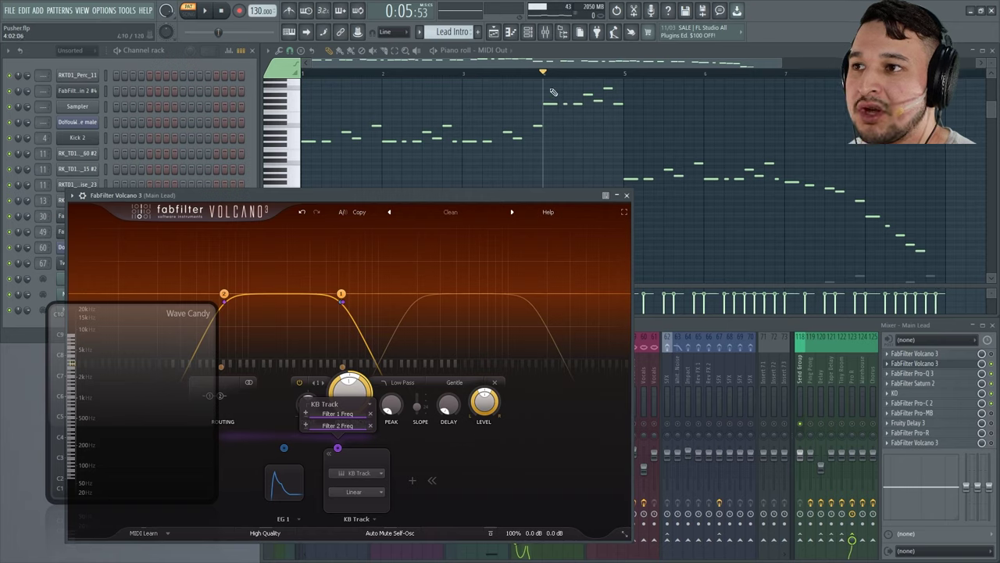
key(space)
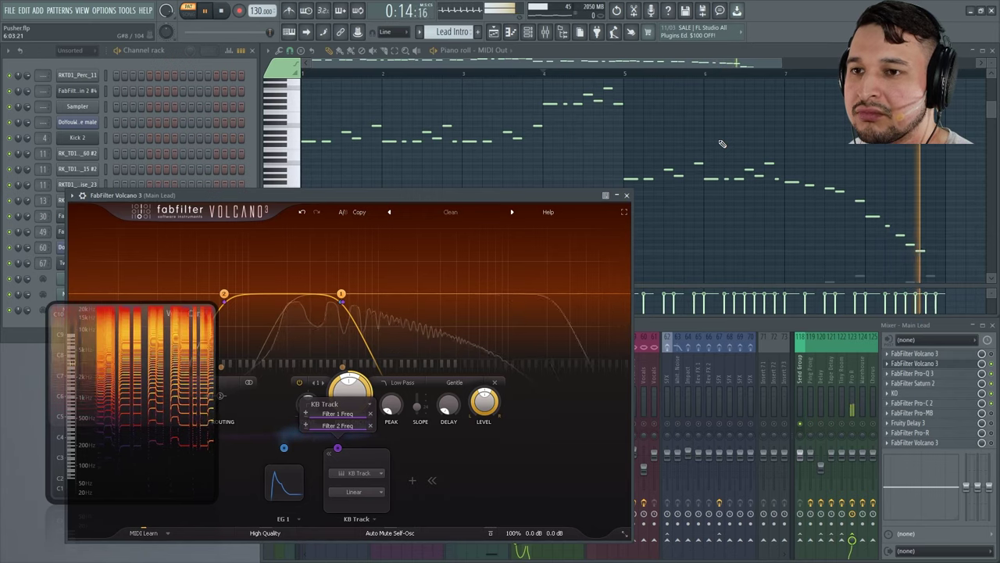
key(space)
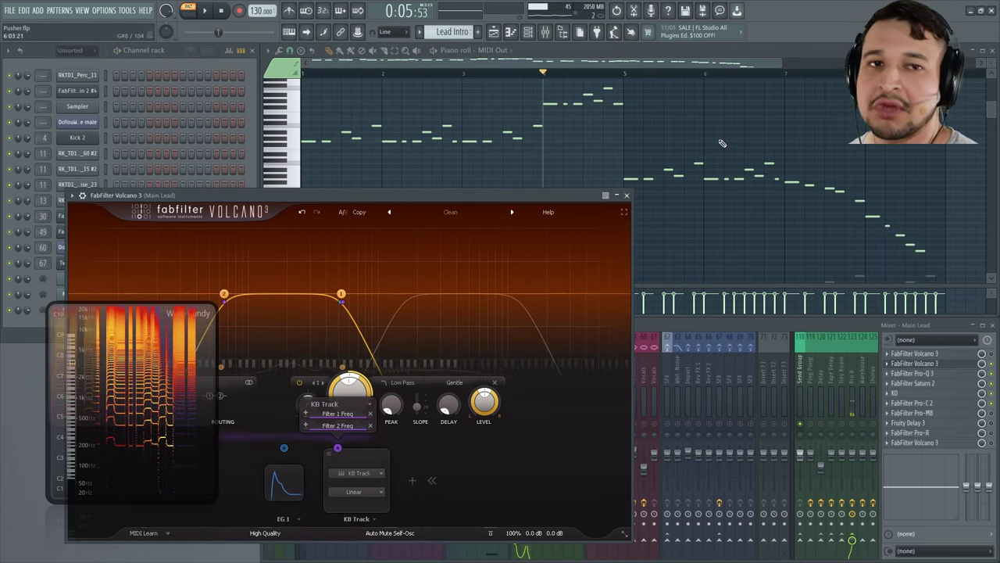
Lower filter 2's frequency to 32.703 Hz (C1) and play the pattern with the piano roll notes in view.
drag(472, 193, 747, 147)
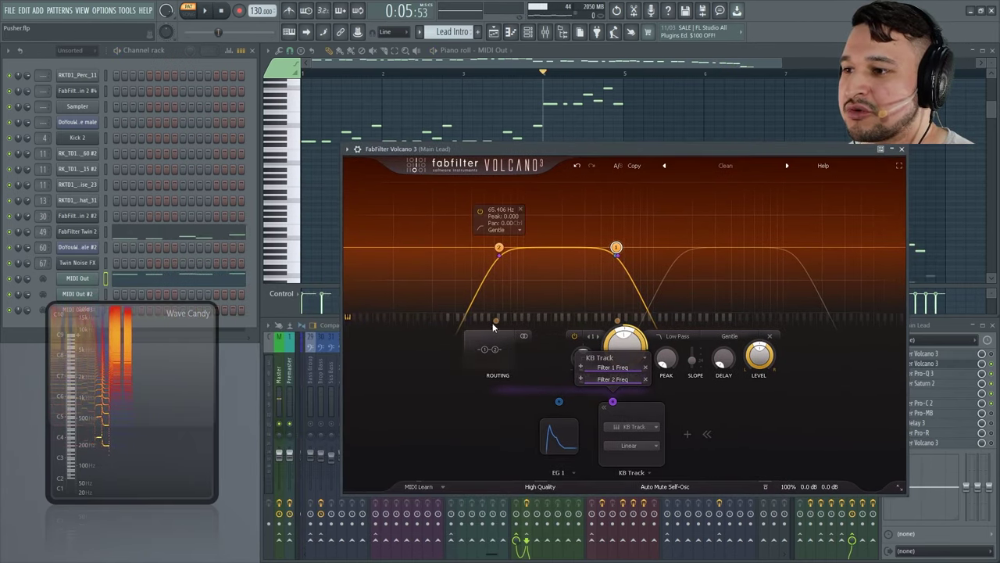
drag(495, 323, 452, 334)
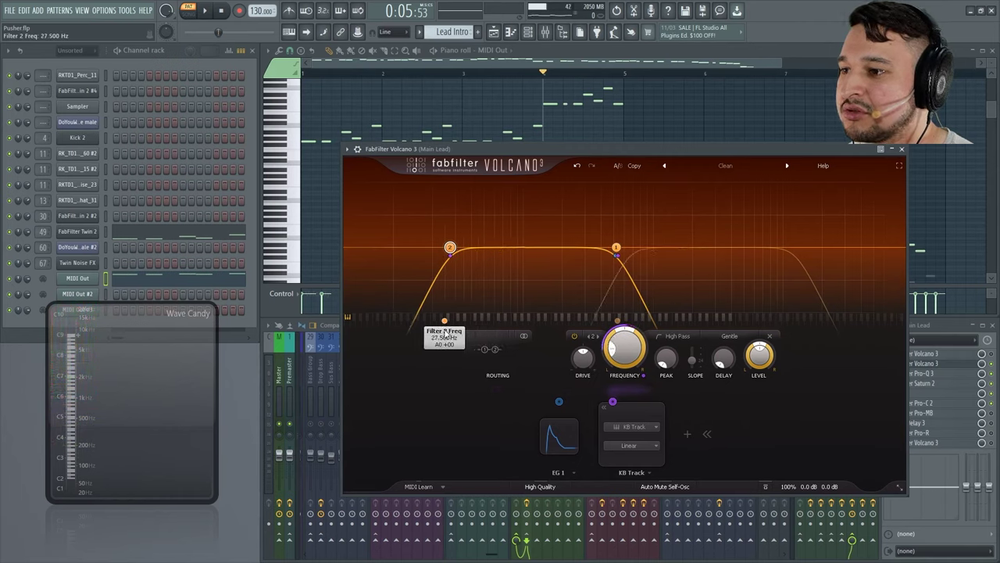
mouse_move(445, 335)
mouse_down()
mouse_move(428, 338)
mouse_move(455, 341)
mouse_up()
key(space)
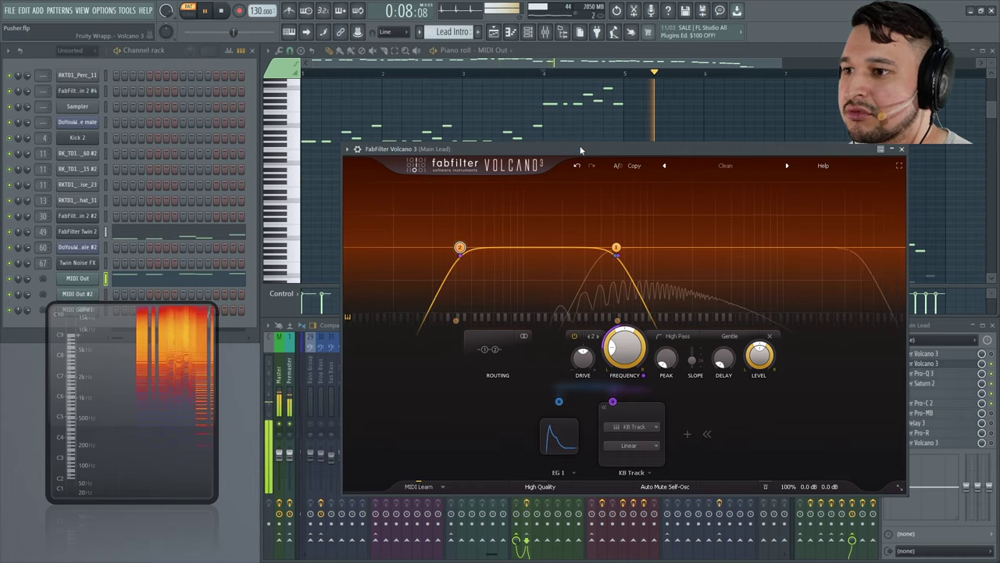
drag(580, 149, 538, 175)
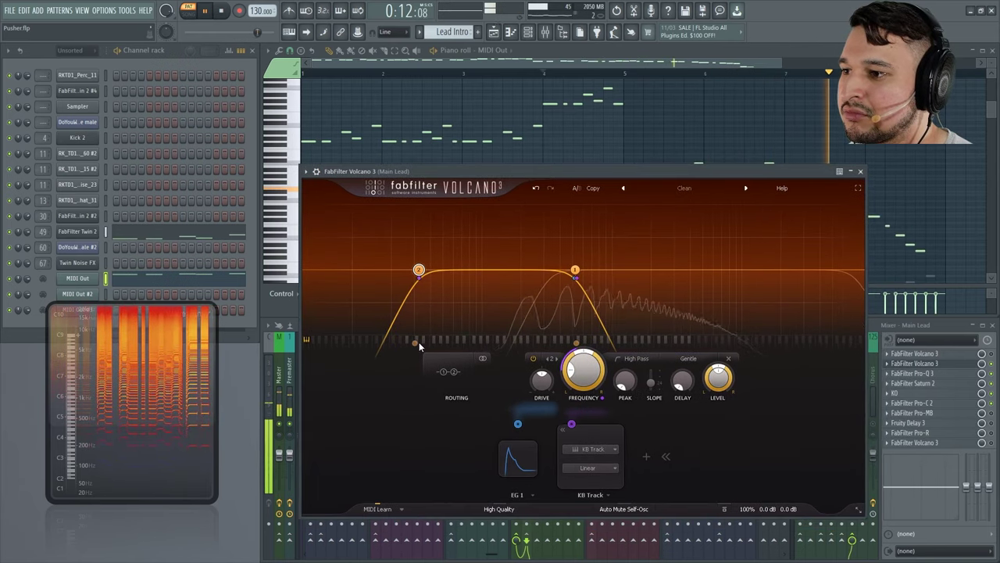
mouse_move(415, 344)
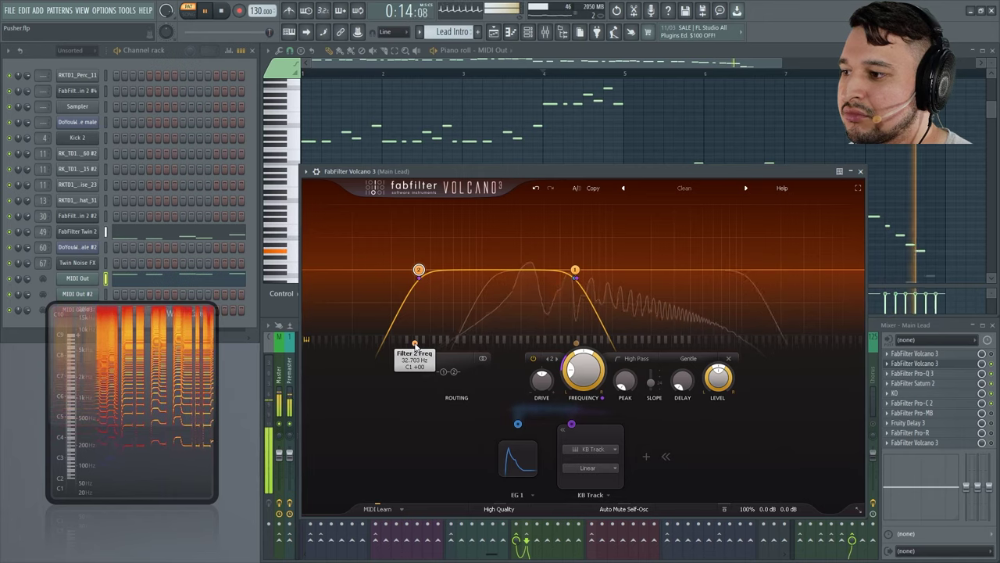
Stop playback and, in the Default Setting Volcano 3, set filter 2 to 65.406 Hz and filter 1 to 130.81 Hz.
key(space)
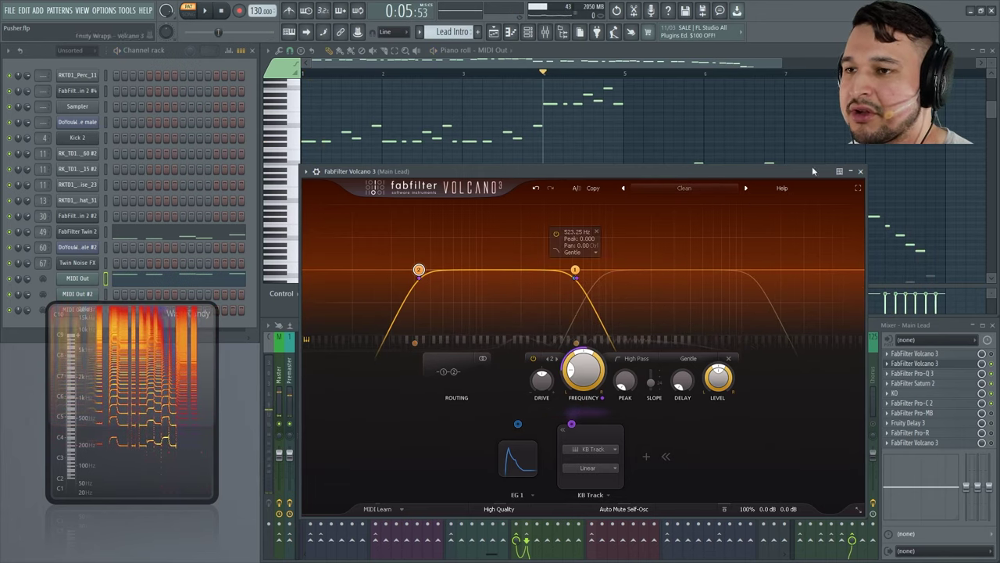
click(940, 363)
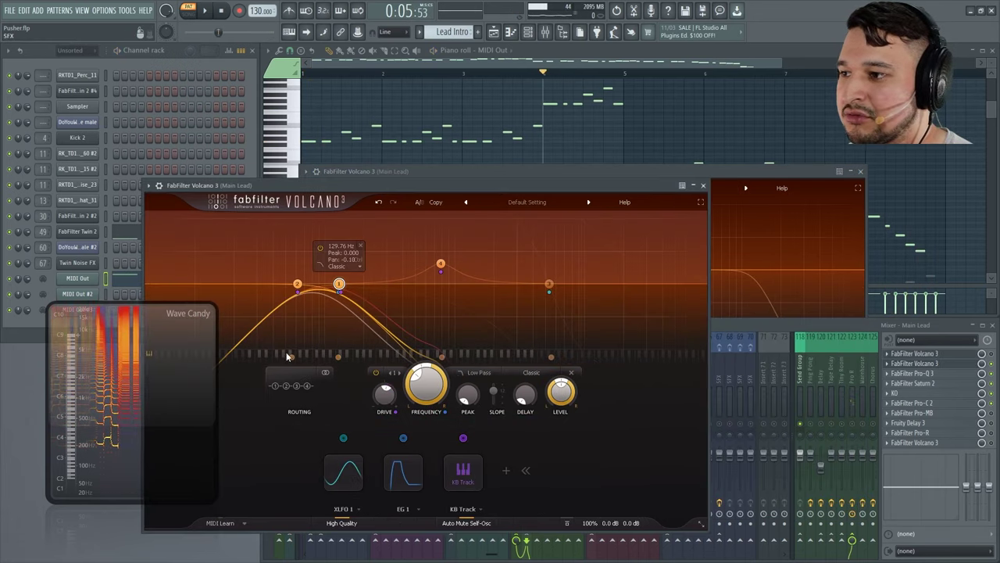
mouse_move(291, 359)
drag(291, 360, 295, 361)
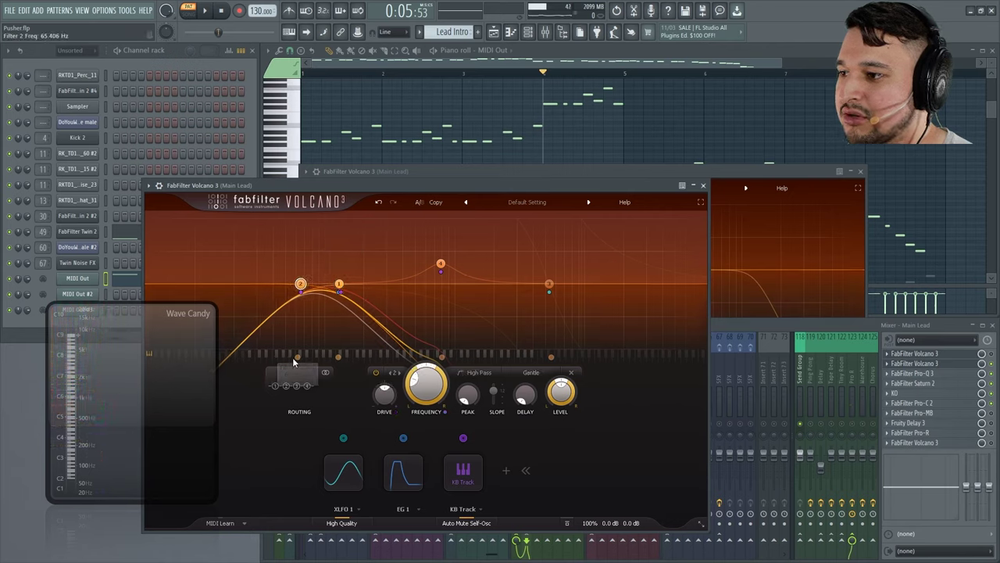
drag(337, 361, 339, 361)
mouse_move(342, 268)
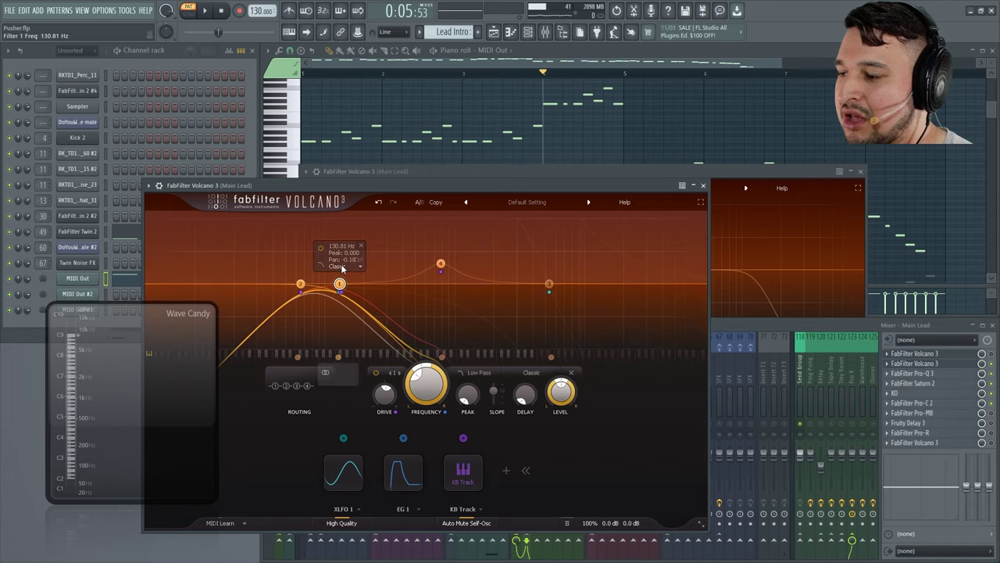
mouse_move(442, 268)
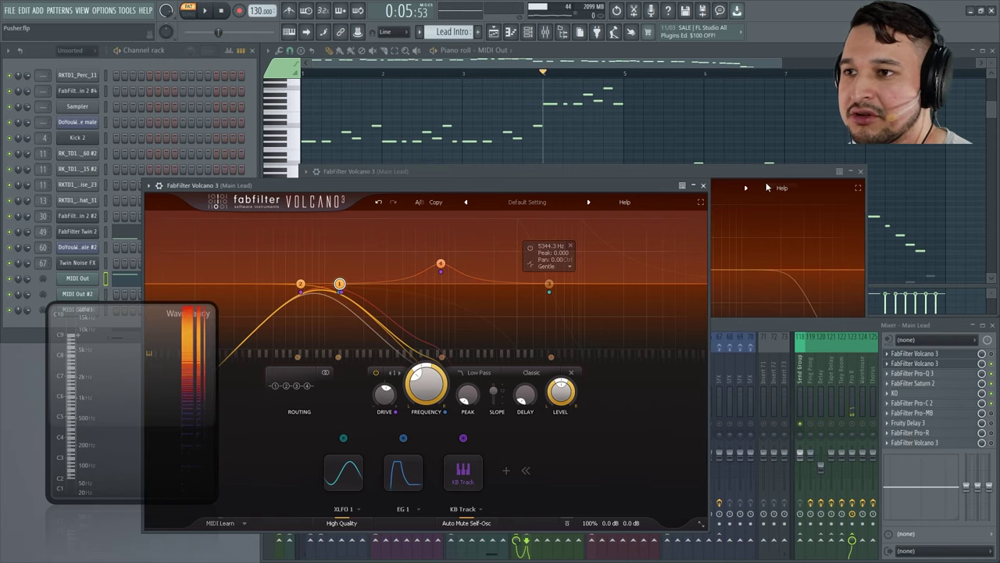
Add a third filter in the Clean Volcano 3 instance and give it the Gentle style and All Pass shape.
click(731, 194)
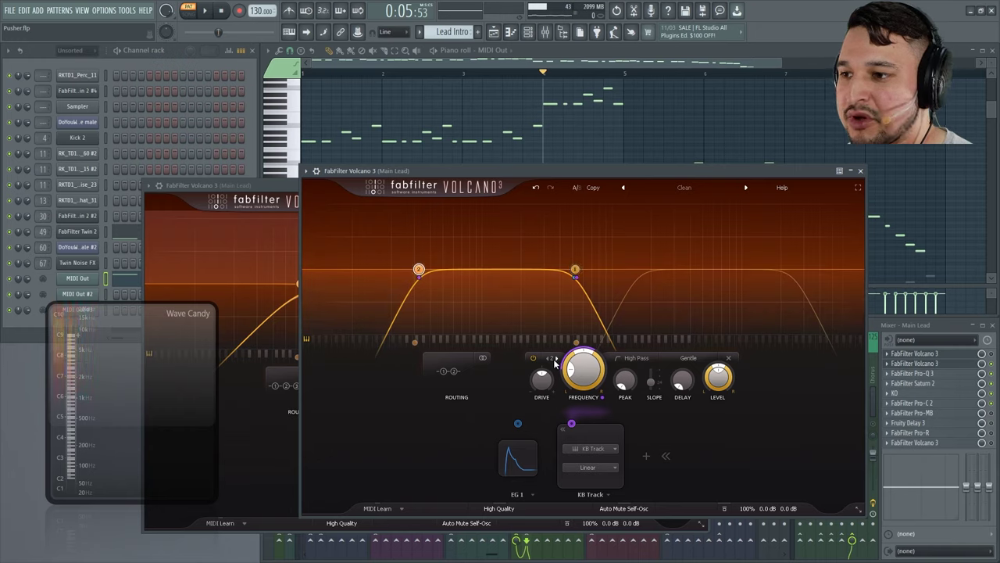
click(649, 268)
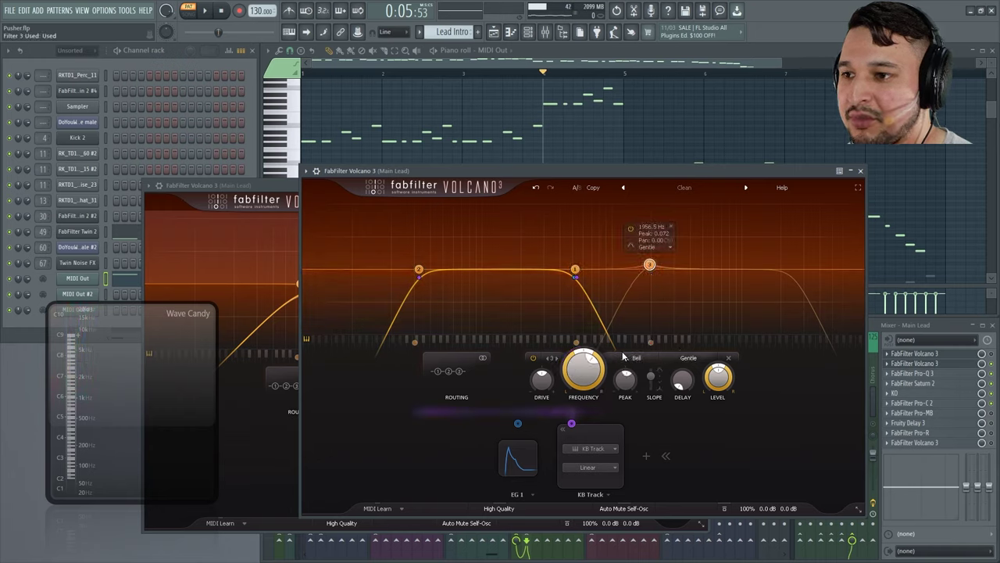
click(688, 358)
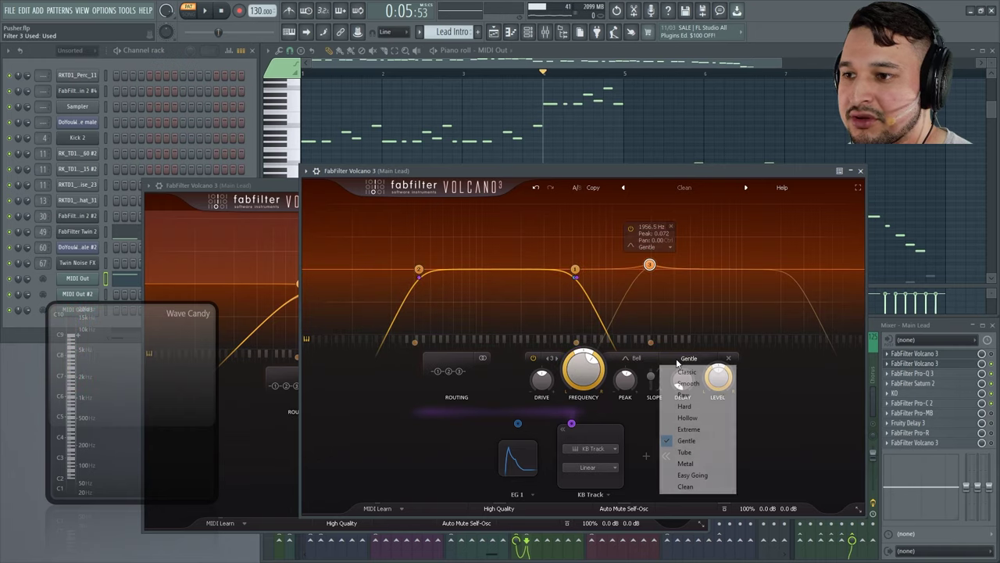
click(700, 440)
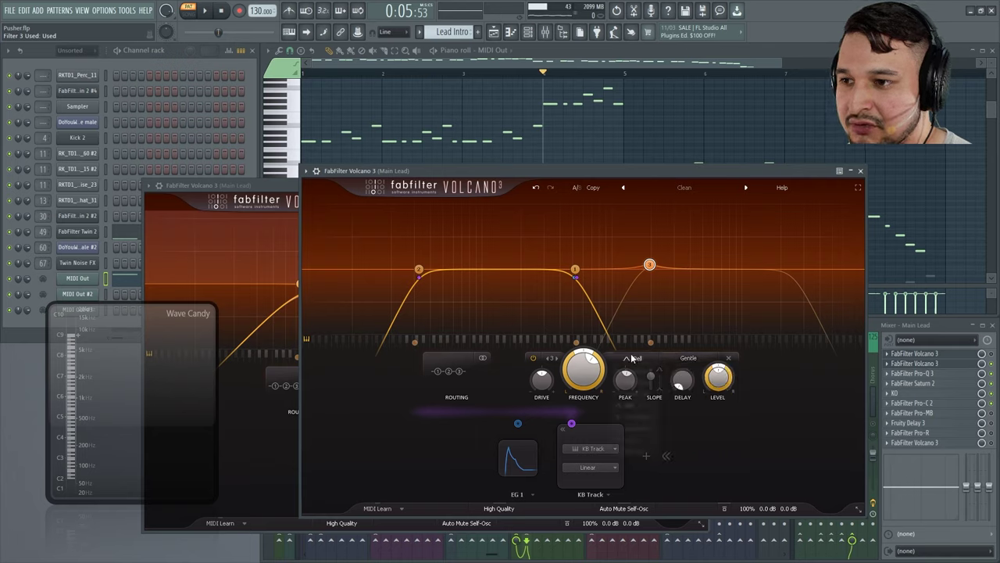
click(631, 358)
click(632, 440)
click(632, 357)
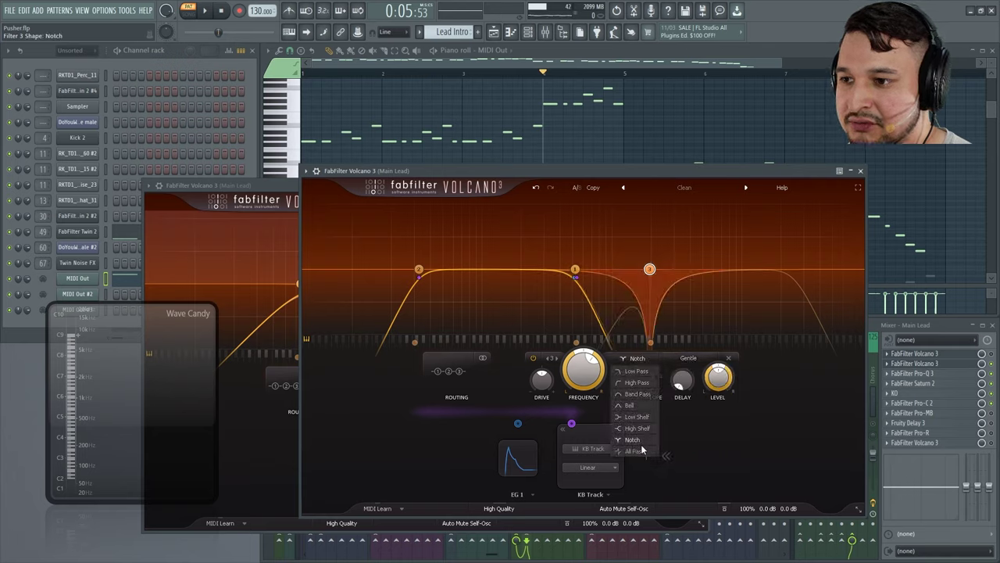
click(634, 451)
Set filter 3 to 163.43 Hz with a steeper slope and a peak of 0.280, and disable it.
drag(649, 269, 509, 270)
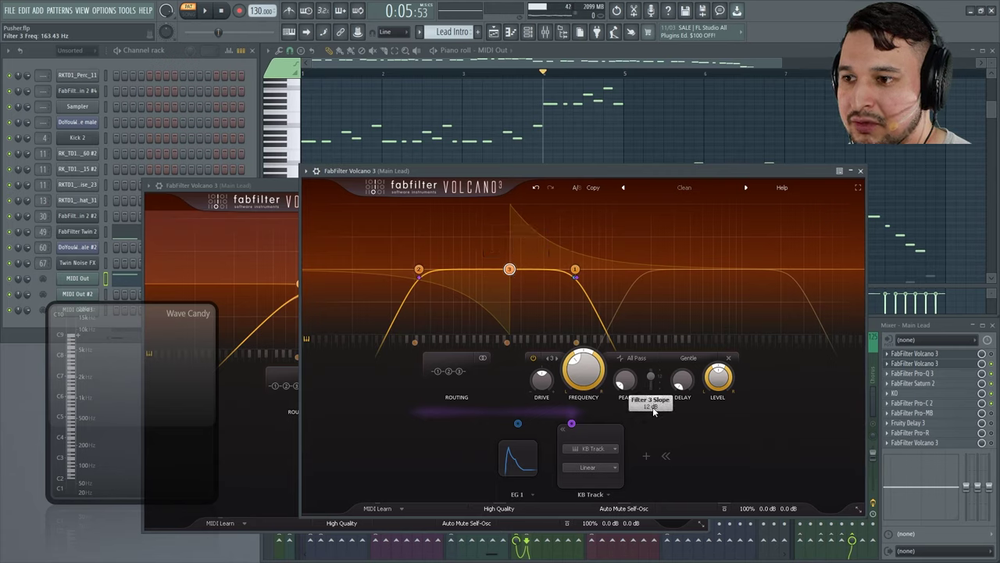
drag(657, 378, 650, 399)
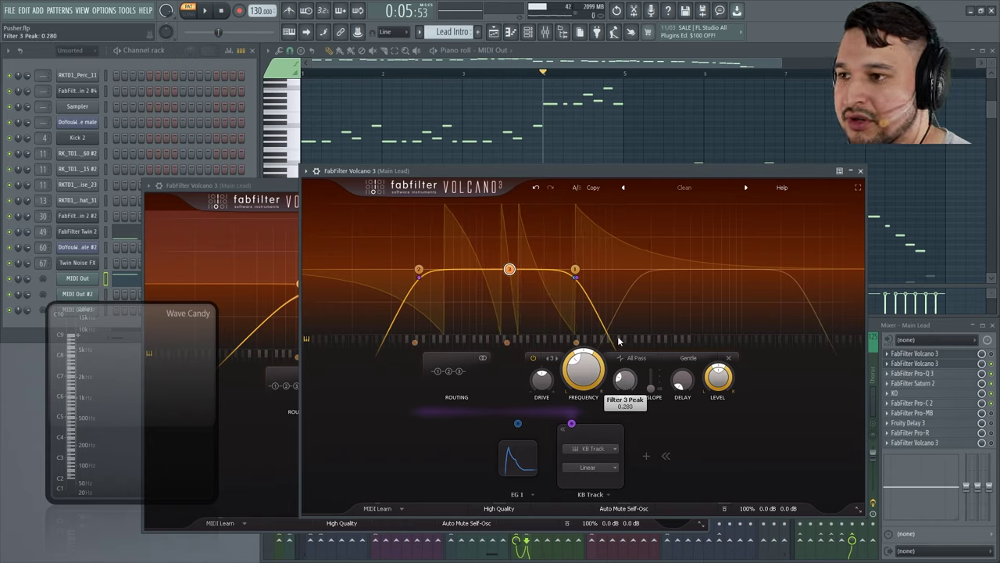
mouse_move(534, 258)
click(532, 358)
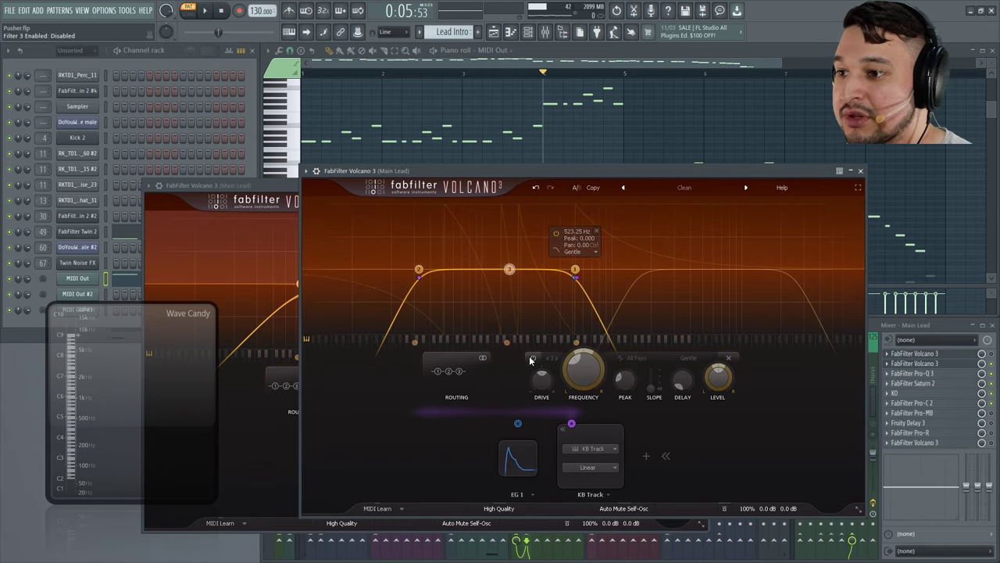
Add a Gentle Bell filter 4 with a raised peak and tune its frequency to 523.25 Hz.
drag(638, 269, 538, 240)
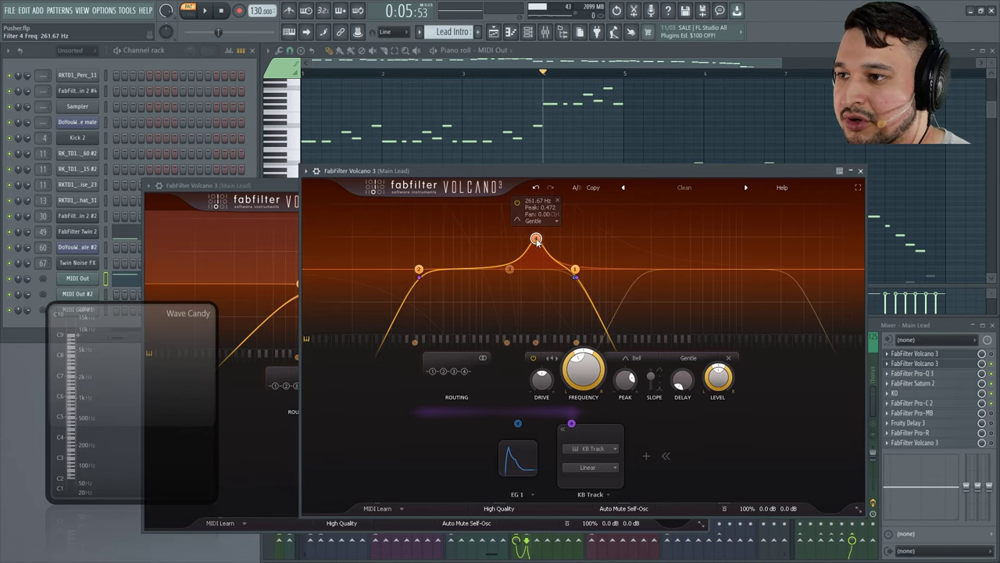
drag(428, 170, 526, 162)
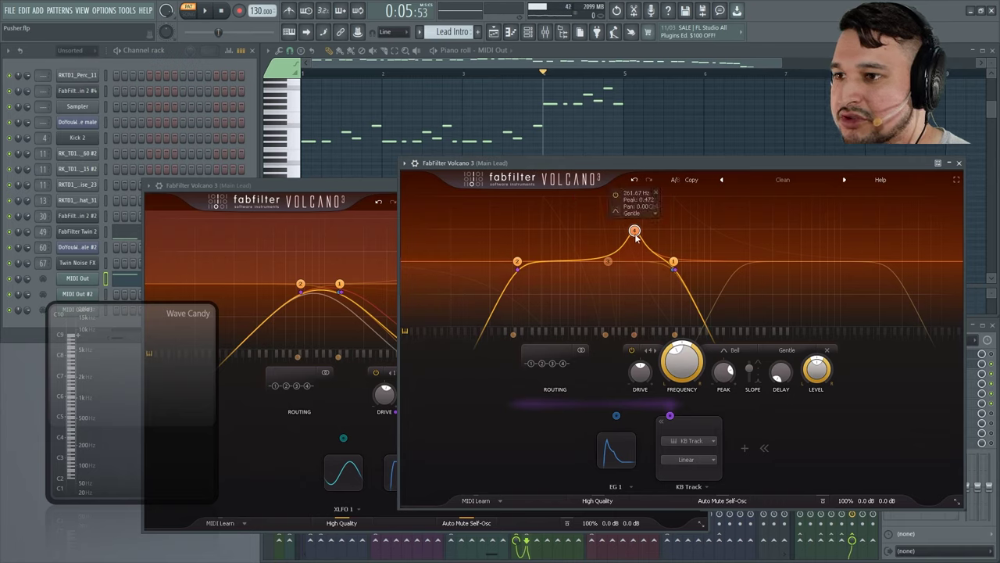
drag(636, 237, 691, 240)
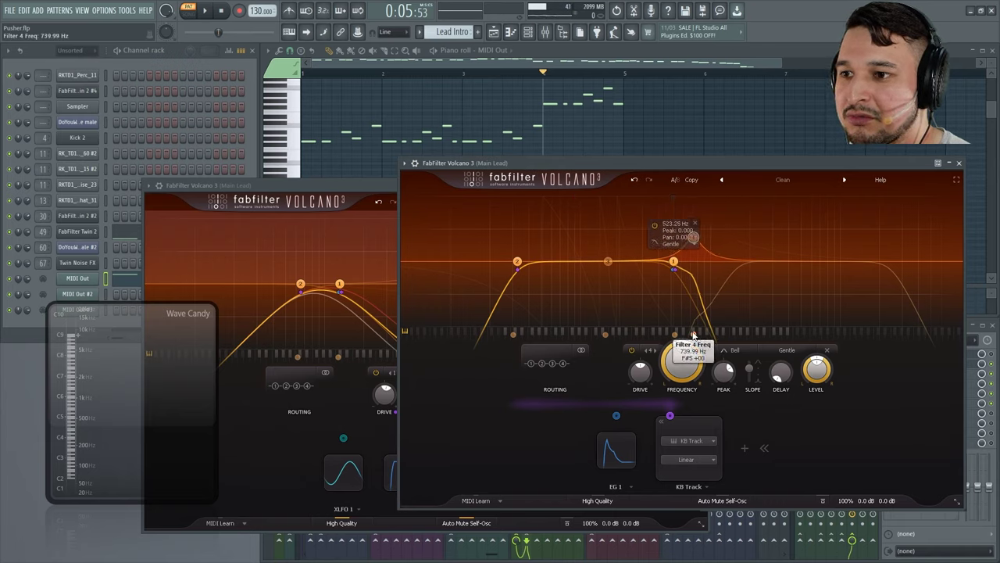
drag(691, 336, 675, 336)
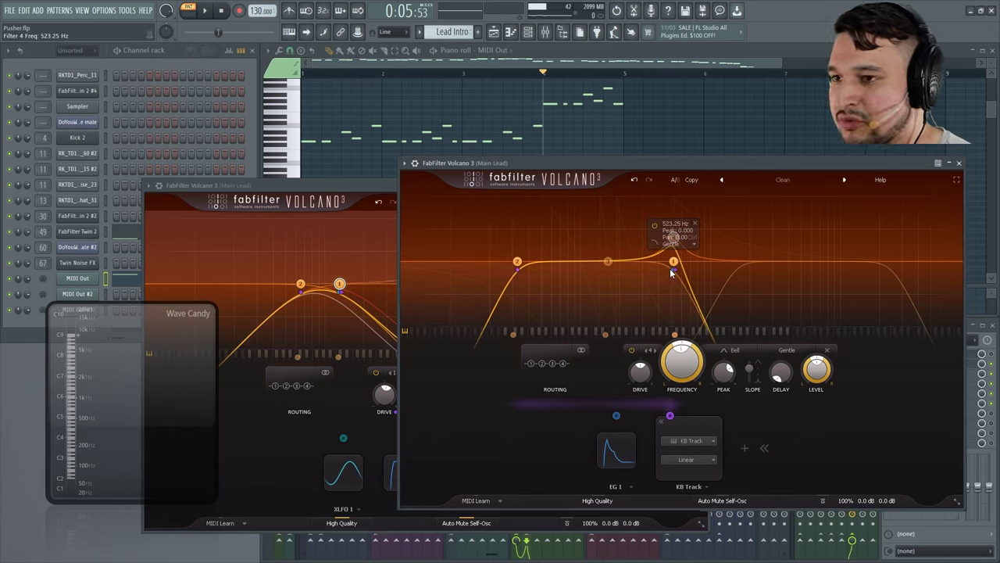
Lower filter 1 to 130.81 Hz (C3), play the lead, and shift the filter 4 bell to 481.55 Hz.
drag(677, 265, 611, 265)
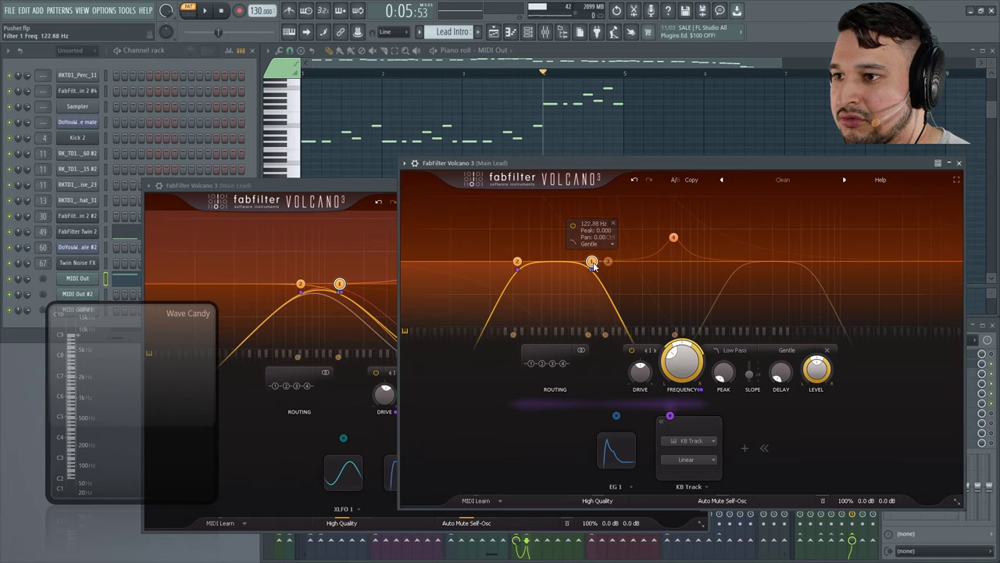
drag(605, 335, 594, 338)
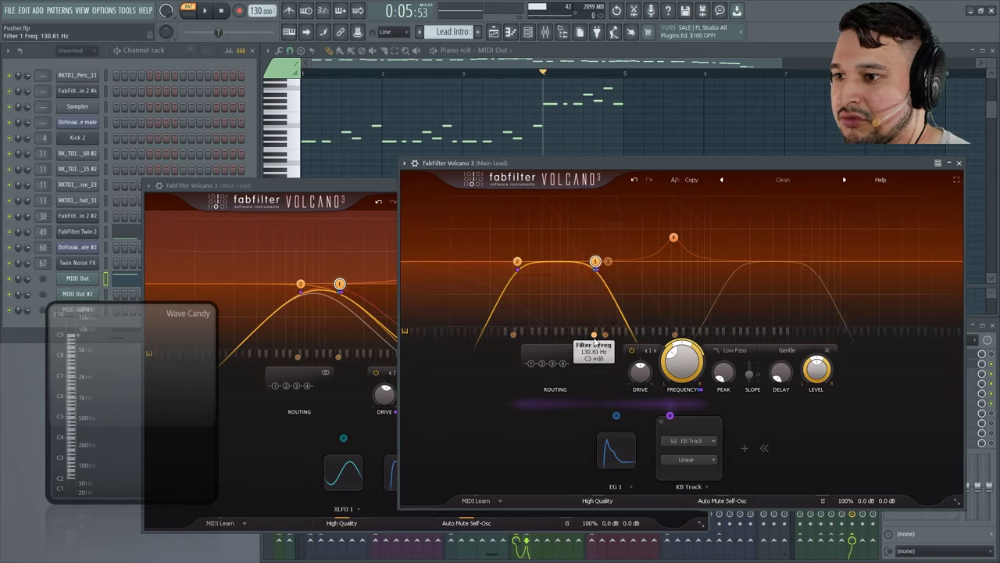
key(space)
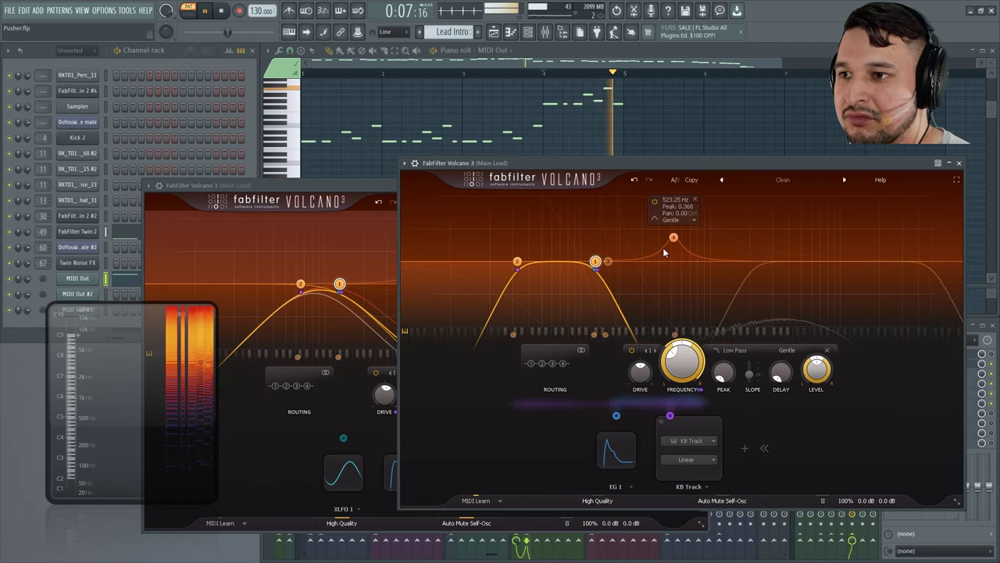
drag(674, 238, 669, 238)
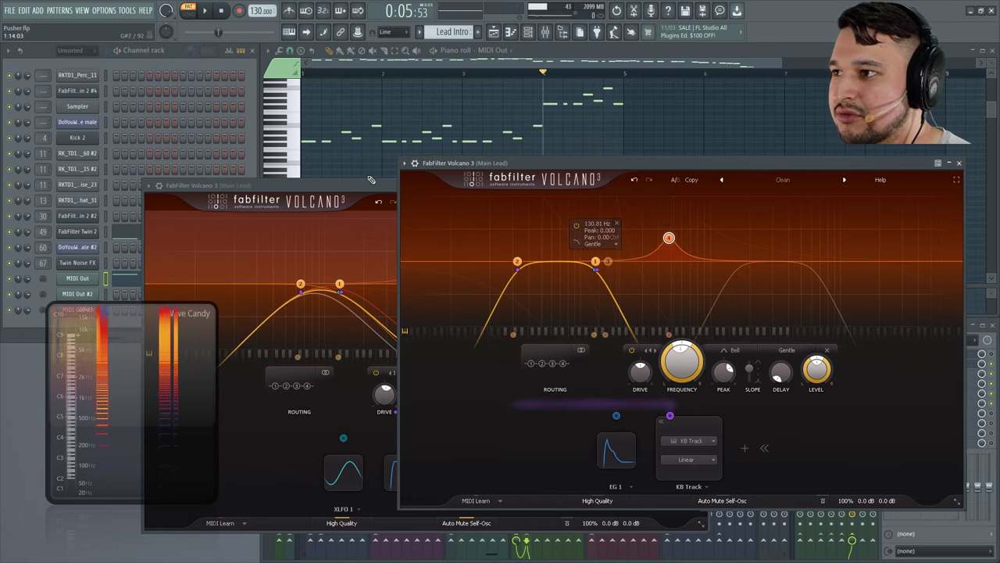
Audition the lead through the Default Setting Volcano 3 and examine its filter 4 settings and KB Track assignments.
drag(371, 180, 337, 167)
key(F9)
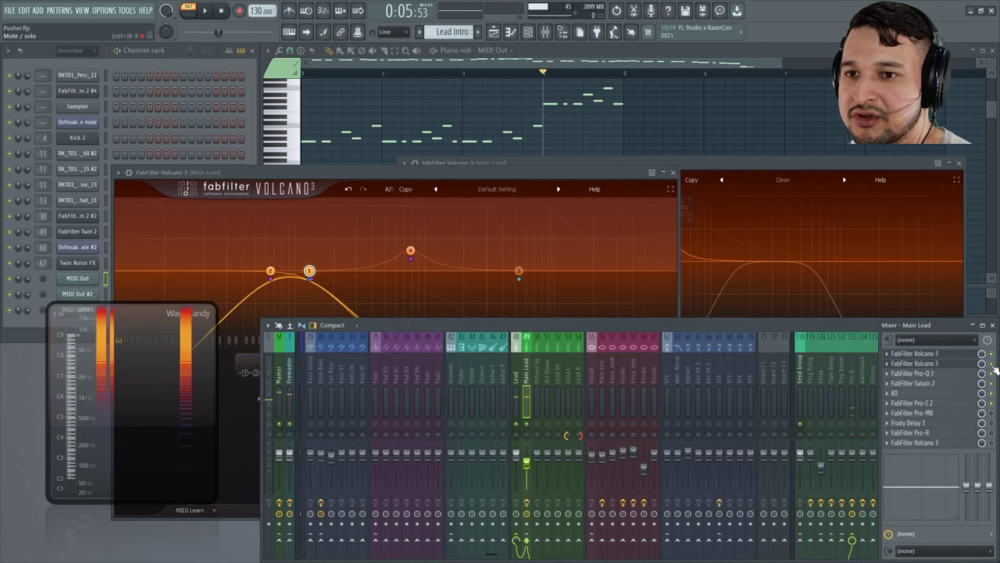
click(597, 171)
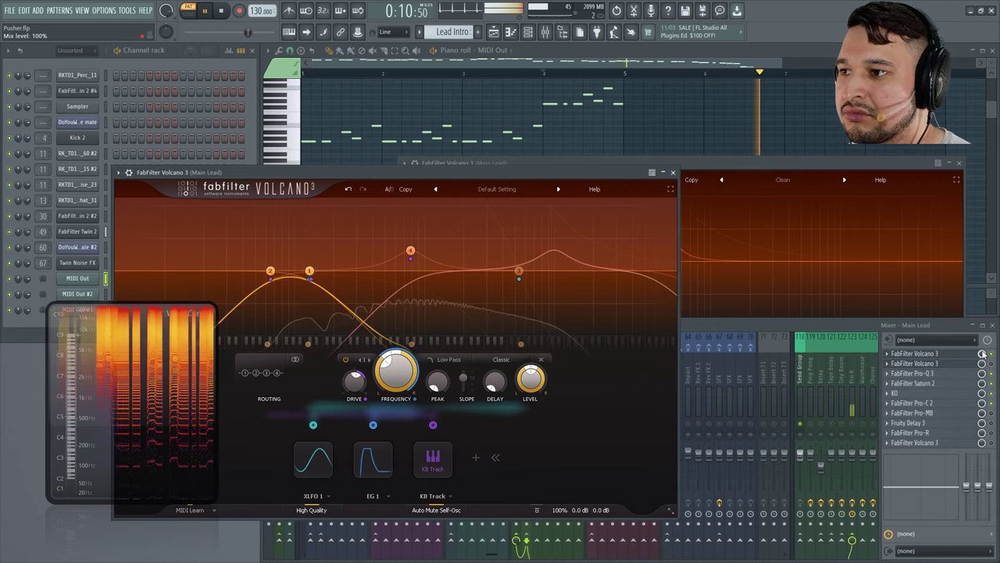
key(space)
click(408, 254)
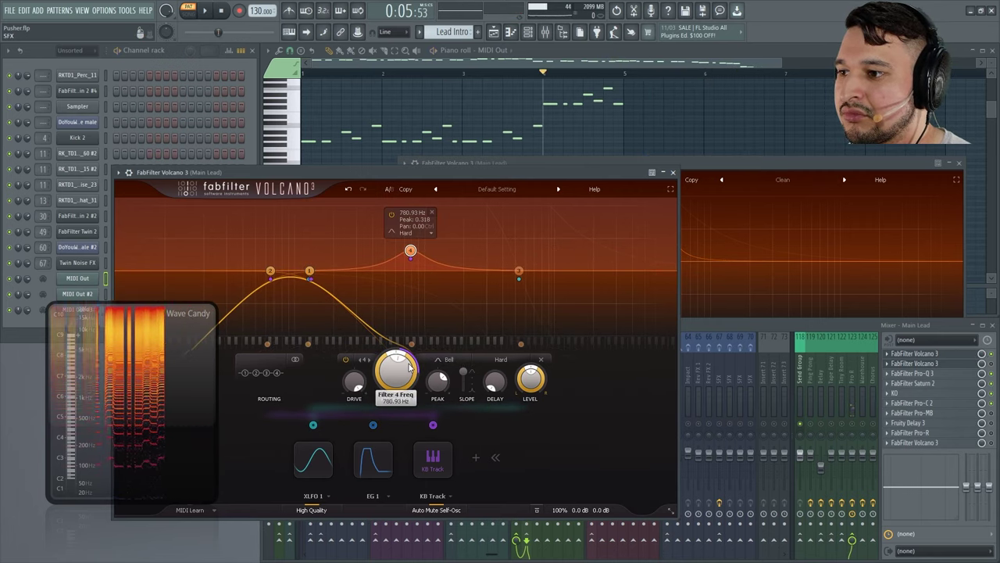
mouse_move(433, 427)
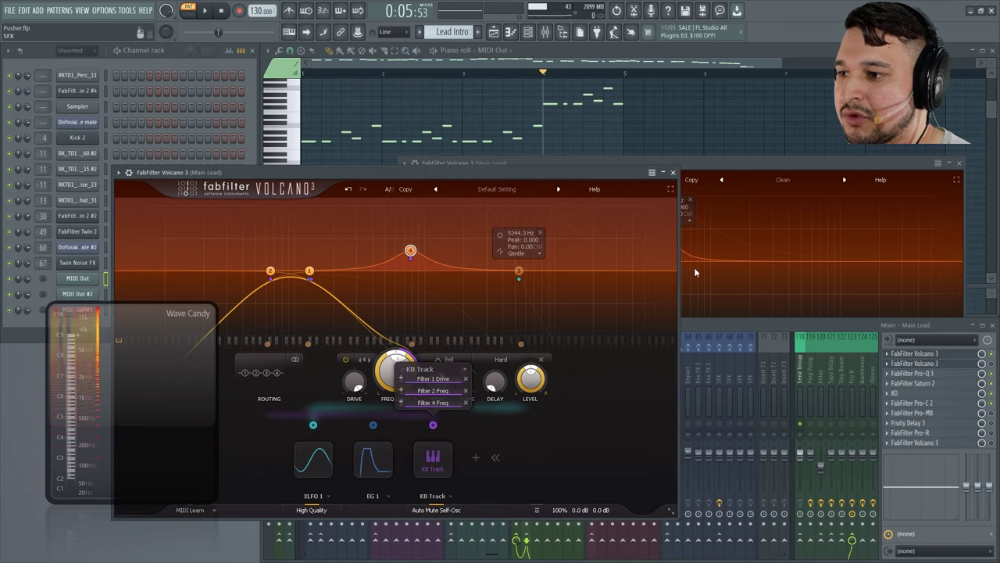
Play the lead through the Clean Volcano 3 and assign KB Track to filter 4's frequency at a level of 1.000.
click(725, 160)
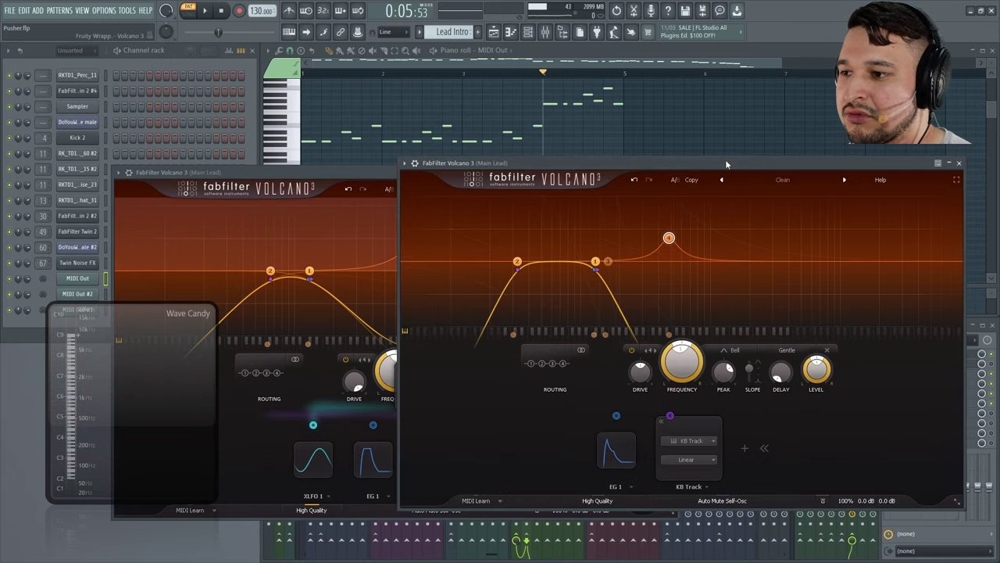
key(space)
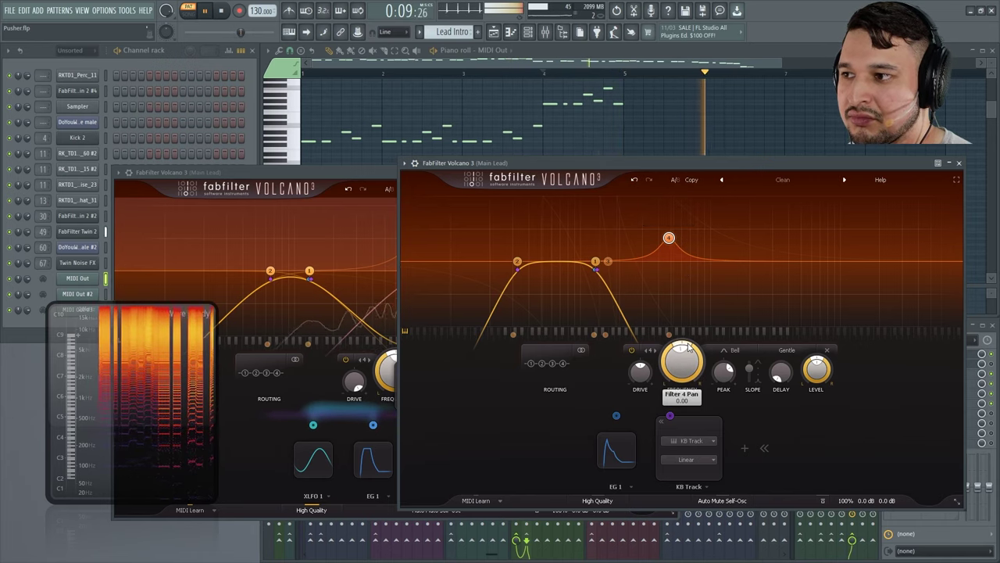
mouse_move(689, 348)
mouse_move(669, 239)
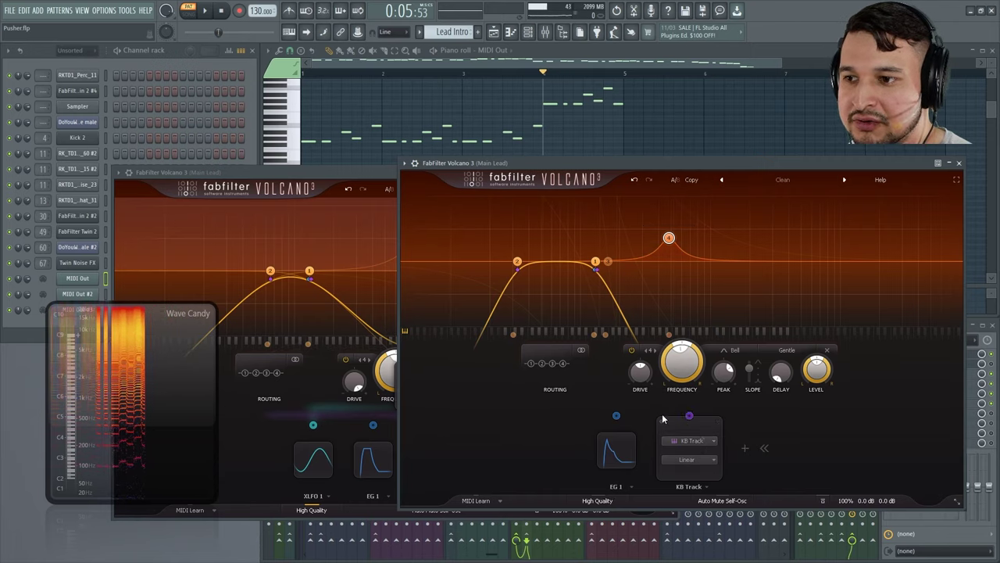
drag(670, 415, 676, 364)
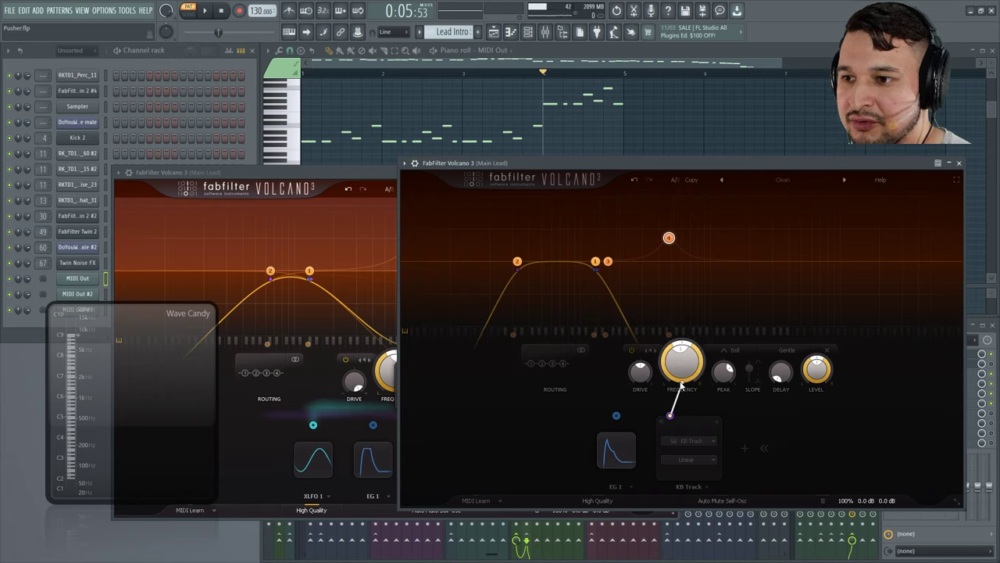
drag(681, 364, 683, 367)
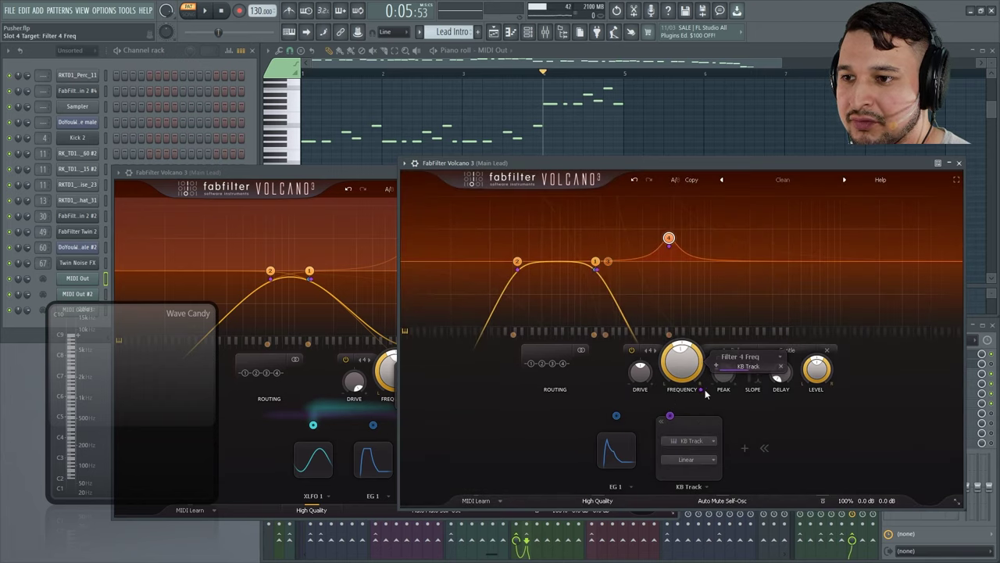
key(space)
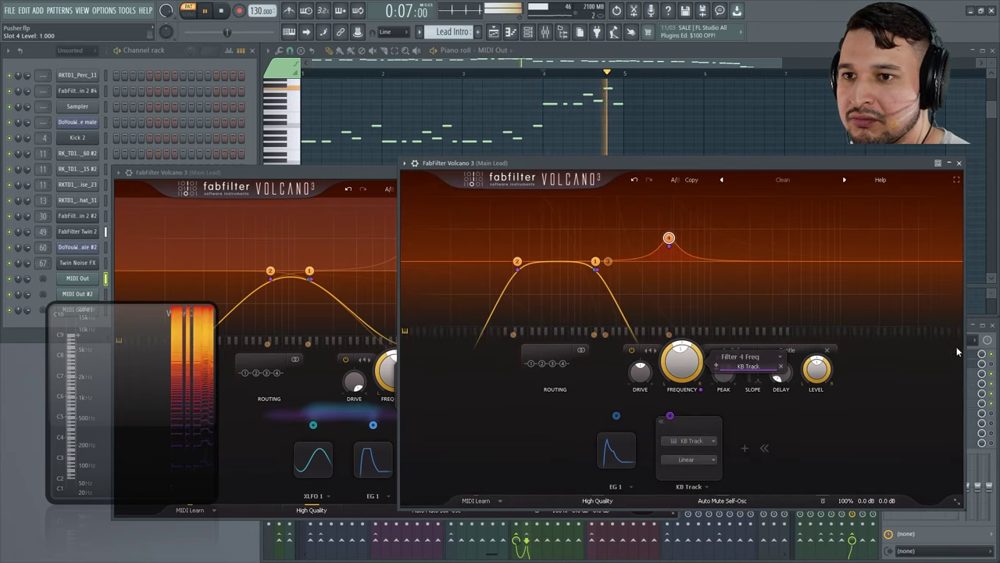
Close the Default Setting Volcano 3 and reposition the Clean instance over the mixer while the lead plays.
key(F9)
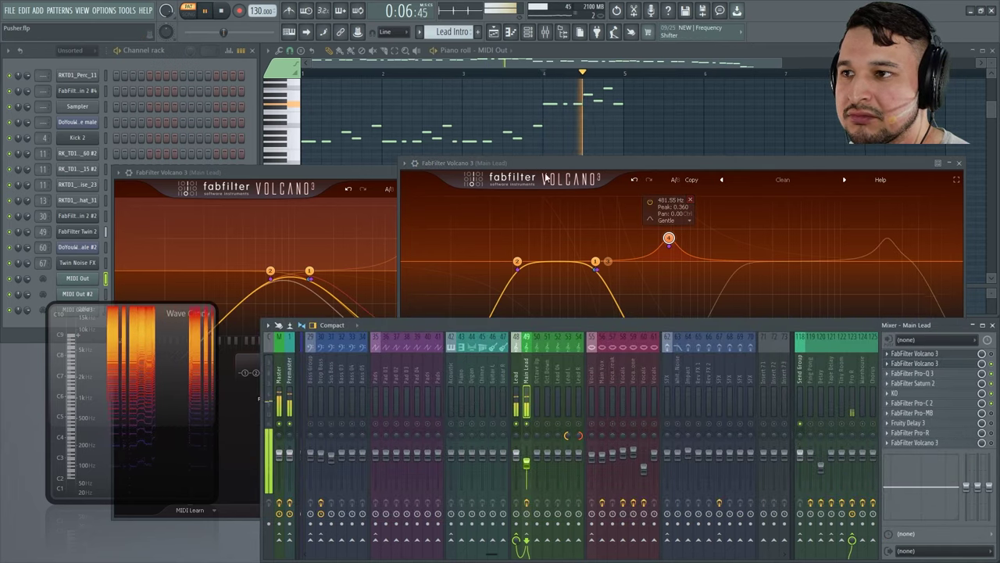
click(375, 172)
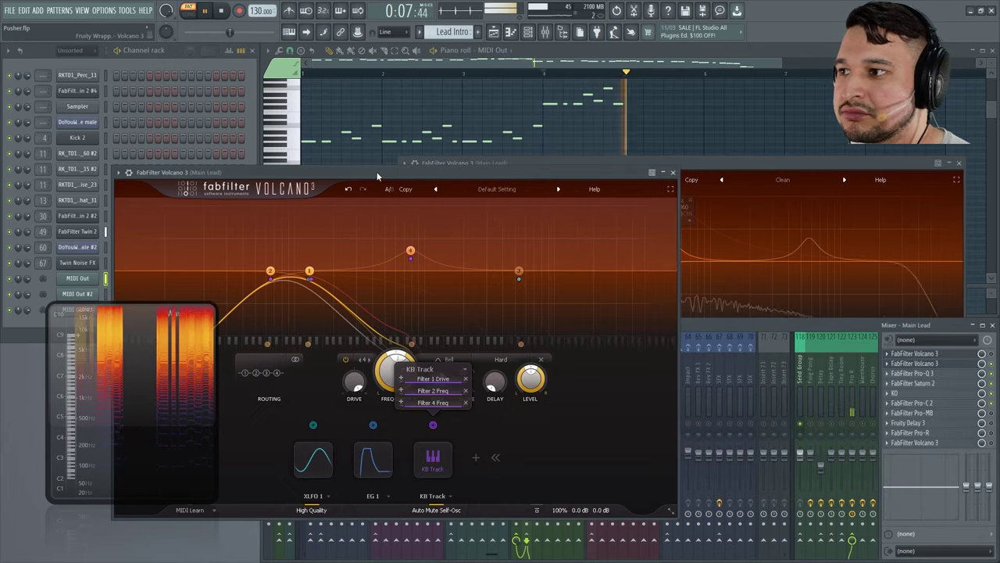
click(672, 172)
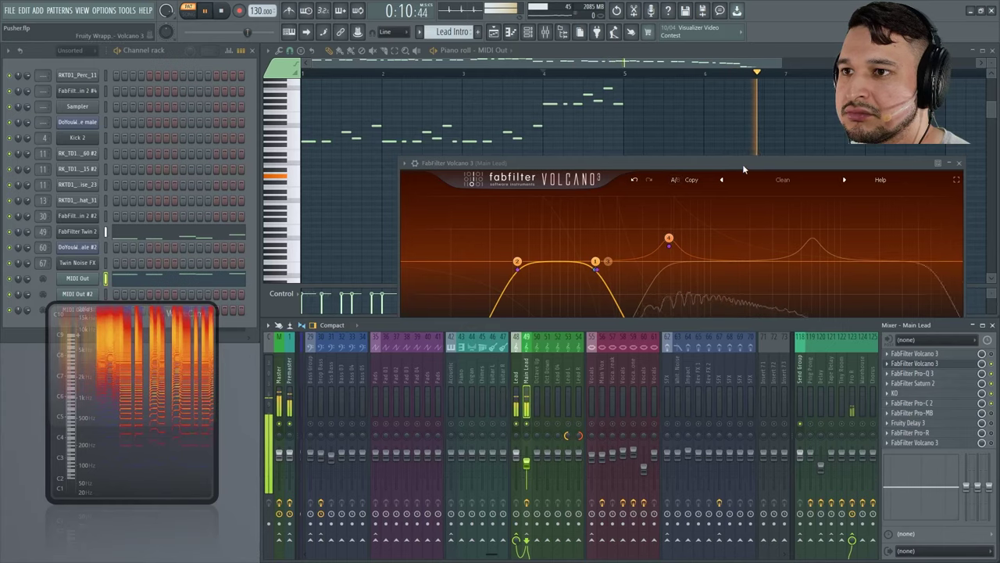
drag(743, 168, 632, 156)
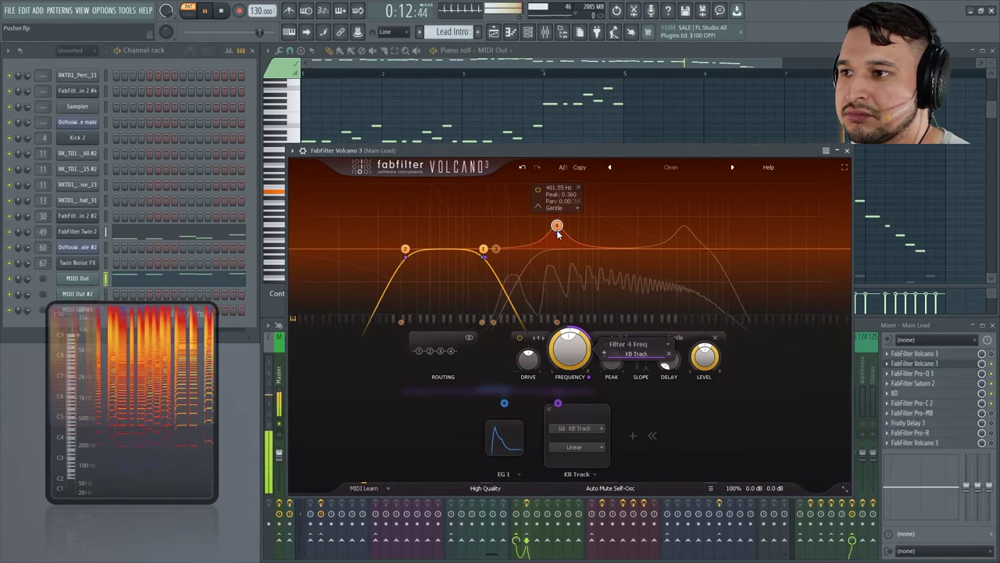
Lower filter 4's bell to 254.48 Hz in the Clean Volcano 3 while the lead plays, and stop playback.
drag(556, 321, 522, 331)
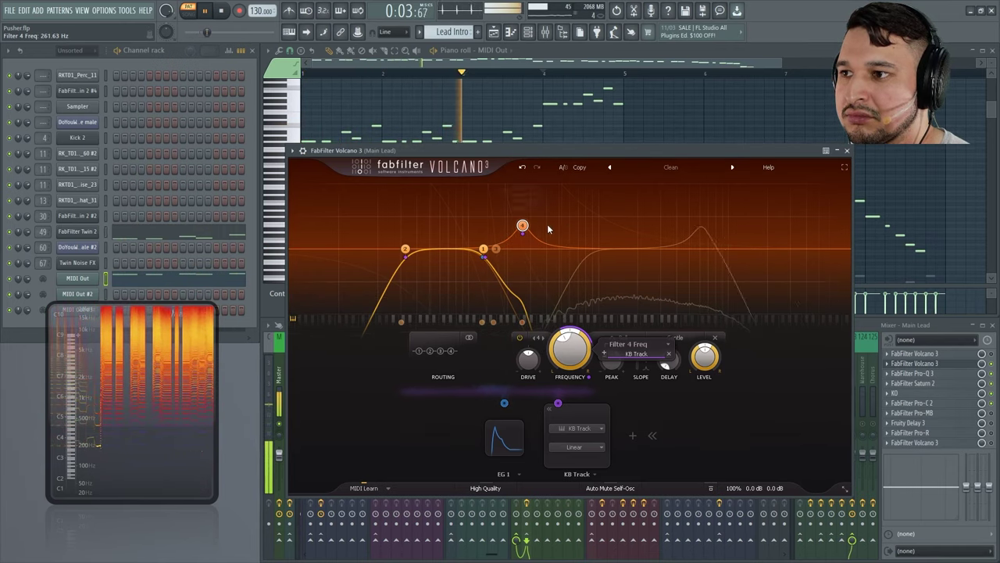
mouse_move(523, 225)
mouse_down()
mouse_move(512, 212)
mouse_move(522, 226)
mouse_up()
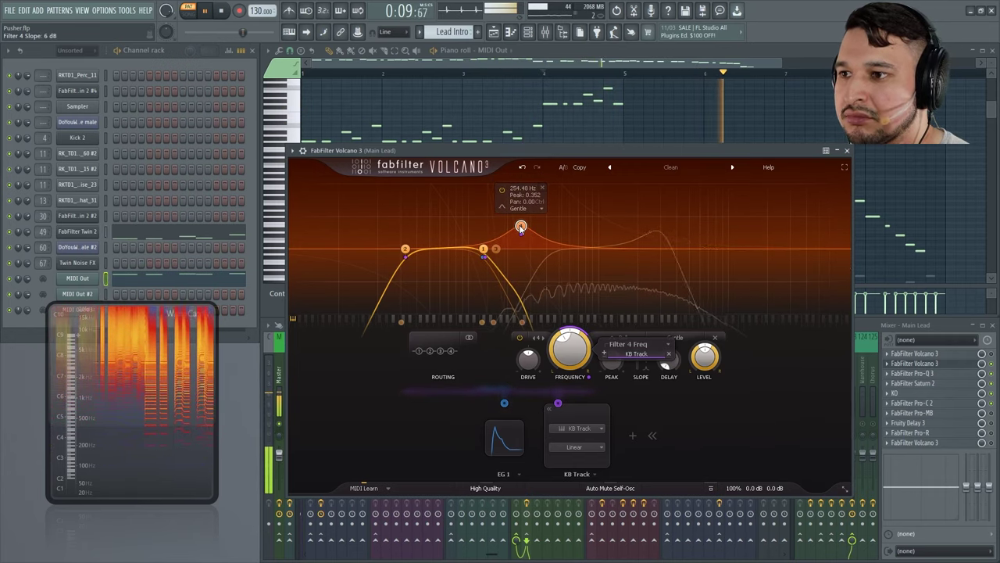
key(space)
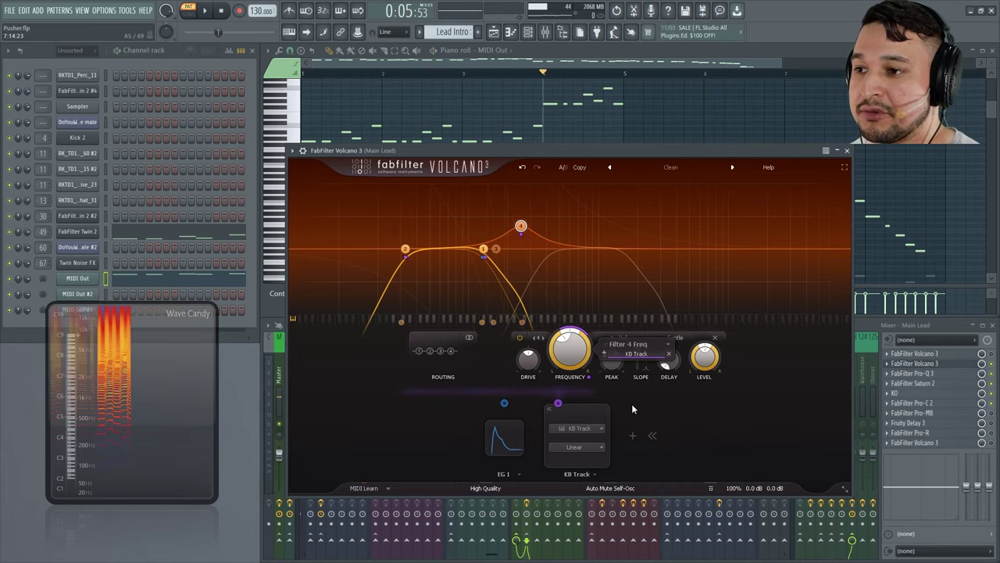
Reopen the Default Setting Volcano 3 and examine its EG 1 shape, XLFO 1 settings and XLFO 1 modulation targets.
click(943, 356)
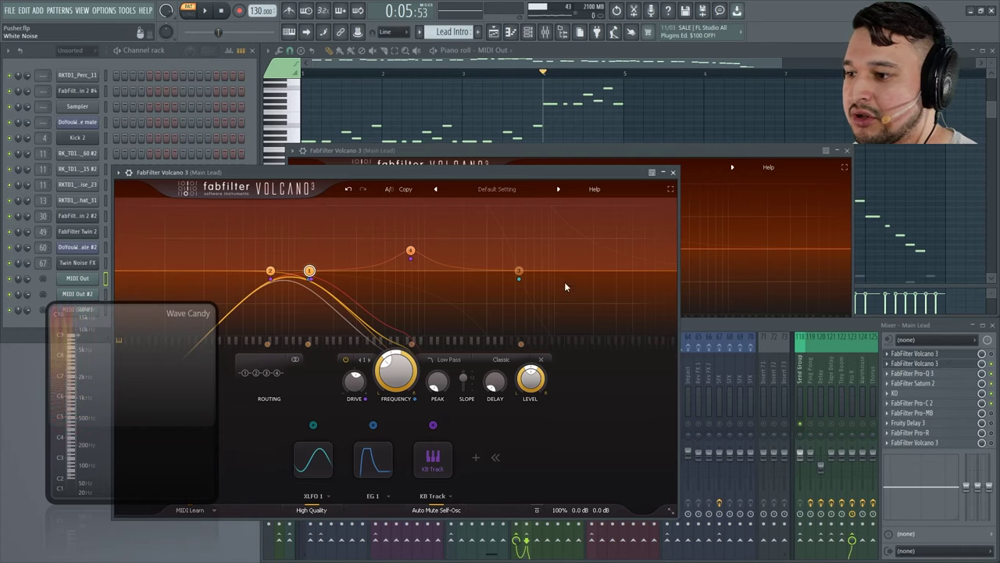
mouse_move(368, 478)
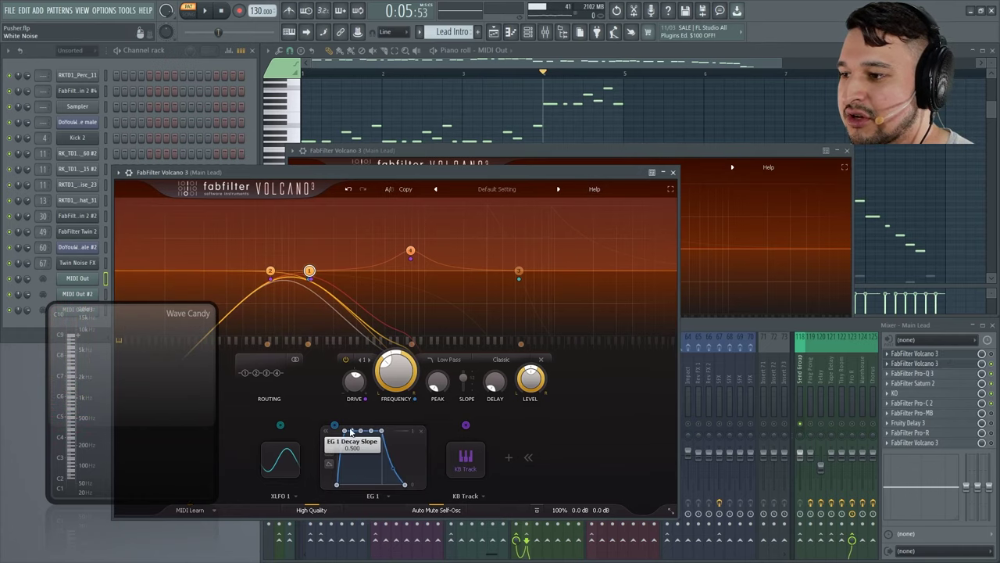
click(673, 159)
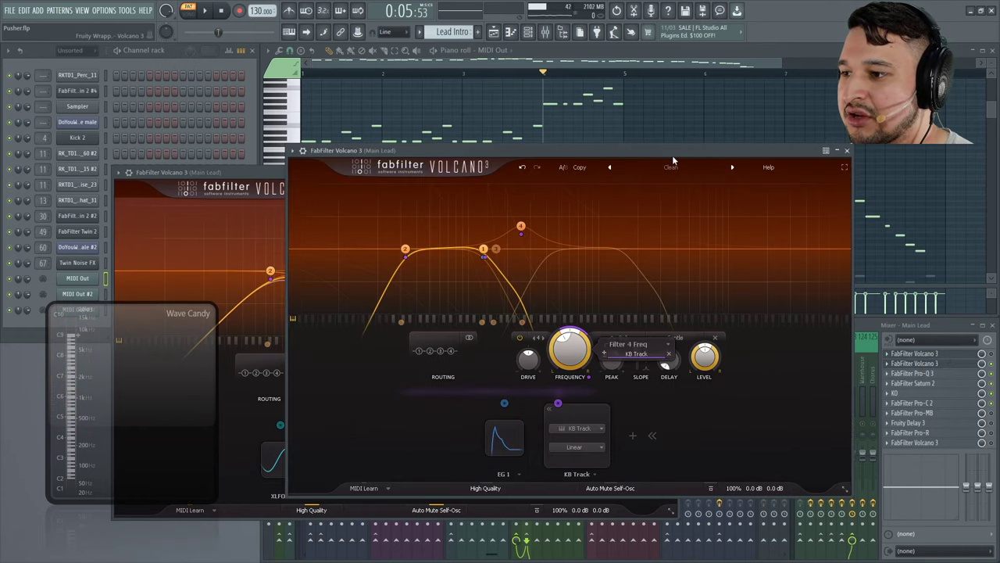
click(277, 435)
mouse_move(361, 448)
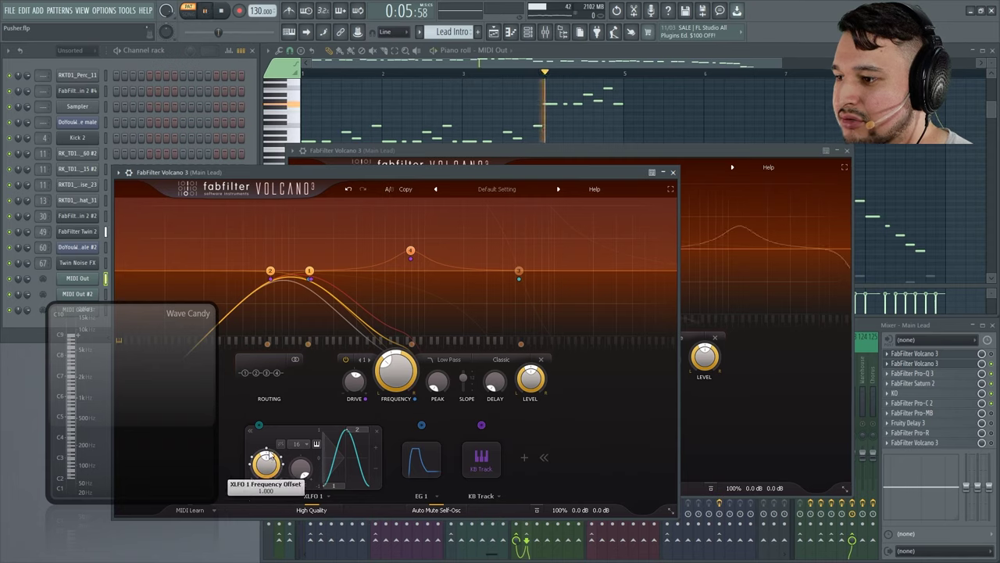
key(space)
key(space)
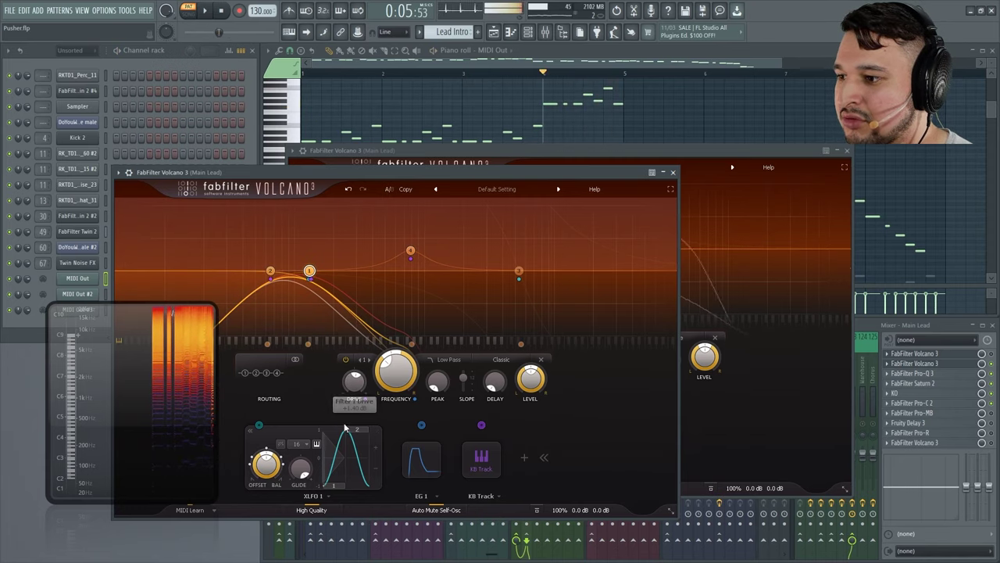
mouse_move(258, 429)
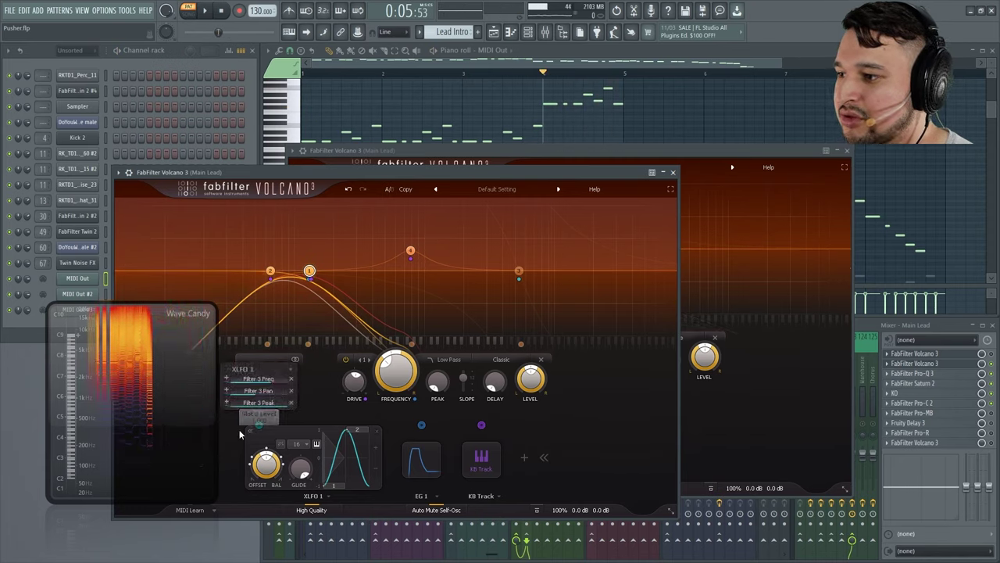
Enable the all pass filter 3 in the Clean Volcano 3.
click(639, 152)
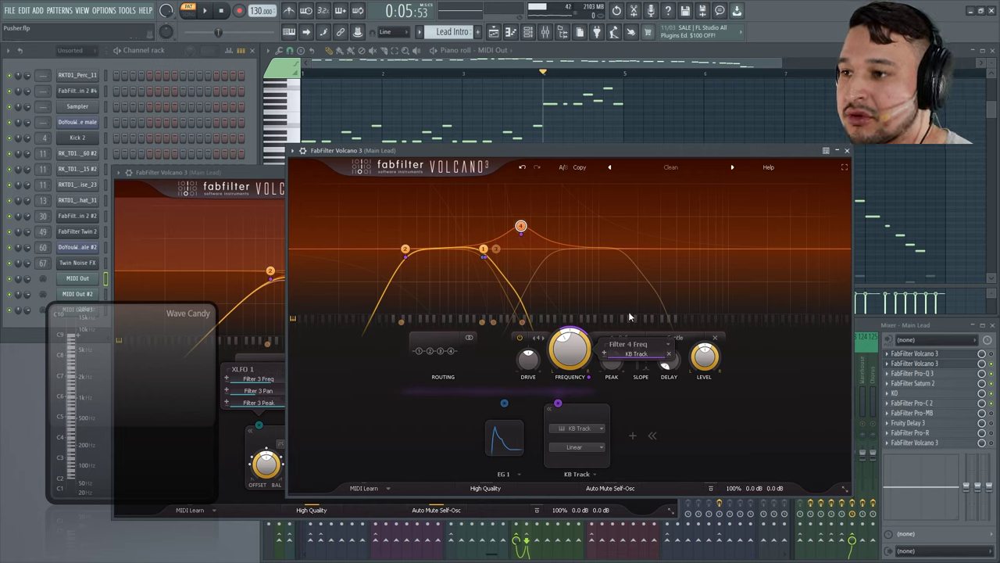
click(495, 249)
click(520, 338)
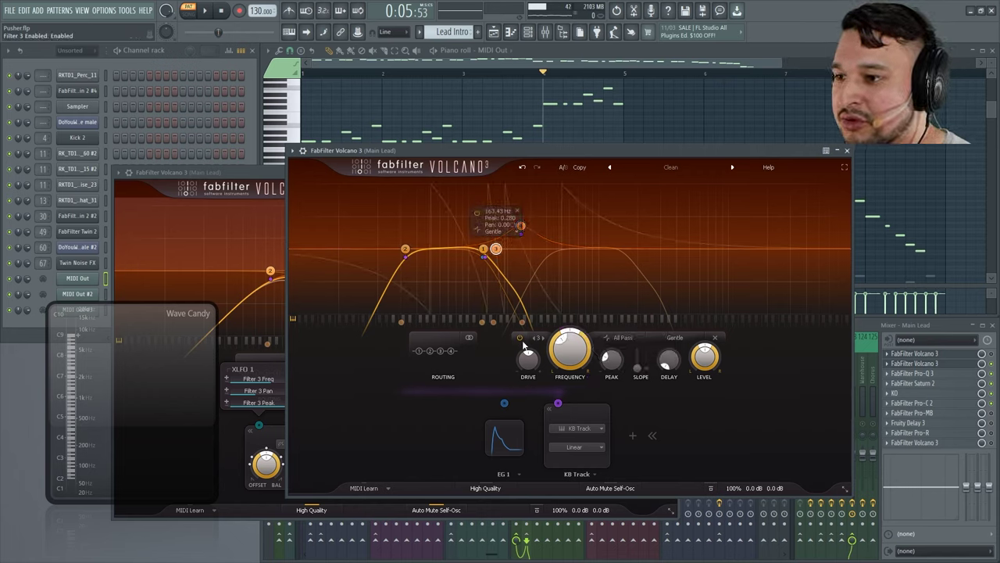
Add an XLFO modulator to the Clean Volcano 3 and set its sync to 16.
click(631, 435)
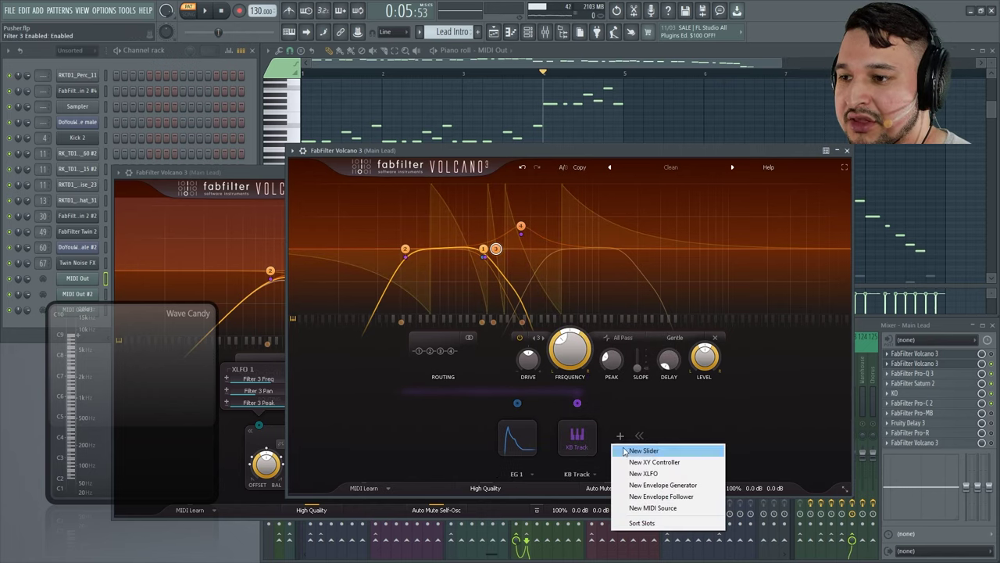
click(679, 475)
click(485, 402)
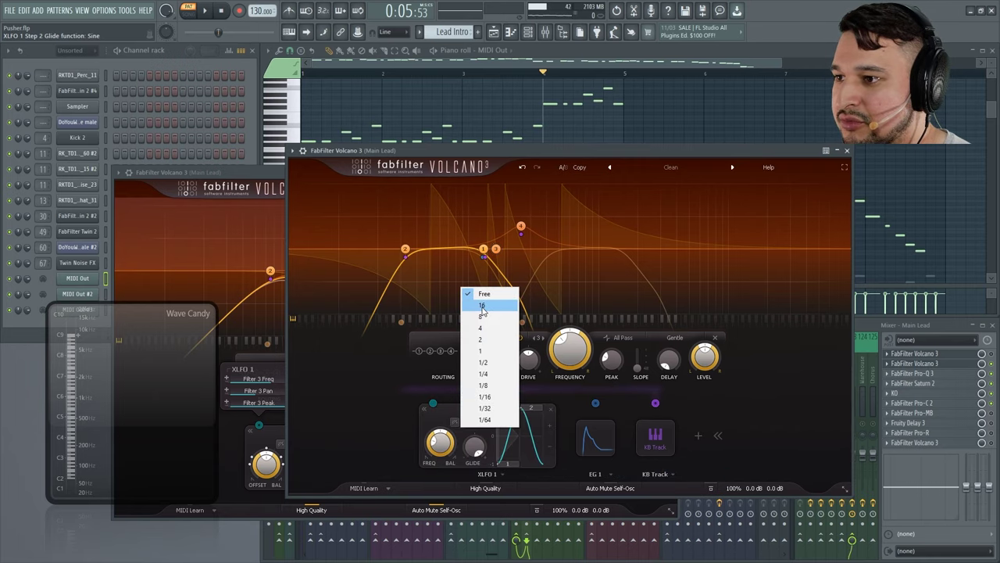
click(482, 305)
Compare XLFO 1 with the Default Setting instance and assign the Clean instance's XLFO 1 to filter 3's frequency.
click(284, 442)
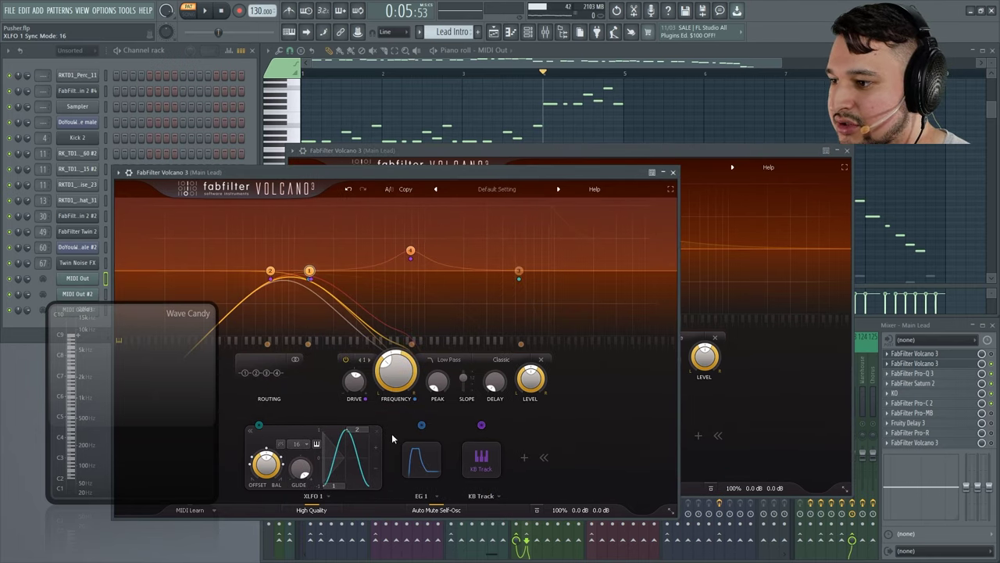
click(643, 151)
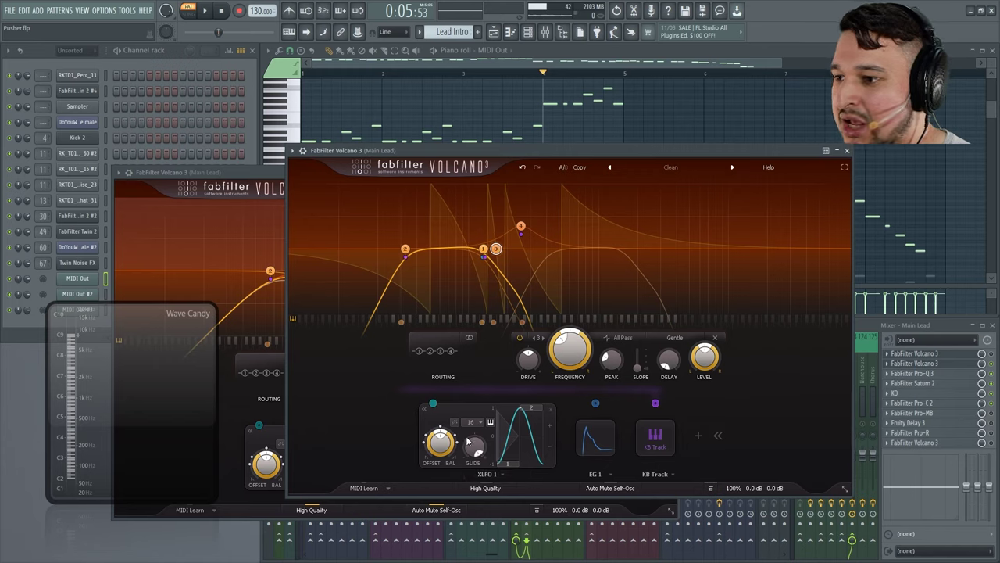
drag(433, 403, 572, 355)
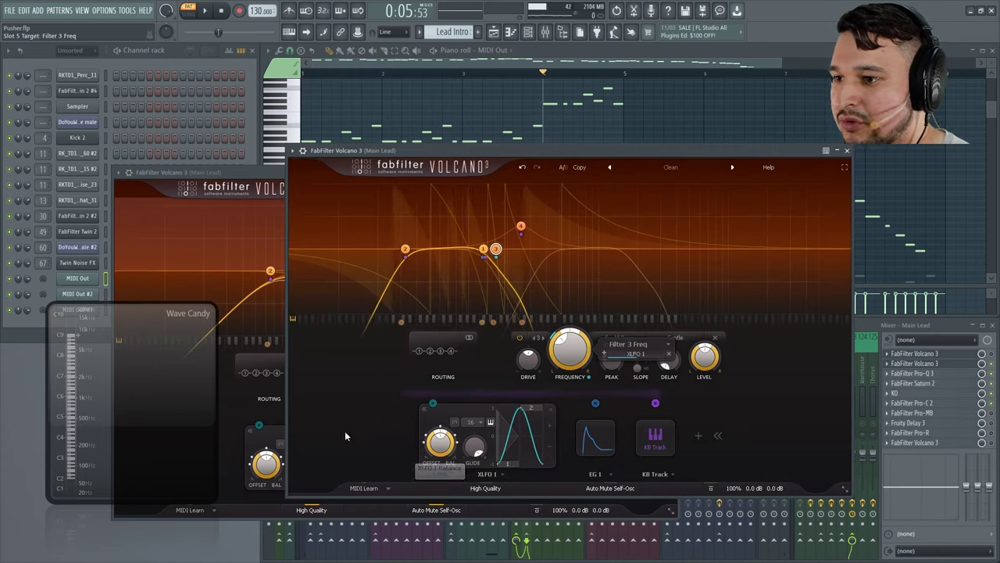
Check the Default Setting XLFO 1 targets and assign the Clean instance's XLFO 1 to filter 3's pan.
click(257, 432)
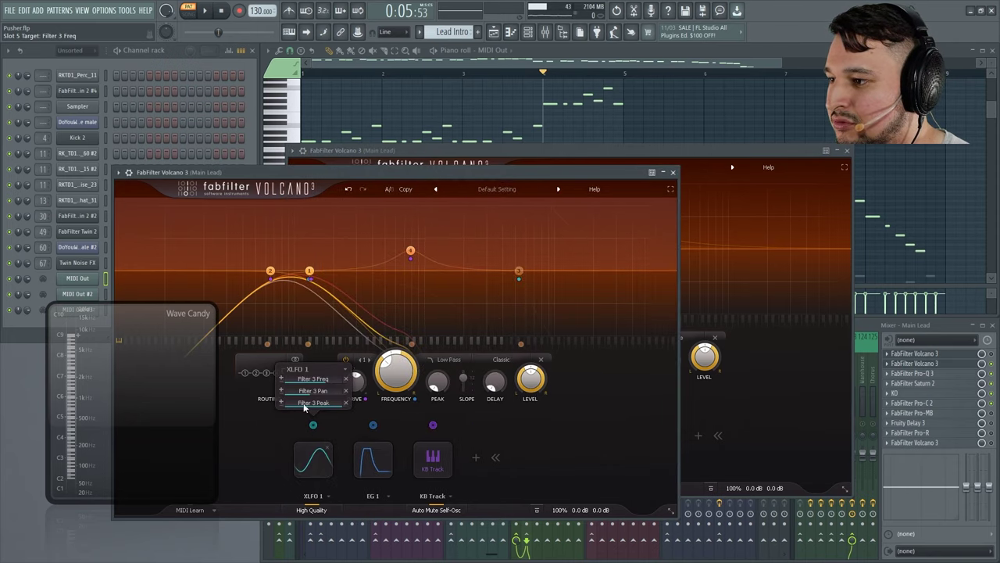
click(765, 419)
drag(487, 403, 655, 355)
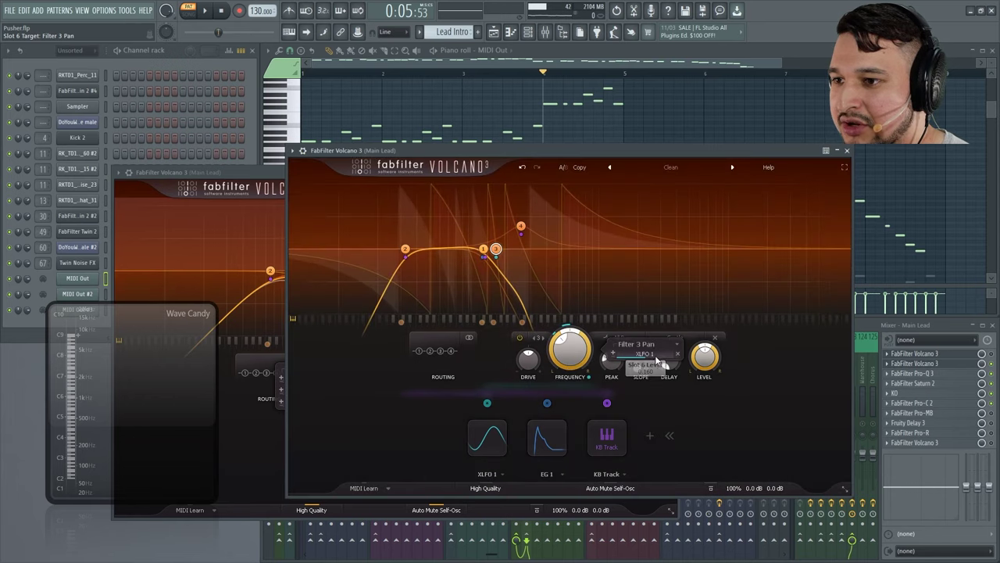
Recheck the Default Setting XLFO 1 targets and assign the Clean instance's XLFO 1 to filter 3's peak.
click(258, 407)
mouse_move(310, 455)
mouse_move(262, 428)
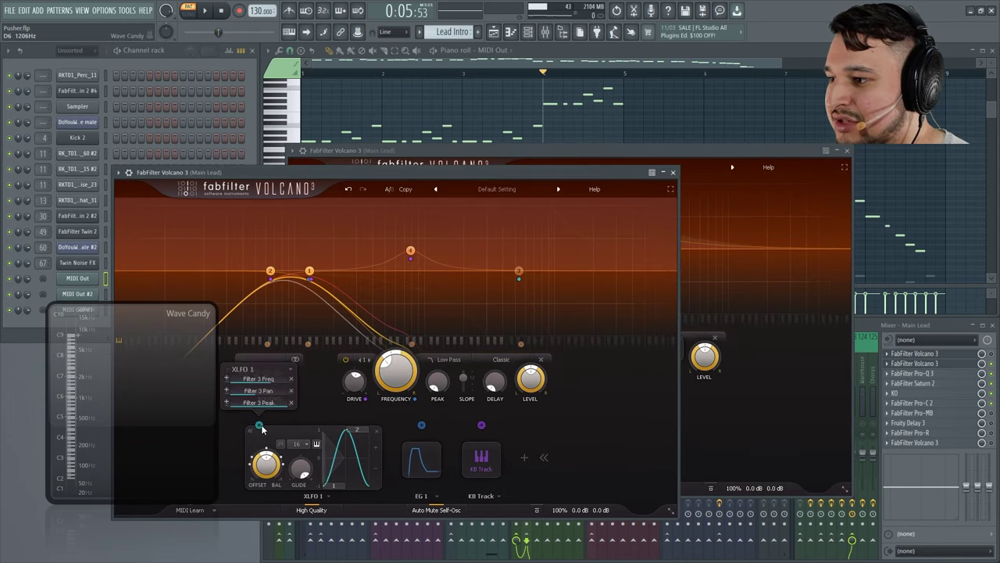
click(485, 401)
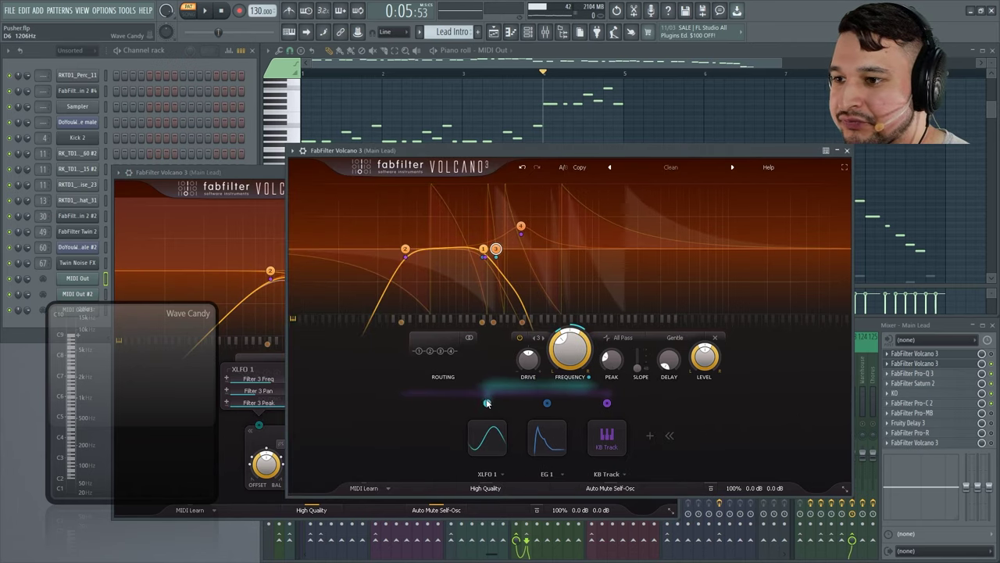
drag(485, 407, 675, 369)
Audition the lead with the XLFO modulation, close both Volcano 3 windows and stop playback.
key(space)
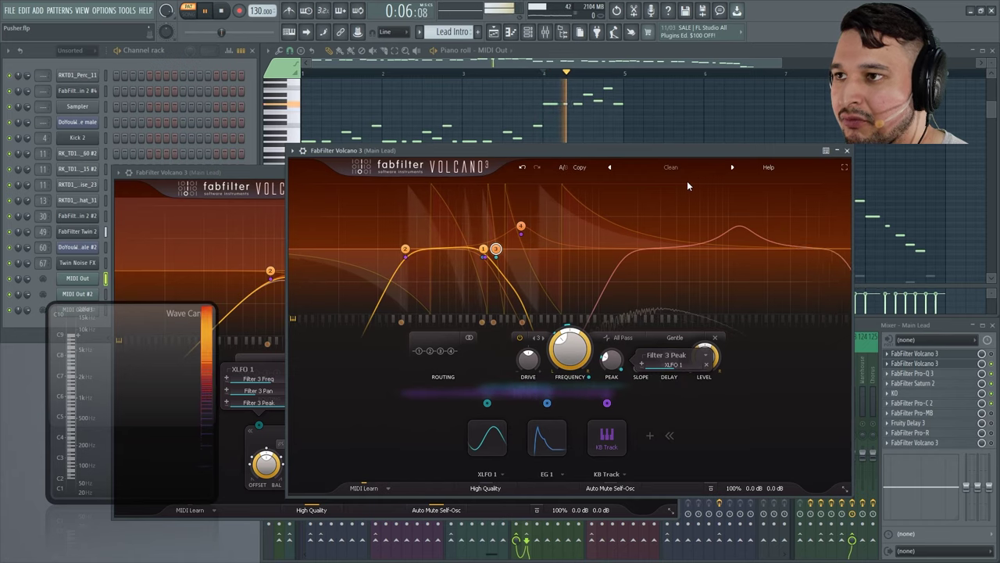
click(270, 168)
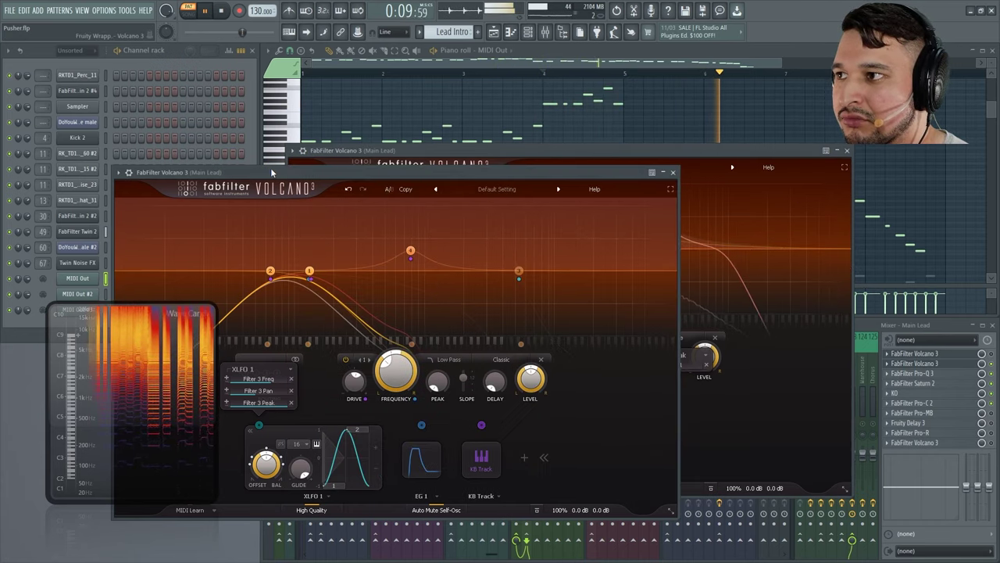
click(670, 173)
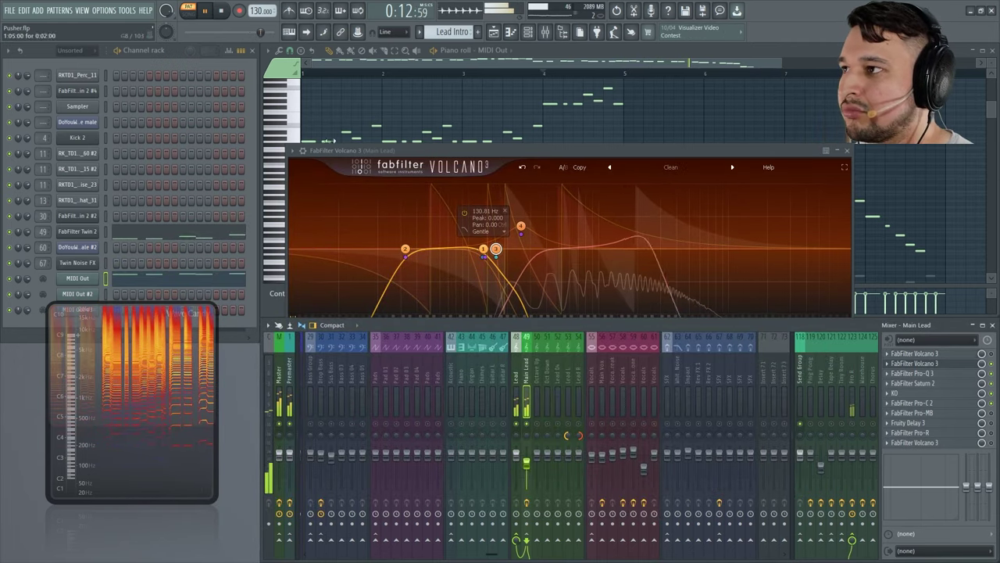
key(space)
click(571, 65)
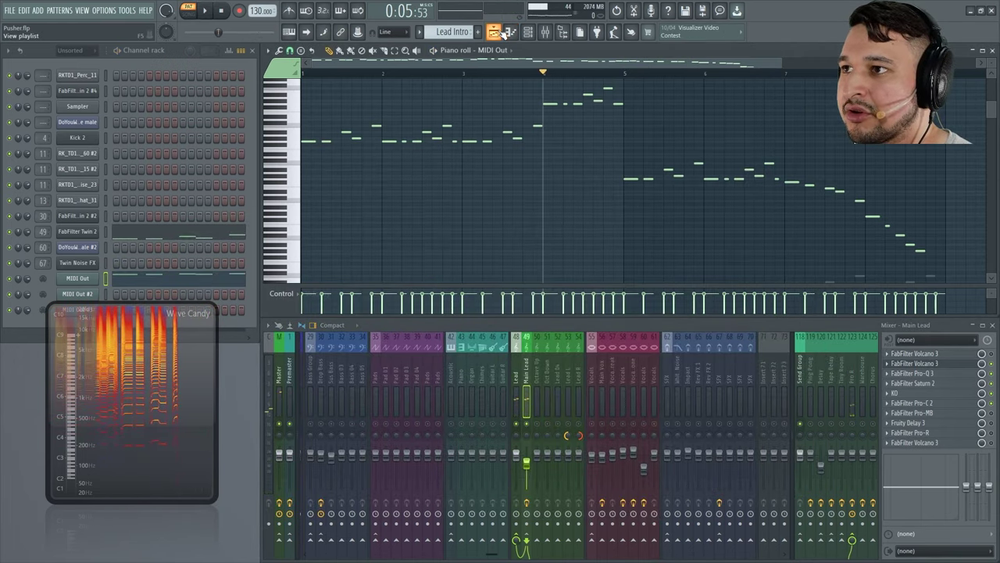
Show the playlist, clear the time selection at the LEAD marker and play the arrangement in song mode.
key(F5)
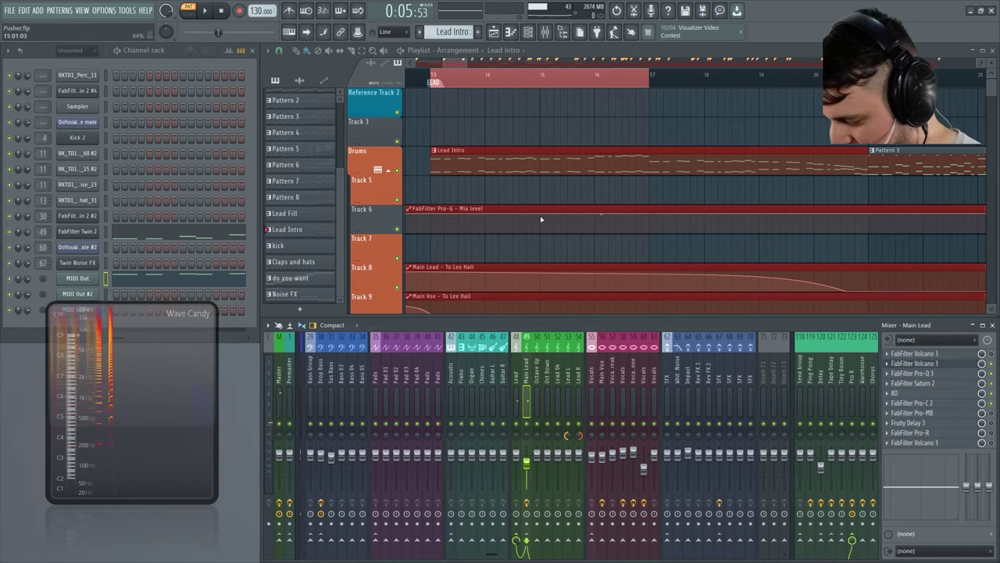
drag(446, 88, 650, 103)
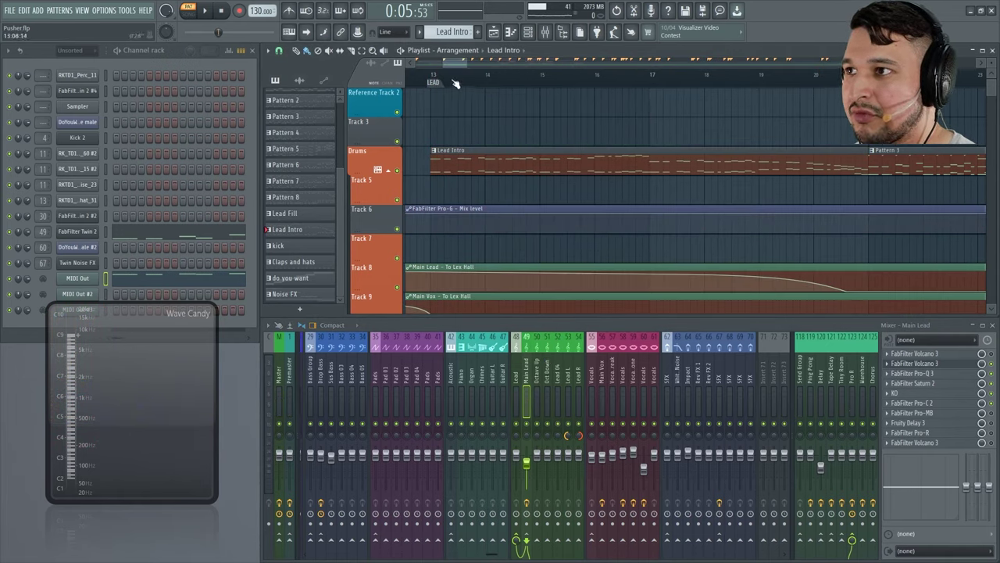
key(space)
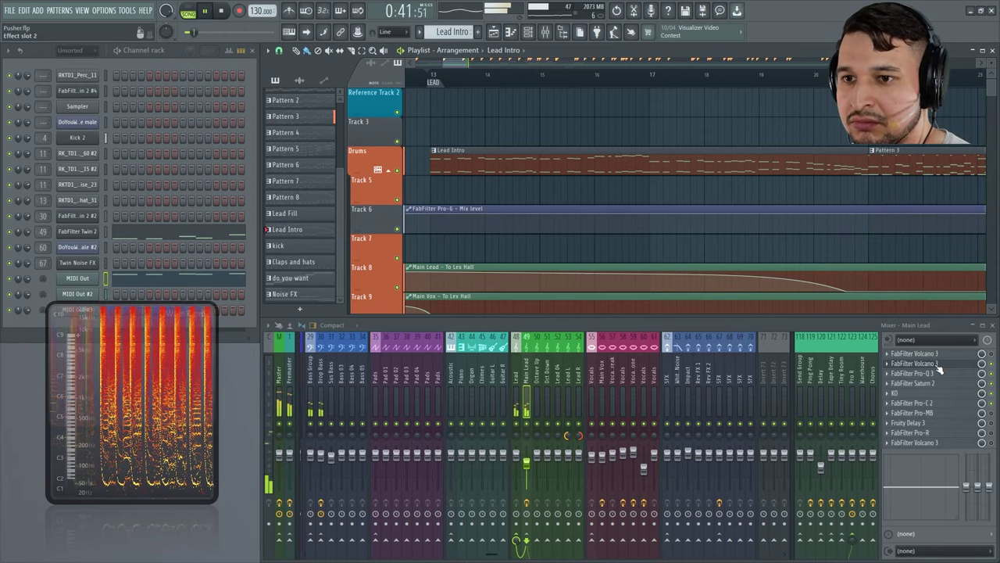
scroll(833, 260, down, 2)
scroll(833, 260, up, 1)
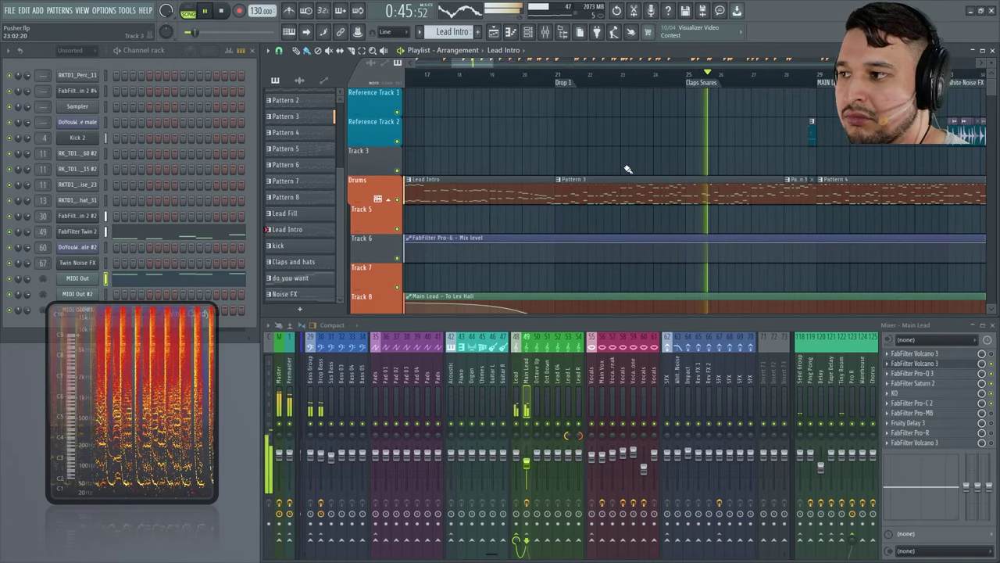
Reopen the Clean Volcano 3 on Main Lead and raise the sustain level of EG 1 during playback.
click(922, 365)
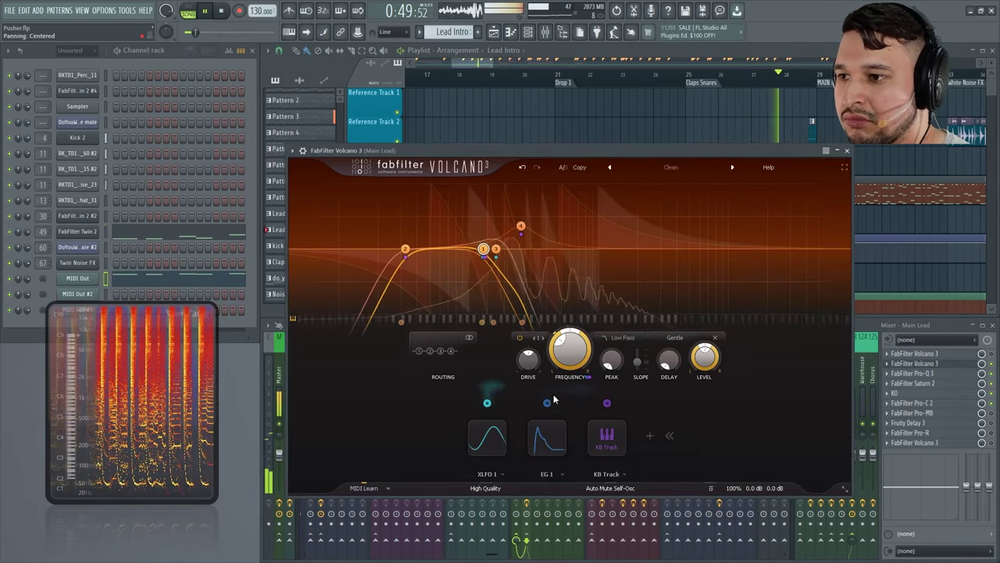
click(554, 439)
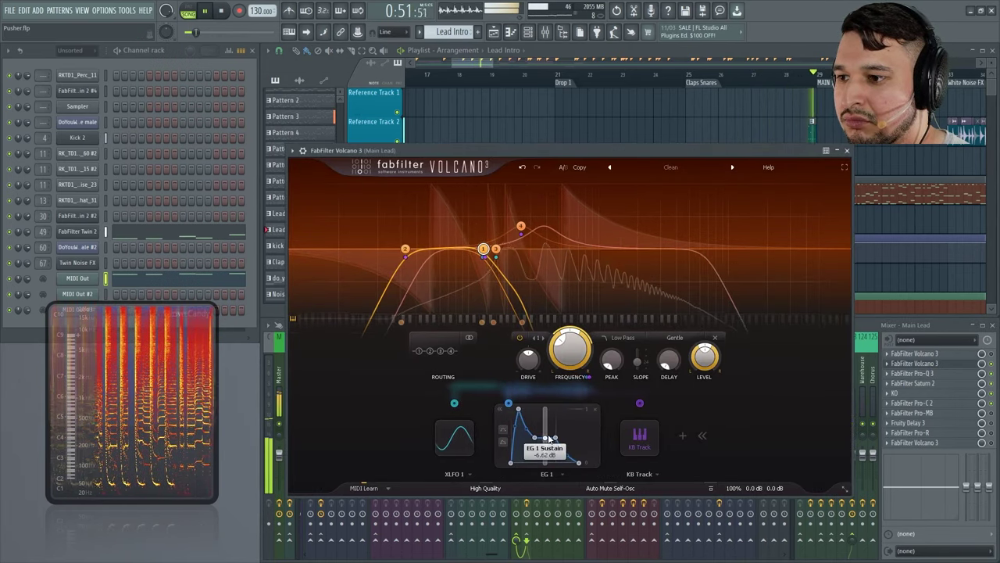
drag(545, 438, 569, 379)
Adjust the EG 1 modulation level on filter 1's frequency to 0.991 while the song plays.
mouse_move(545, 391)
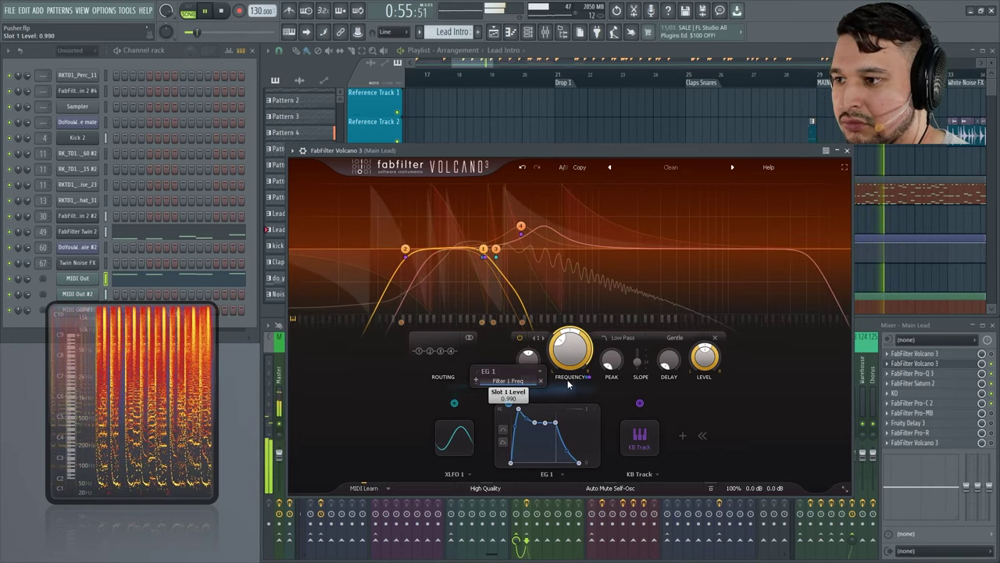
drag(566, 379, 567, 381)
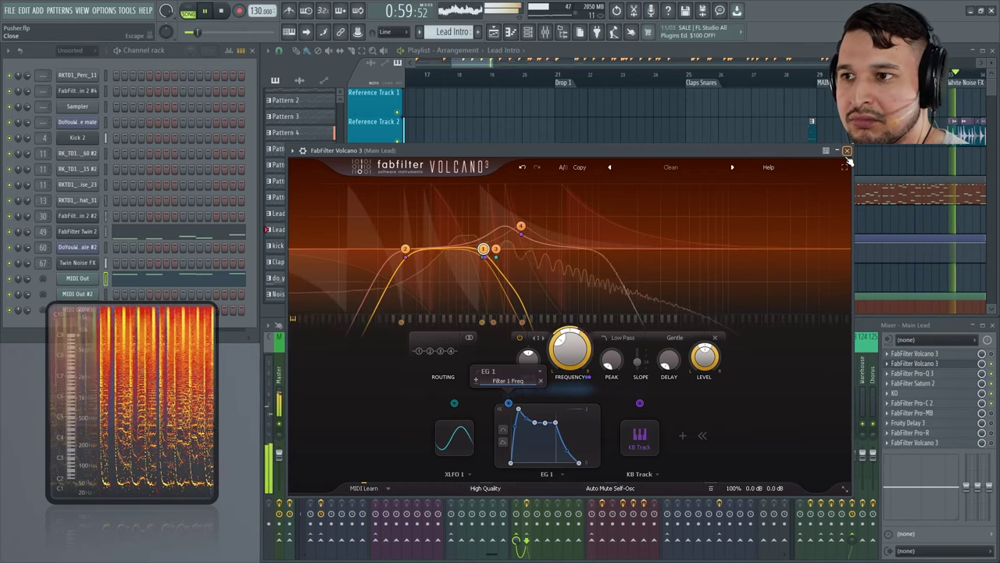
click(516, 386)
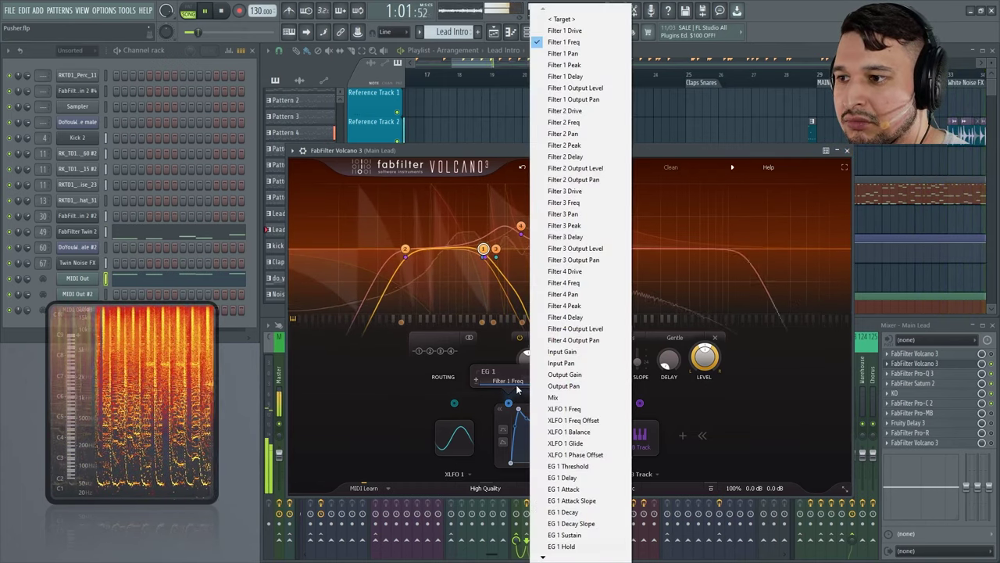
click(508, 385)
click(524, 383)
click(516, 384)
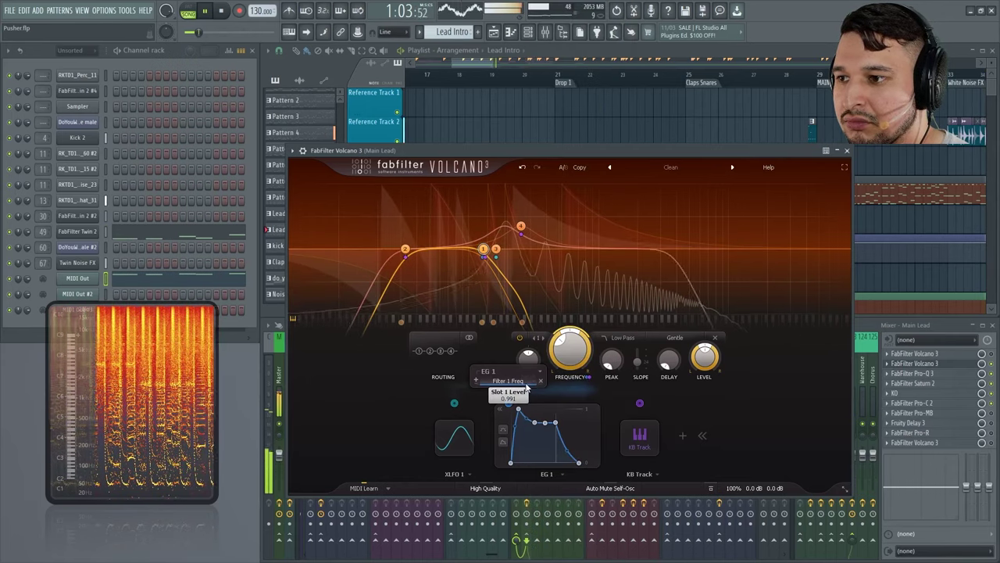
click(514, 383)
click(512, 384)
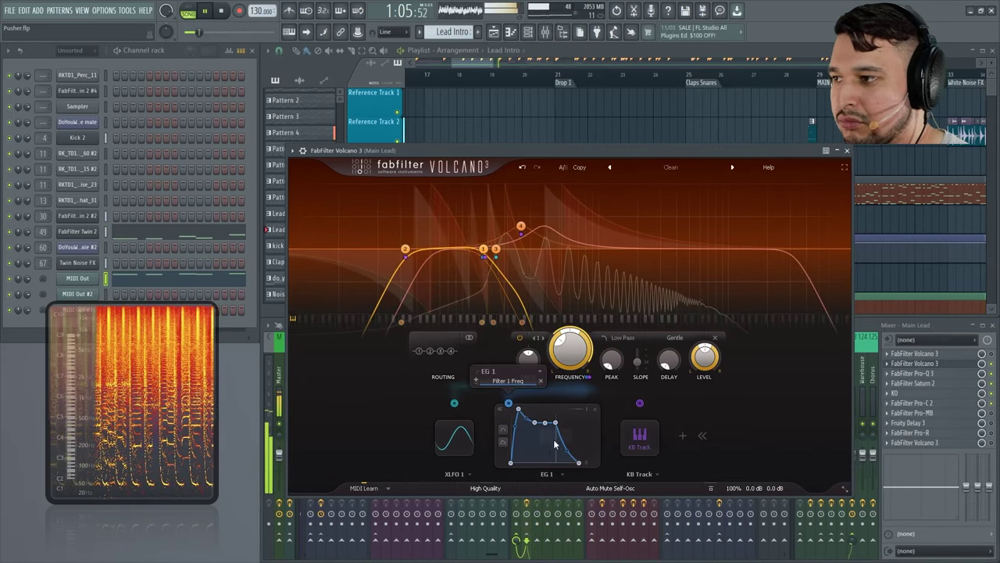
Lower the sustain level of EG 1 to -5.61 dB during playback and close the Volcano 3 window.
drag(545, 423, 546, 431)
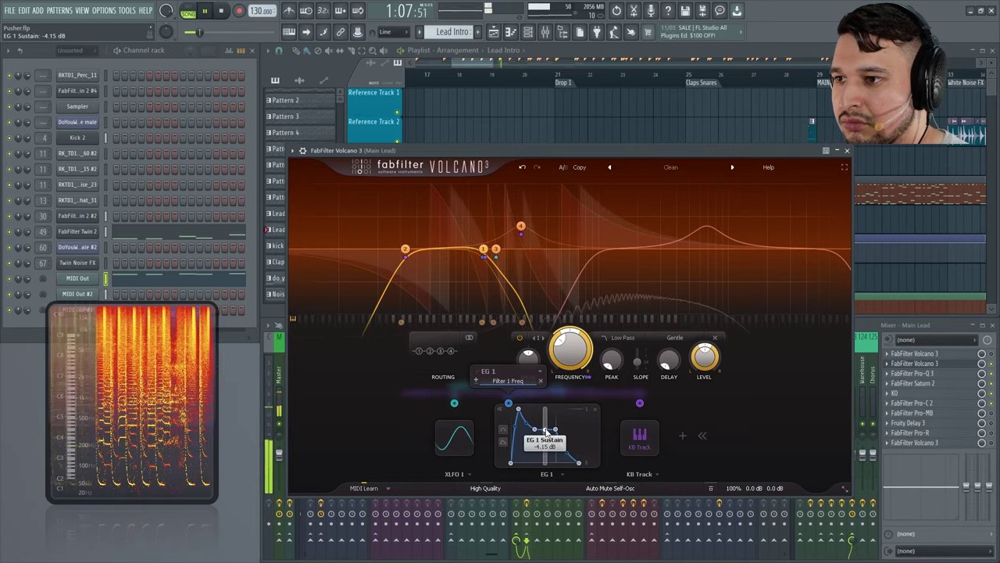
drag(547, 431, 549, 436)
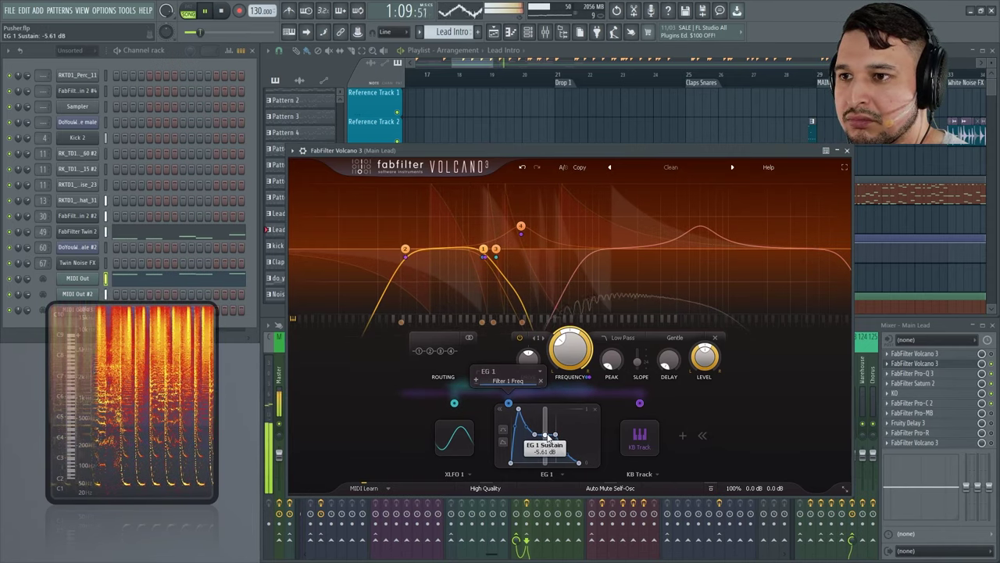
click(848, 149)
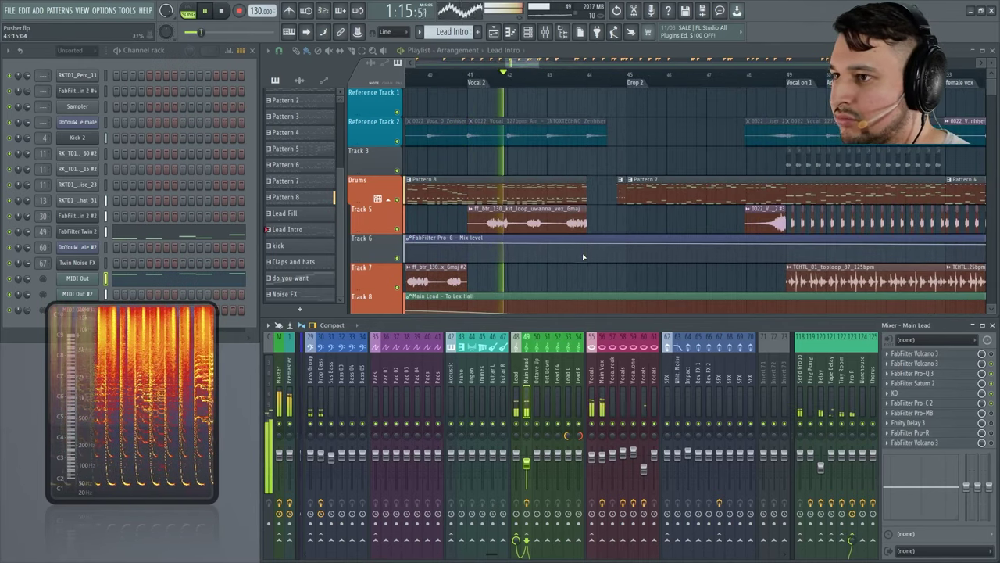
Reopen the Clean Volcano 3 on Main Lead, switch to filter 3 and disable it while the song plays.
ctrl+scroll(585, 268, up, 3)
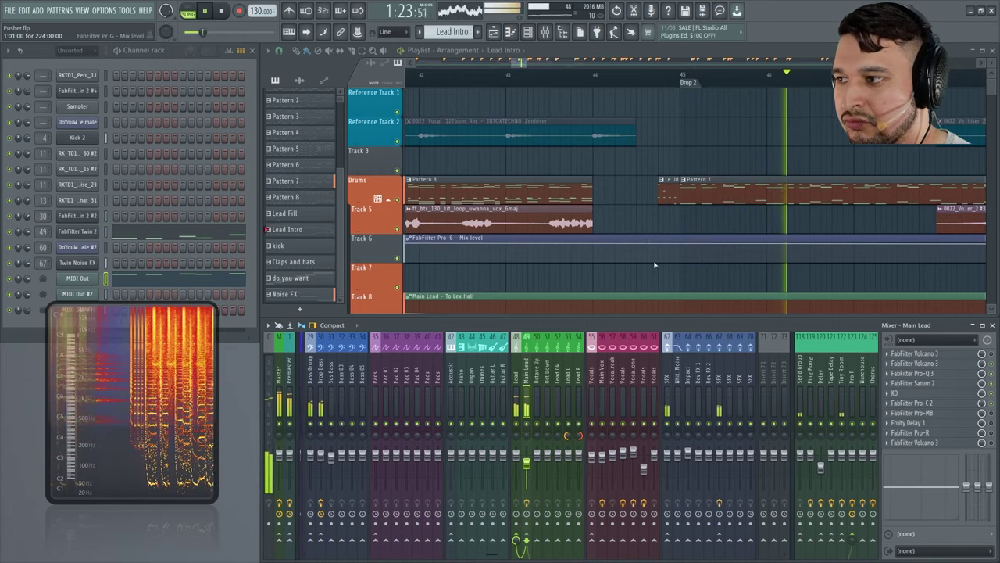
click(957, 375)
click(958, 374)
click(957, 364)
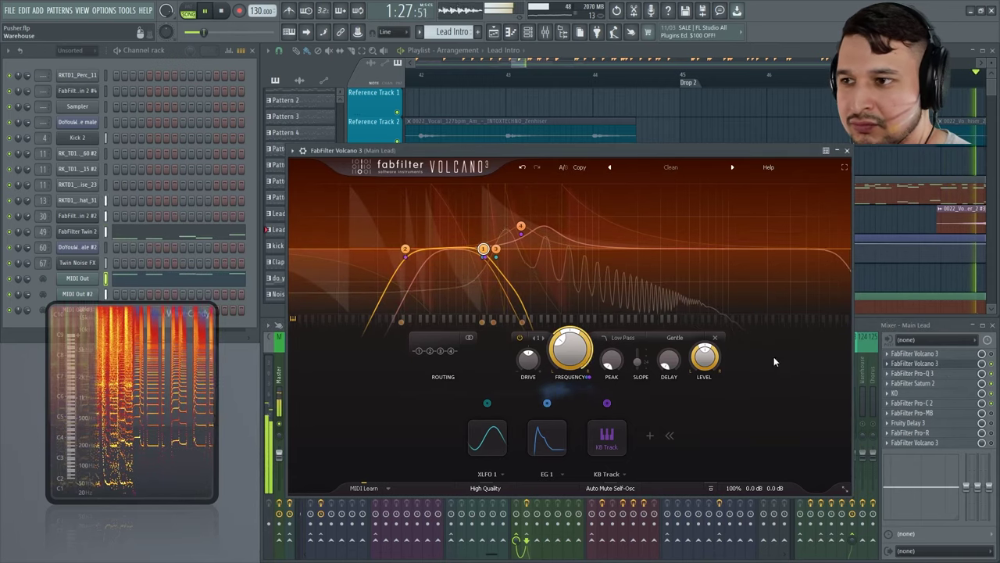
click(543, 338)
click(543, 338)
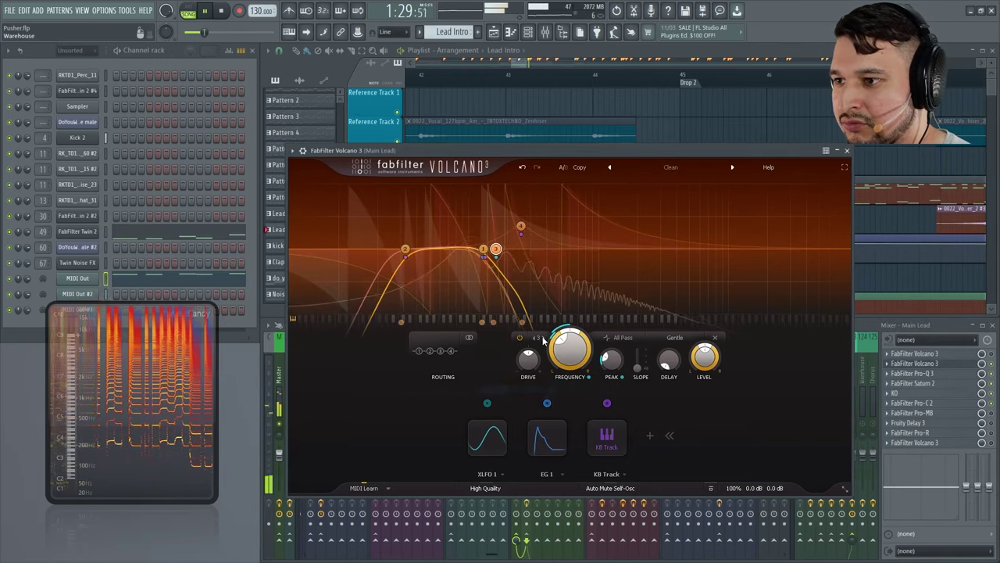
click(518, 338)
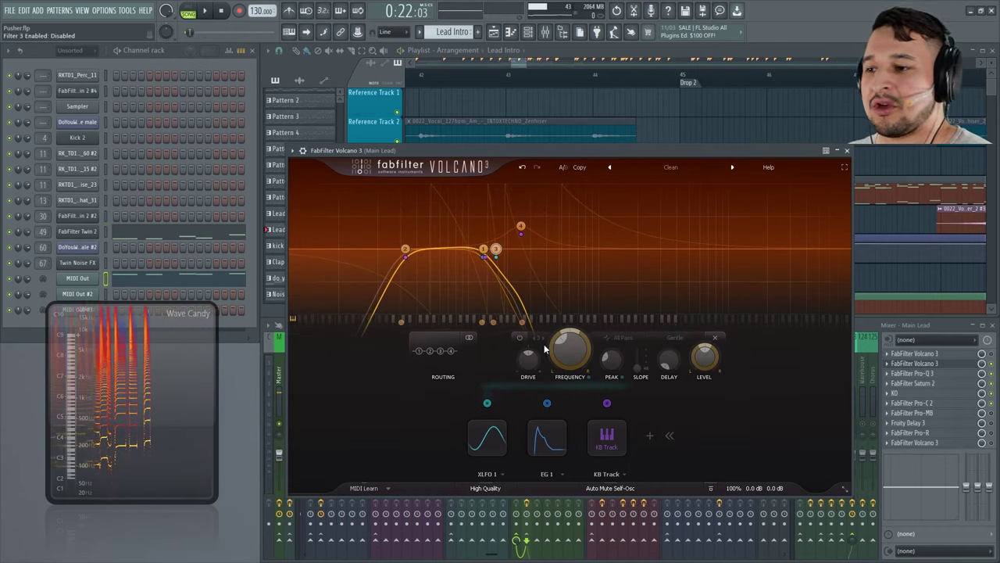
Show XLFO 1's modulation slots and lower its level on Filter 3 Pan to 0.001.
click(487, 404)
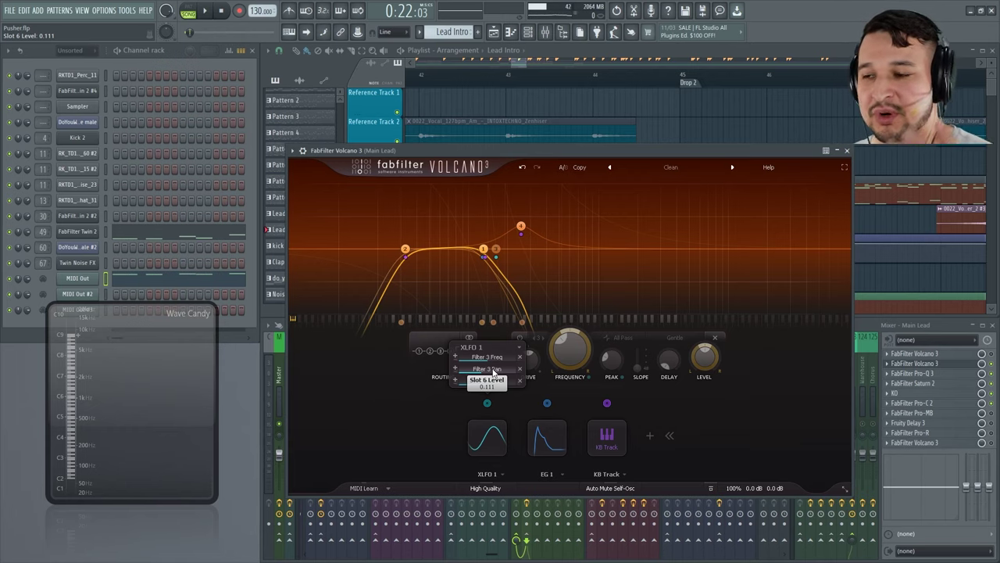
mouse_move(493, 374)
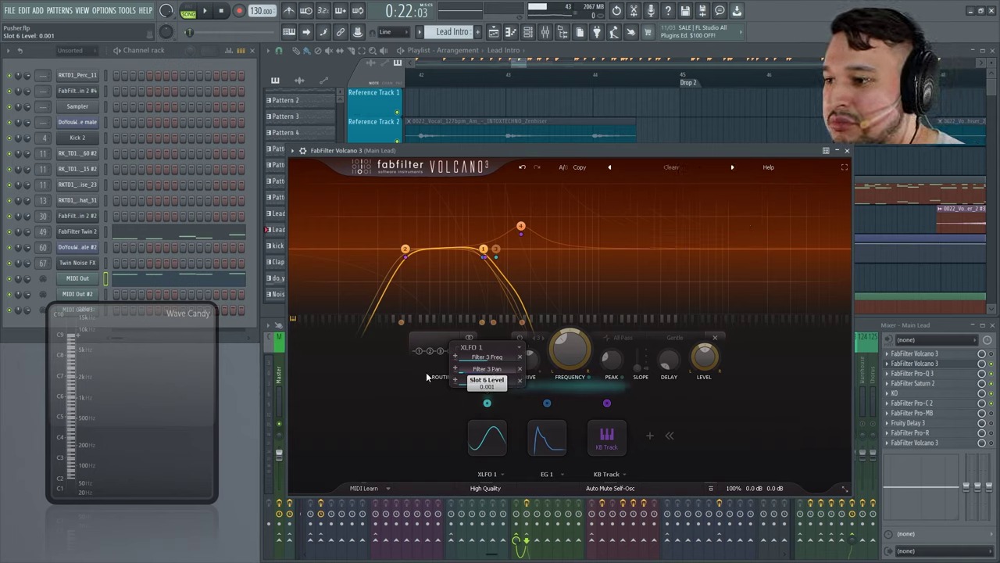
Play the song and raise filter 3's frequency to about 680 Hz.
key(space)
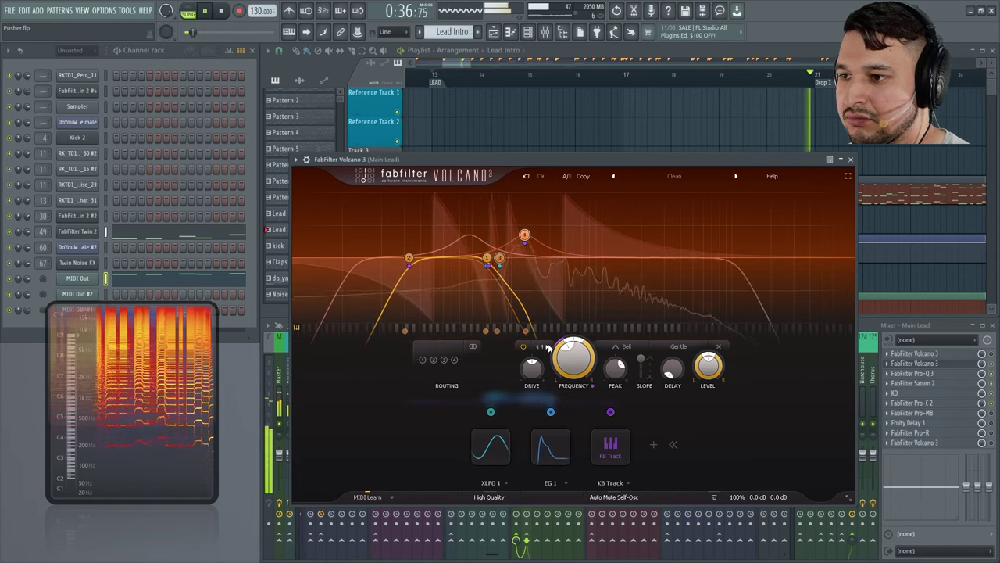
mouse_move(579, 372)
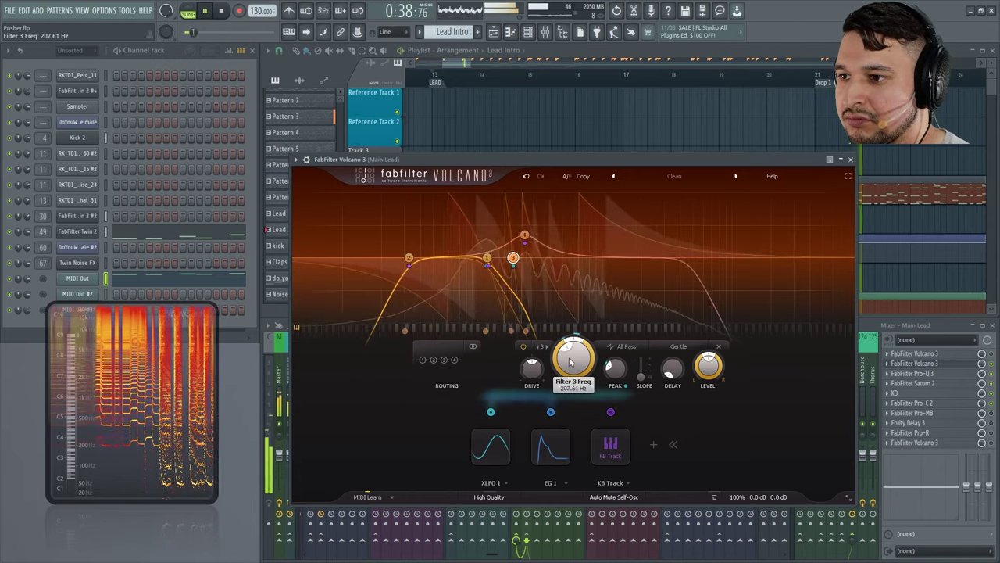
drag(567, 353, 564, 338)
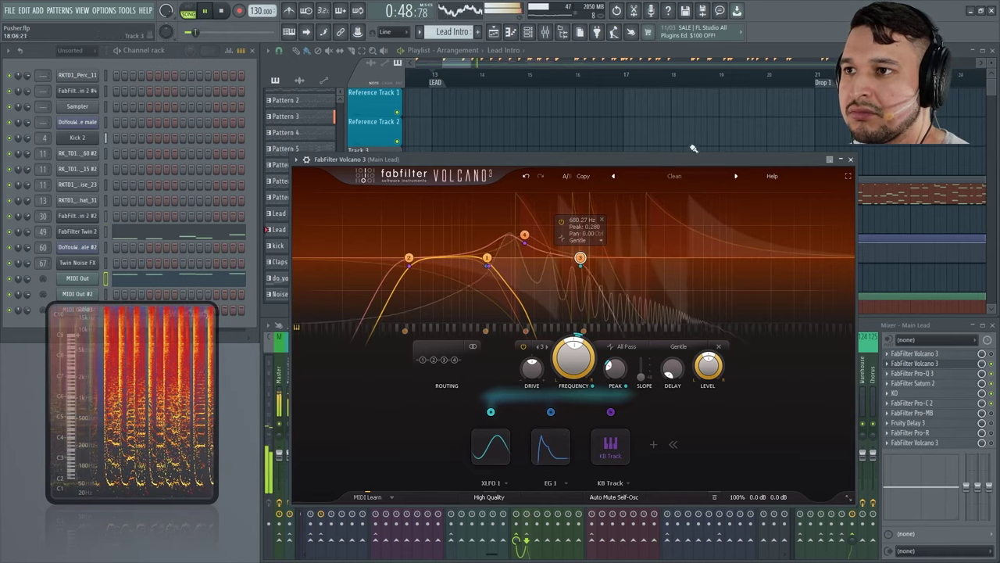
Audition the arrangement with the raised filter 3 frequency while following the playlist, and stop playback.
key(F5)
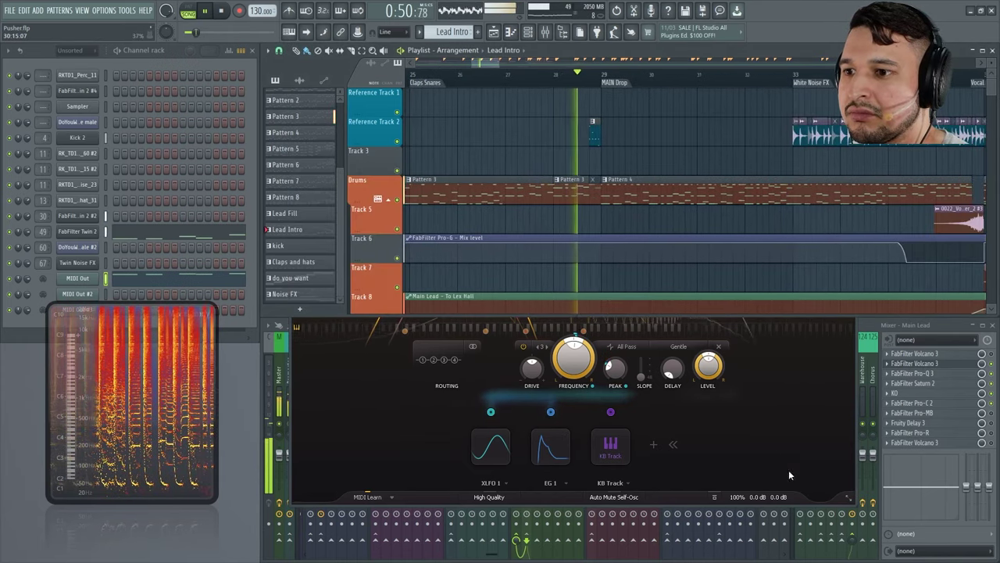
click(697, 497)
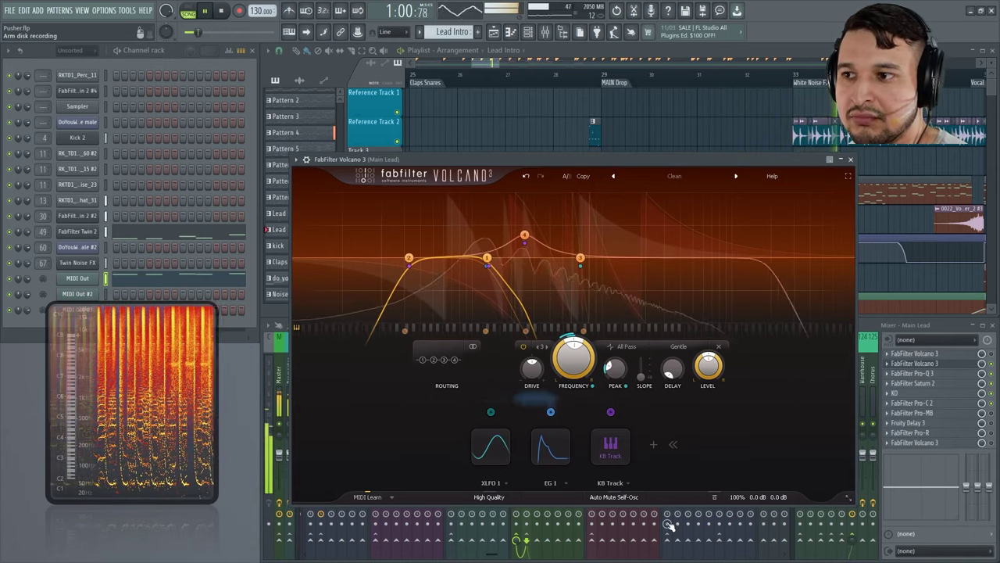
scroll(813, 134, down, 6)
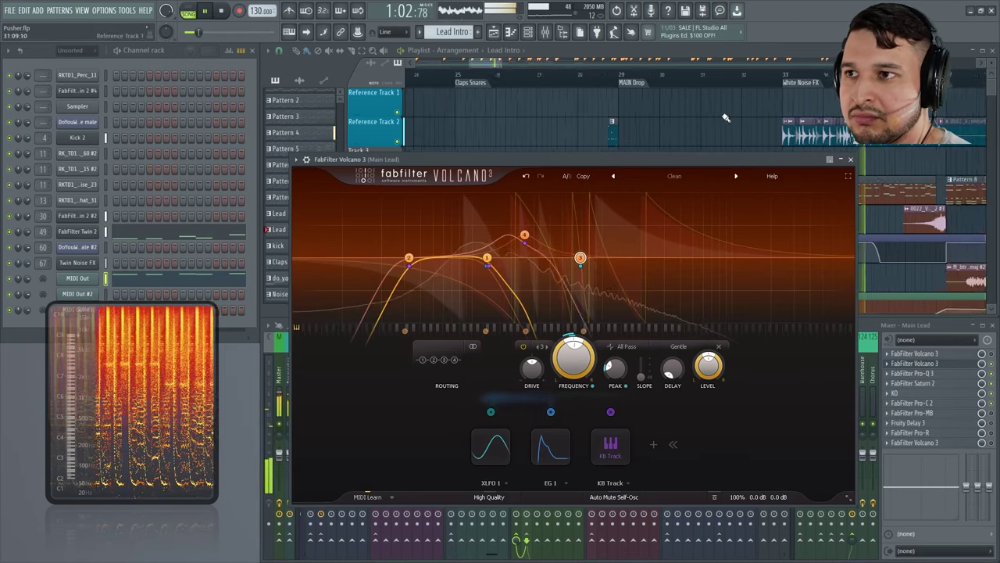
scroll(834, 136, up, 6)
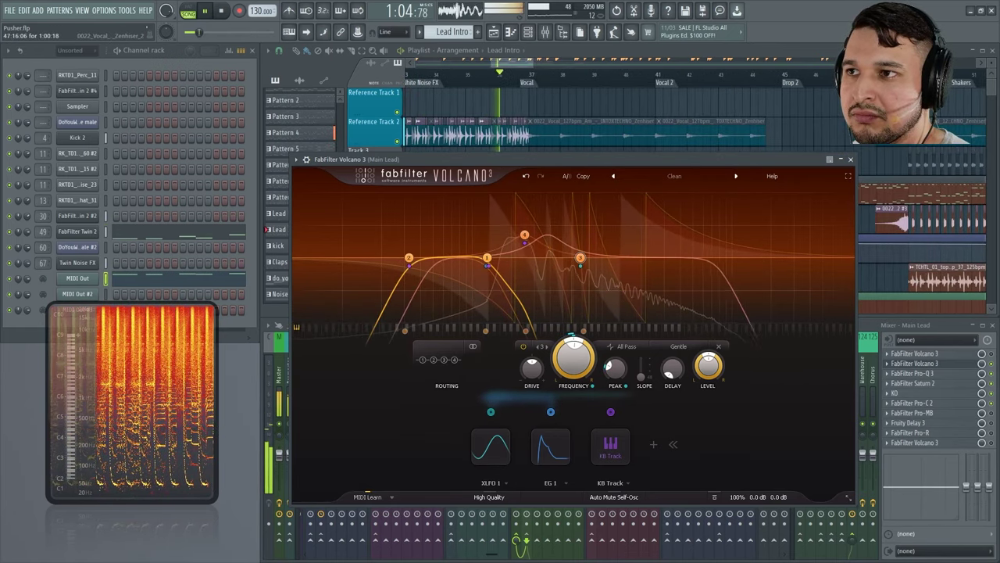
scroll(781, 127, down, 2)
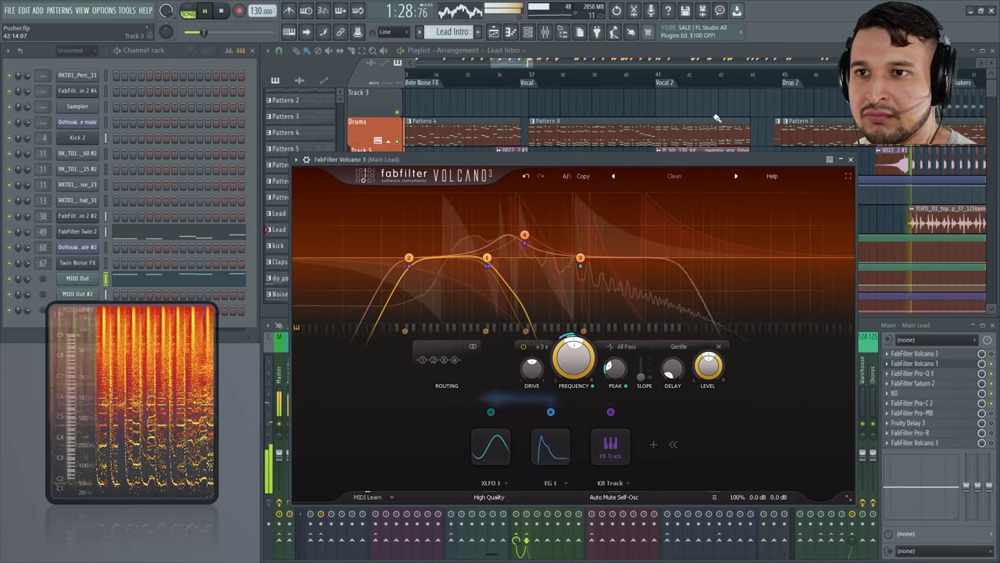
key(space)
Expand XLFO 1 and start playback from the Drop 2 marker with filter 3 disabled.
scroll(715, 117, down, 1)
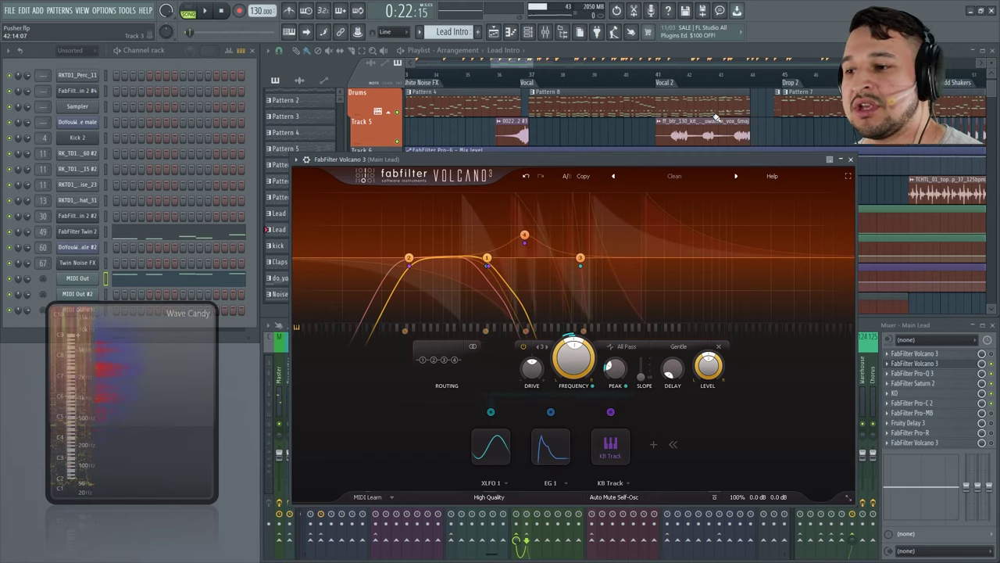
mouse_move(493, 460)
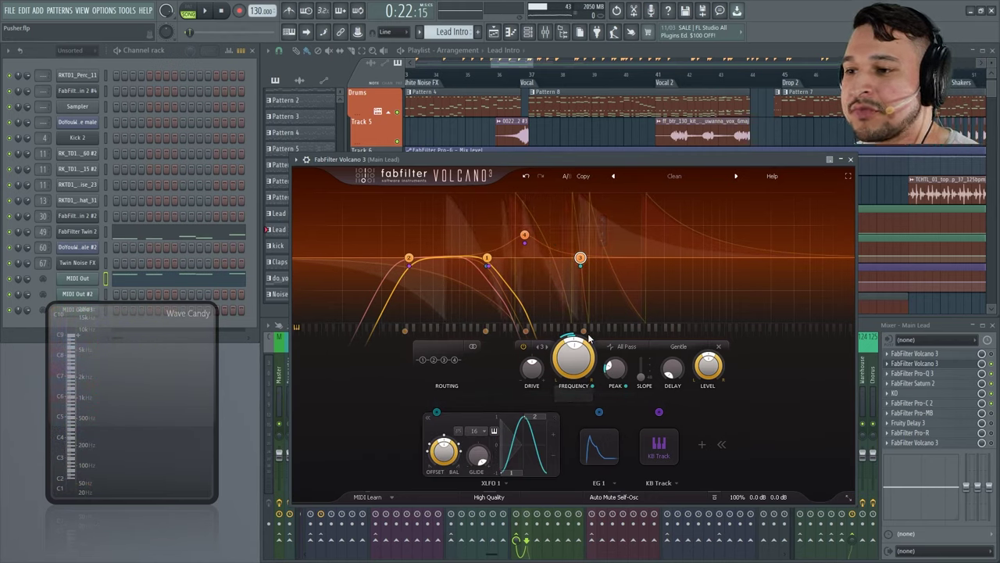
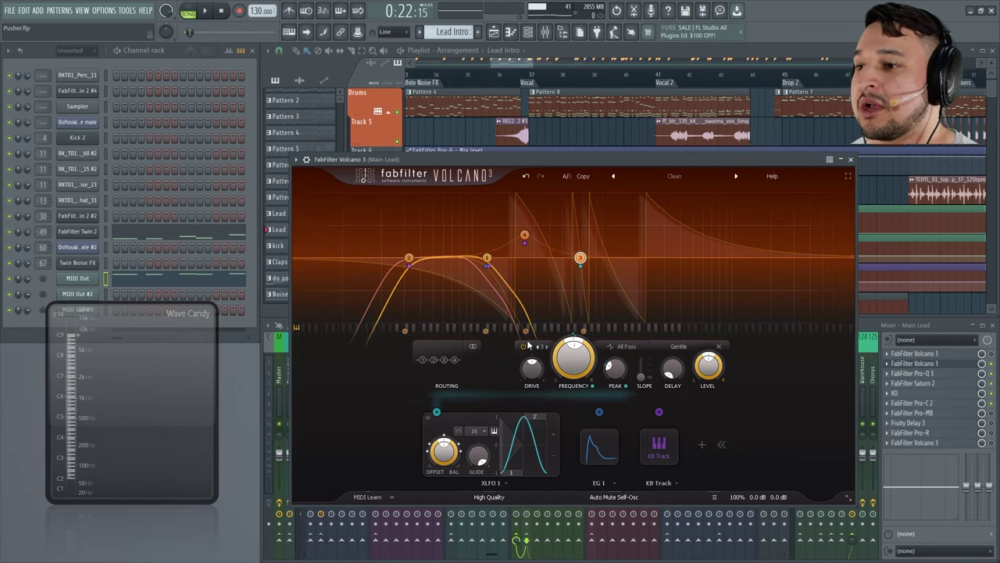
click(781, 76)
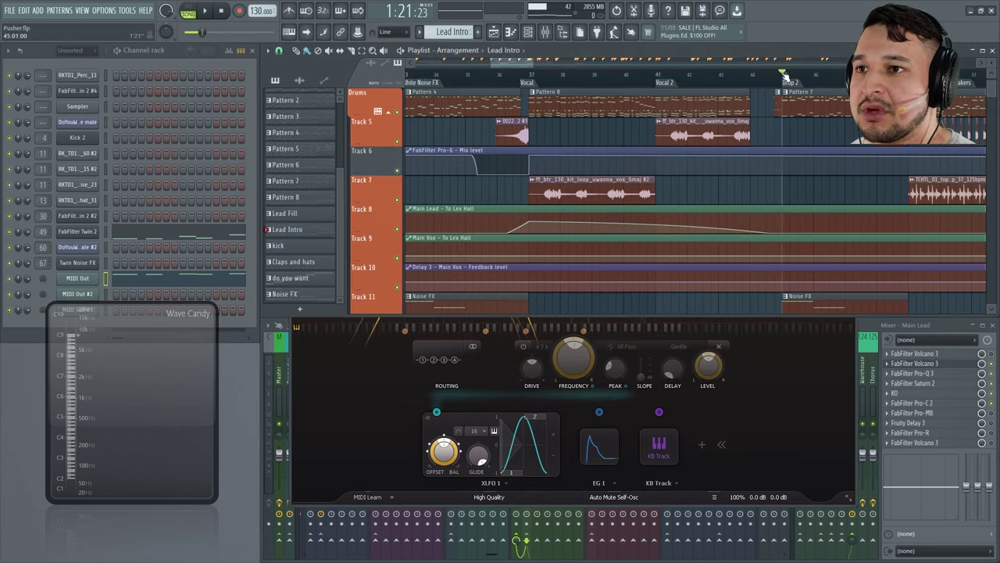
click(692, 497)
key(space)
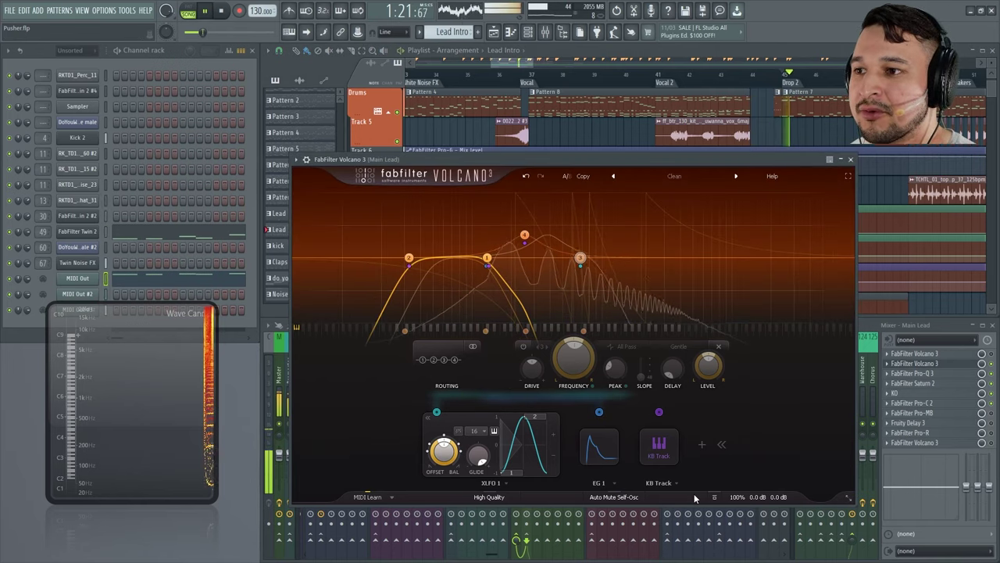
Compare Drop 2 with filter 3 switched on and off, ending with the filter disabled.
click(522, 346)
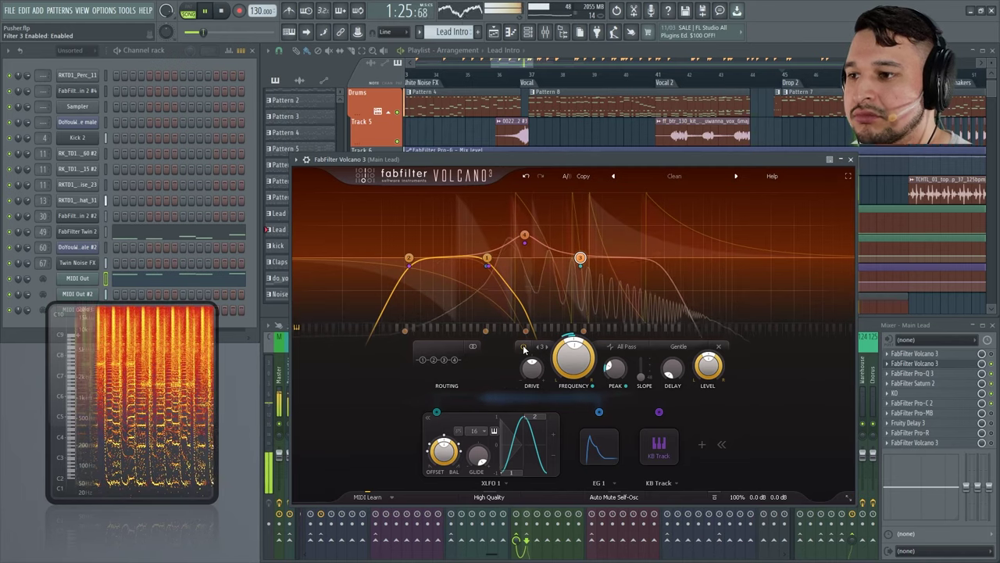
click(523, 345)
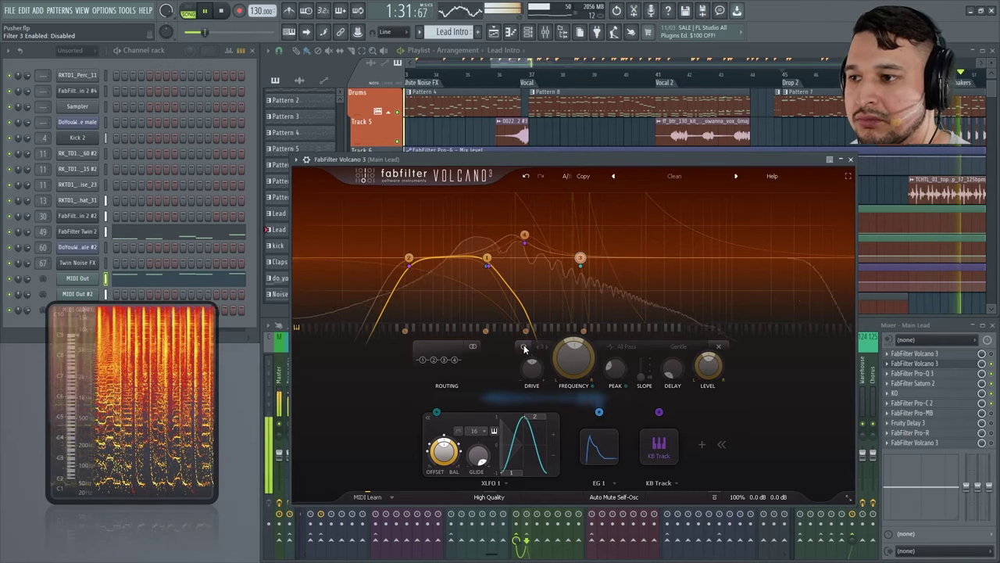
click(523, 345)
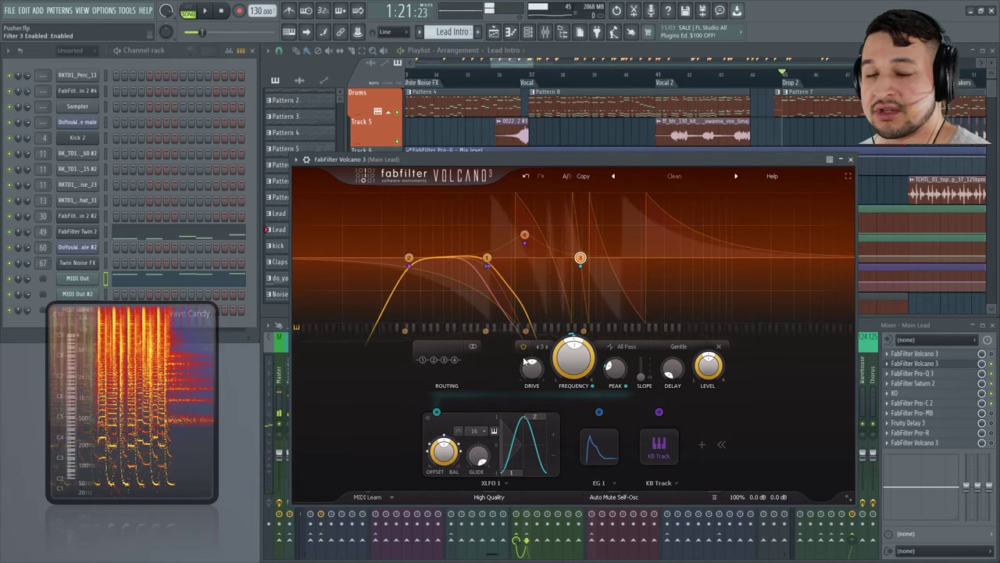
click(524, 346)
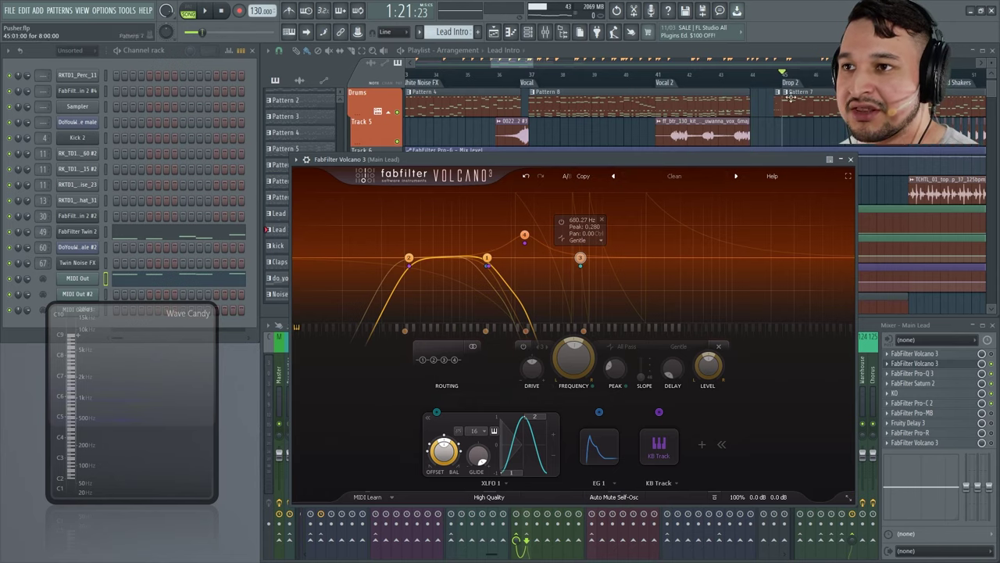
Find the Noise FX clip at Drop 2 in the playlist, solo Track 11 and audition it.
click(760, 112)
right_click(760, 112)
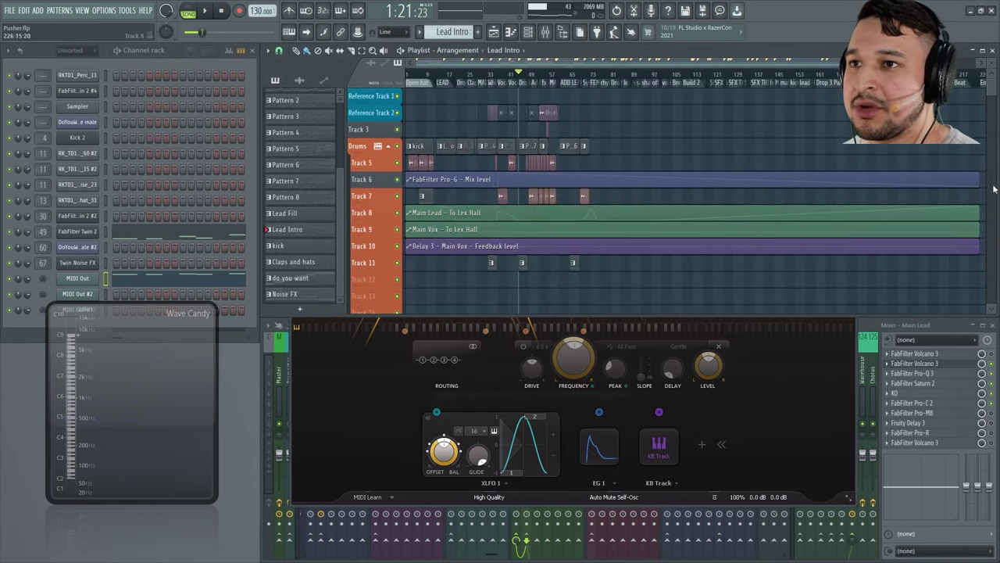
drag(941, 285, 556, 83)
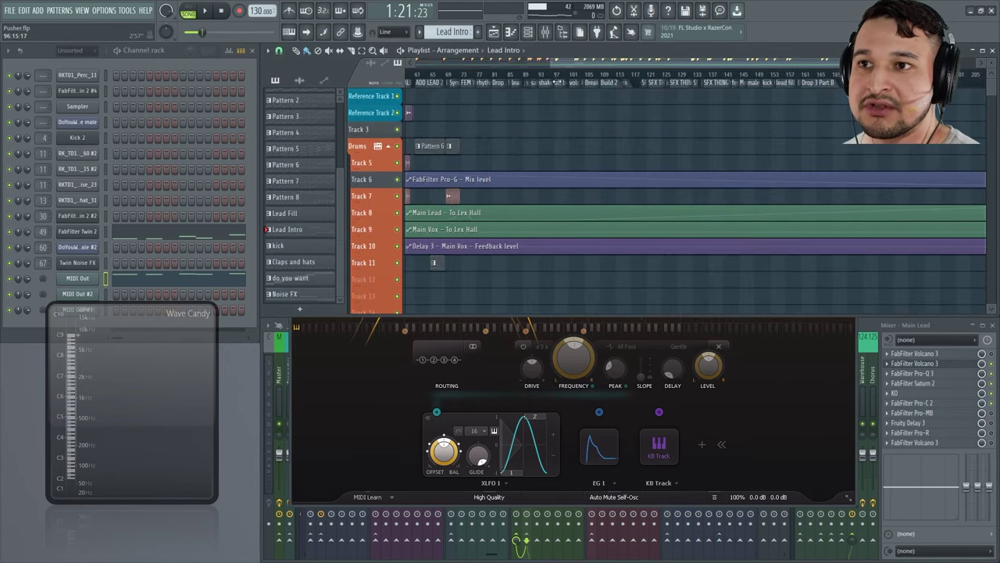
drag(954, 286, 422, 86)
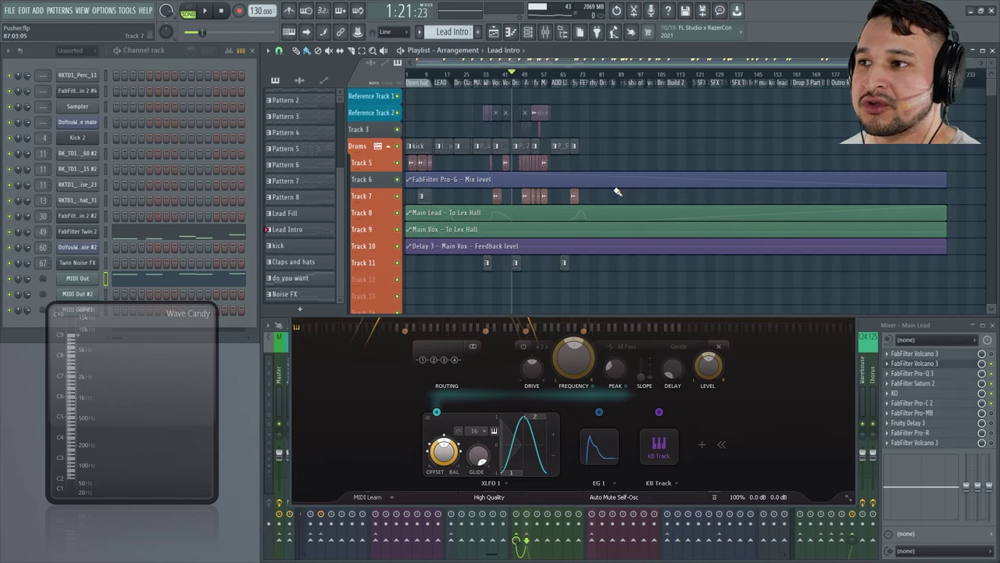
drag(520, 279, 536, 204)
scroll(536, 203, up, 4)
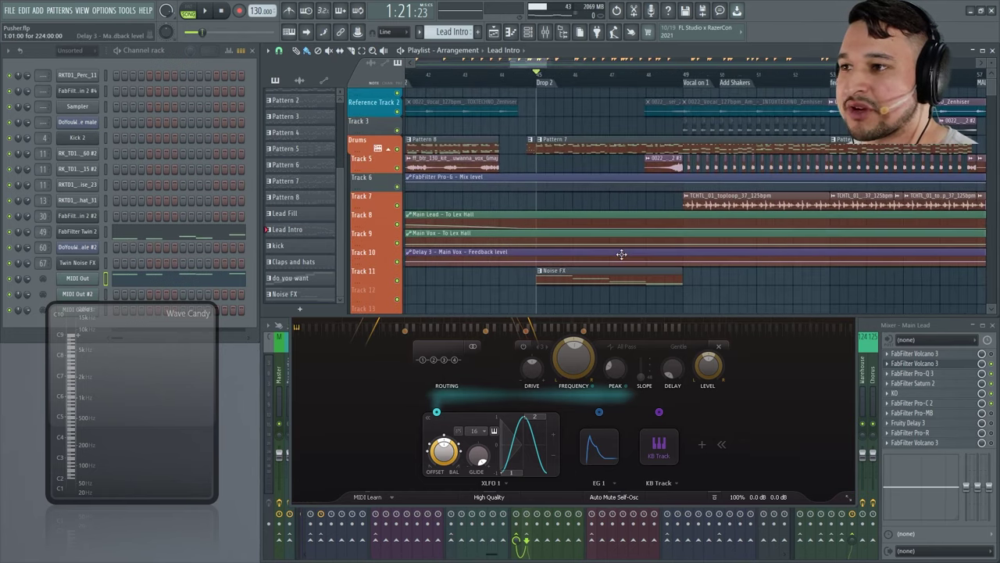
key(space)
ctrl+click(397, 280)
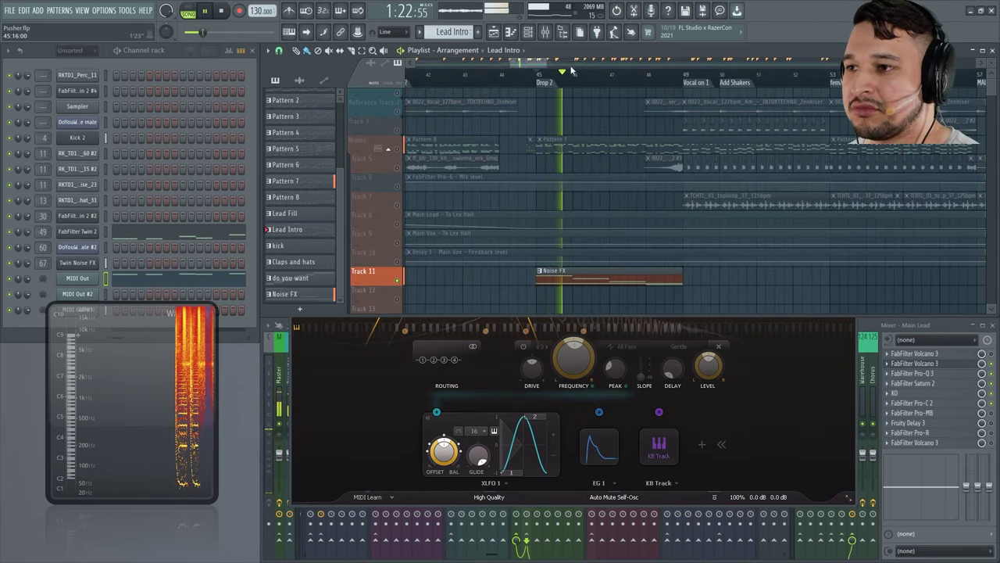
key(space)
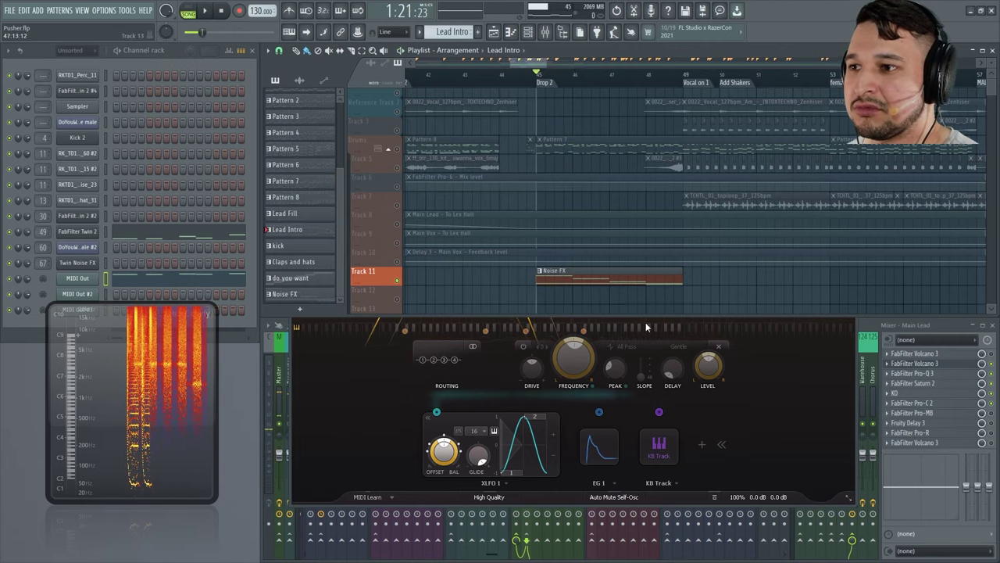
Close the Main Lead Volcano 3 and audition the White Noise Chord Volcano 3 opened from the first SFX insert of mixer track 67.
click(853, 342)
key(Escape)
click(594, 381)
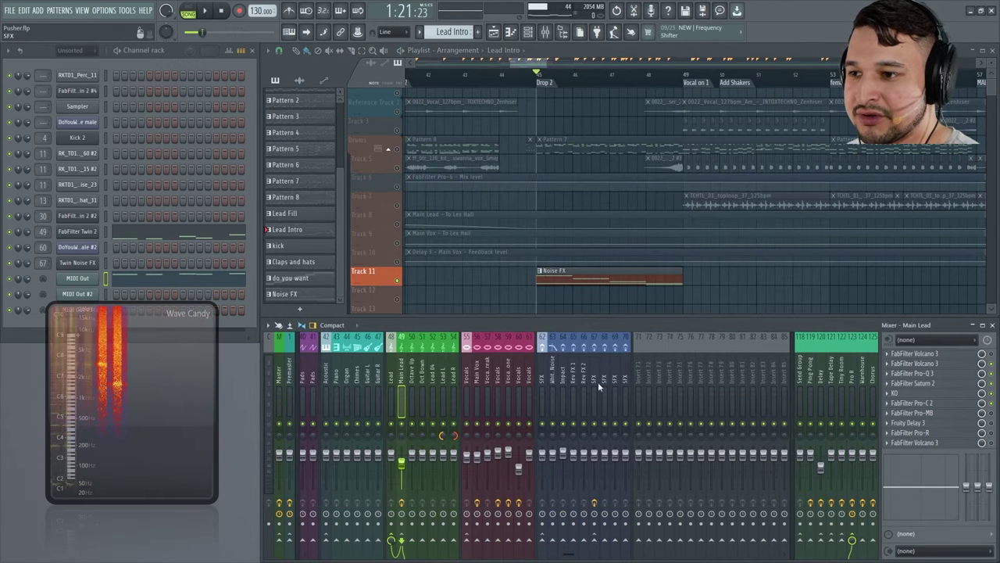
key(space)
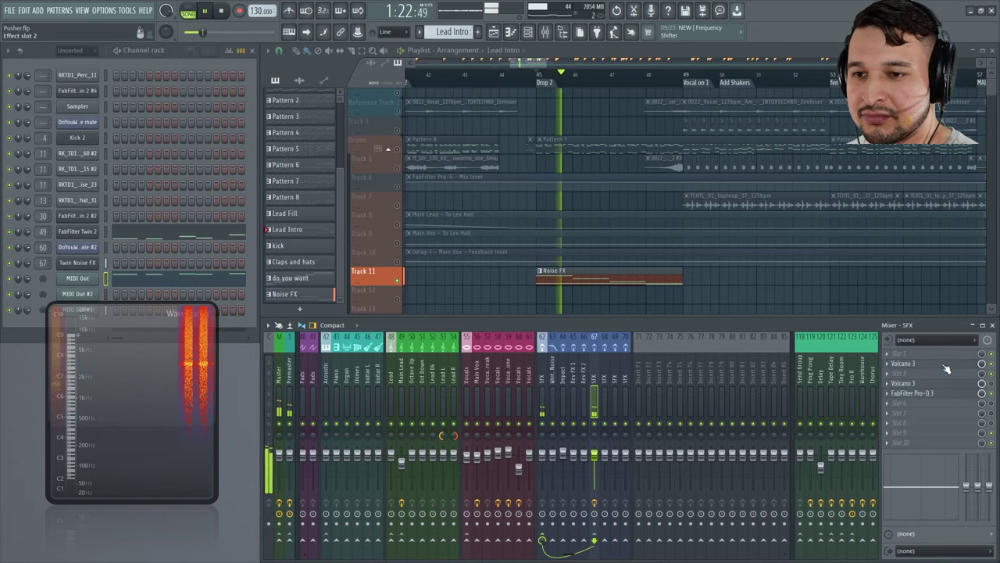
click(903, 363)
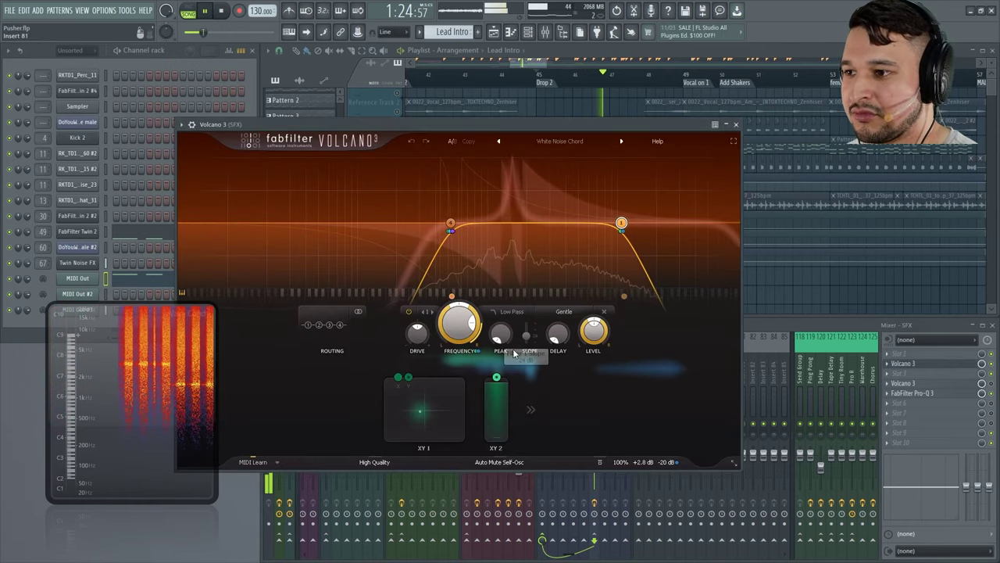
key(space)
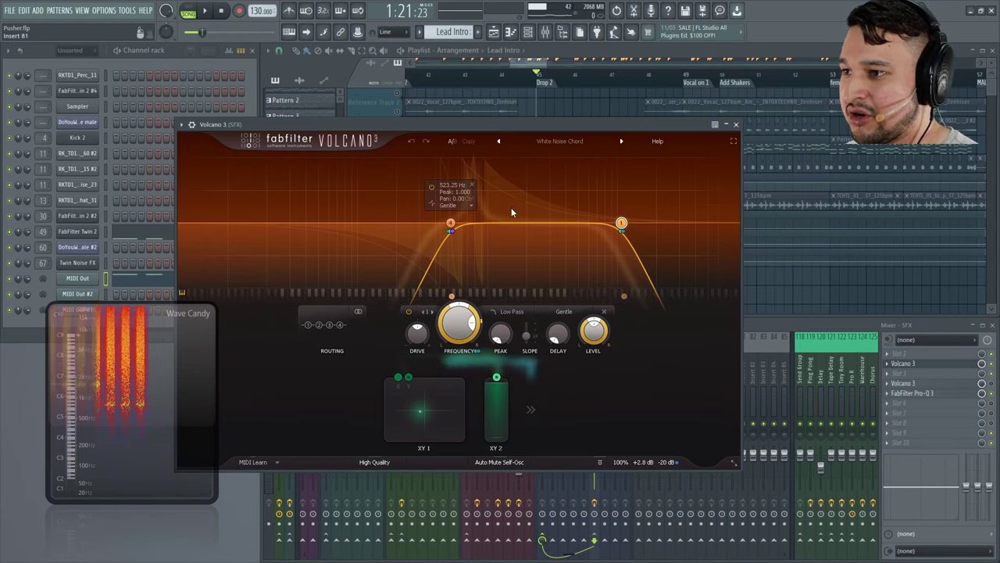
Select filter 4 of the White Noise Chord preset and audition the noise clip from Drop 2.
click(431, 313)
click(432, 314)
key(space)
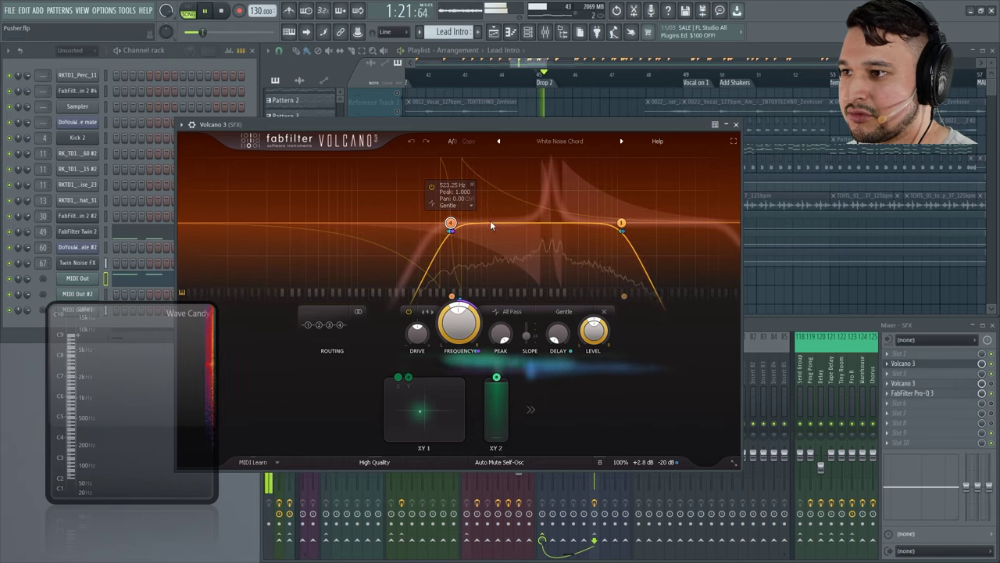
key(space)
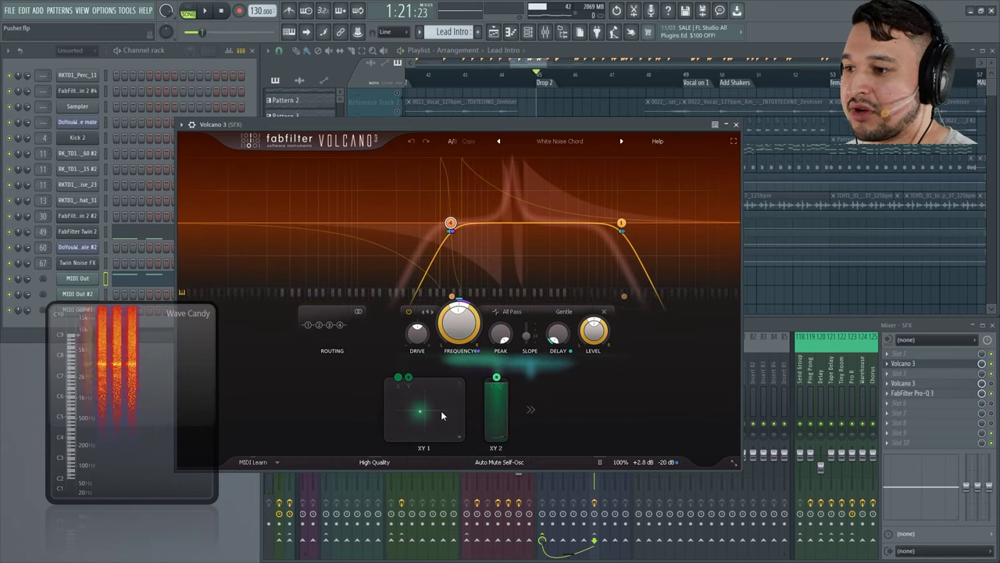
Reveal the remaining modulation sources and expand XLFO 1's settings.
click(531, 408)
click(403, 420)
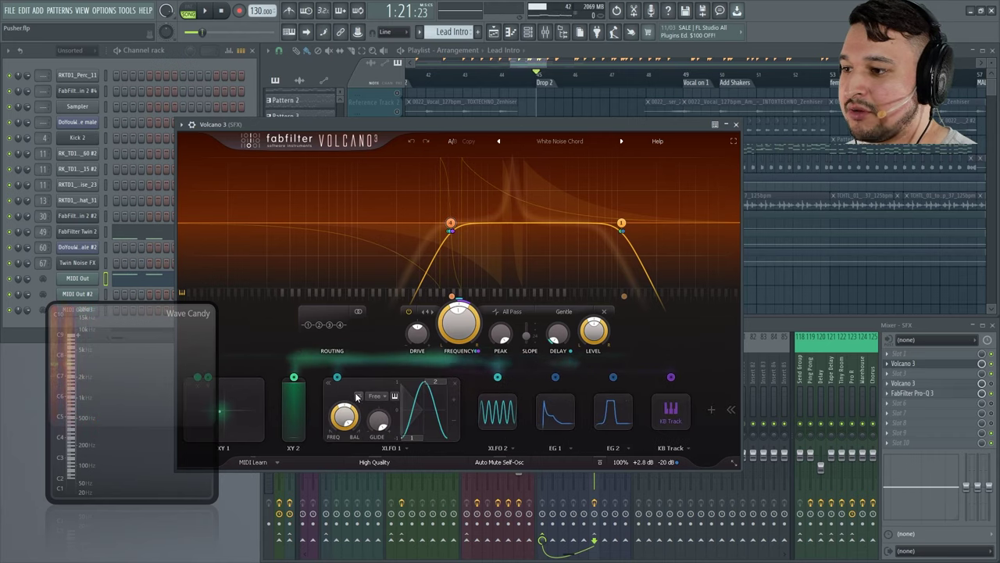
Check XLFO 1's speed sync options and display its assigned modulation targets.
click(375, 396)
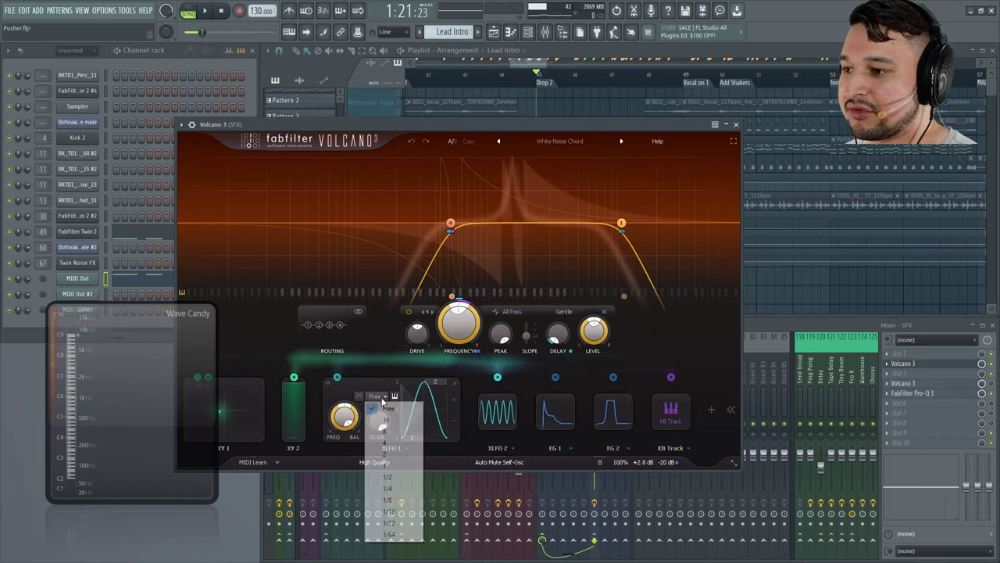
click(336, 425)
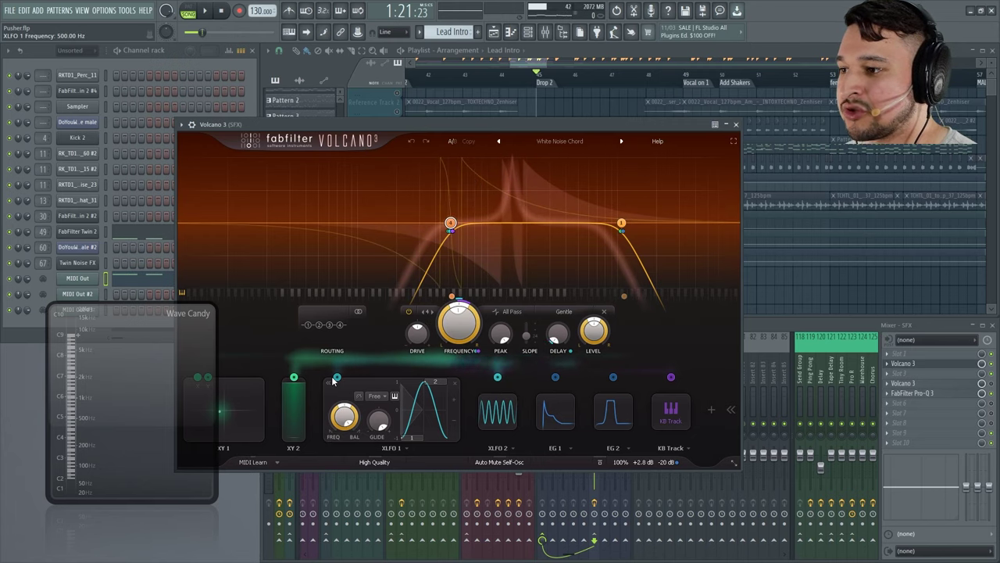
mouse_move(338, 379)
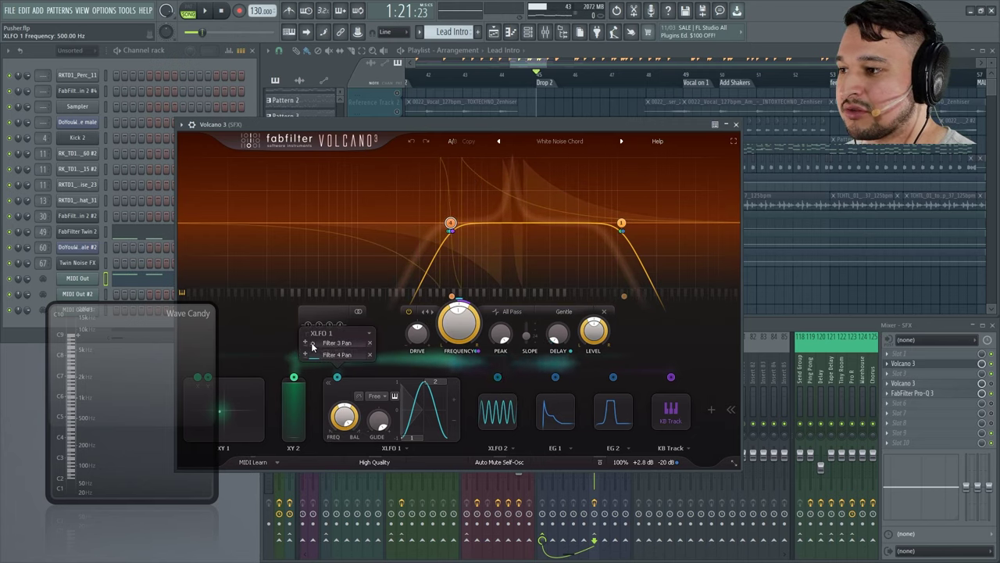
Try different XLFO 1 modulation amounts on Filter 4 Pan during playback, including 0.353, 0.149 and 0.034.
key(space)
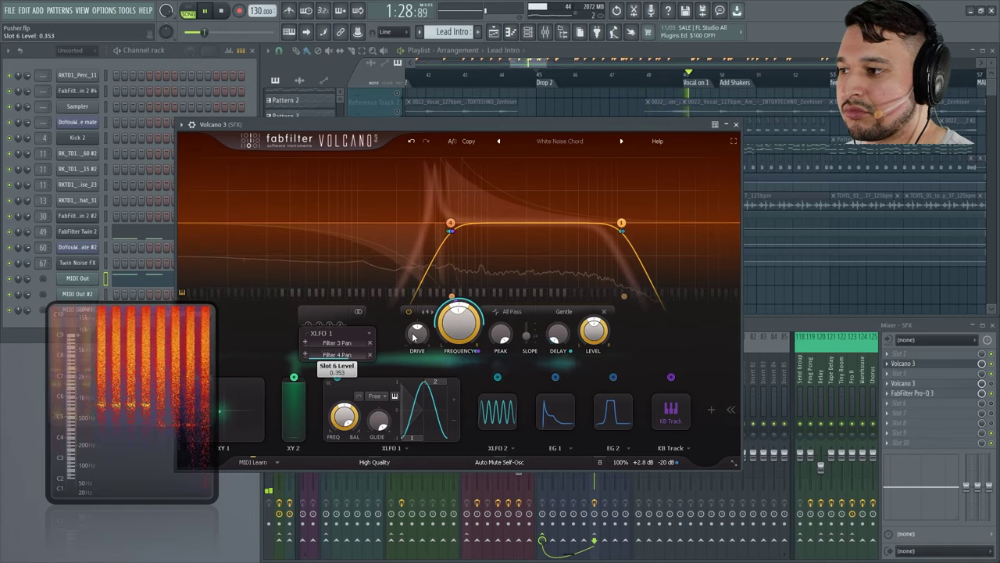
key(space)
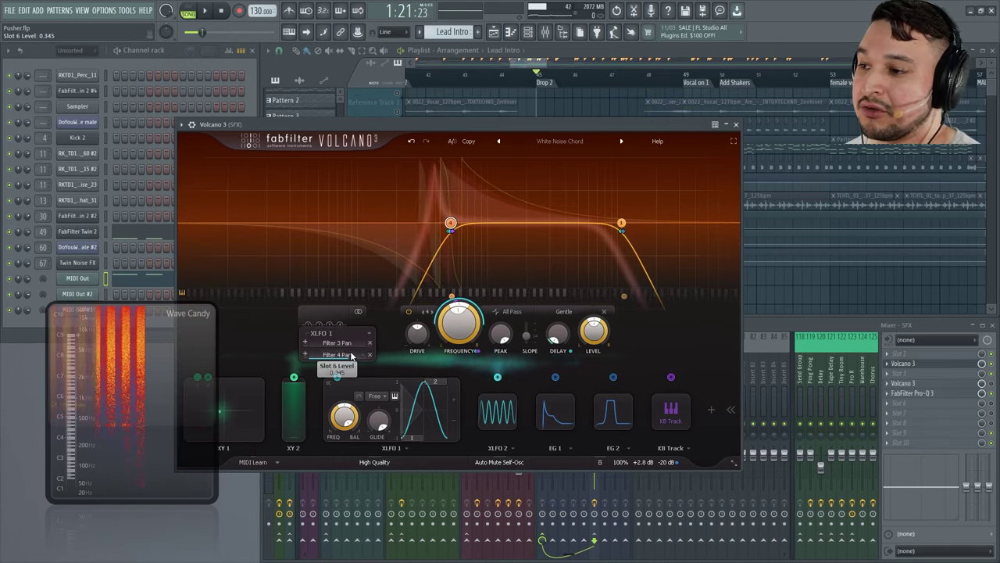
key(space)
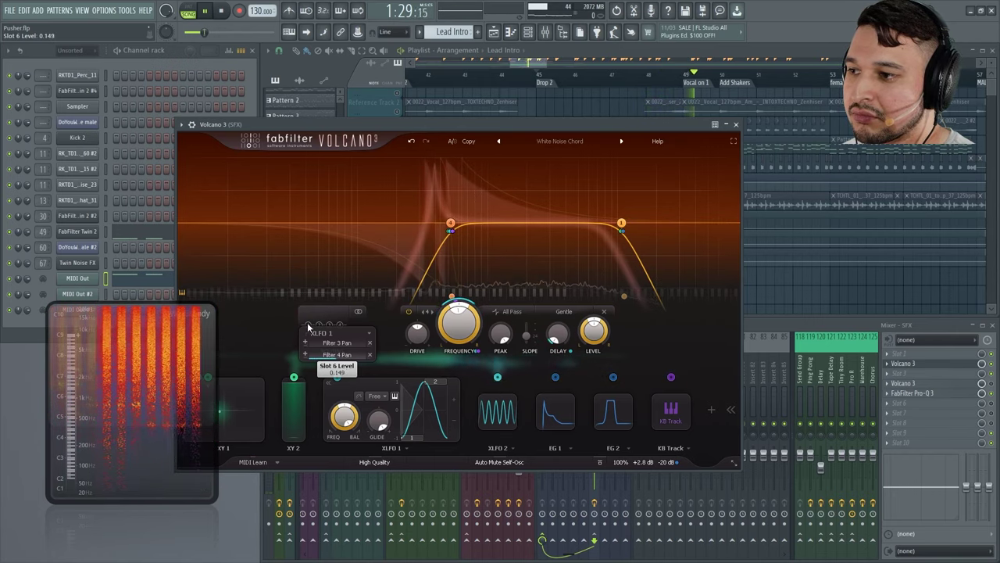
key(space)
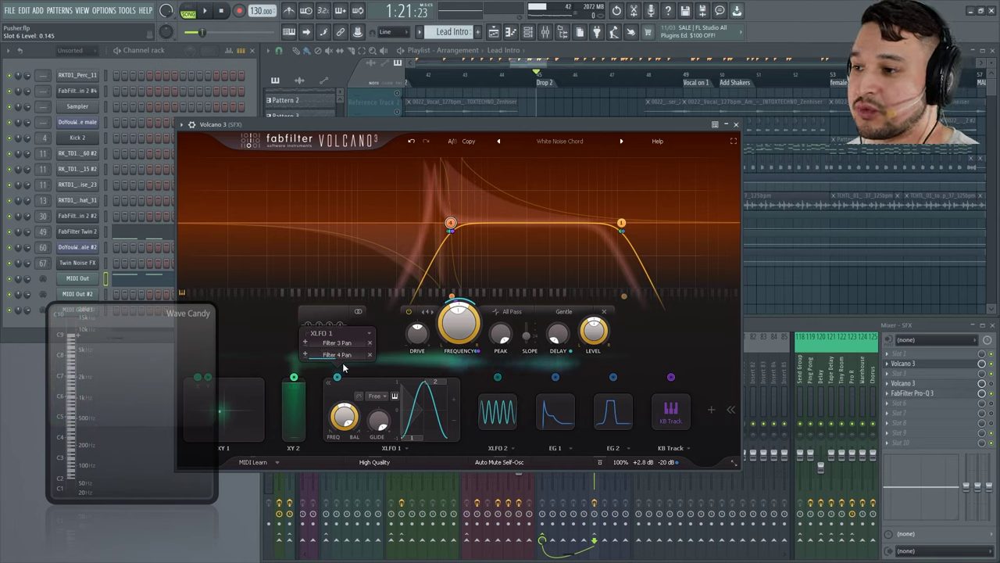
key(space)
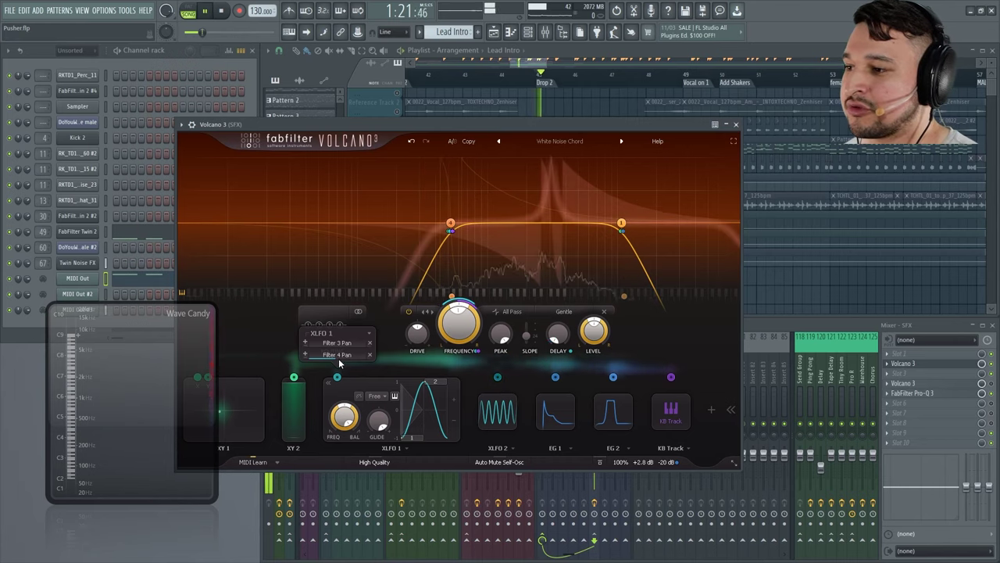
mouse_move(294, 353)
mouse_down()
mouse_move(267, 349)
mouse_move(286, 349)
mouse_up()
key(space)
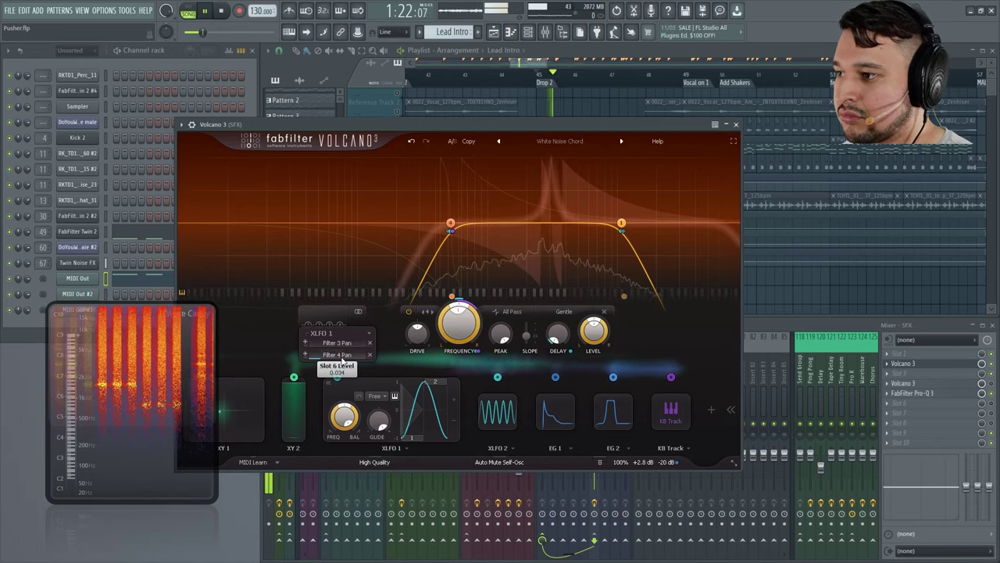
Try bypassing XLFO 1's modulation of Filter 4 Pan during playback, then undo it and audition the loop again.
click(311, 355)
click(311, 355)
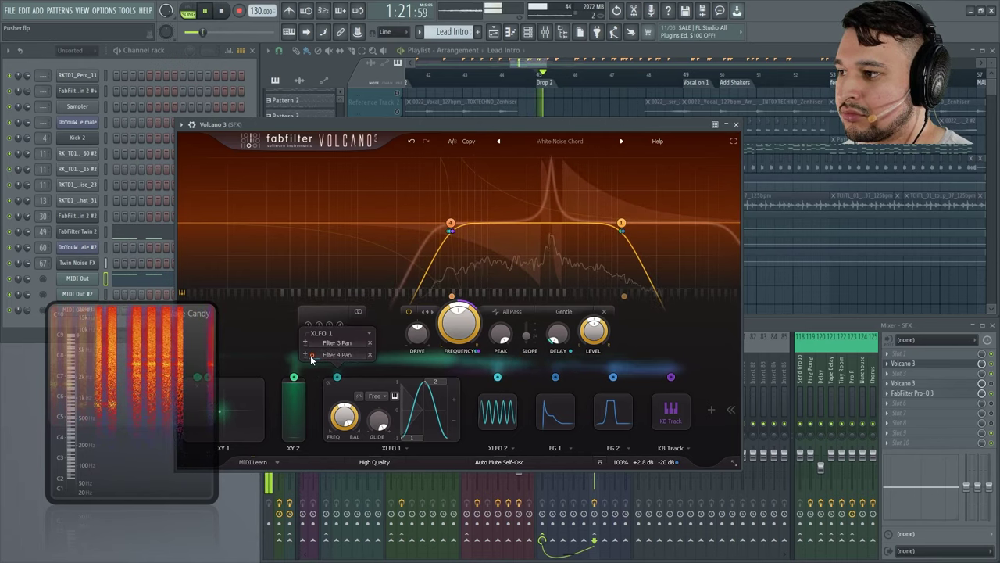
key(space)
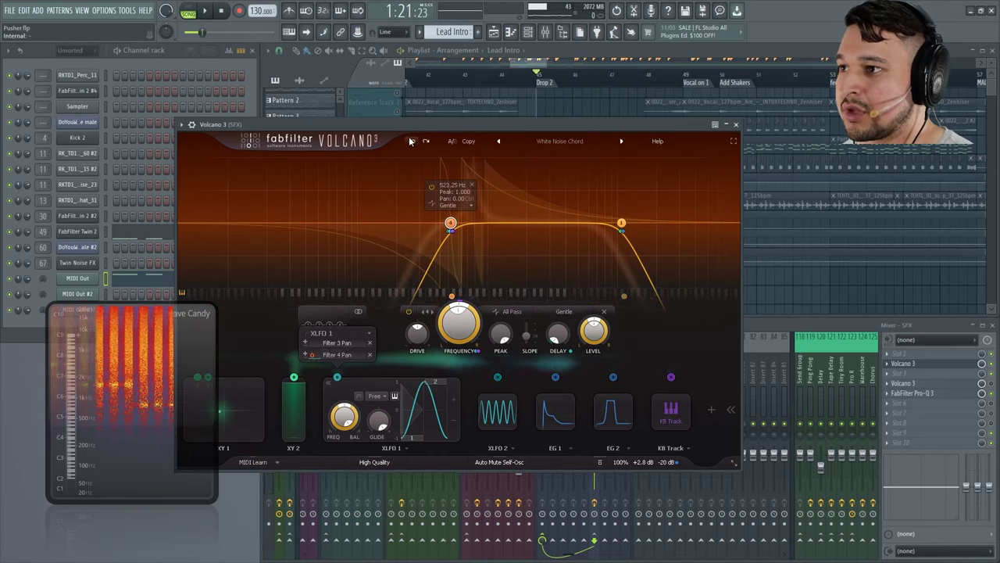
key(space)
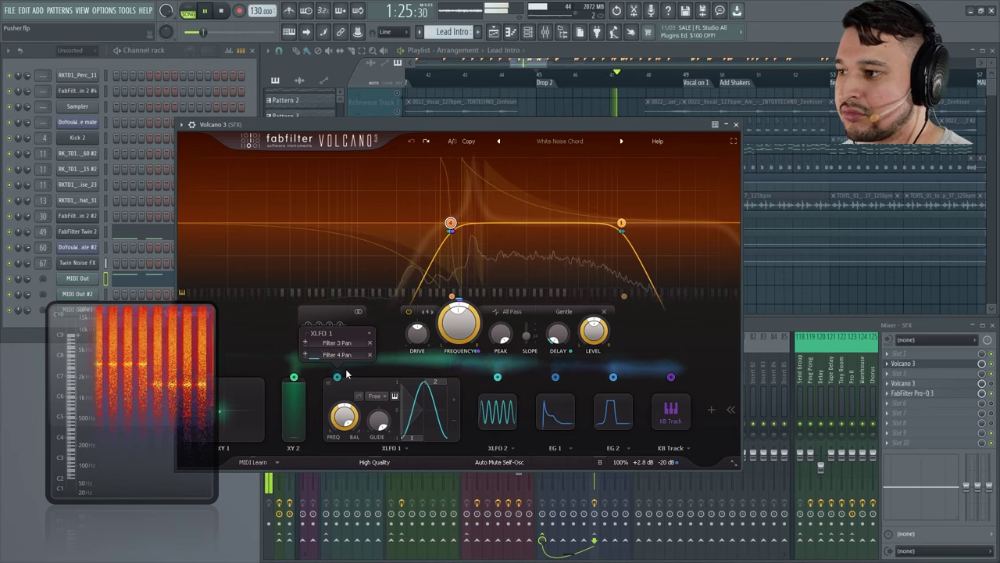
key(space)
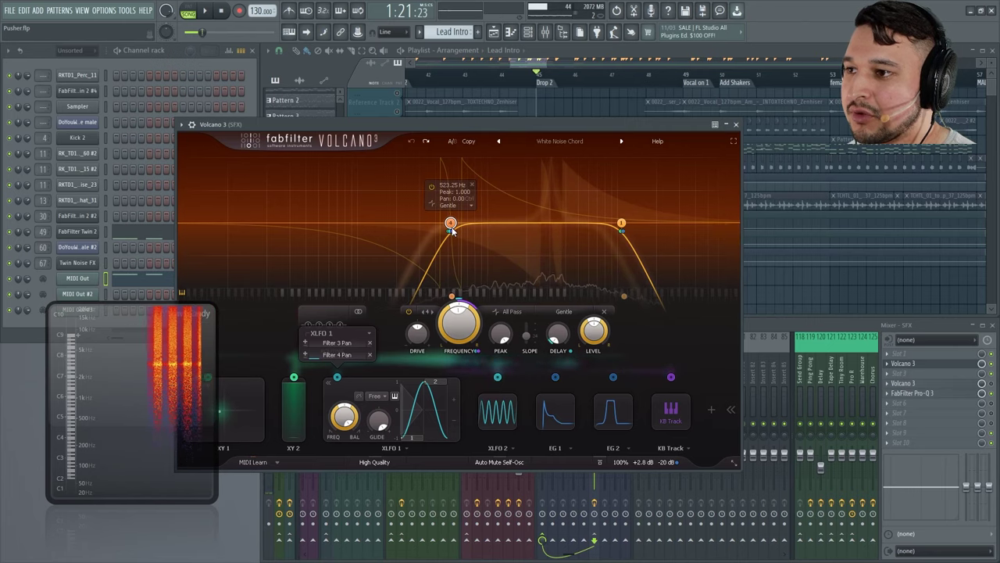
Show Filter 3's settings and briefly audition the loop.
mouse_move(471, 236)
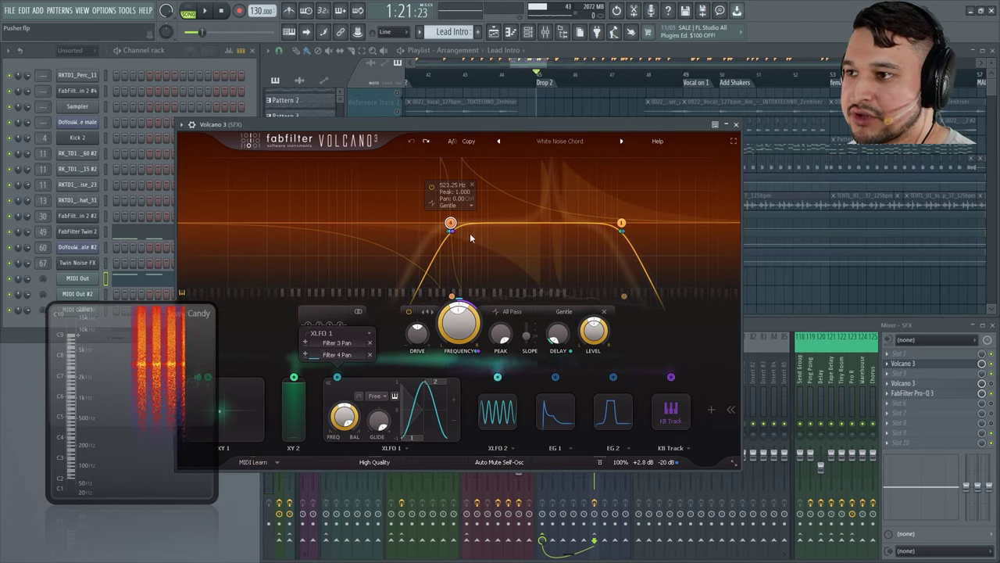
click(423, 312)
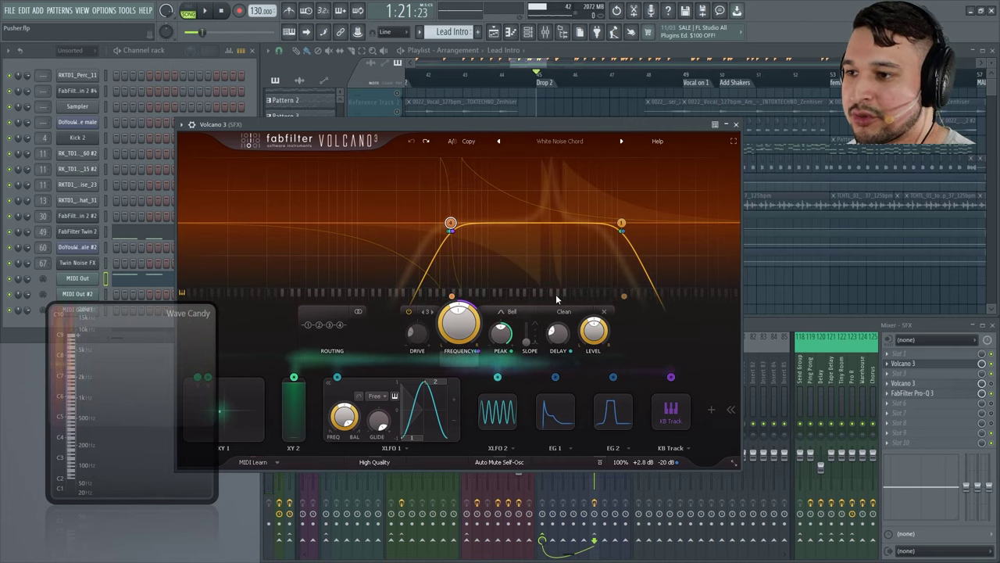
key(space)
key(space)
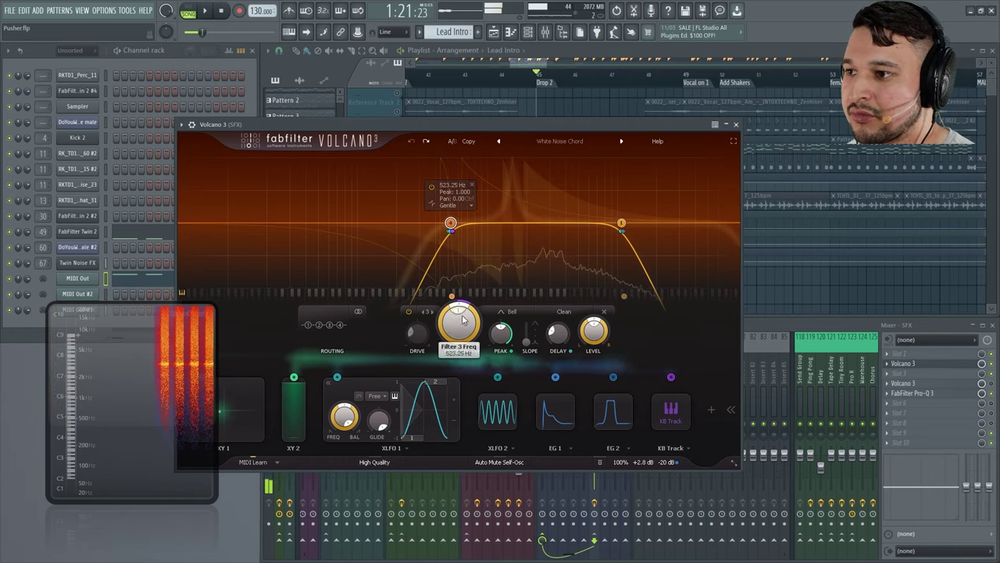
Sweep the XY 2 controller during playback and return it to 1.000.
key(space)
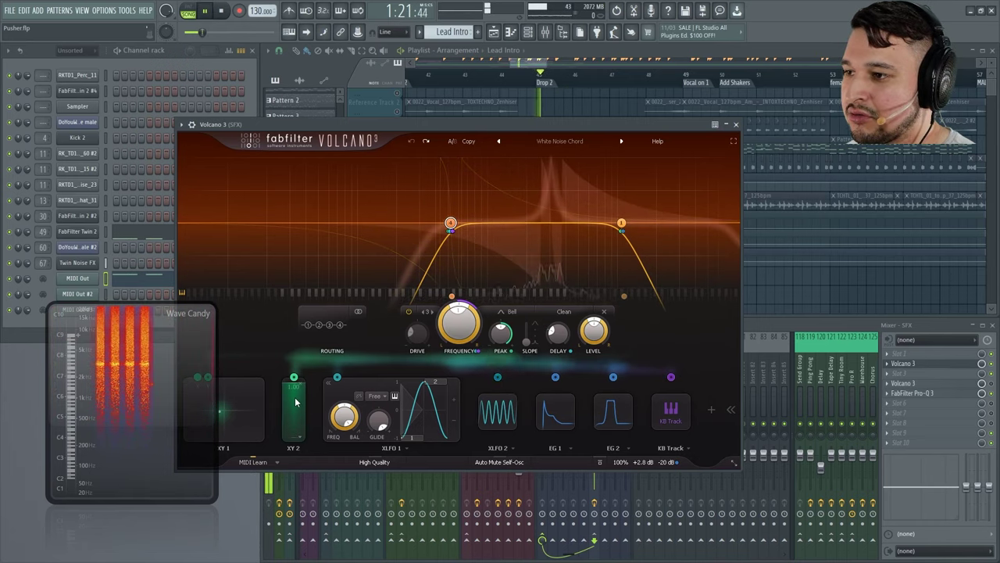
drag(292, 403, 296, 376)
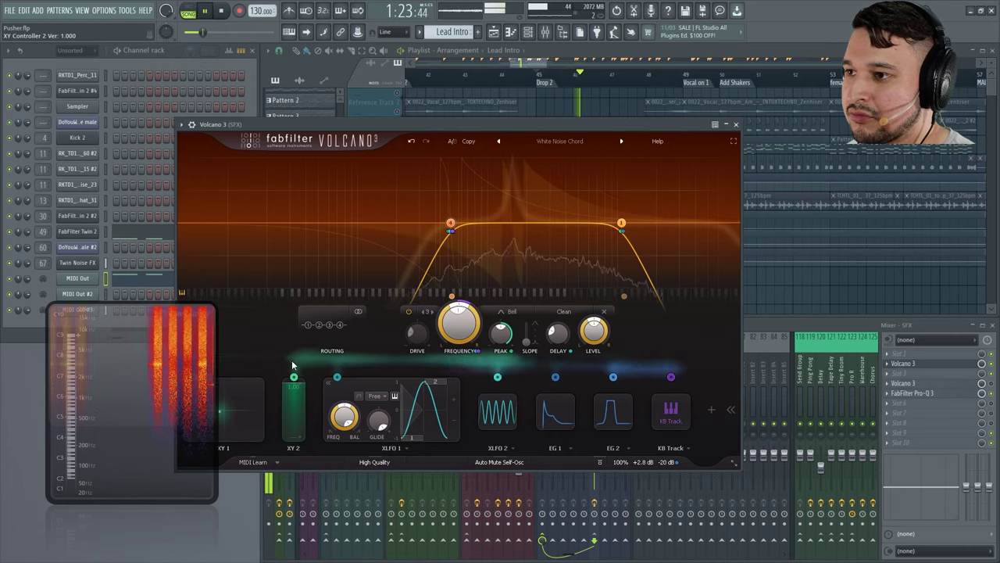
key(space)
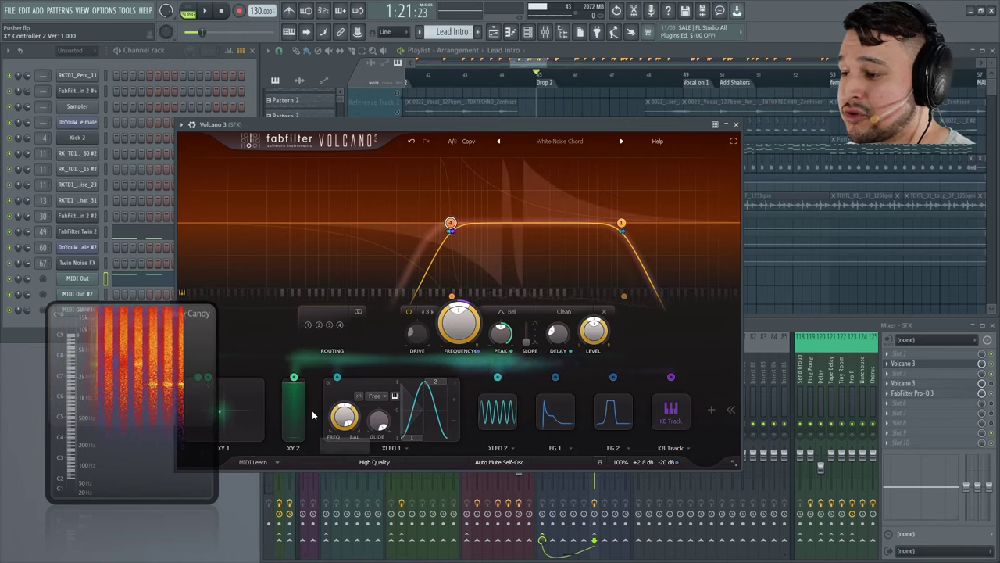
drag(295, 414, 299, 344)
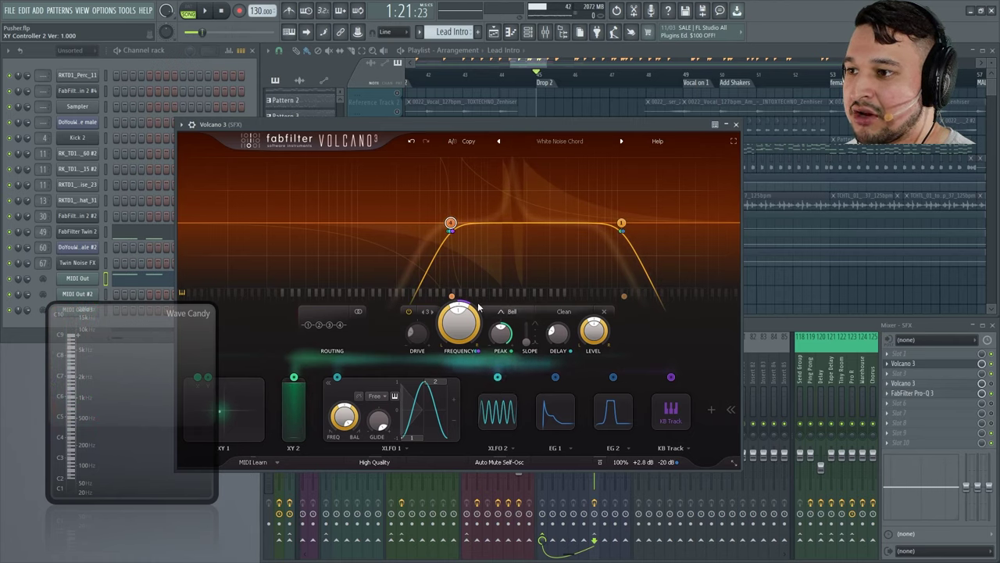
Expand the KB Track modulation source and audition how the filter frequency follows the notes.
click(678, 422)
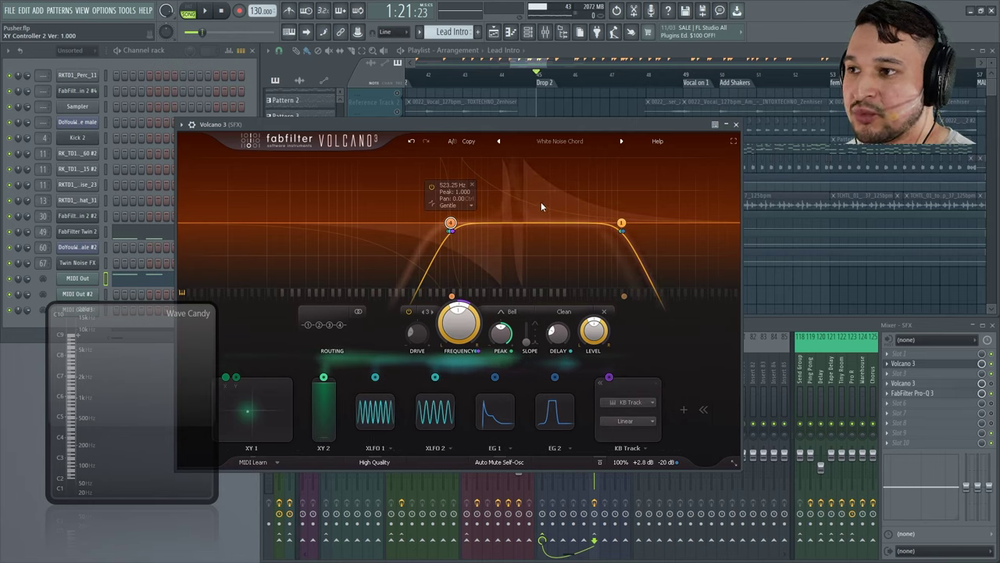
key(space)
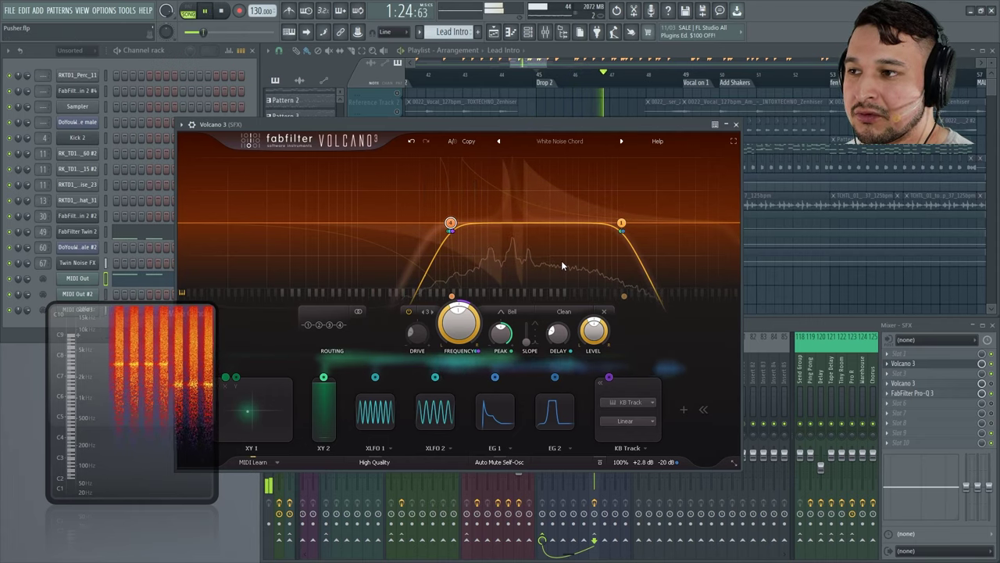
mouse_move(461, 261)
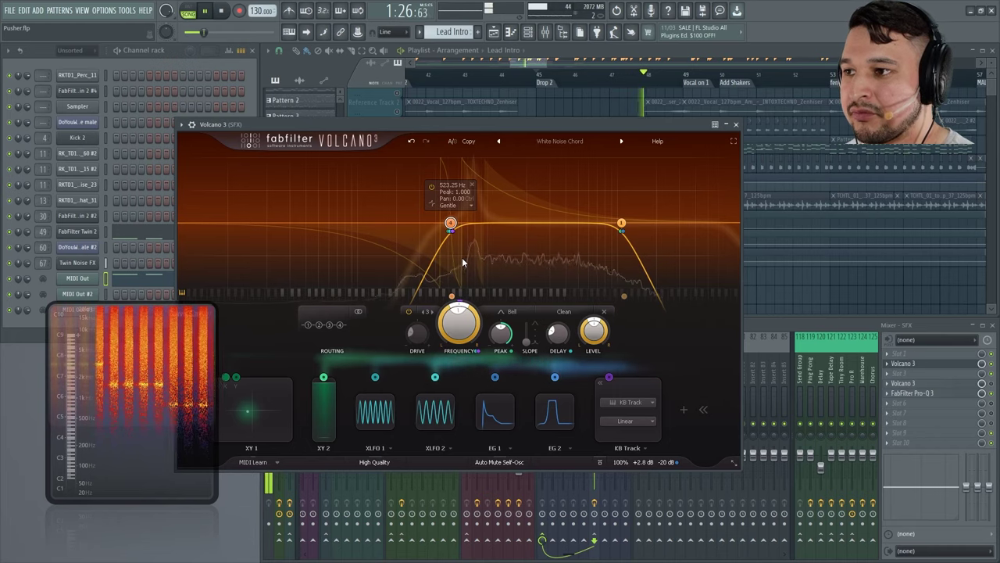
key(space)
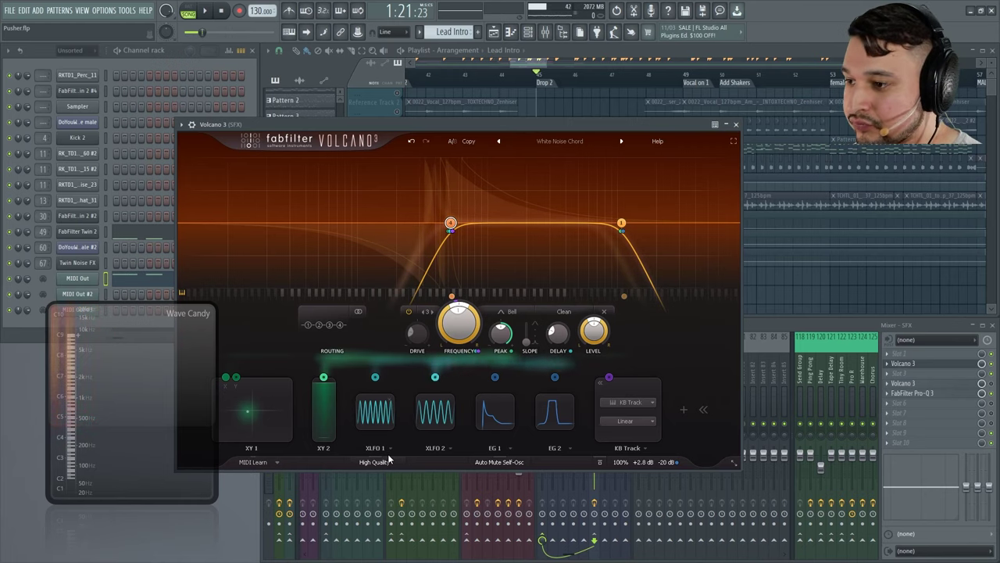
Expand XLFO 1's settings again and audition the loop.
click(372, 409)
key(space)
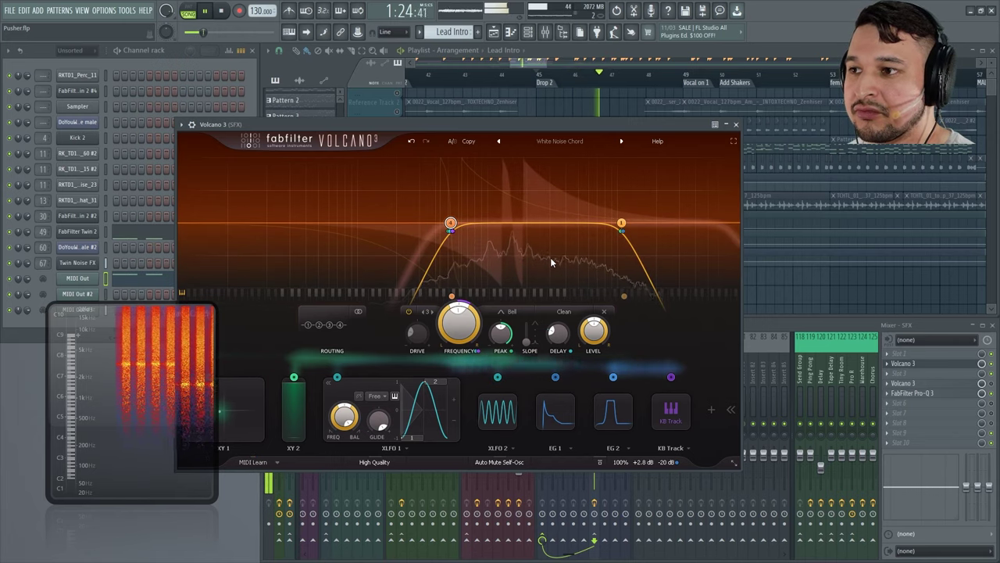
key(space)
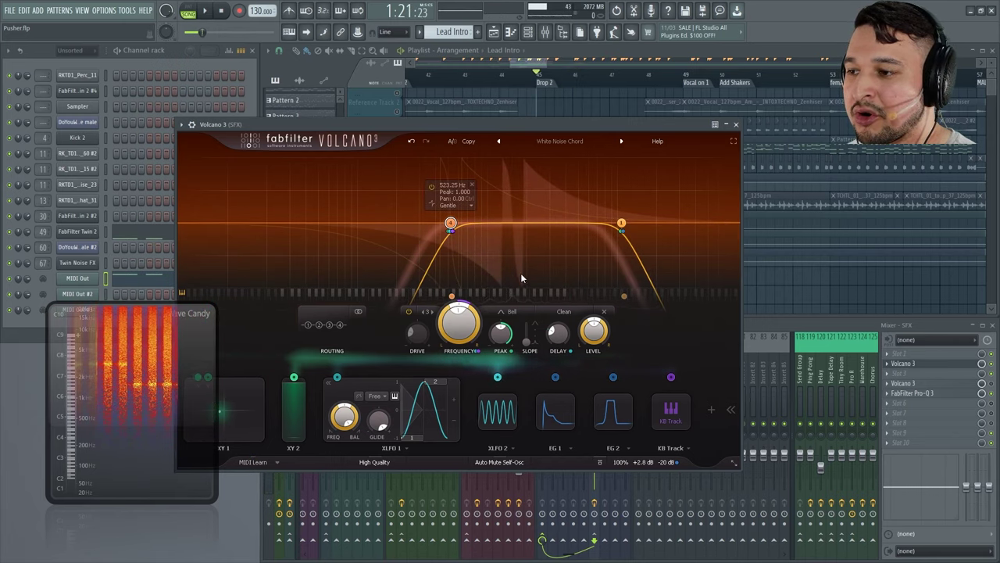
Compare the loop with XLFO 1's Filter 4 Pan modulation bypassed and re-enabled.
click(336, 376)
key(space)
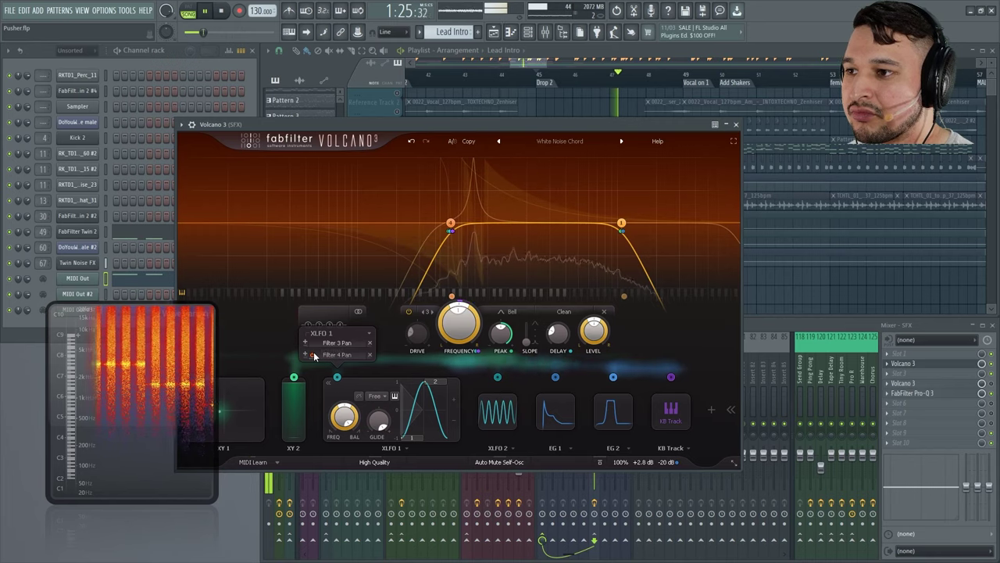
key(space)
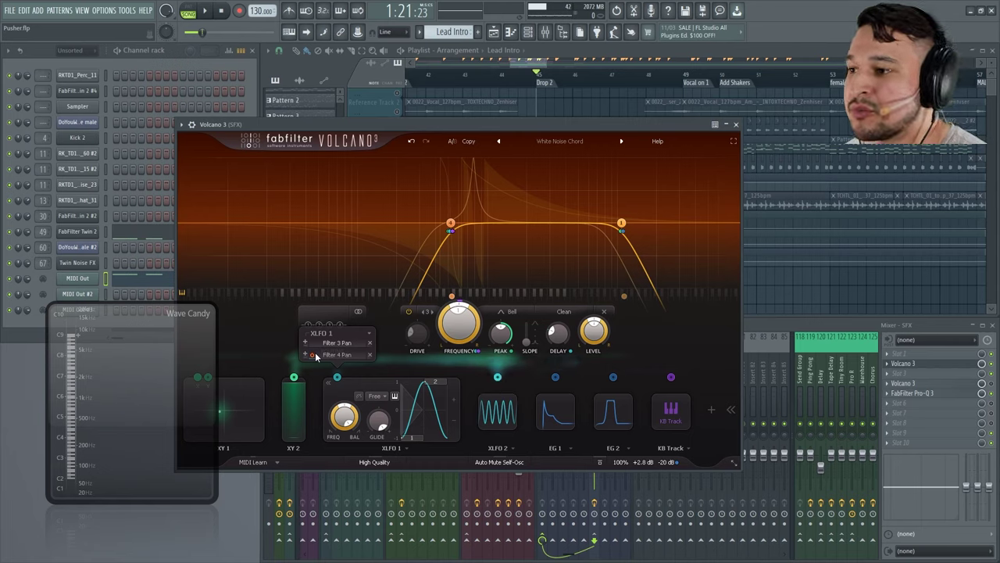
key(space)
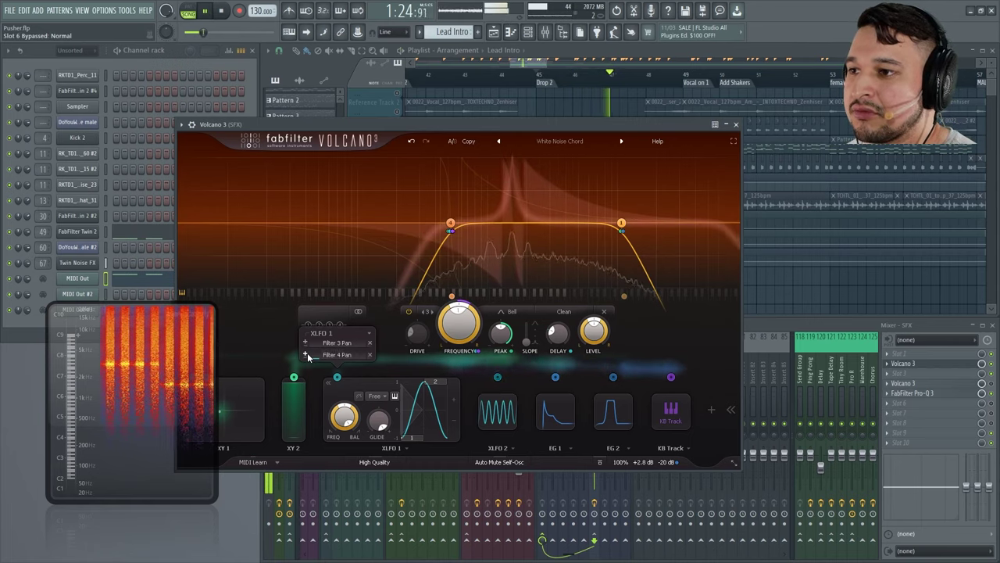
key(space)
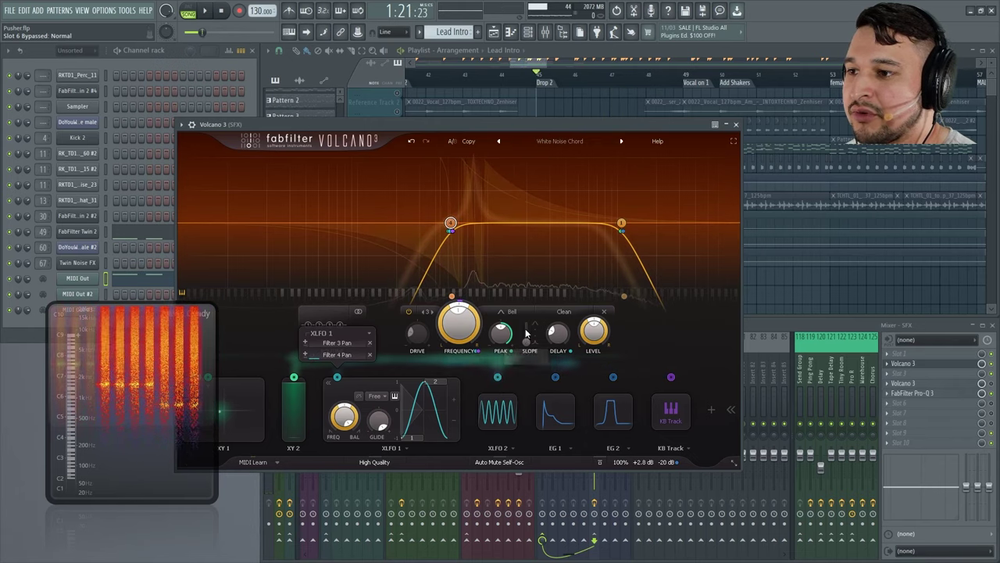
Try Filter 3's slope at 48 dB and 24 dB while auditioning the loop.
key(space)
mouse_move(526, 332)
mouse_down()
mouse_move(527, 320)
mouse_move(528, 346)
mouse_up()
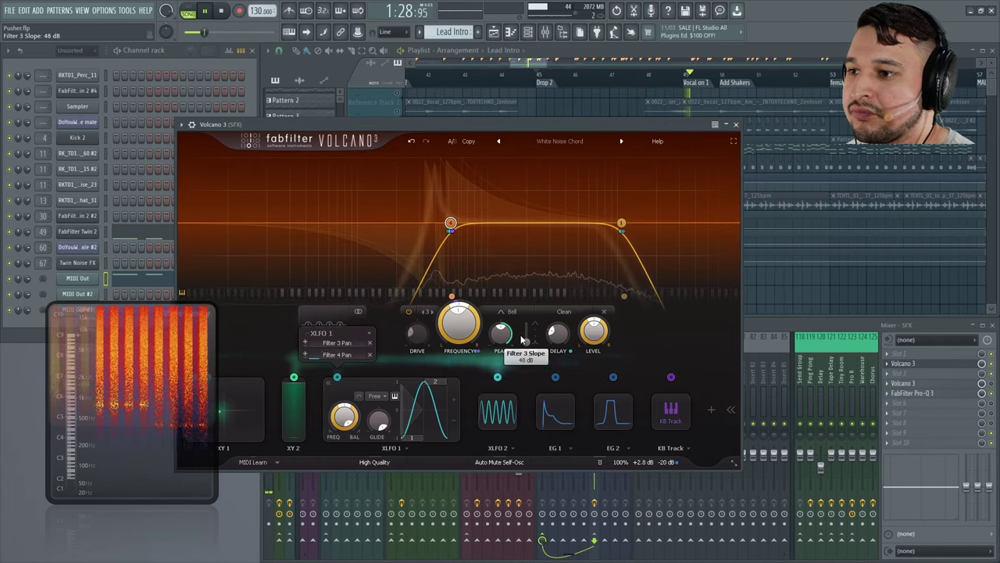
key(space)
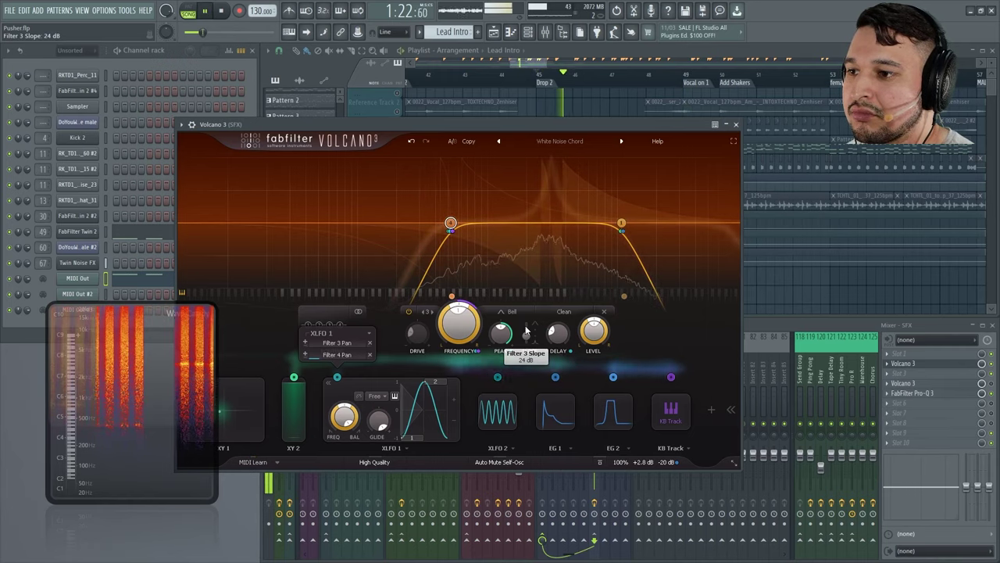
scroll(527, 337, down, 3)
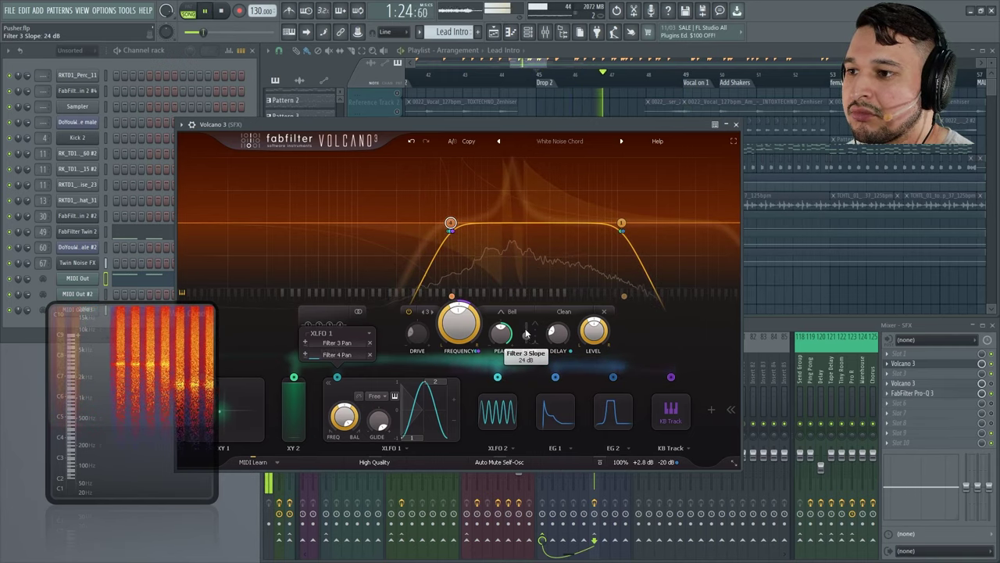
scroll(528, 337, down, 1)
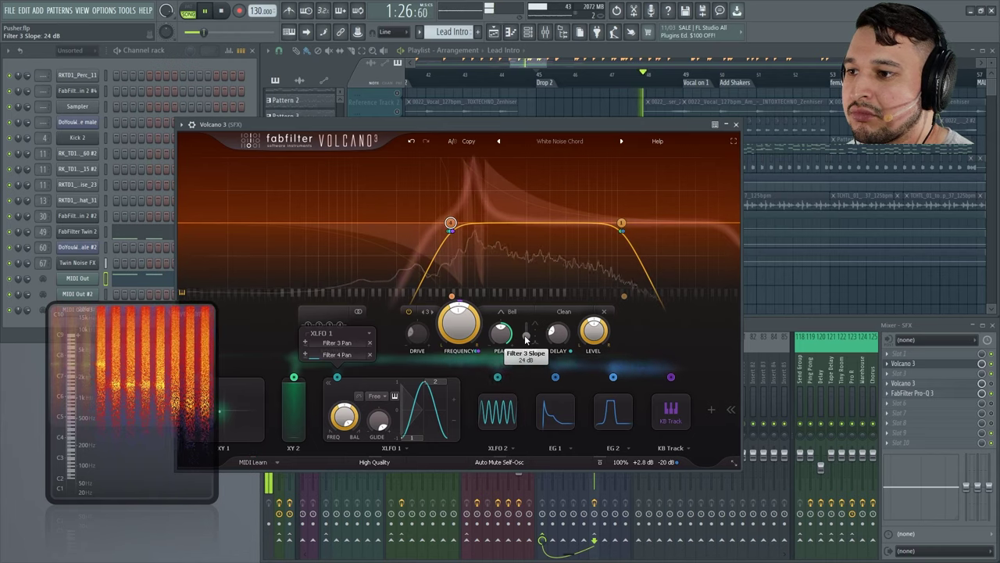
scroll(527, 334, up, 1)
key(space)
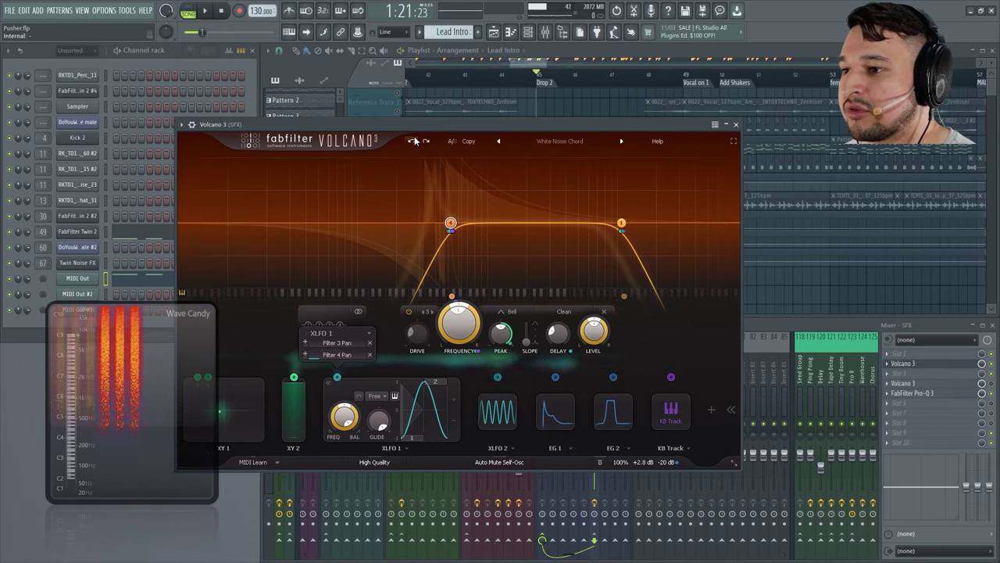
Try a different Filter 3 delay of about 1.4 ms while auditioning the loop, and undo the change.
key(space)
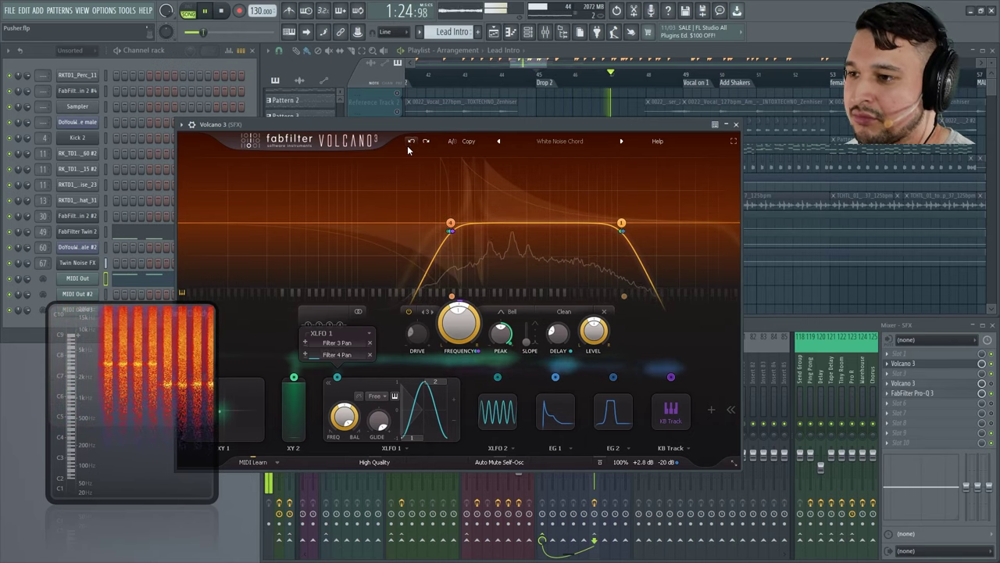
key(space)
key(space)
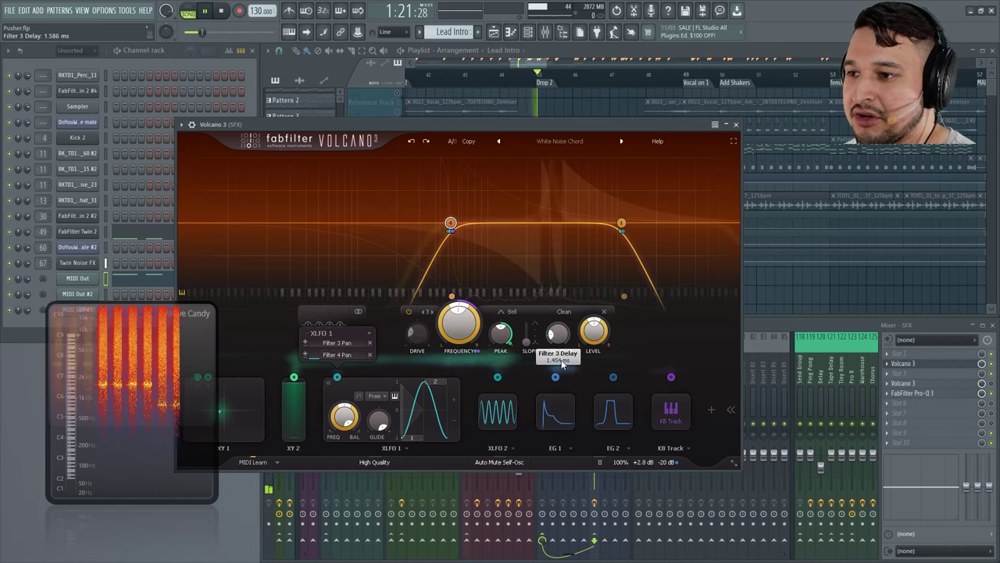
mouse_move(561, 363)
mouse_down()
mouse_move(553, 271)
mouse_move(539, 240)
mouse_move(551, 360)
mouse_up()
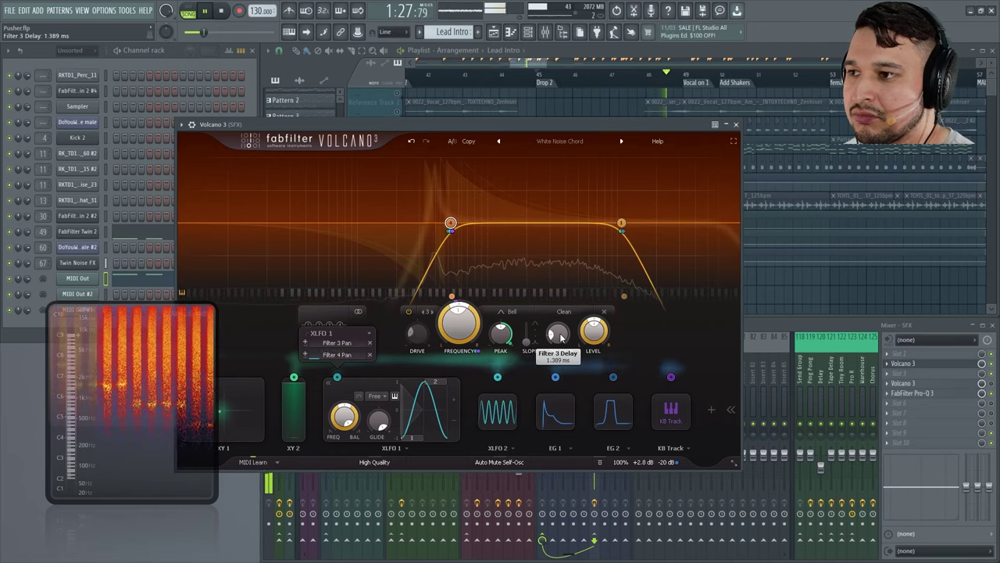
click(408, 143)
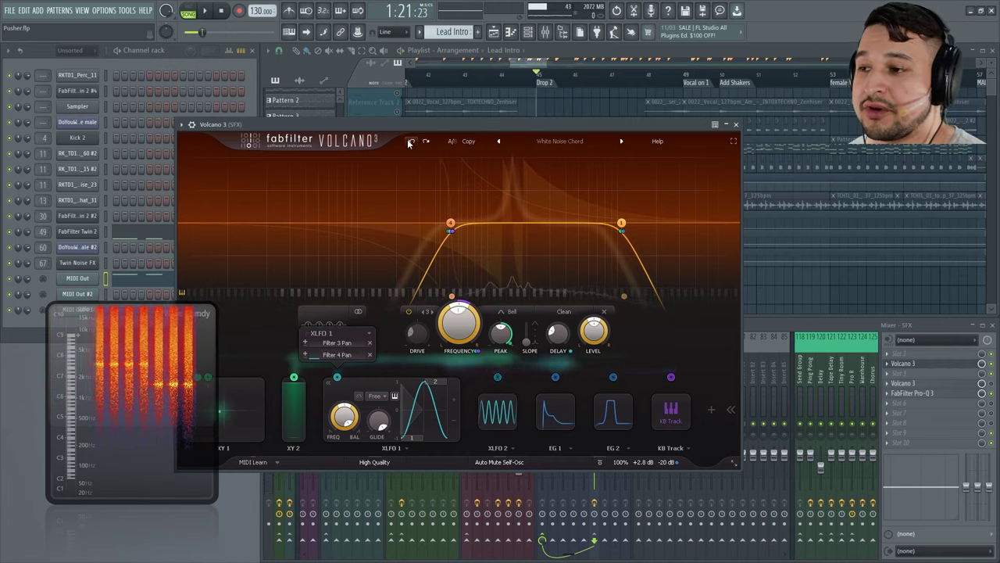
Step through the Filter 2 and Filter 3 settings, inspect the filter nodes on the curve, and audition the loop.
click(433, 315)
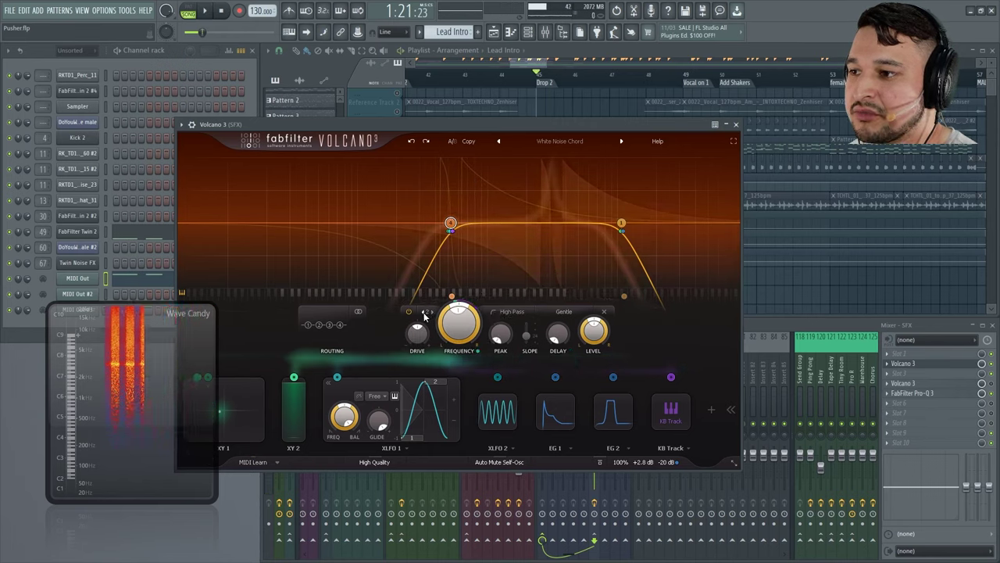
click(432, 315)
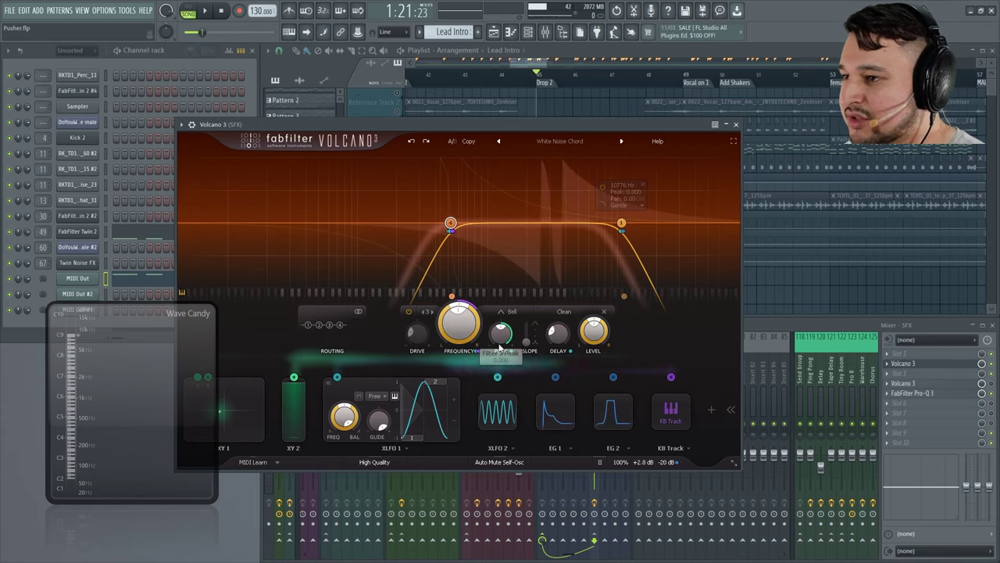
mouse_move(622, 238)
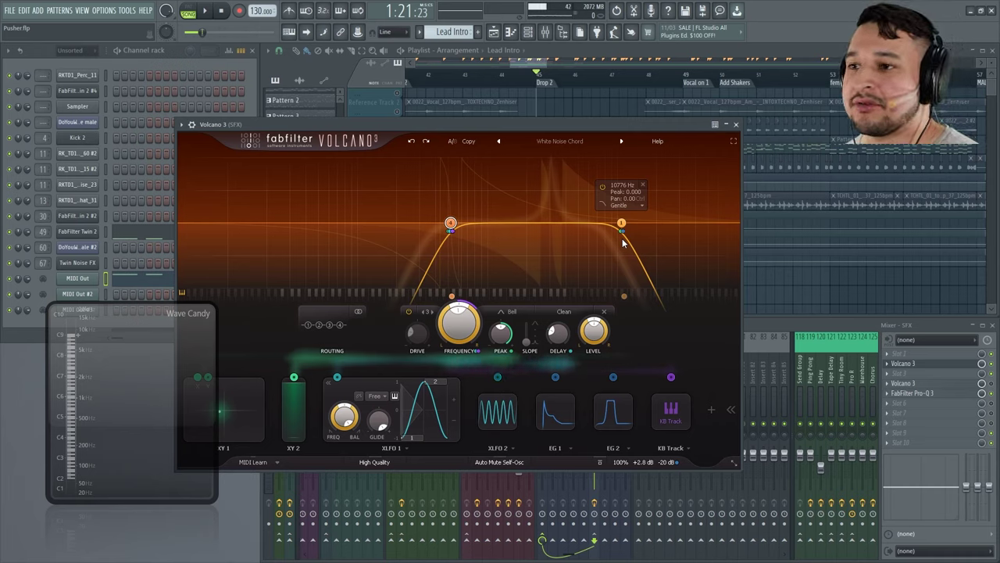
key(space)
mouse_move(450, 234)
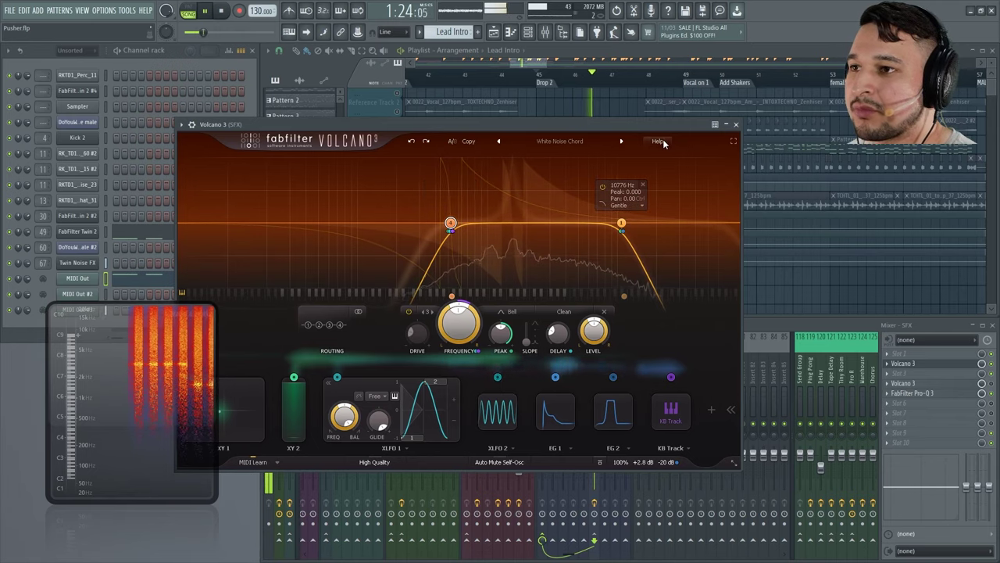
key(space)
Inspect XY 1's vertical targets, Filter 1 and Filter 2 frequency, and shift the XY 1 handle slightly down while auditioning.
drag(429, 125, 559, 120)
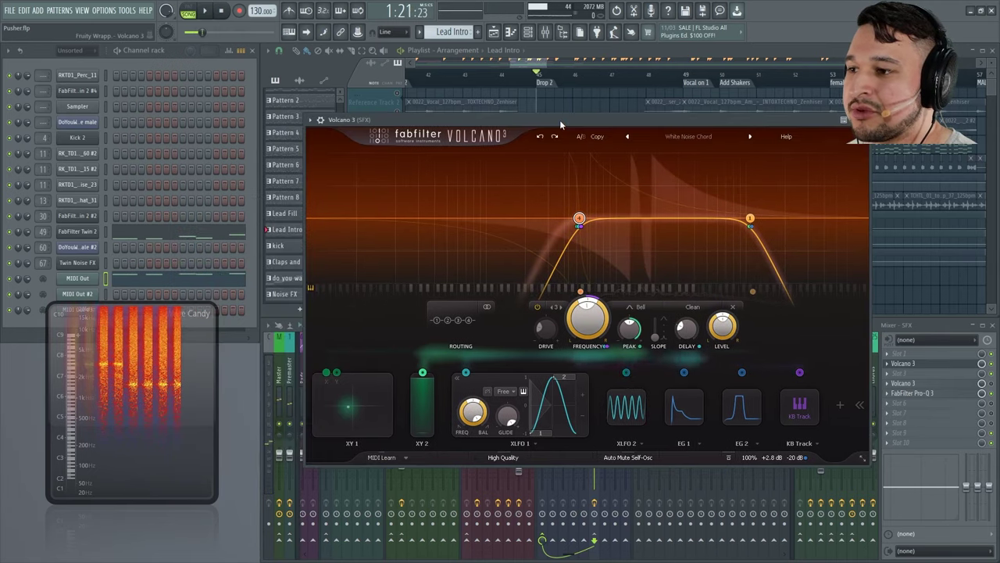
click(858, 403)
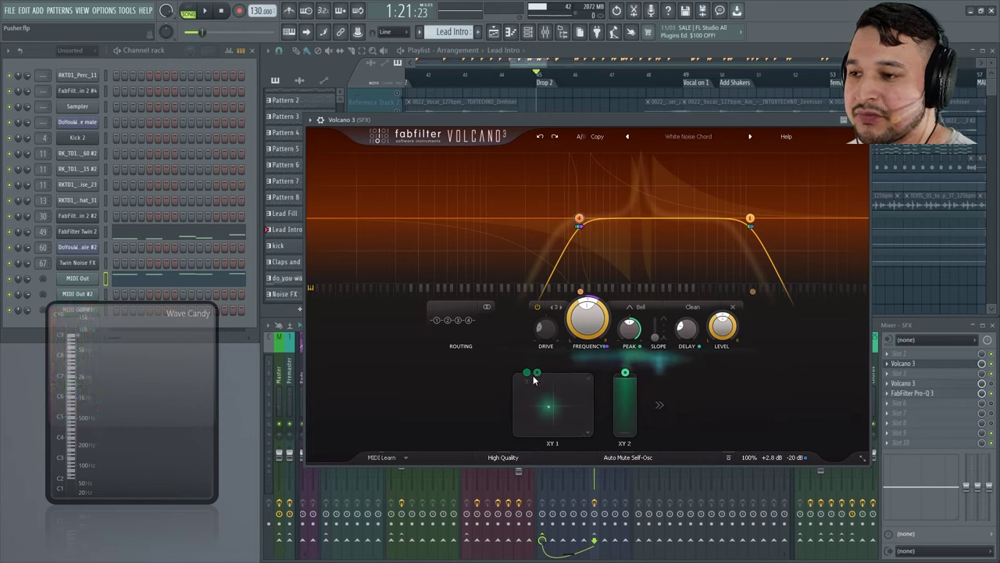
mouse_move(525, 378)
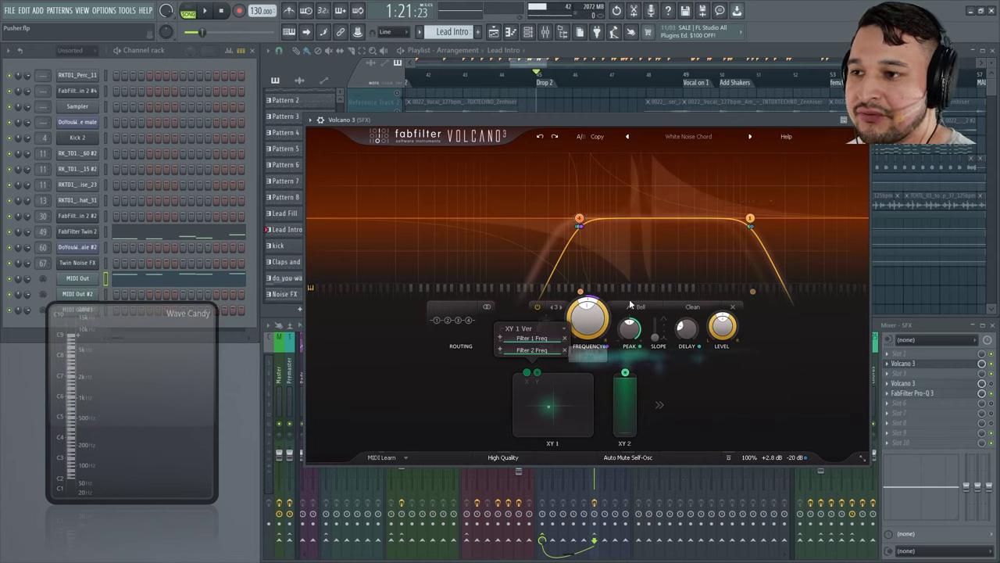
mouse_move(754, 220)
mouse_move(534, 358)
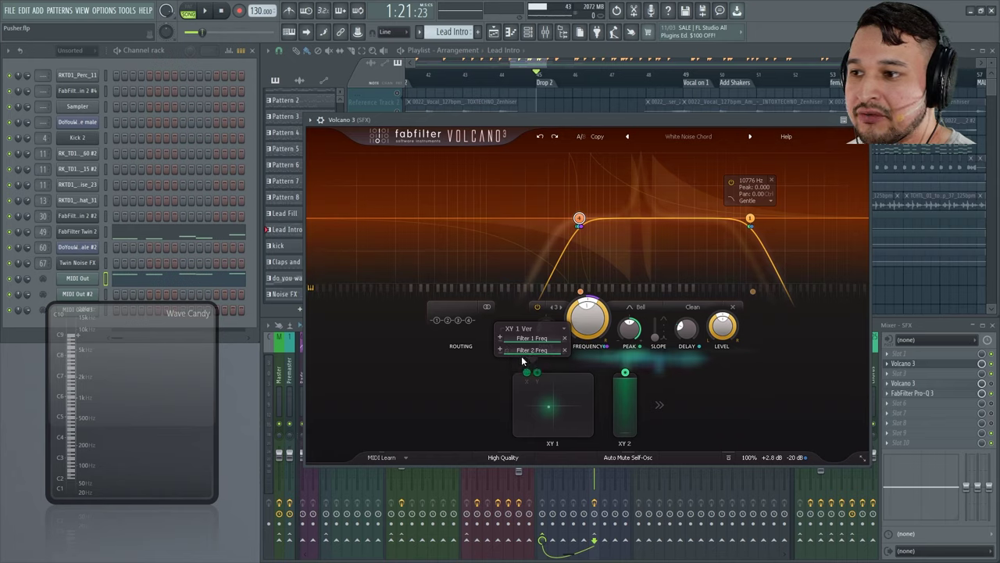
key(space)
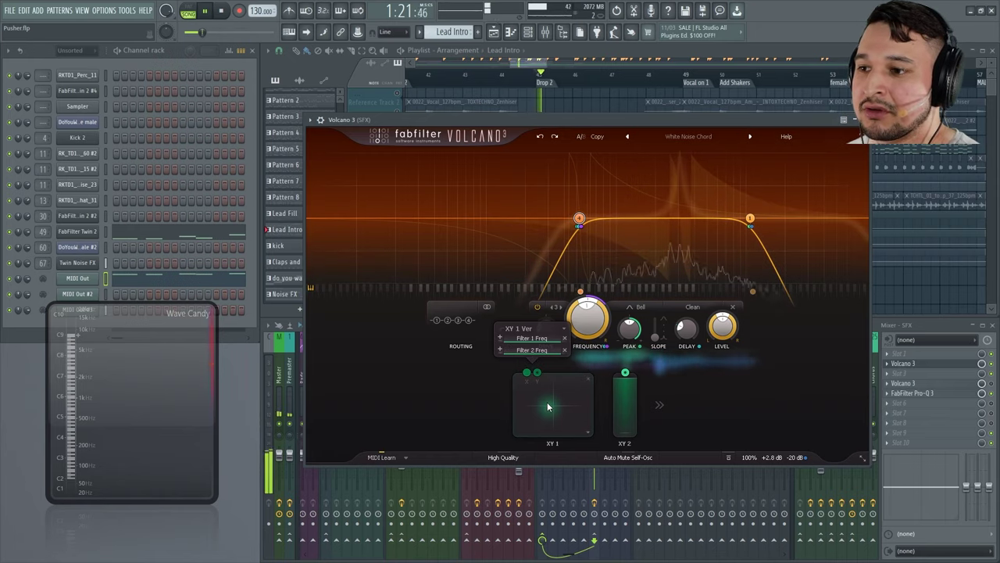
mouse_move(548, 407)
mouse_down()
mouse_move(576, 384)
mouse_move(562, 410)
mouse_move(531, 417)
mouse_move(545, 401)
mouse_move(566, 404)
mouse_move(536, 409)
mouse_move(576, 402)
mouse_move(536, 415)
mouse_move(551, 412)
mouse_up()
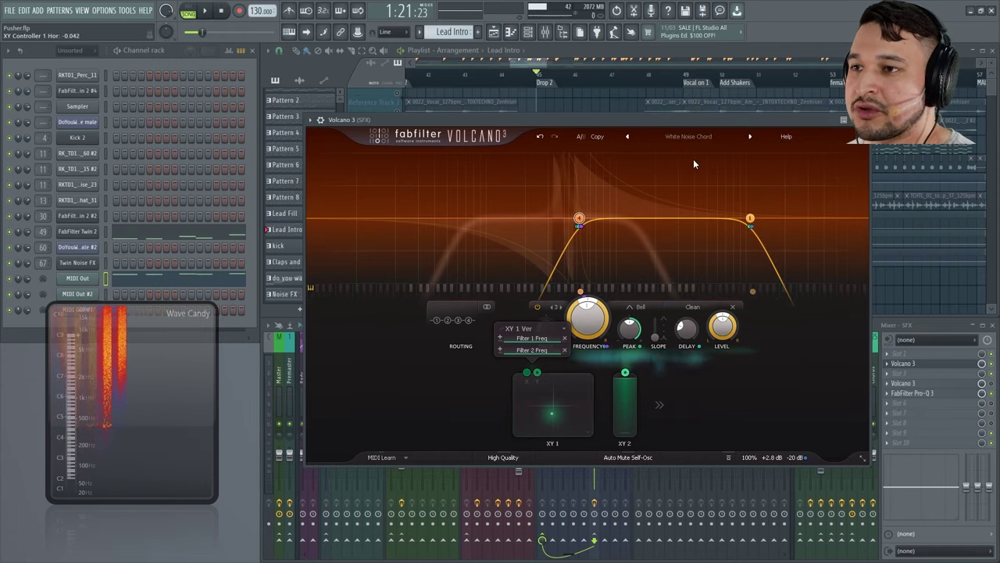
Reposition the Volcano 3 window, bring the full row of modulation sources back into view, and expand EG 2's envelope.
drag(692, 119, 661, 281)
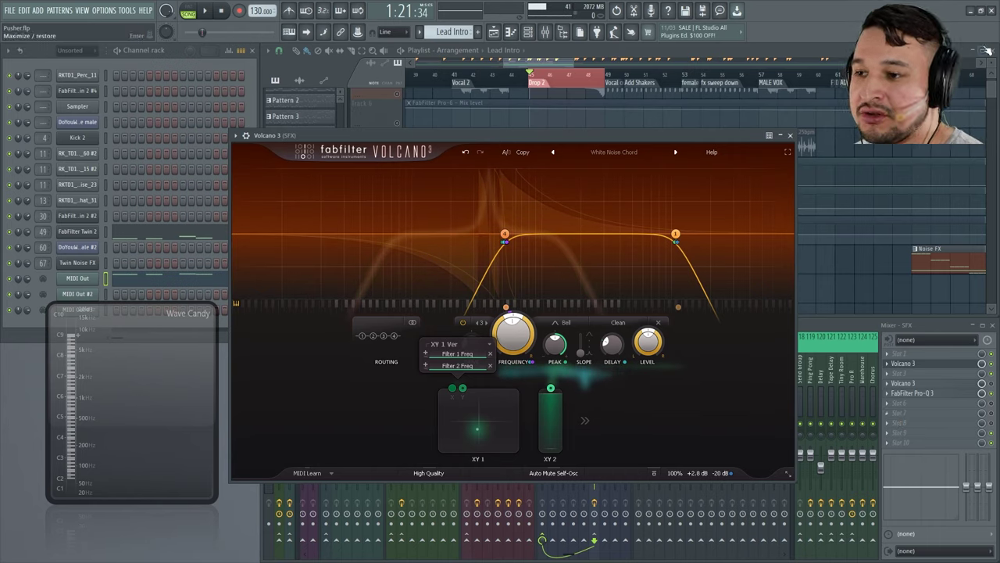
click(587, 420)
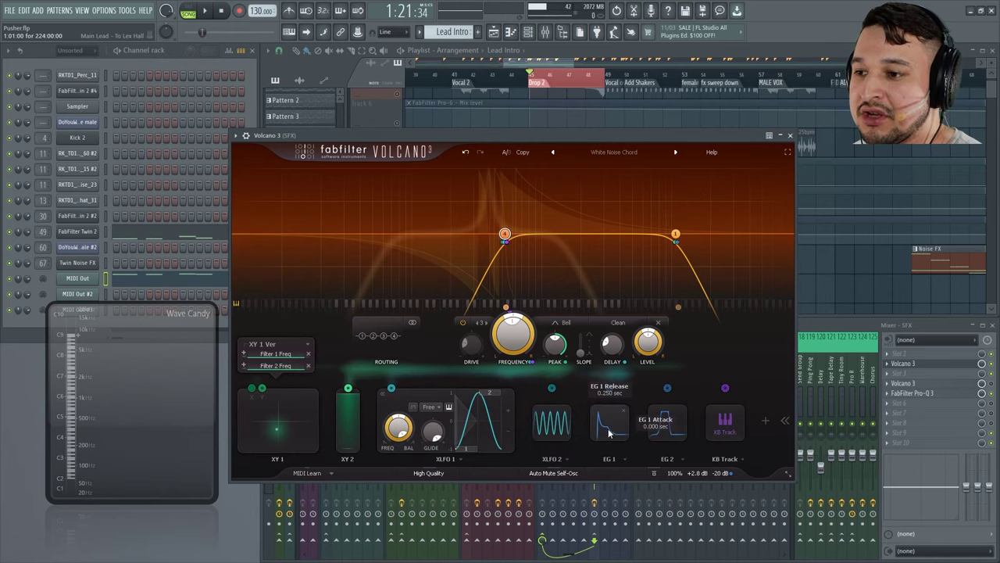
click(674, 425)
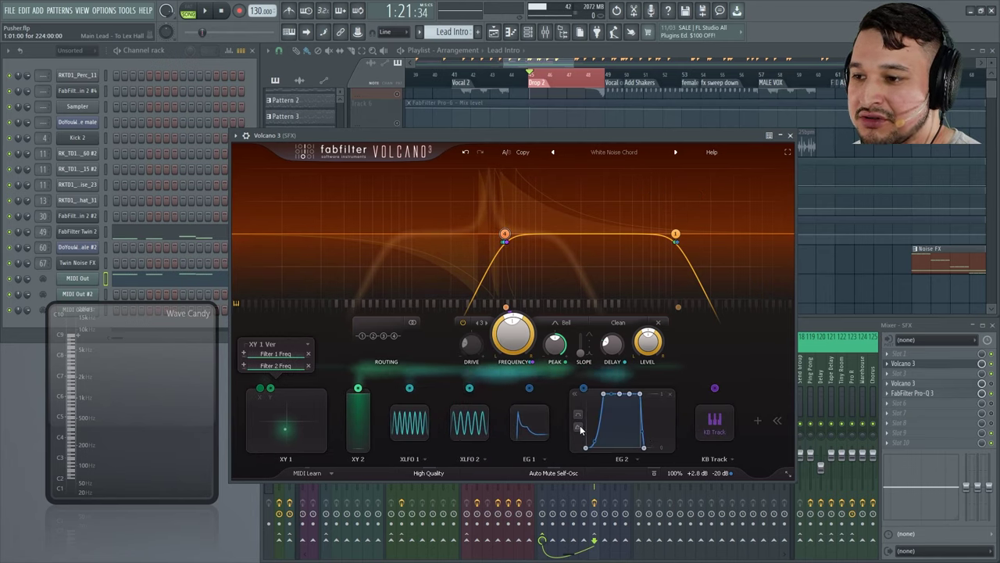
Select the Noise FX pattern and show the MIDI Out #3 notes in the piano roll, with Wave Candy moved clear of the channels.
click(153, 285)
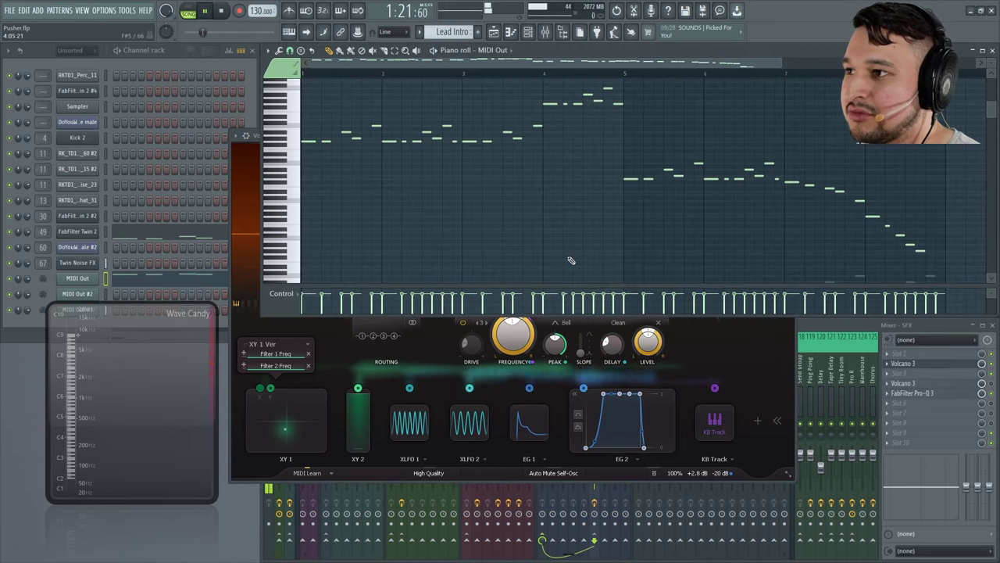
key(F5)
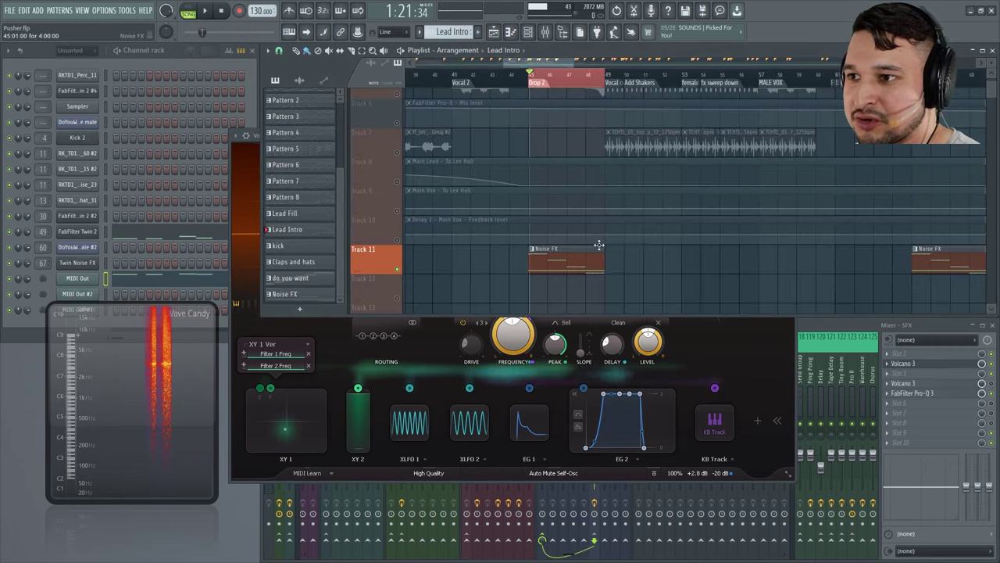
click(576, 254)
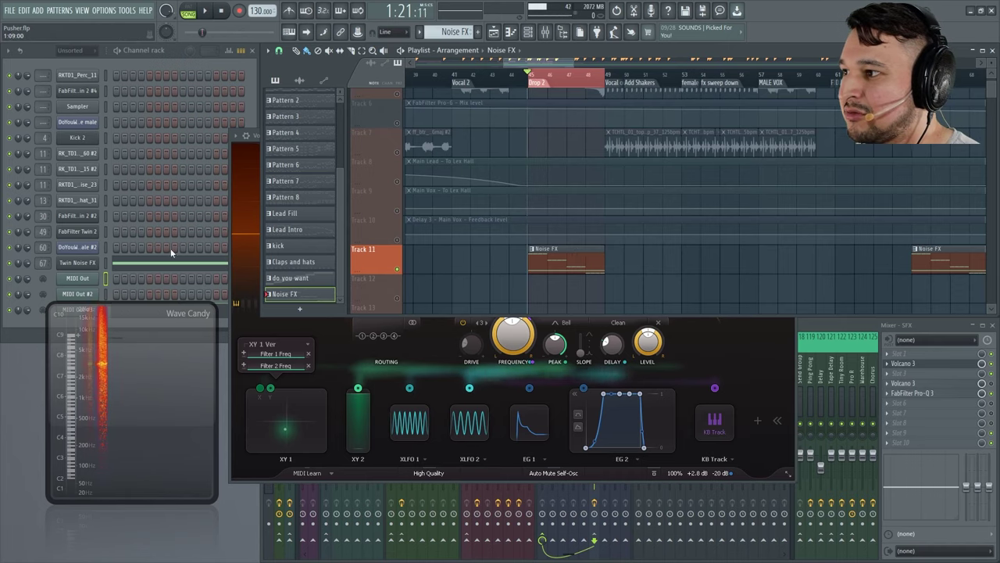
drag(122, 373, 106, 428)
click(77, 310)
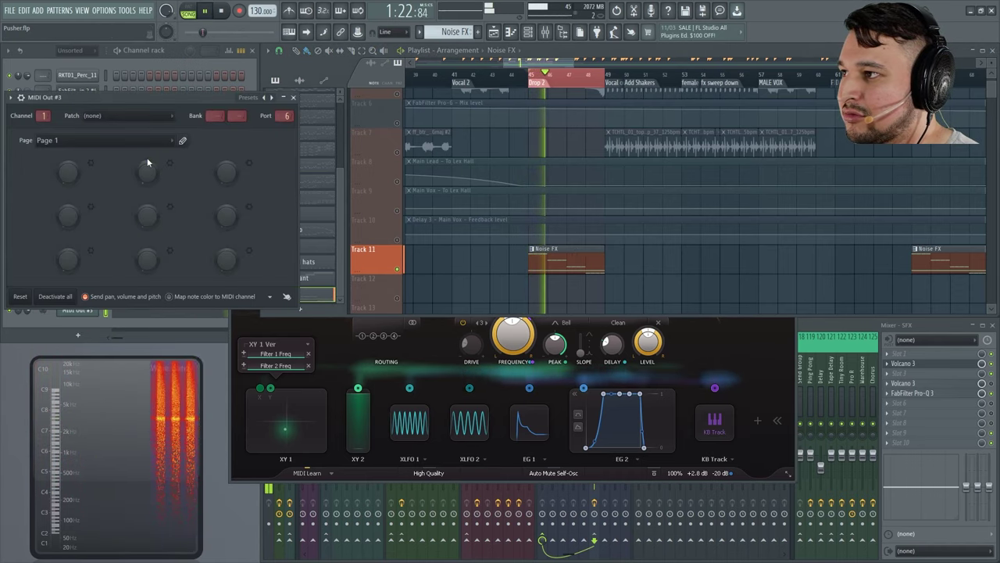
key(F7)
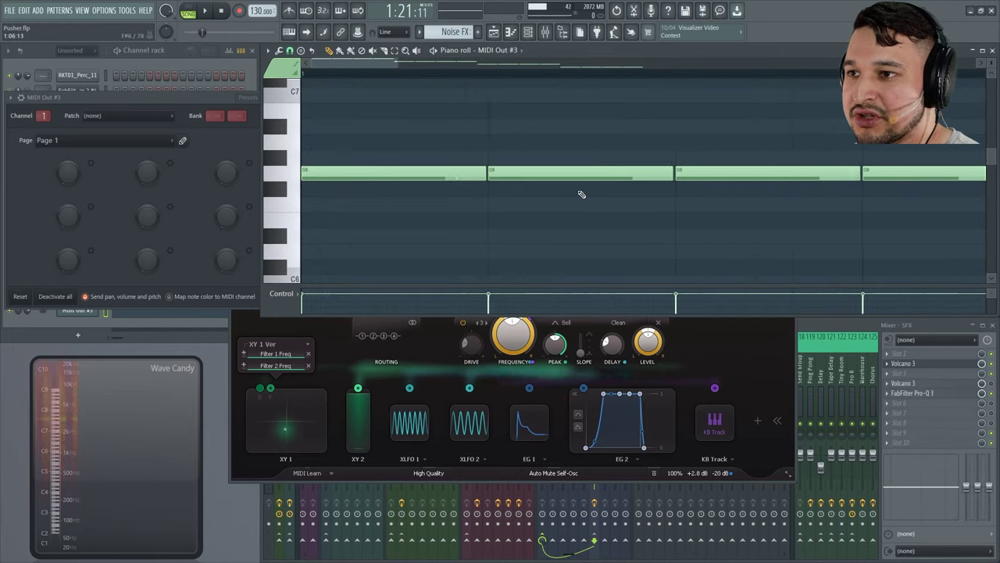
Examine the repeated trigger notes in MIDI Out #3's piano roll and dismiss the channel's settings window.
scroll(582, 194, down, 5)
scroll(440, 219, up, 3)
drag(328, 245, 425, 284)
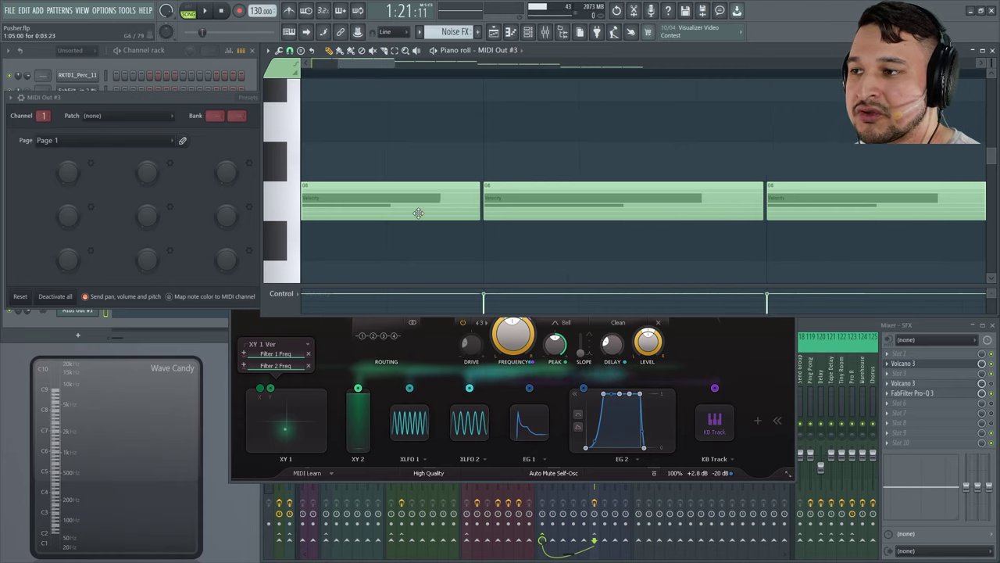
scroll(418, 213, down, 3)
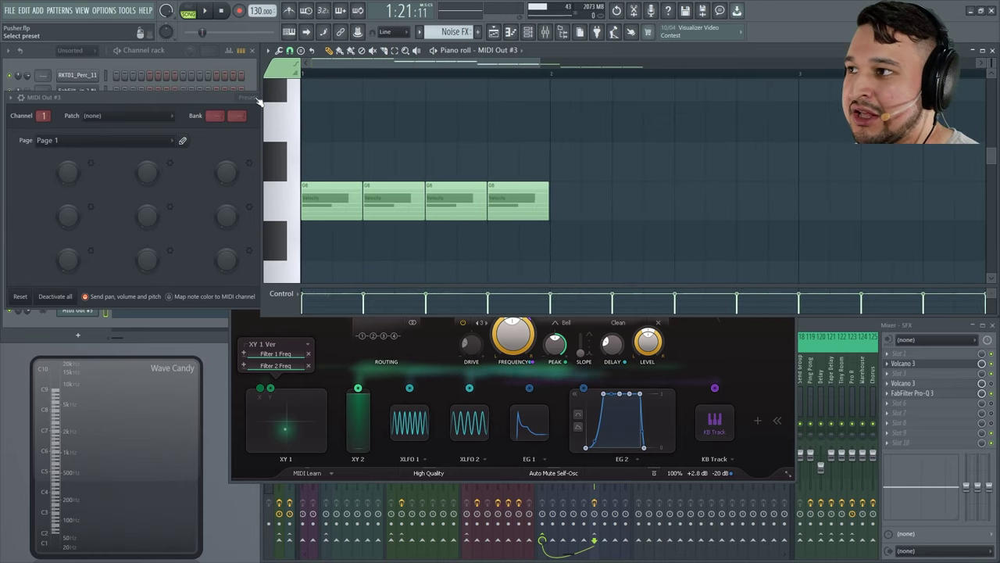
click(625, 240)
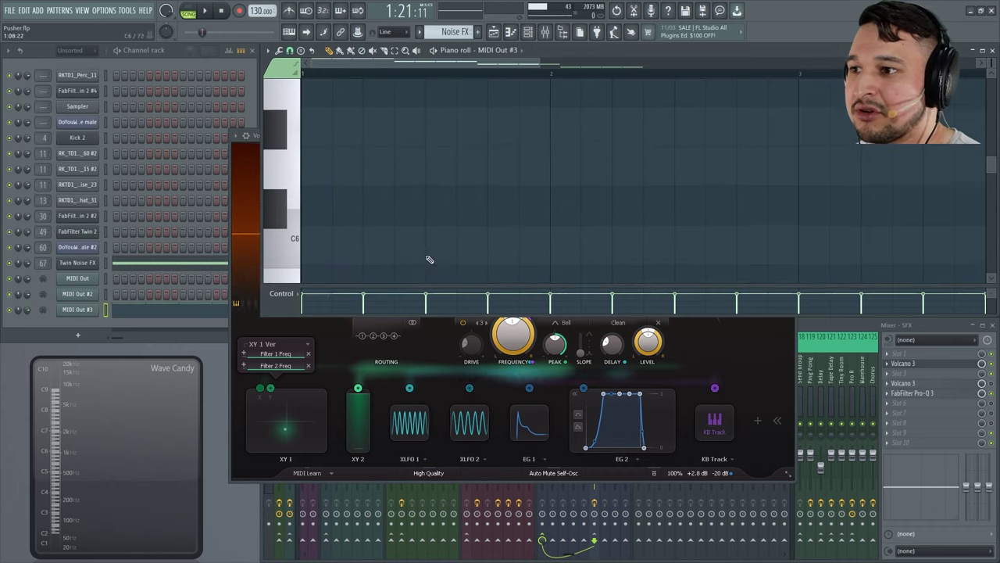
scroll(622, 203, up, 3)
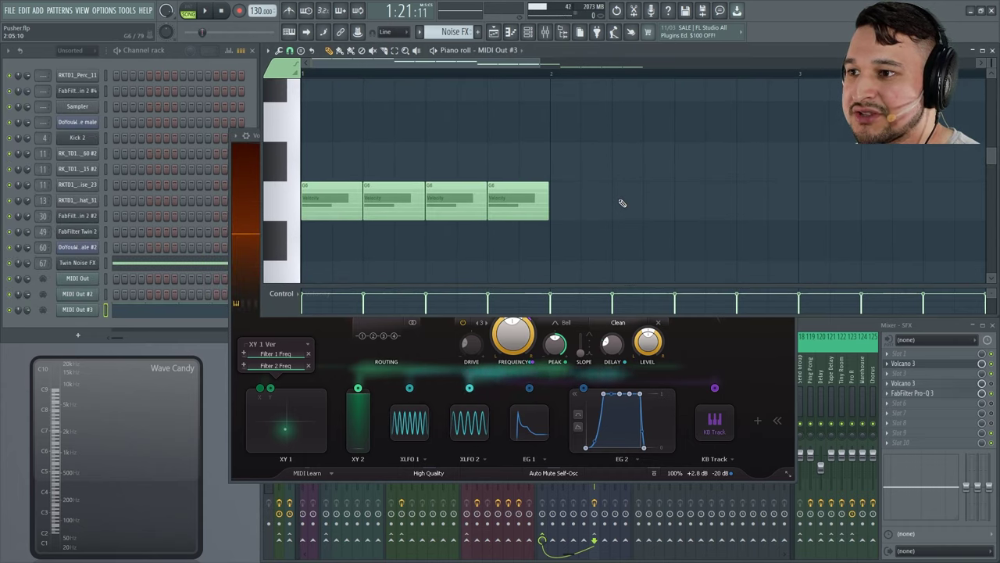
scroll(619, 212, down, 2)
Return to Volcano 3, reveal the output gain controls, and adjust EG 2's envelope while auditioning the noise chord.
click(563, 396)
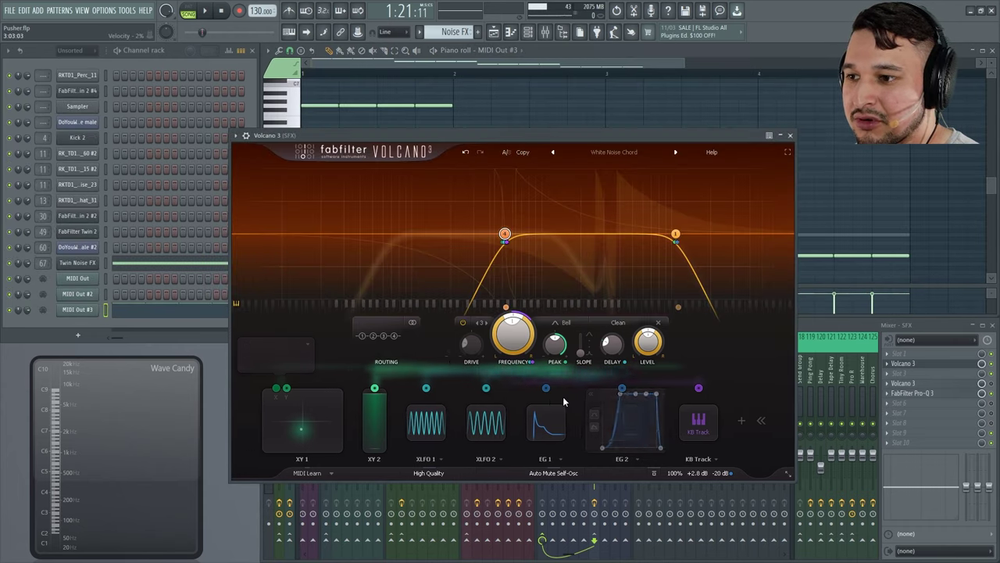
mouse_move(715, 438)
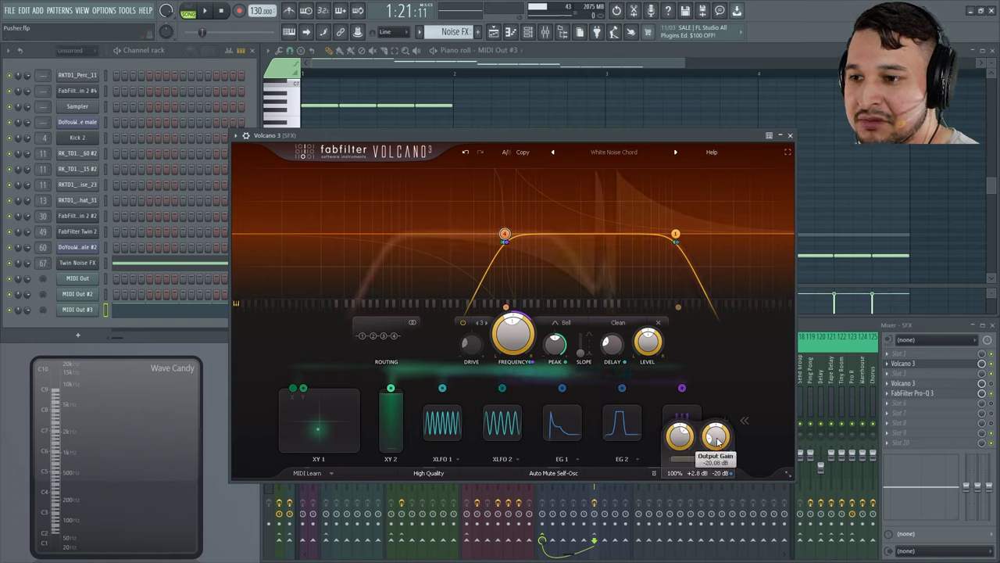
key(space)
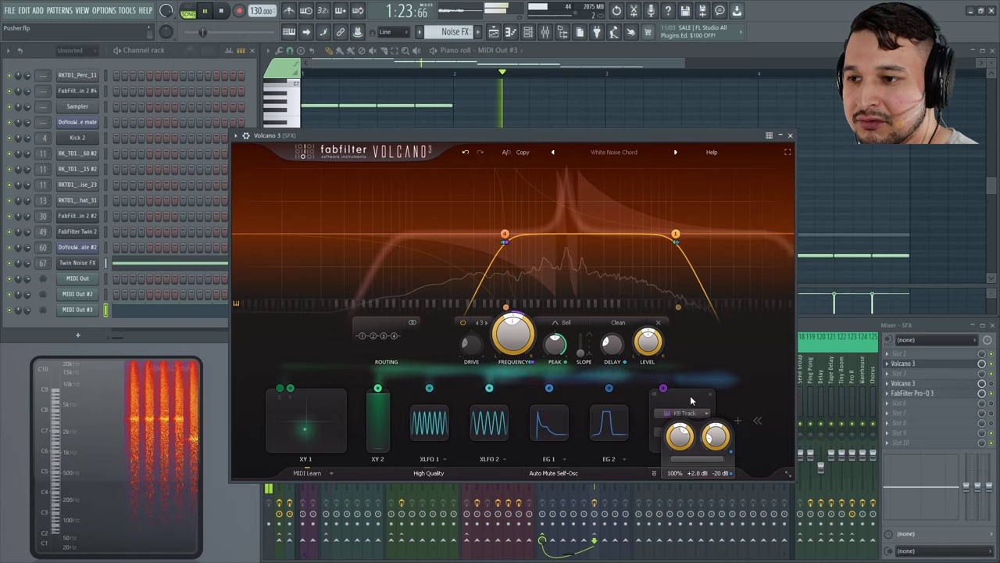
mouse_move(621, 408)
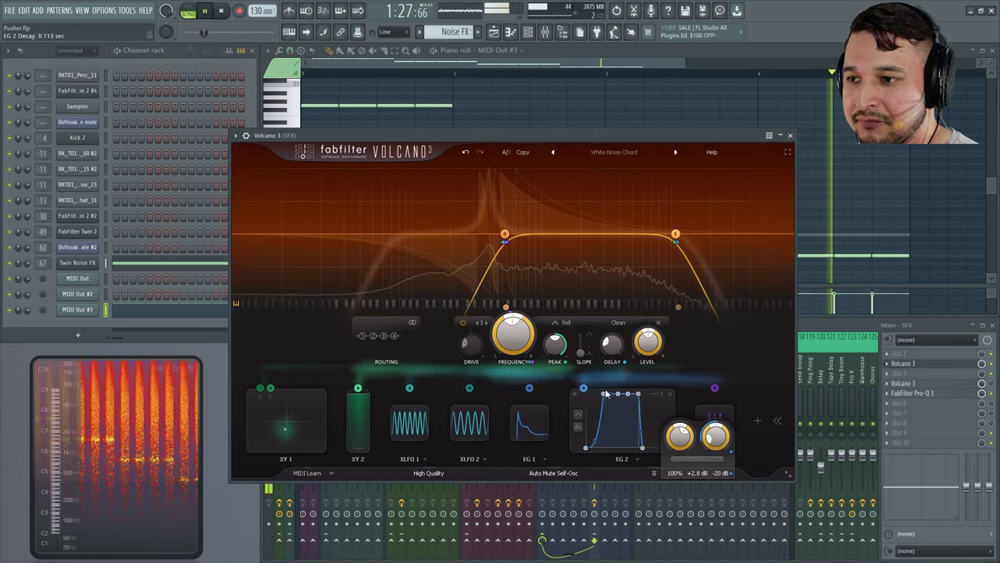
drag(602, 399, 559, 374)
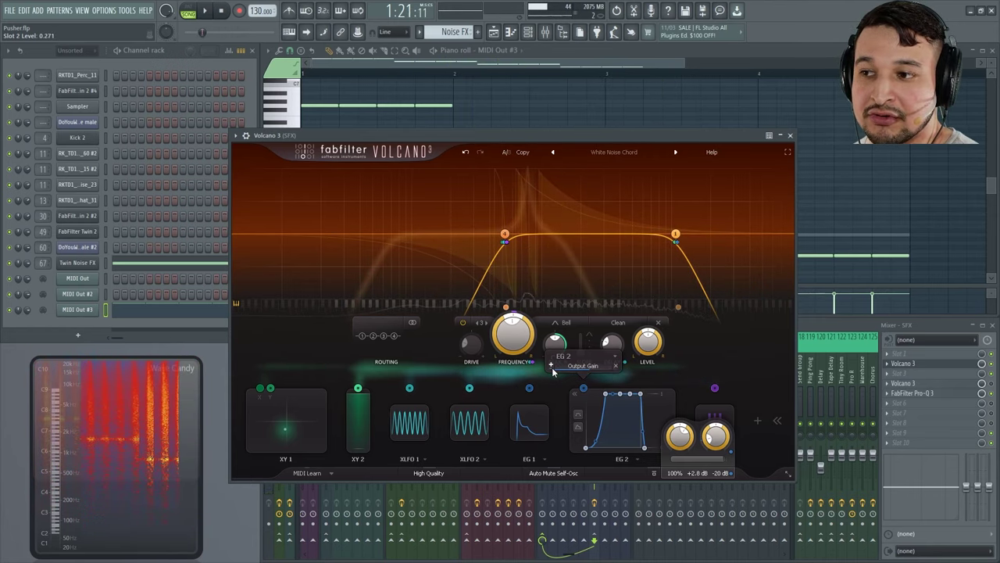
Set EG 2's Output Gain modulation level to about 0.288 and fine-tune the envelope's upper point while auditioning.
key(space)
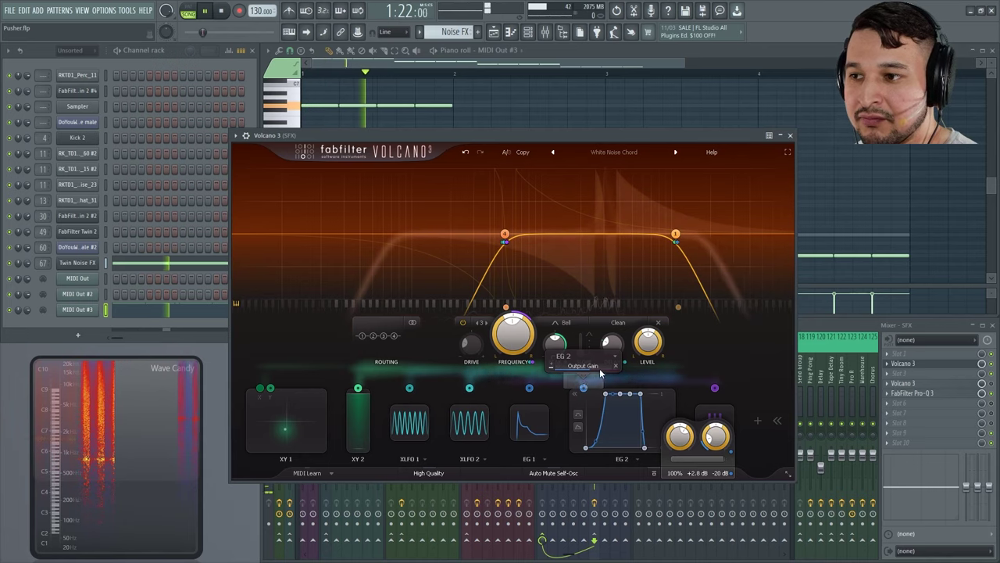
drag(634, 367, 593, 367)
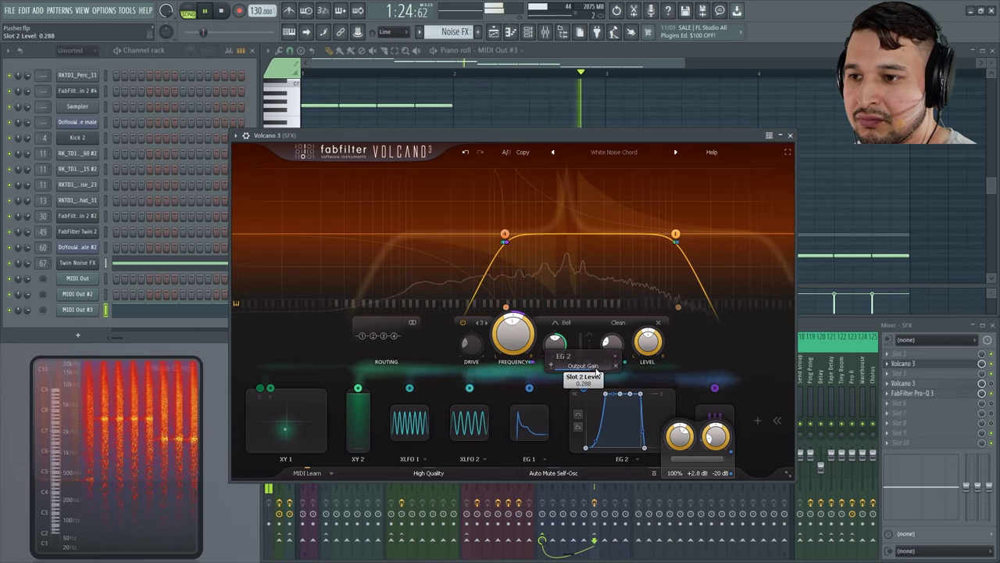
drag(606, 395, 604, 397)
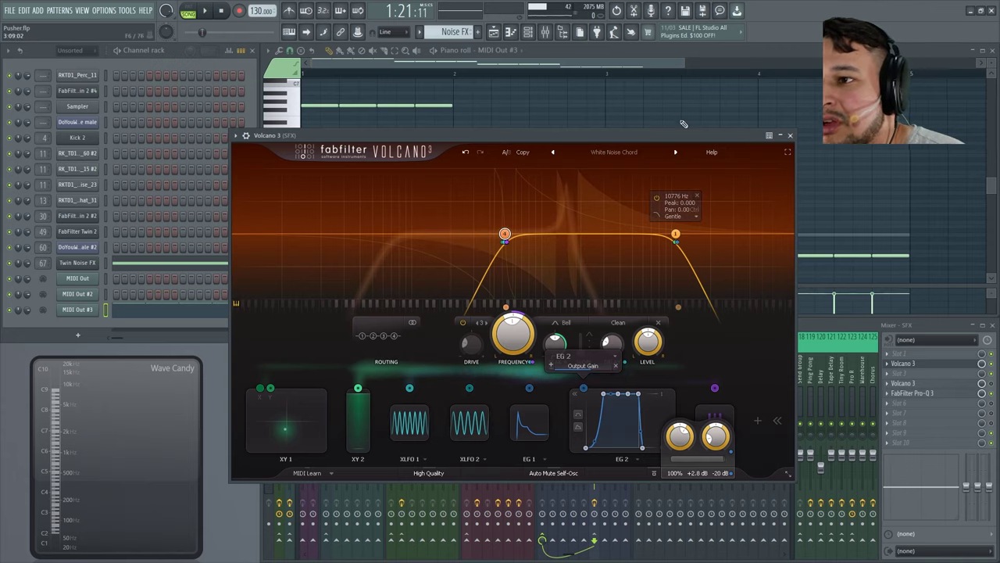
Load the White Noise Sidechain preset, audition it, and raise filter 2's frequency to about 68.6 Hz.
click(629, 152)
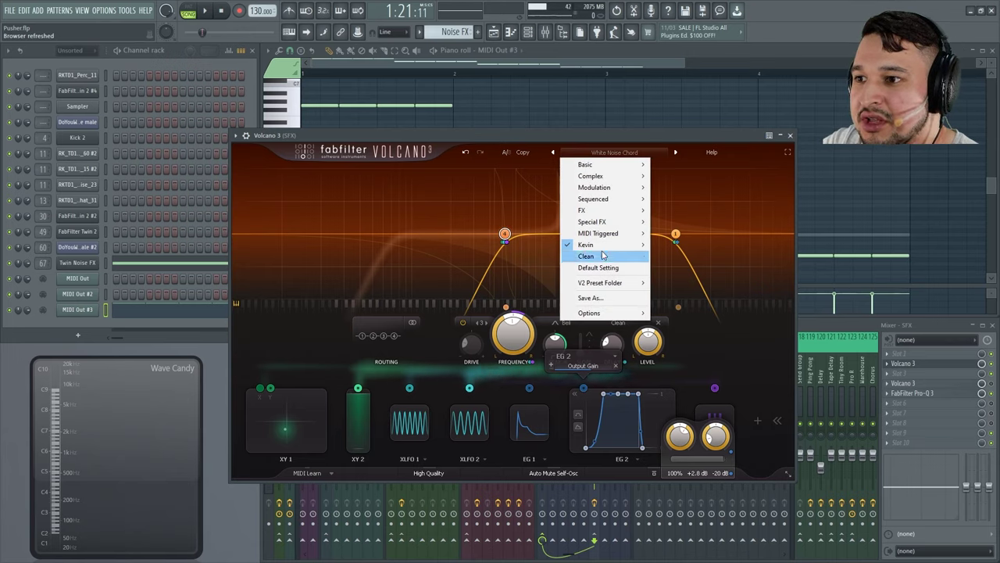
mouse_move(602, 244)
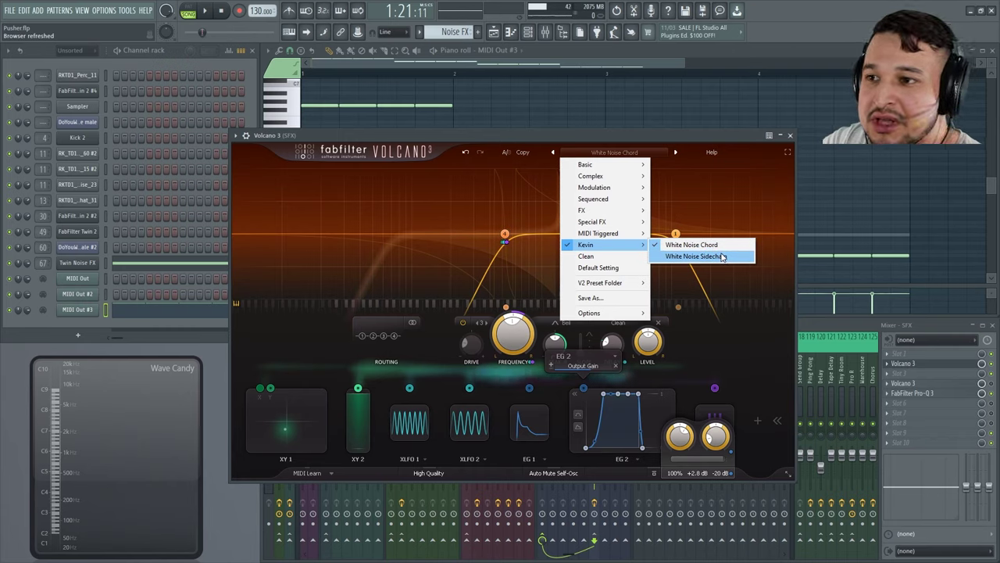
click(722, 257)
key(space)
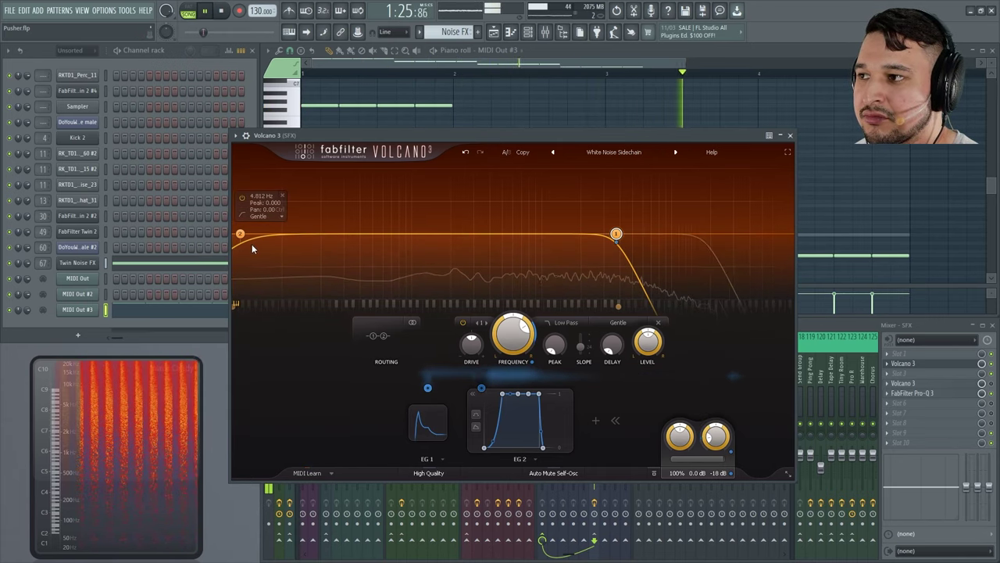
drag(252, 244, 374, 269)
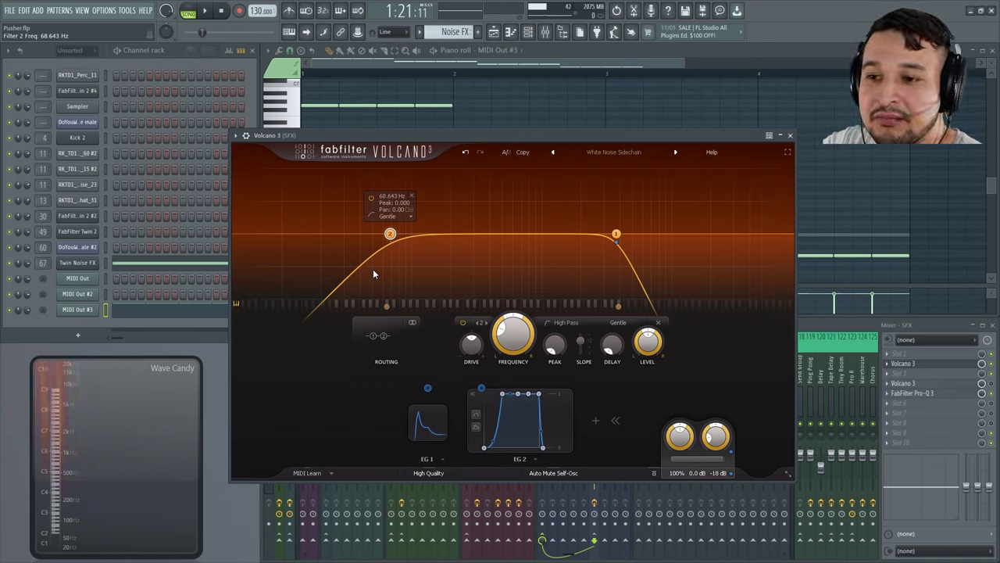
Reload the White Noise Chord preset in Volcano 3, audition it, and close the plug-in.
click(604, 154)
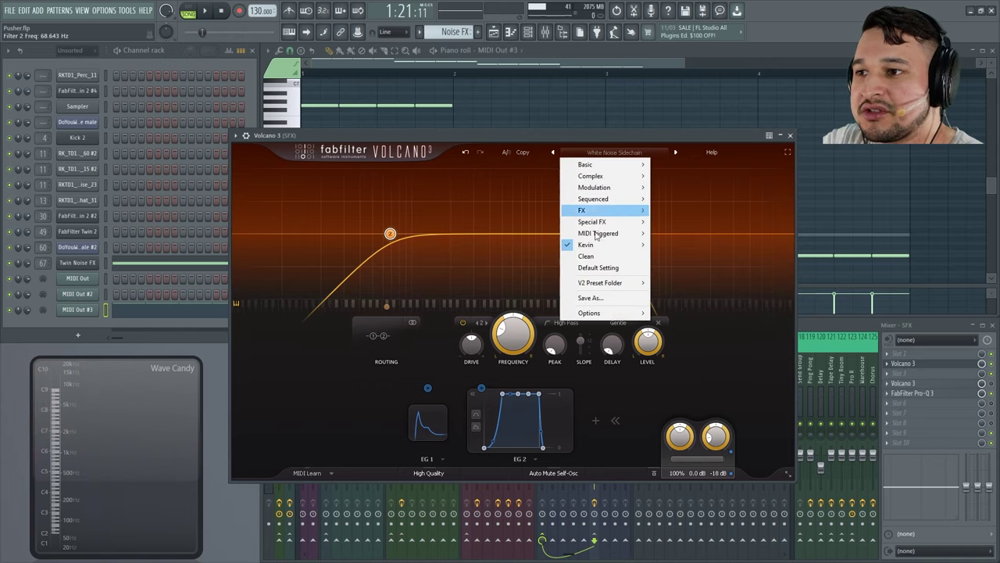
mouse_move(606, 251)
click(732, 246)
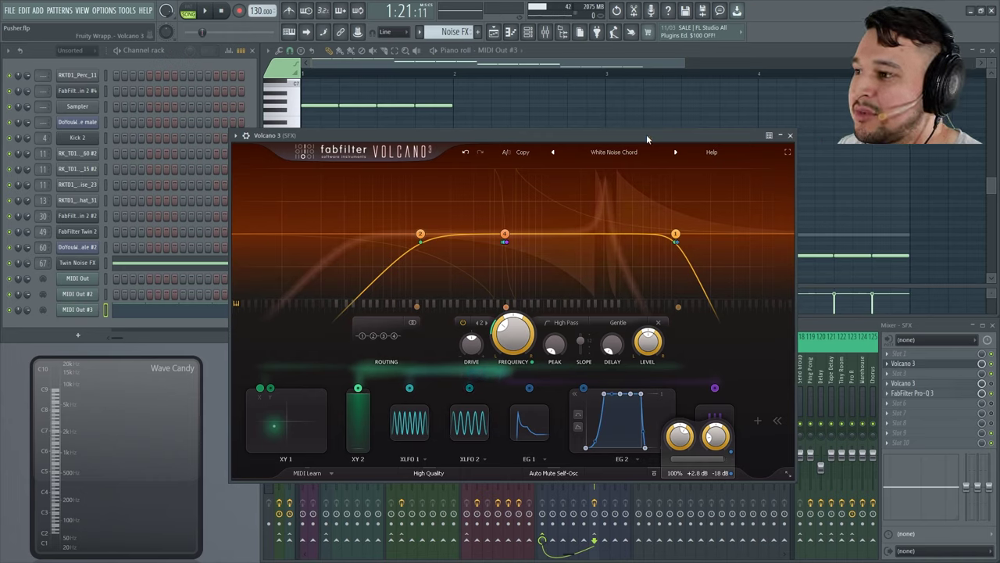
key(space)
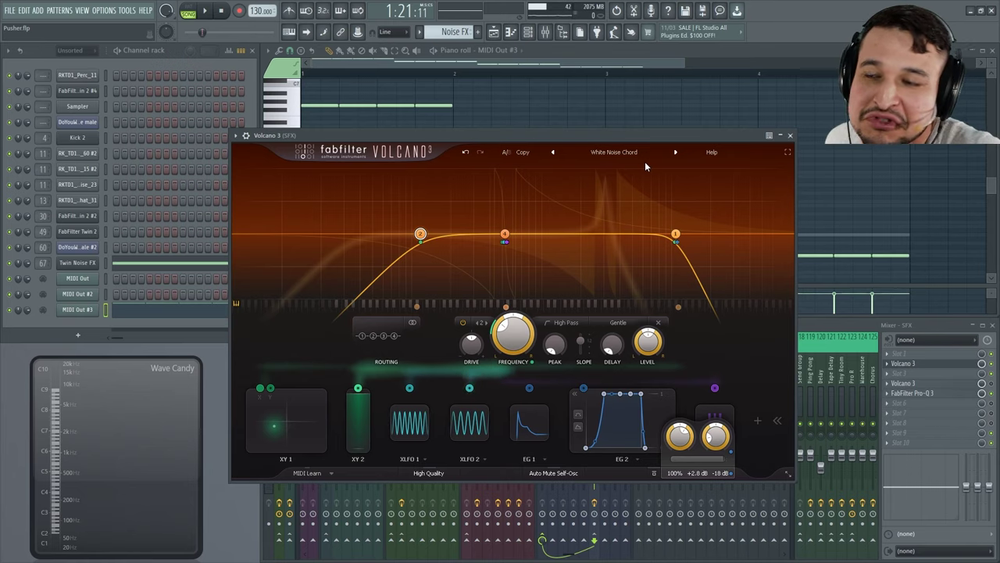
click(793, 136)
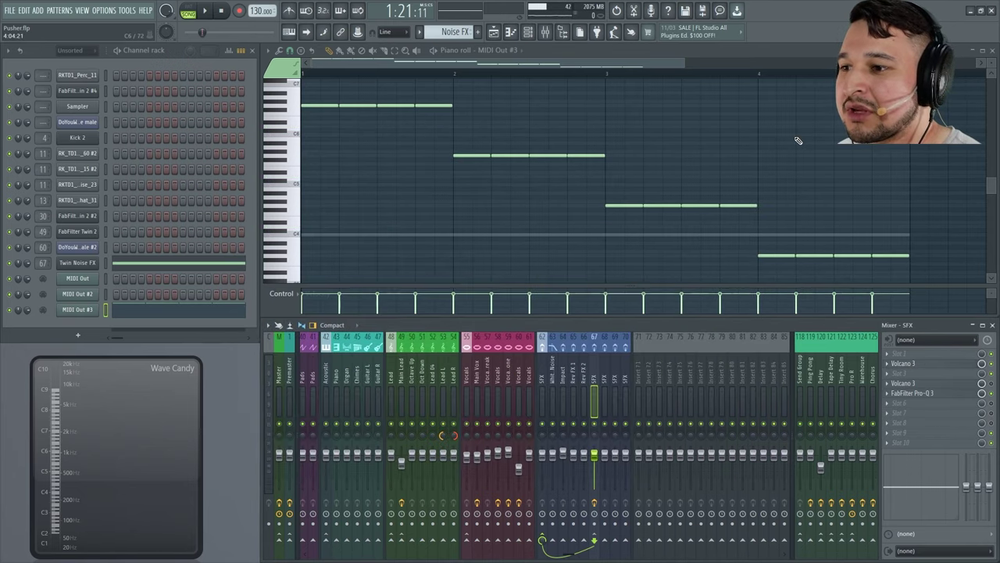
Show the playlist arrangement, restore the muted tracks, and set the playback selection from bar 53 to bar 57.
click(493, 31)
scroll(633, 233, up, 1)
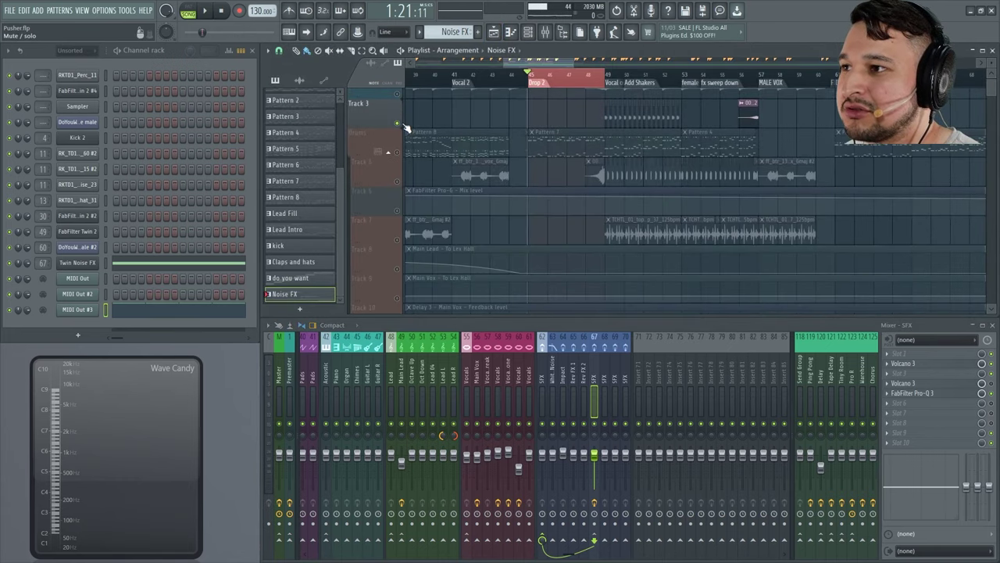
scroll(547, 133, up, 3)
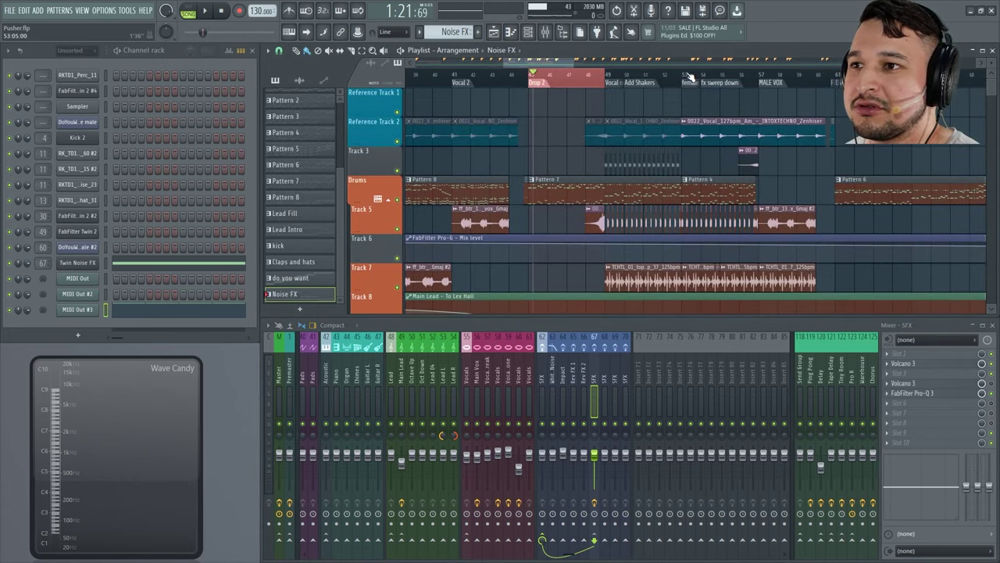
scroll(528, 78, up, 4)
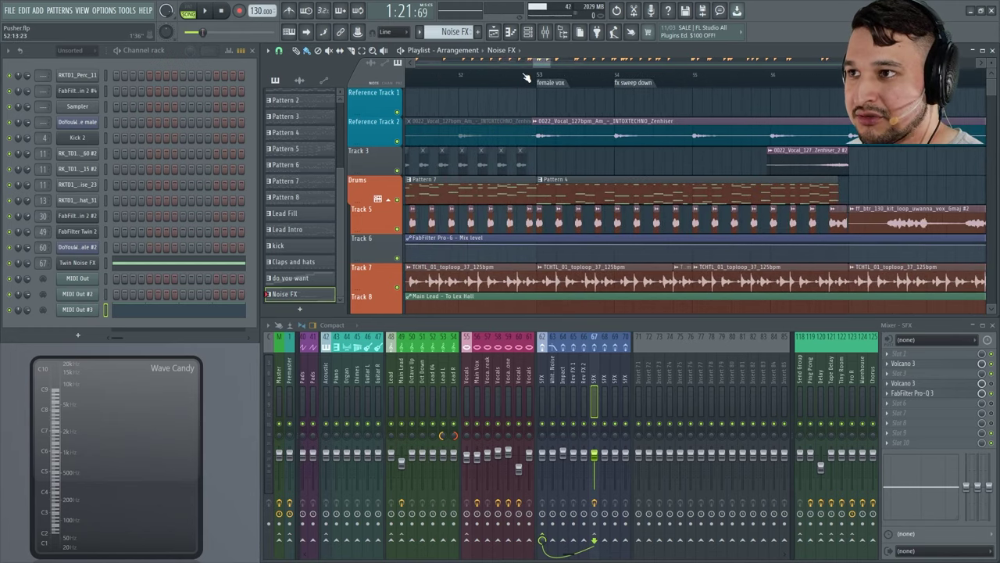
drag(538, 74, 898, 86)
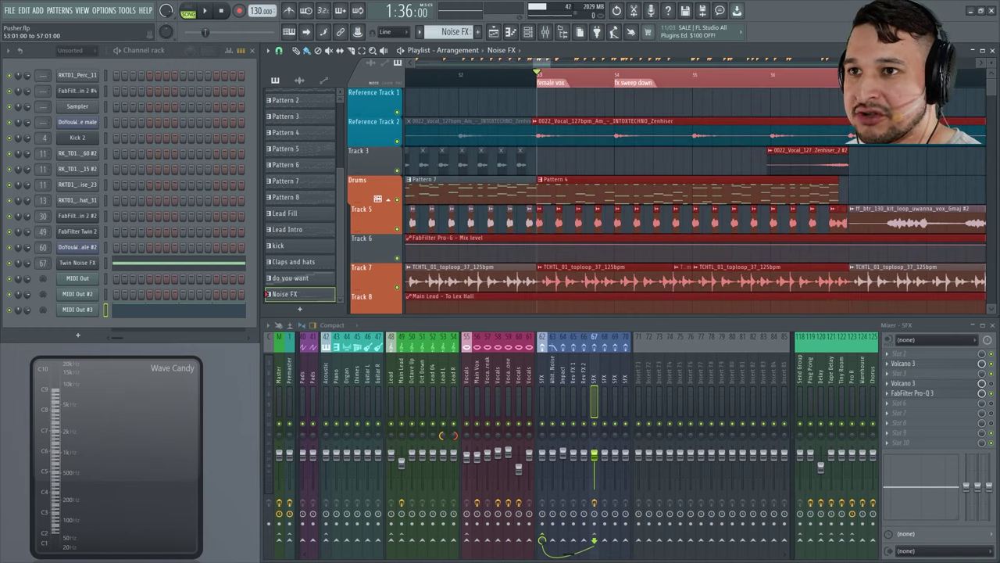
Solo Reference Track 2 and audition its vocal with Volcano 3 open on the Vocals mixer track 58.
ctrl+click(397, 141)
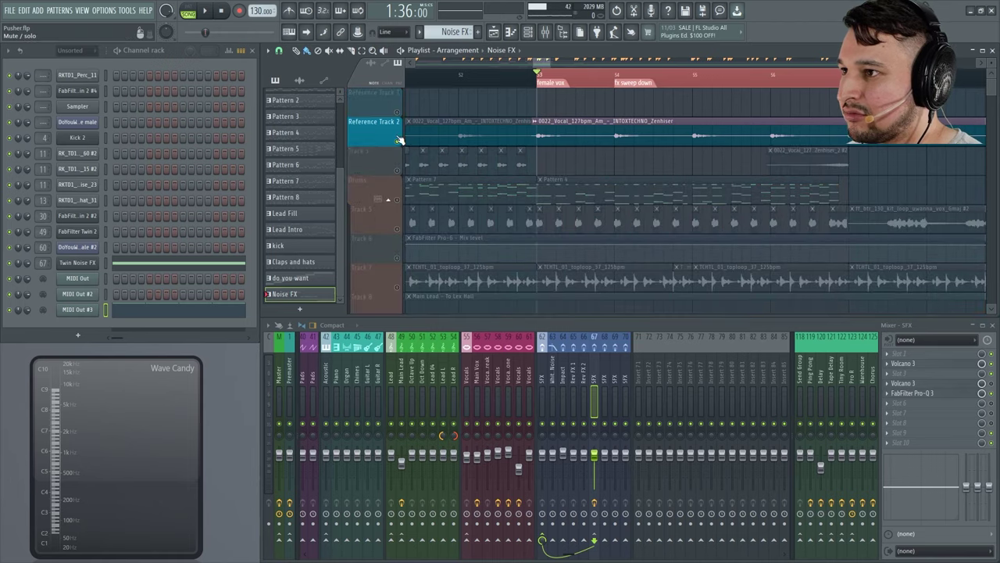
key(space)
click(494, 383)
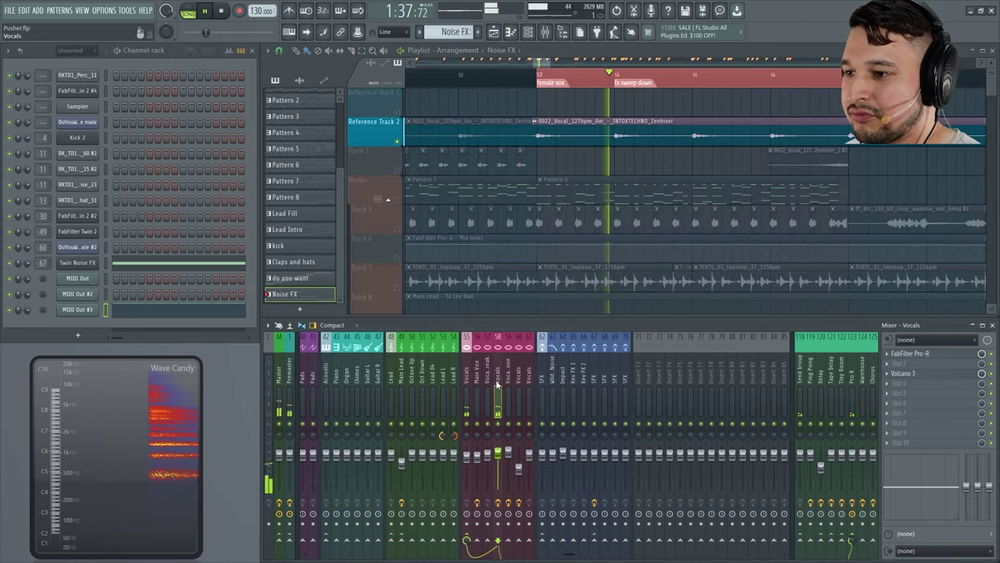
click(908, 374)
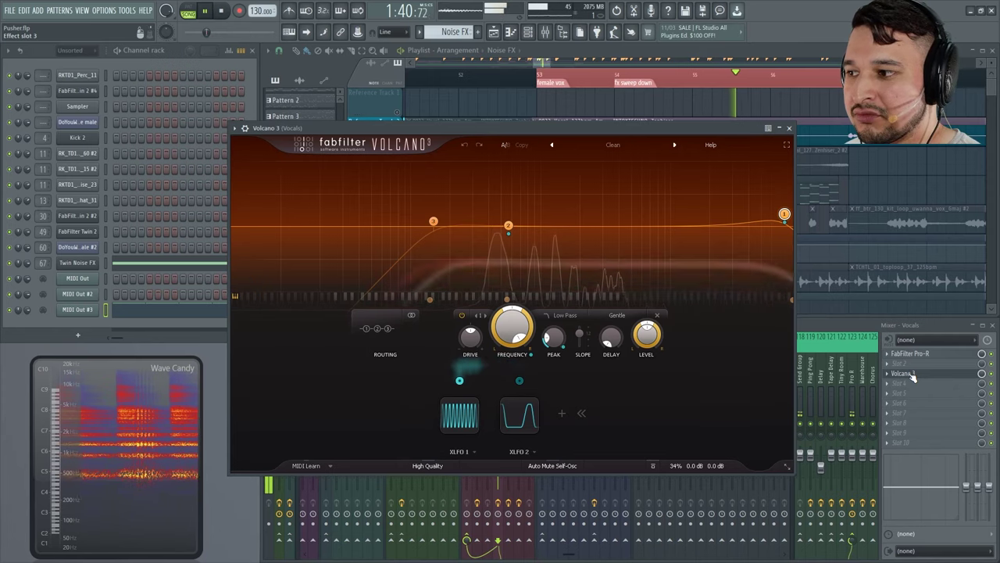
key(space)
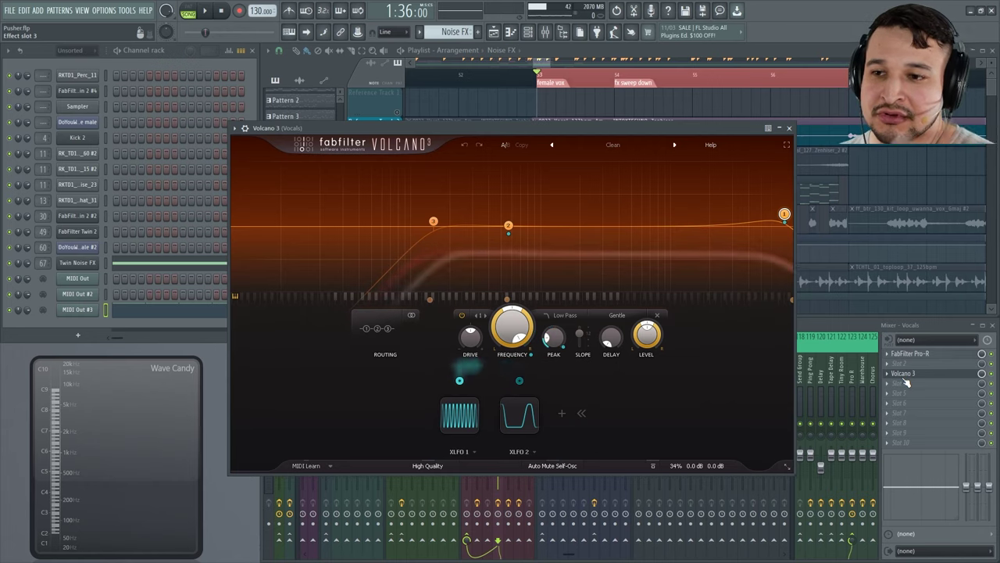
Bypass Volcano 3 on the Vocals track, close its window, and audition the vocal with the Pro R send muted.
click(994, 375)
key(space)
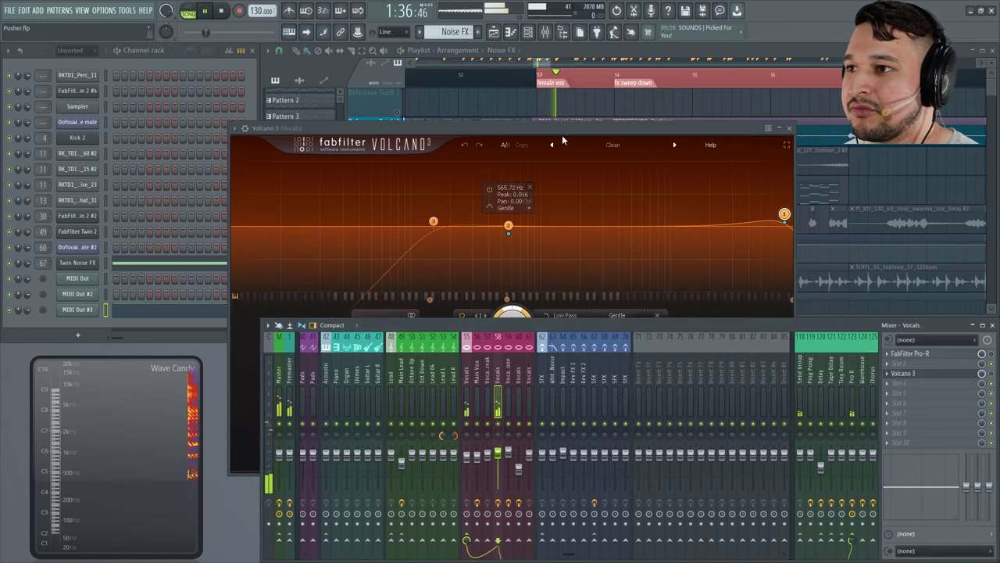
drag(565, 128, 342, 168)
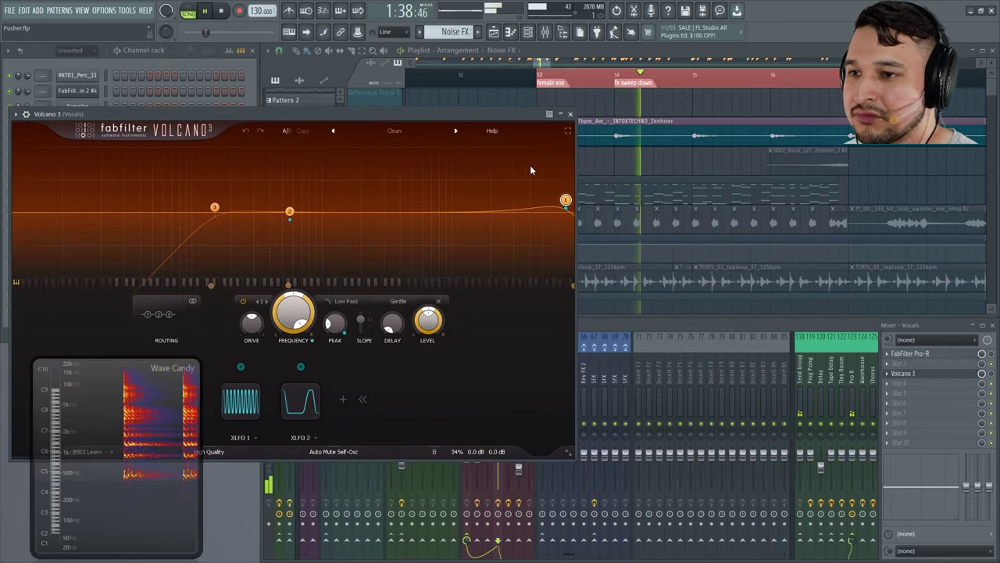
click(568, 166)
key(space)
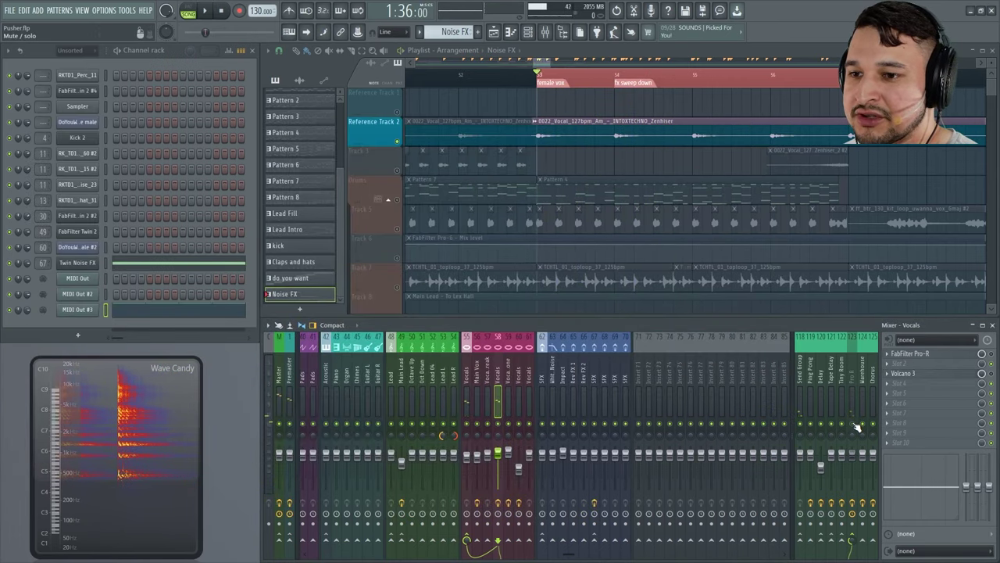
key(space)
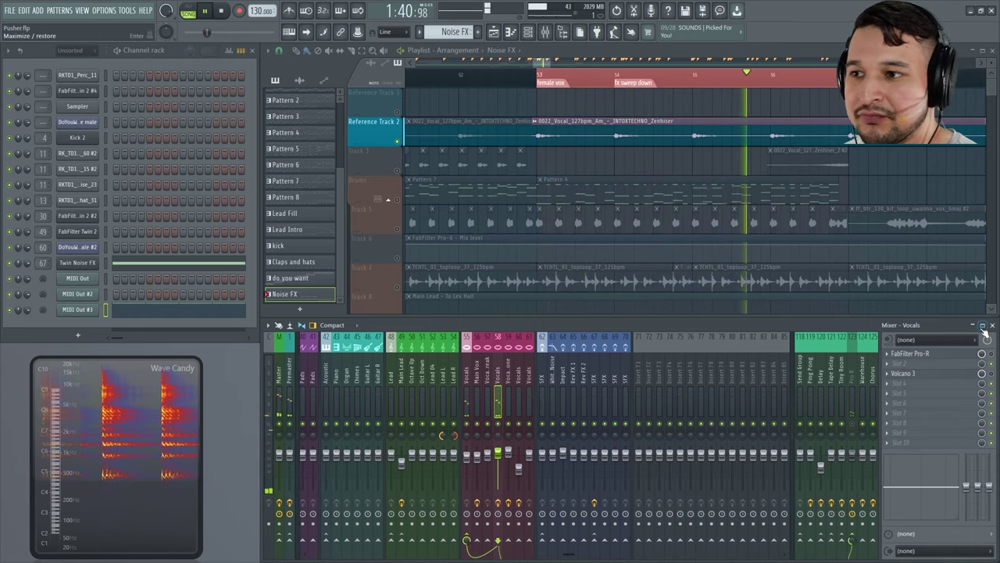
key(space)
Examine FabFilter Pro-R's reverb settings on the Vocals track while auditioning the vocal, and close the plug-in.
click(959, 358)
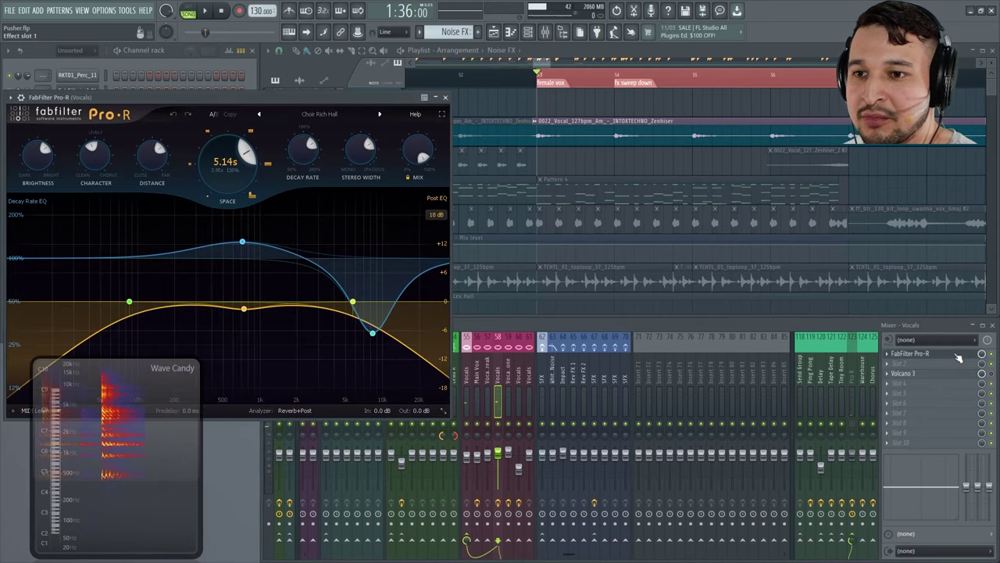
key(space)
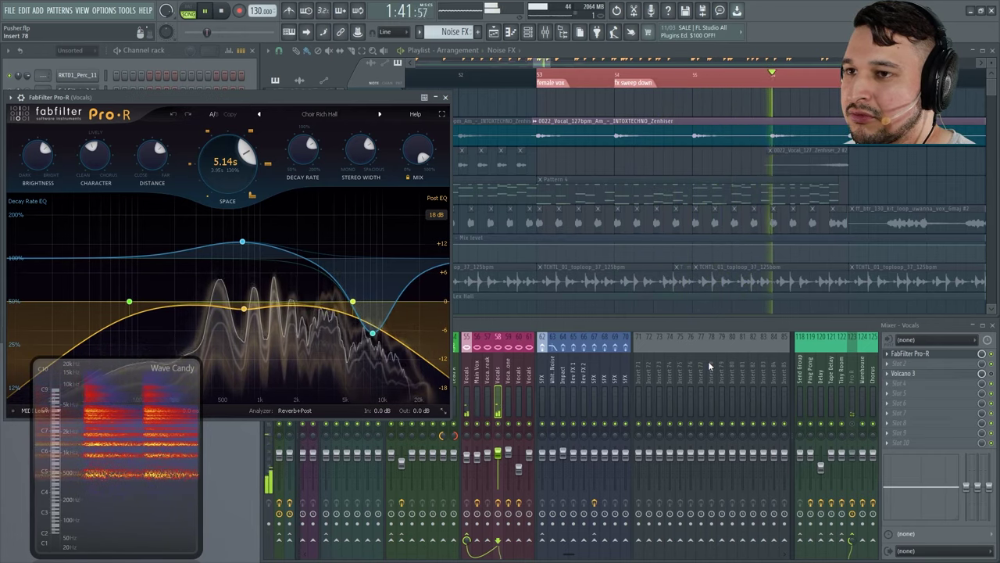
key(space)
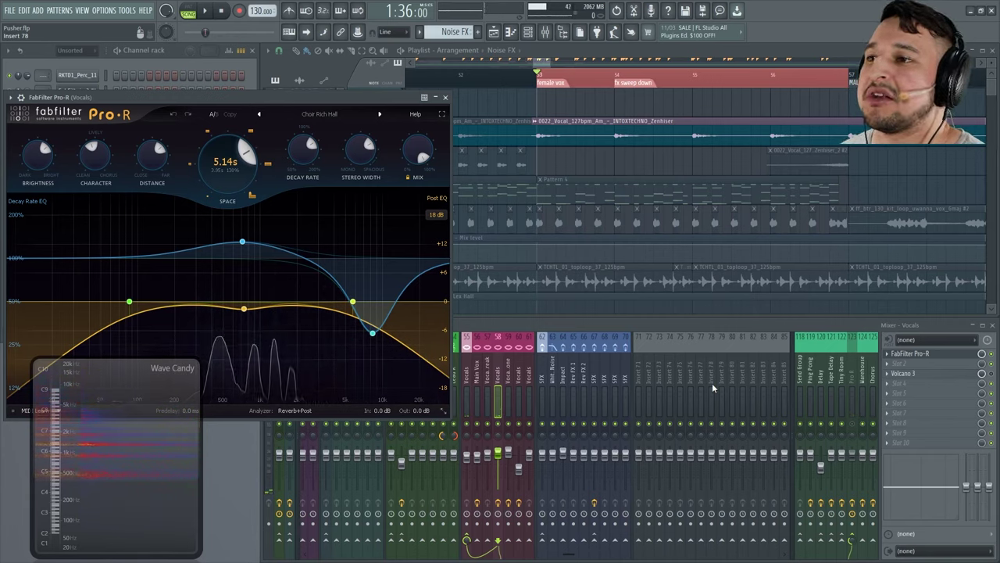
key(space)
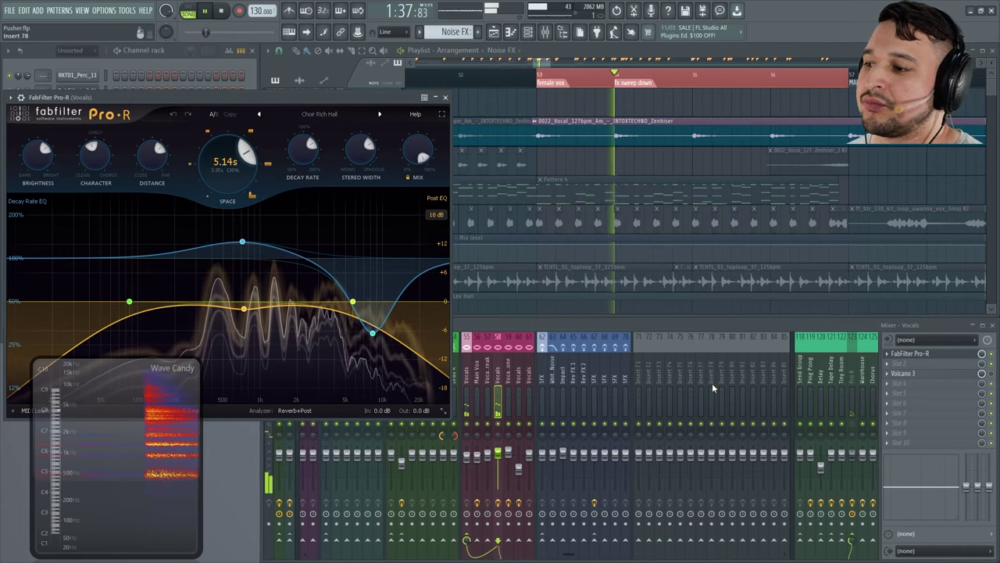
key(space)
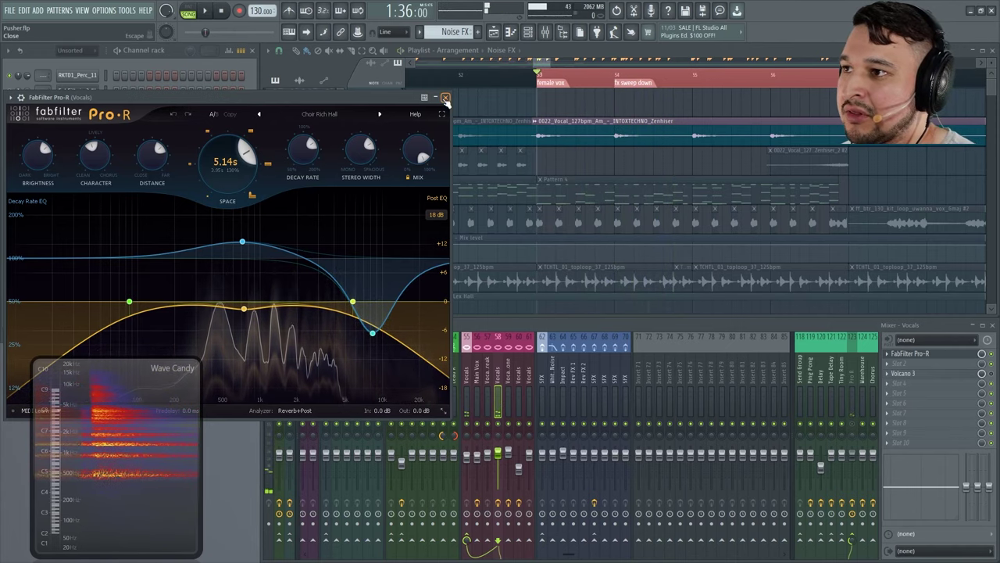
click(445, 99)
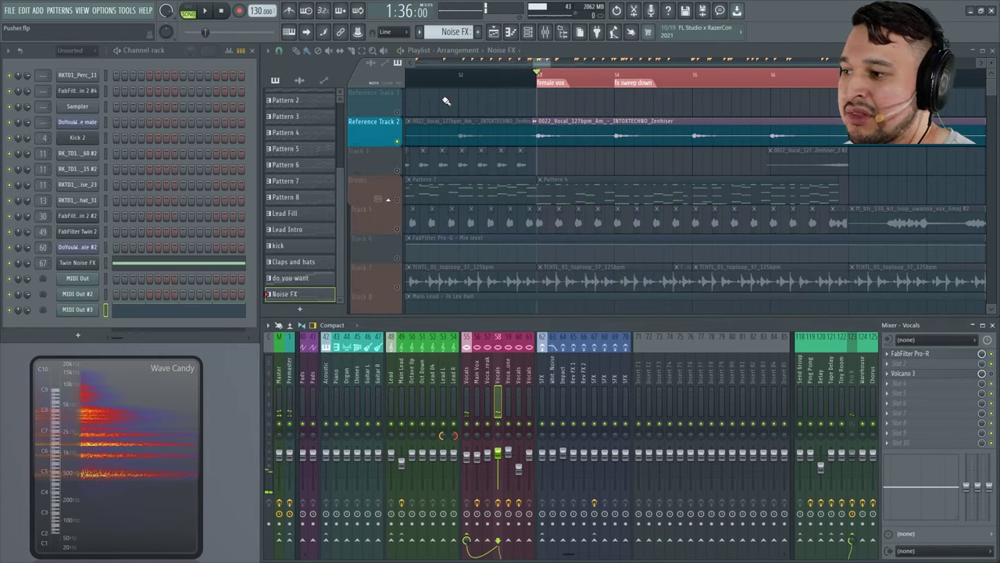
Re-enable and reopen Volcano 3 on Vocals, and examine filter 2 and XLFO 2's modulation targets while auditioning the vocal.
click(971, 373)
drag(382, 123, 602, 104)
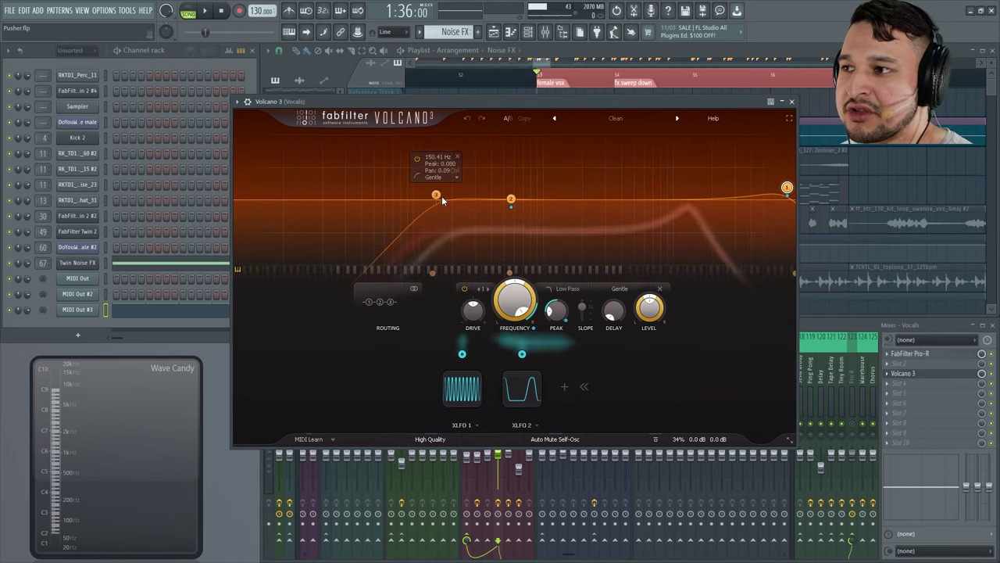
key(space)
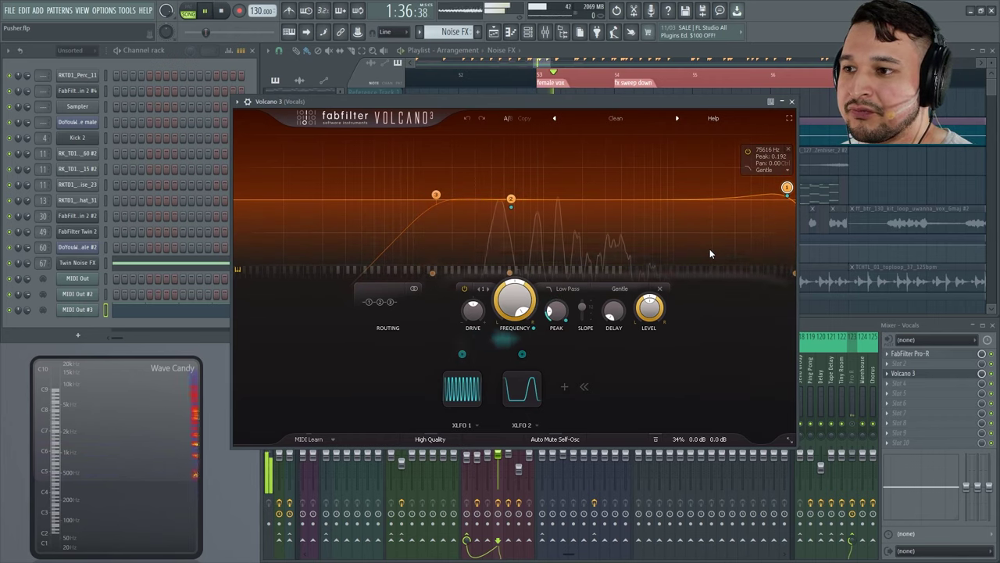
click(511, 200)
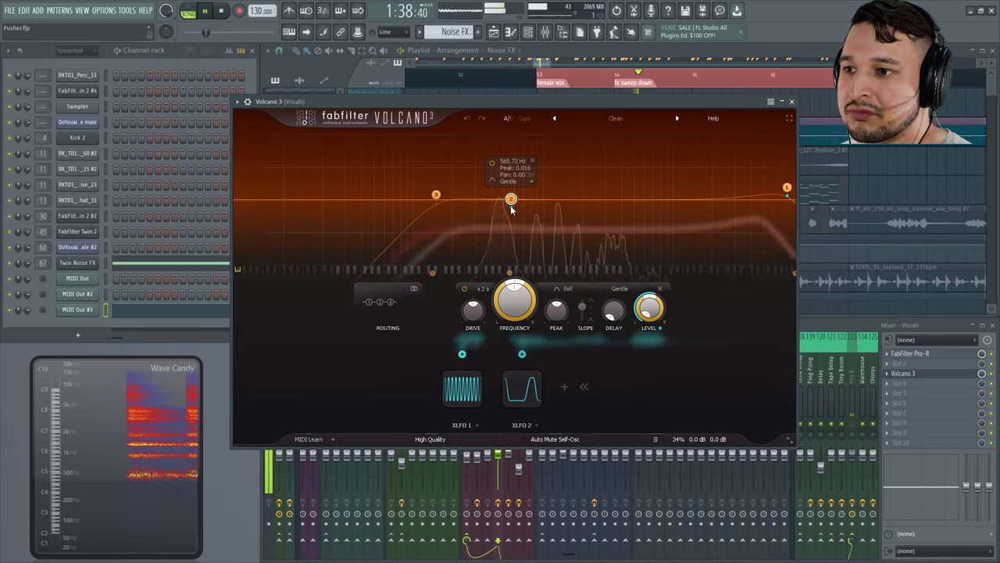
click(523, 355)
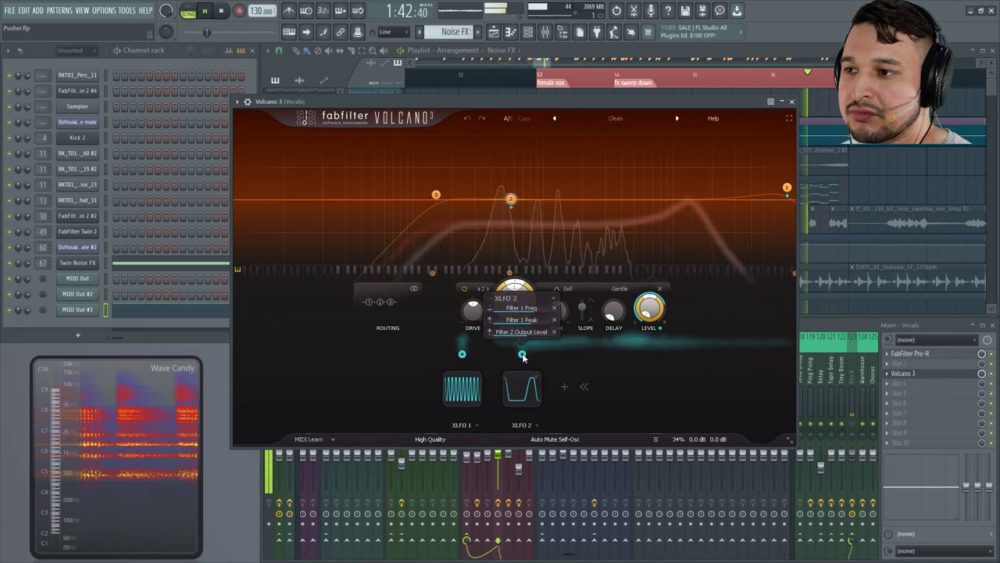
key(space)
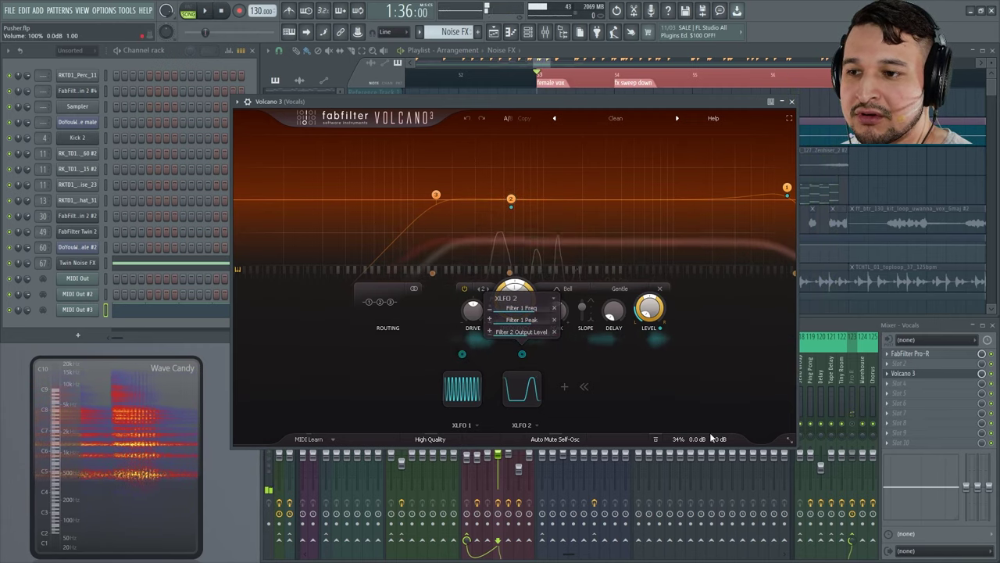
mouse_move(715, 436)
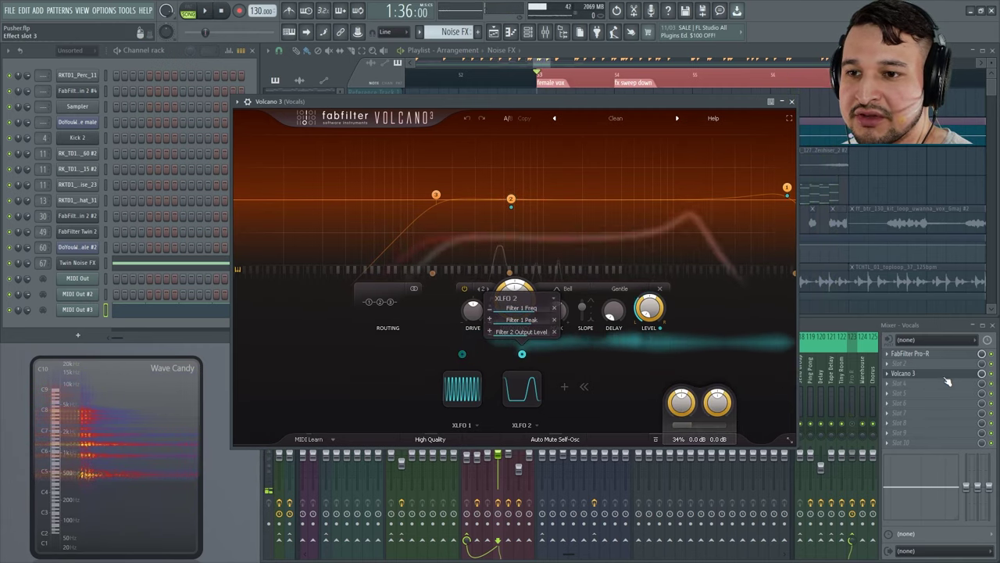
Bypass the existing Volcano 3 on Vocals and add a second Volcano 3 instance in effect slot 4.
click(922, 364)
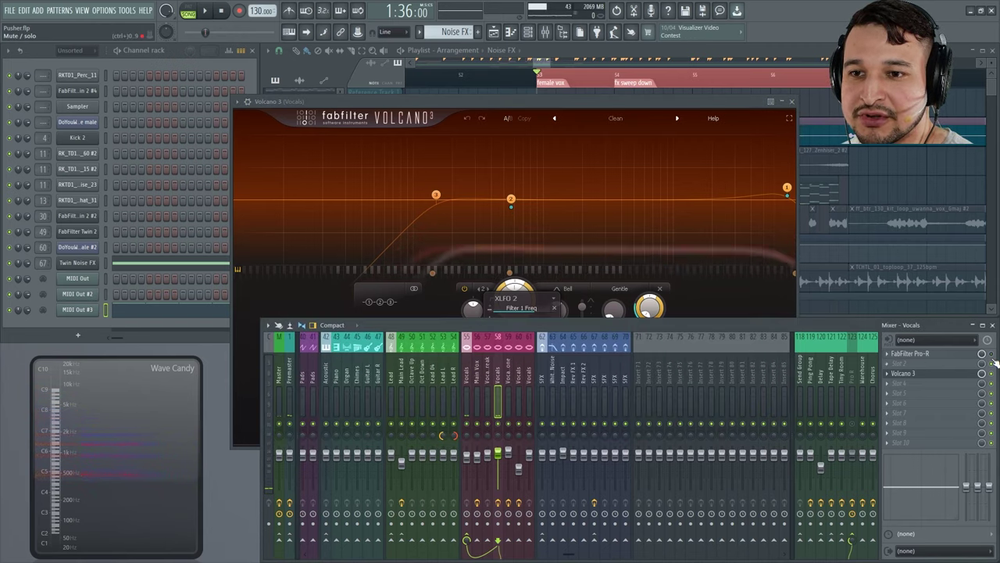
click(941, 384)
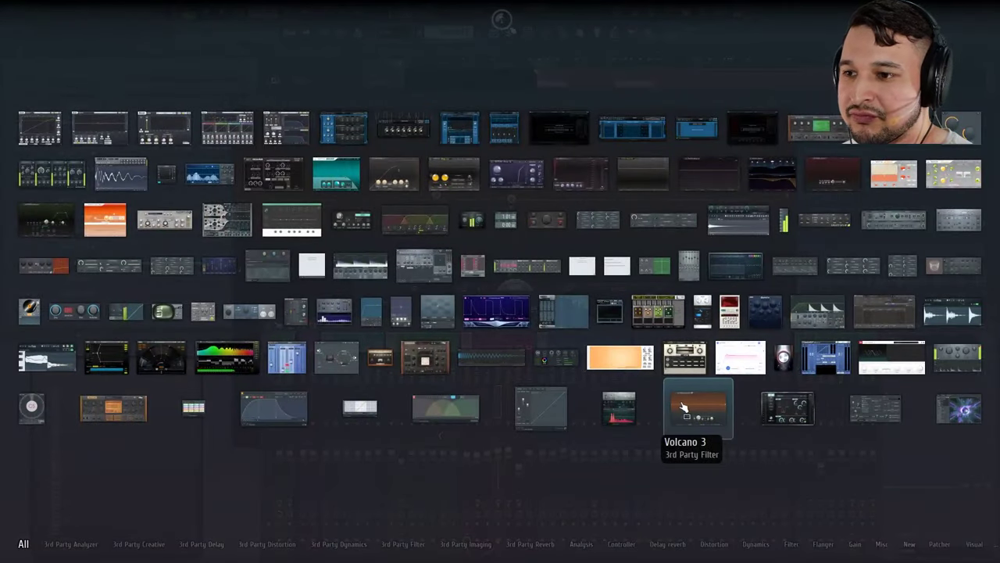
drag(695, 402, 930, 384)
click(772, 109)
click(445, 109)
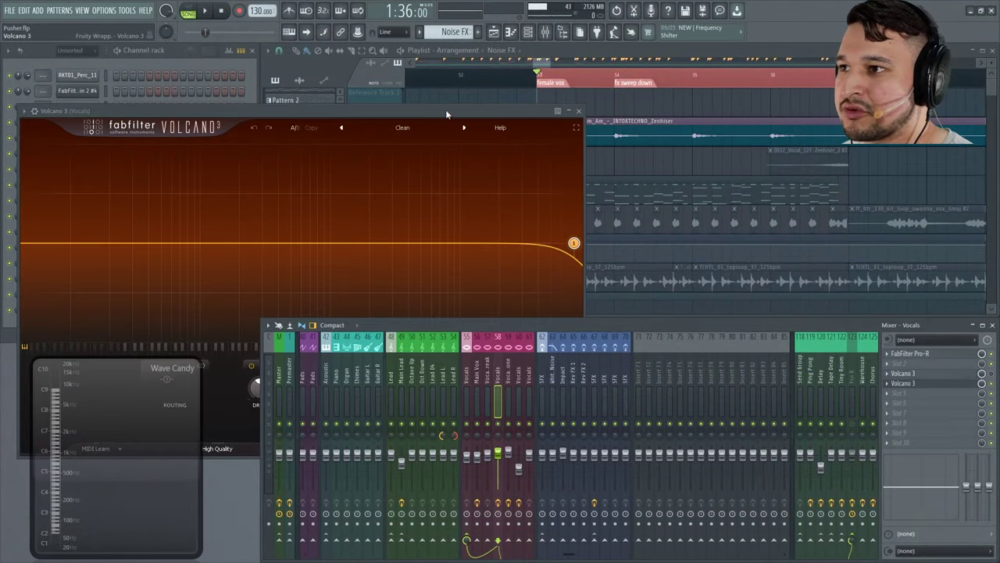
Expand the new Volcano 3 window, add an XLFO modulator, and move high-pass filter 2 to about 239 Hz.
drag(445, 110, 569, 110)
click(700, 130)
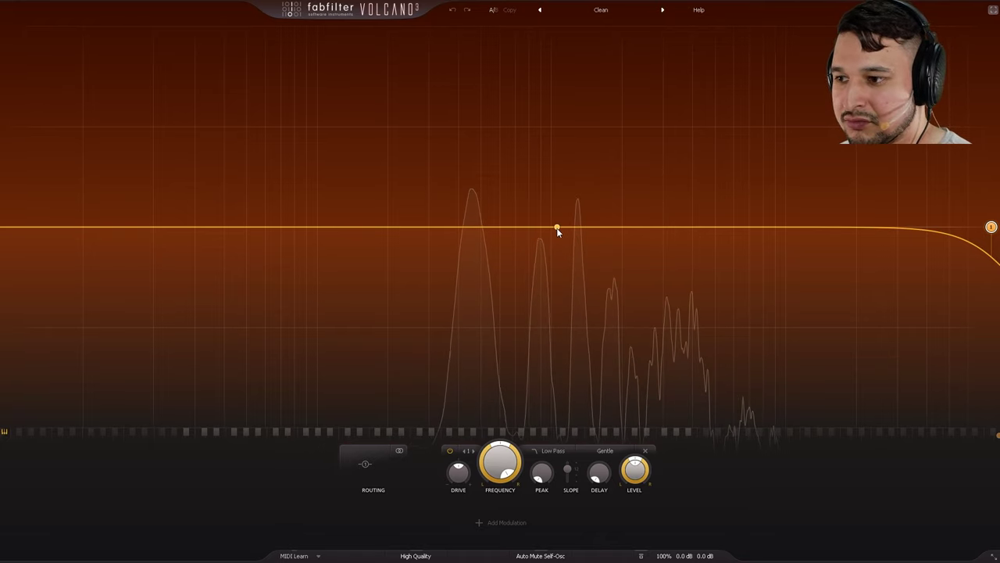
click(504, 524)
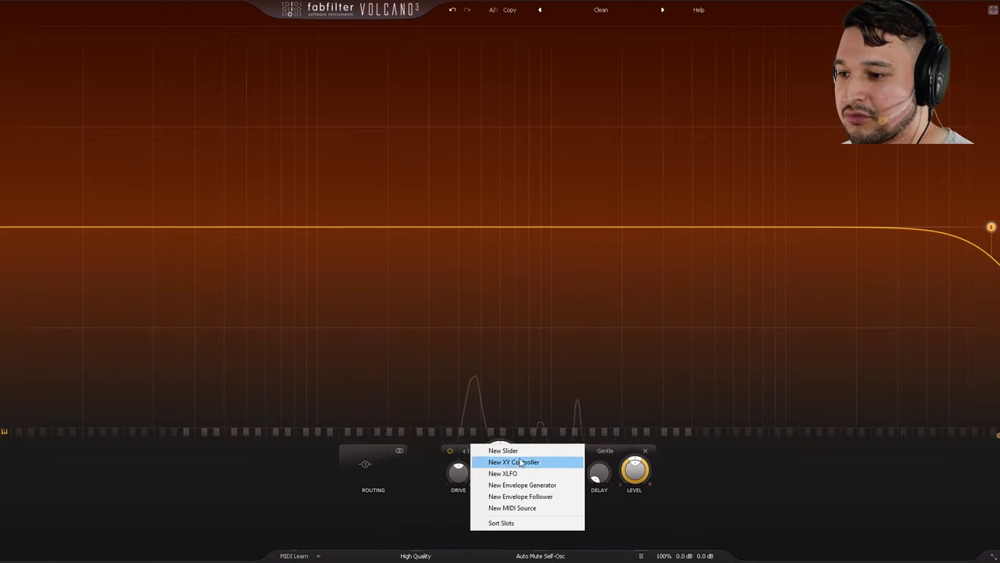
click(528, 474)
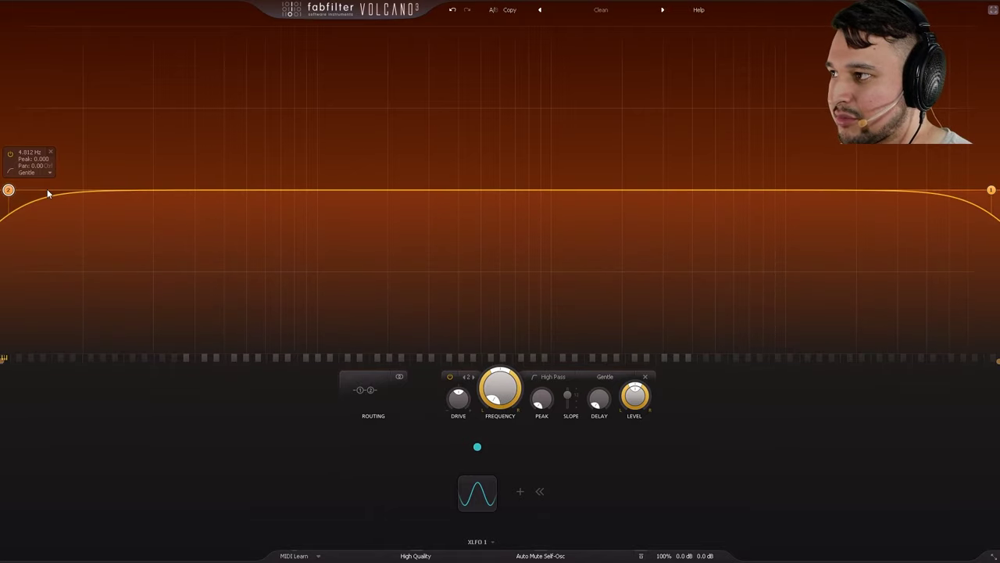
drag(8, 191, 404, 188)
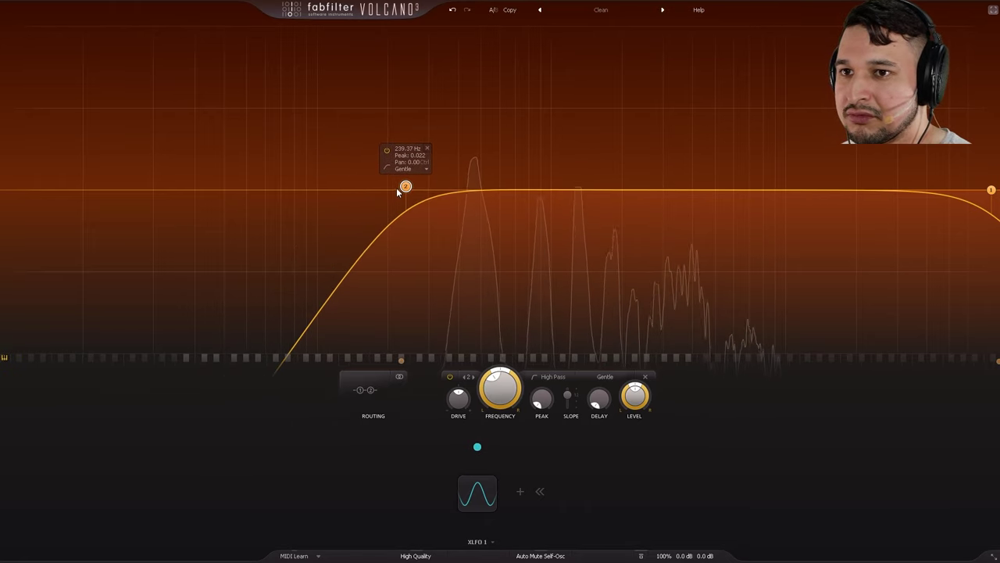
mouse_move(991, 191)
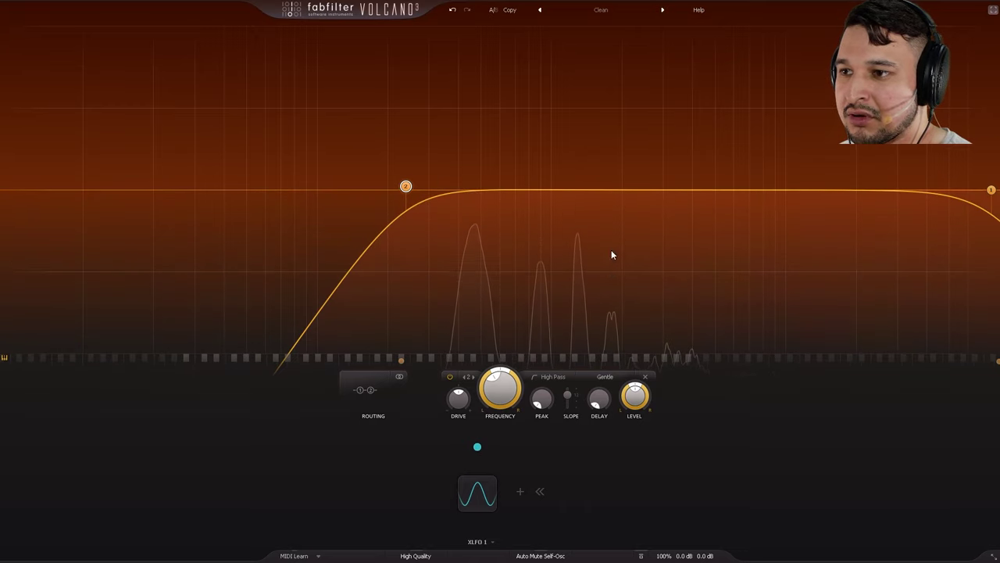
click(674, 190)
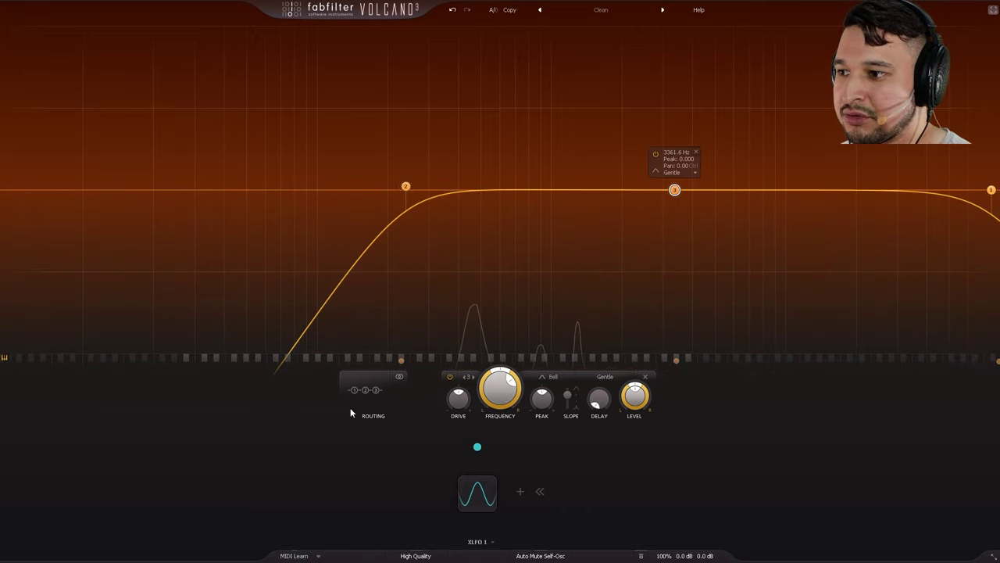
mouse_move(674, 191)
mouse_down()
mouse_move(674, 216)
mouse_move(670, 196)
mouse_up()
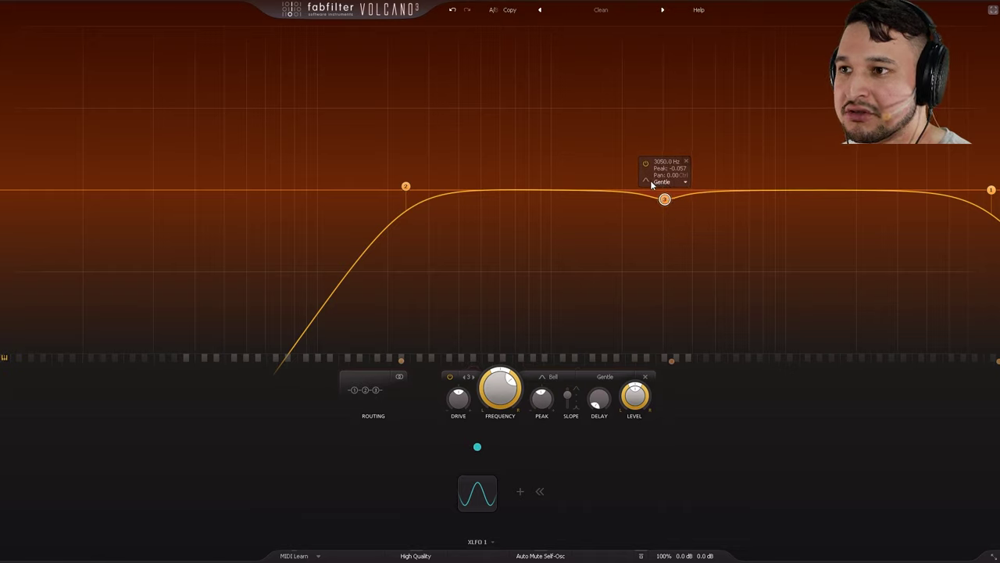
click(651, 190)
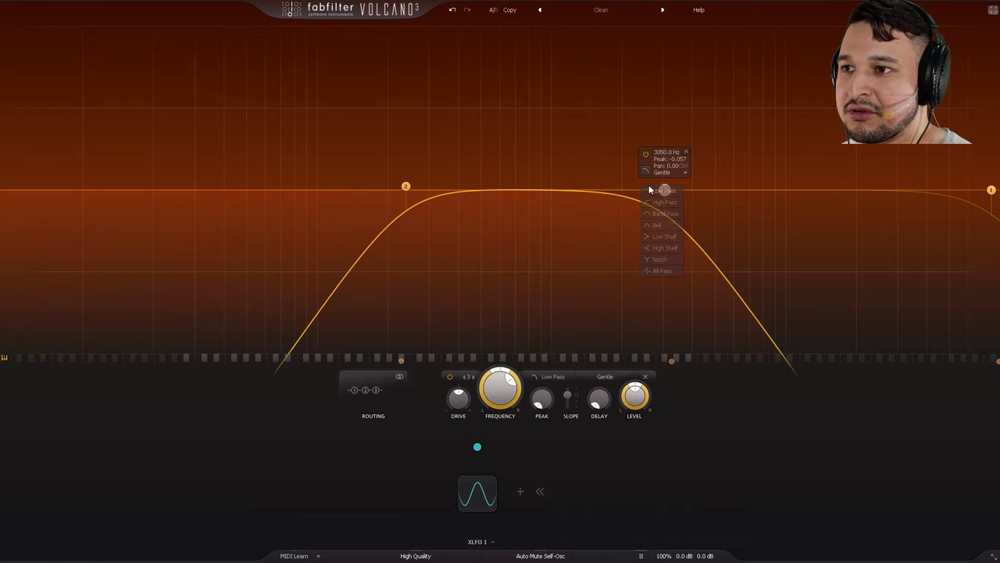
click(687, 161)
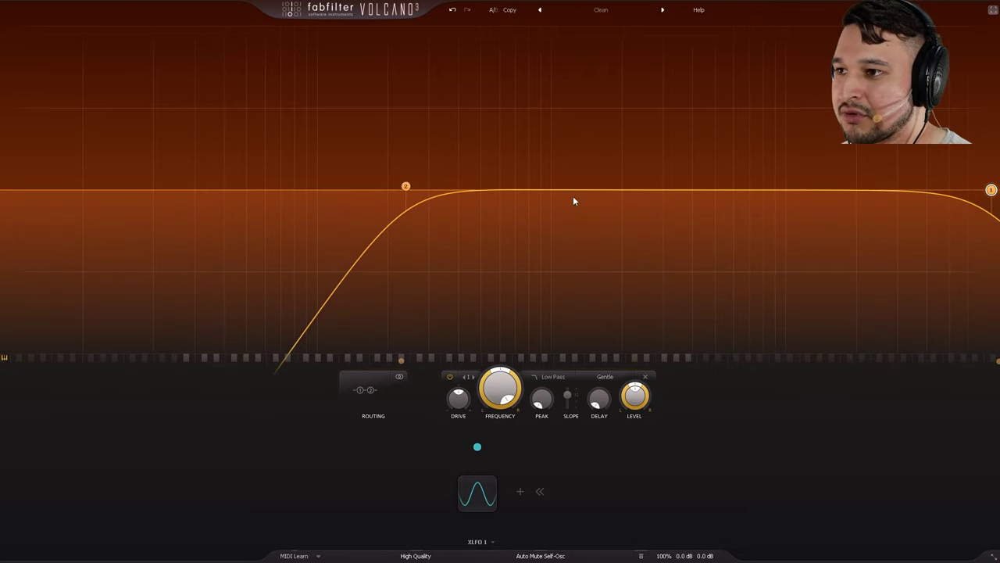
Add a bell filter 3 to the midrange of the curve and assign XLFO 1 to modulate its output level.
drag(605, 192, 607, 211)
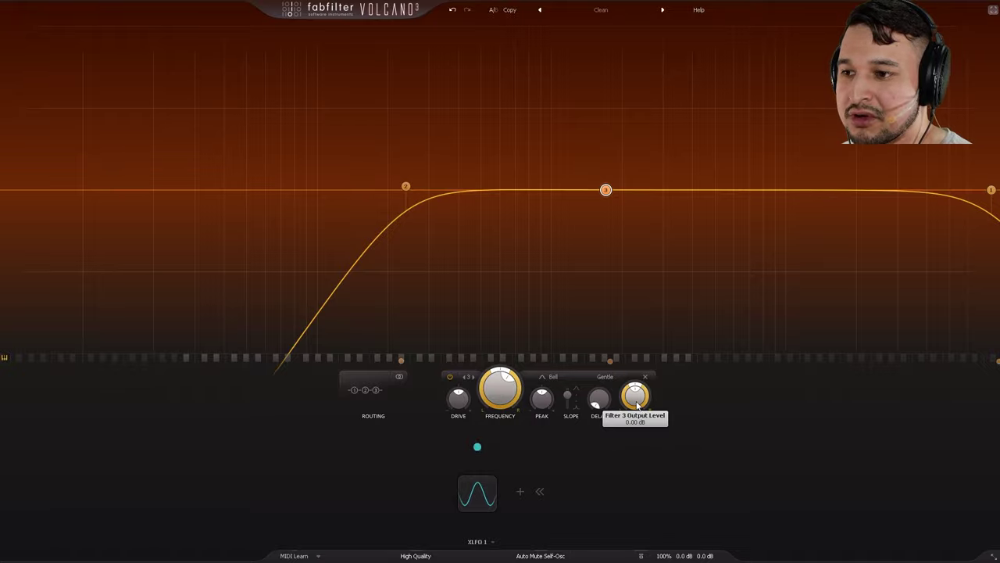
mouse_move(637, 404)
mouse_down()
mouse_move(634, 429)
mouse_move(636, 395)
mouse_move(645, 424)
mouse_move(642, 410)
mouse_move(638, 442)
mouse_move(638, 401)
mouse_up()
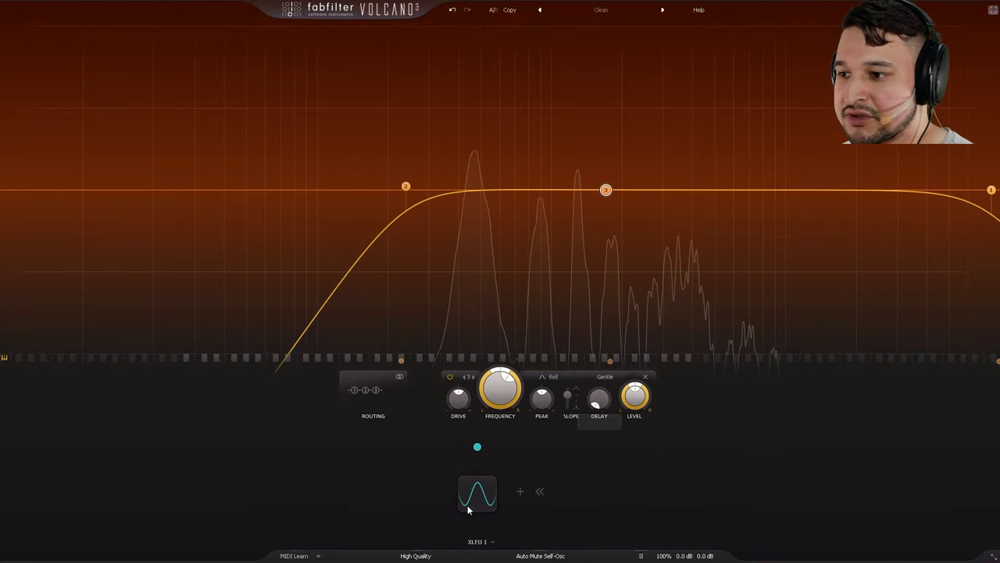
drag(478, 446, 636, 400)
Set XLFO 1's synced rate to 1/16 after trying 1/64 and 1/8 on the playing vocal.
click(484, 490)
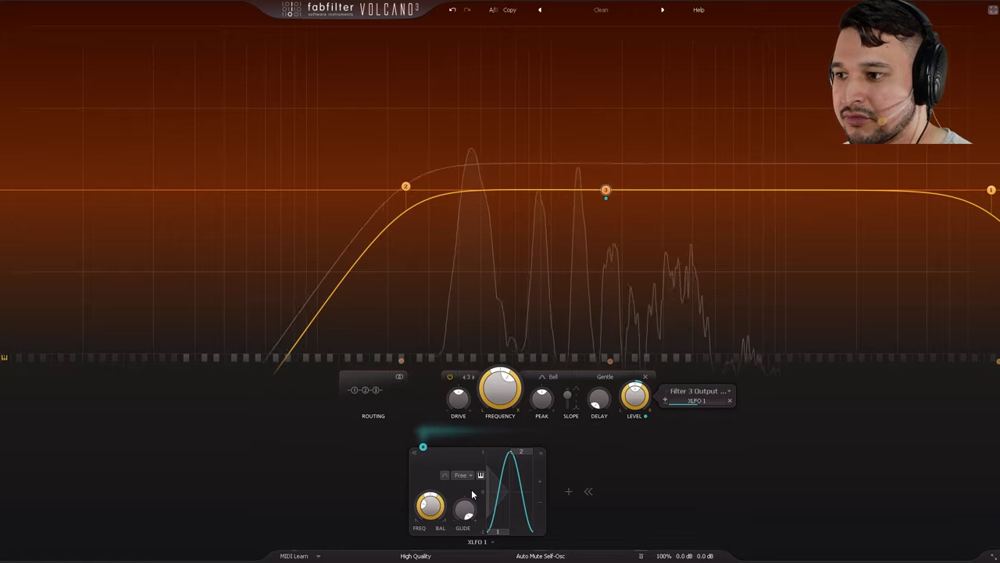
click(466, 474)
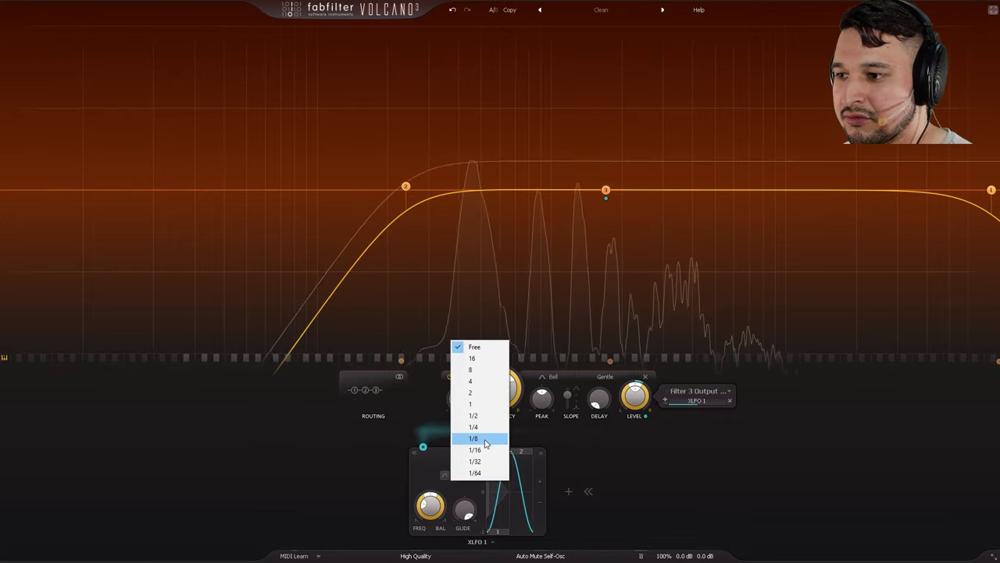
click(482, 450)
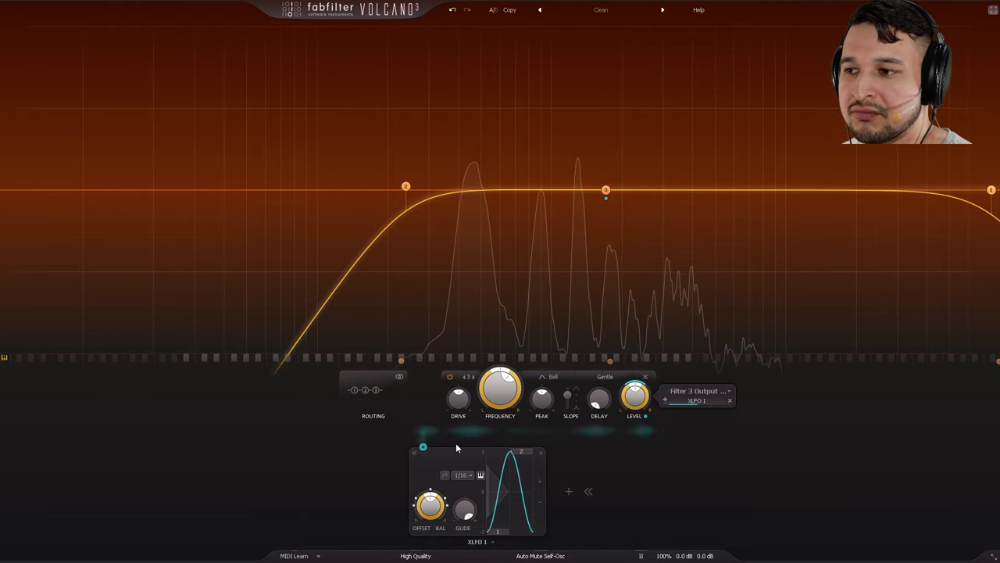
click(457, 476)
click(468, 472)
click(463, 474)
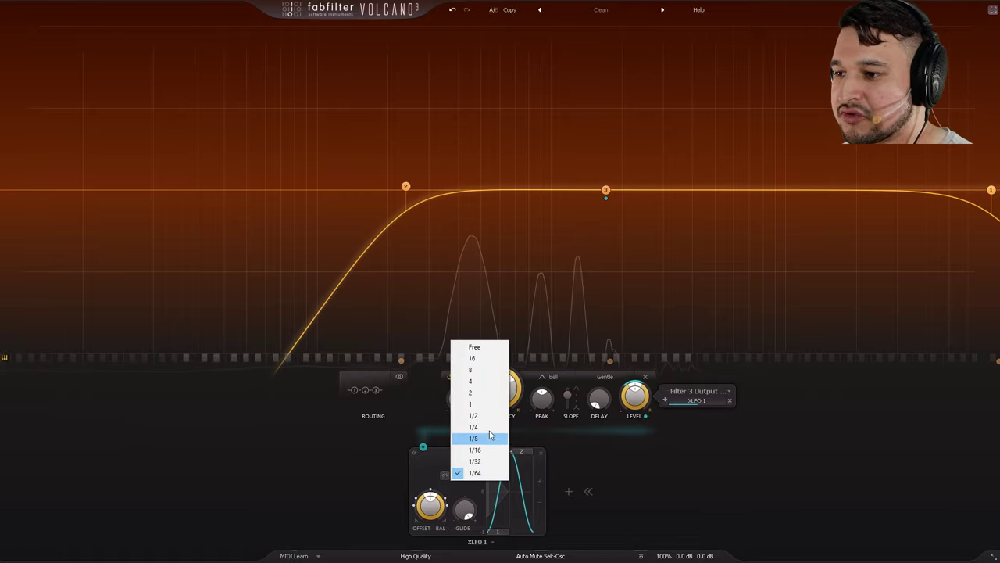
click(491, 439)
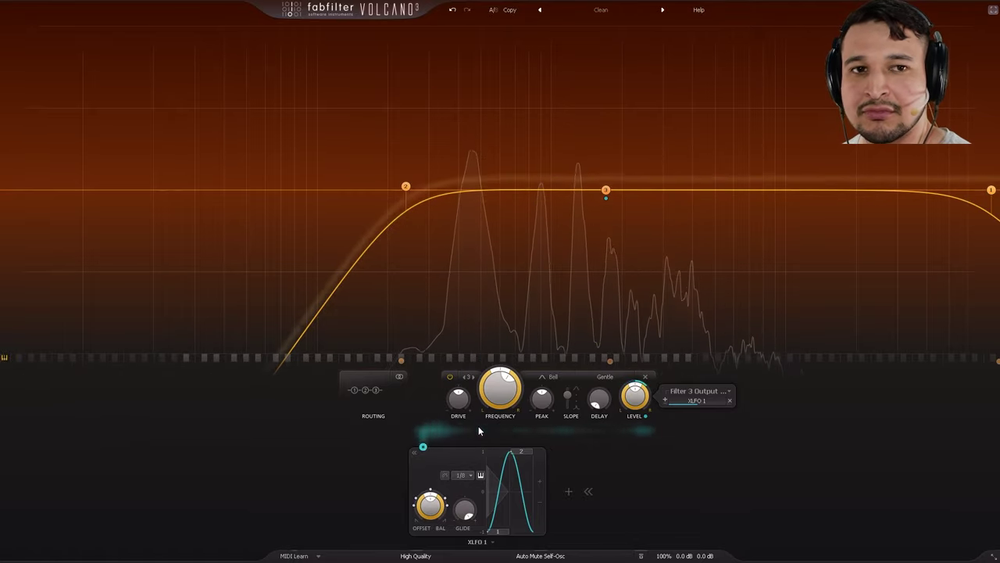
click(464, 475)
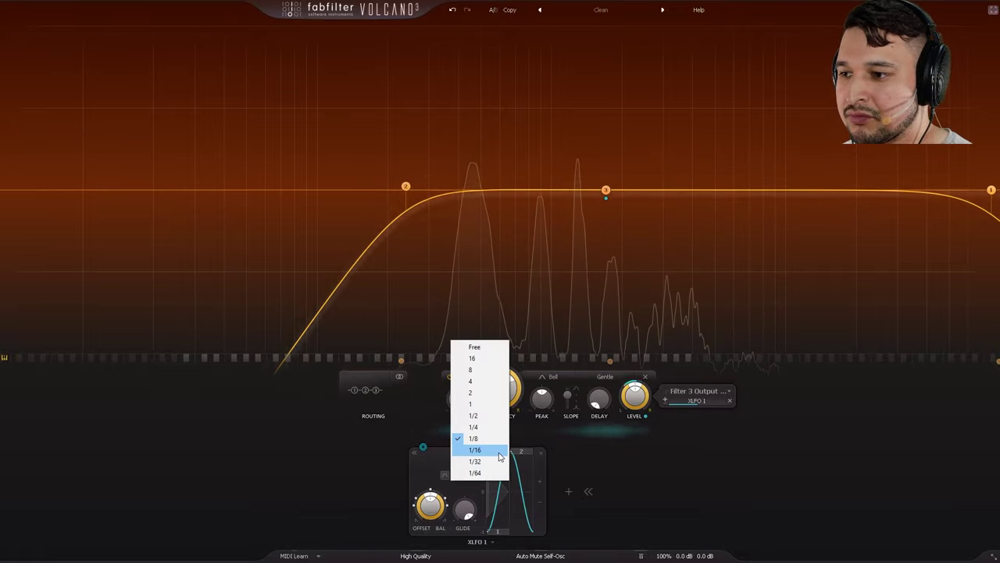
click(494, 450)
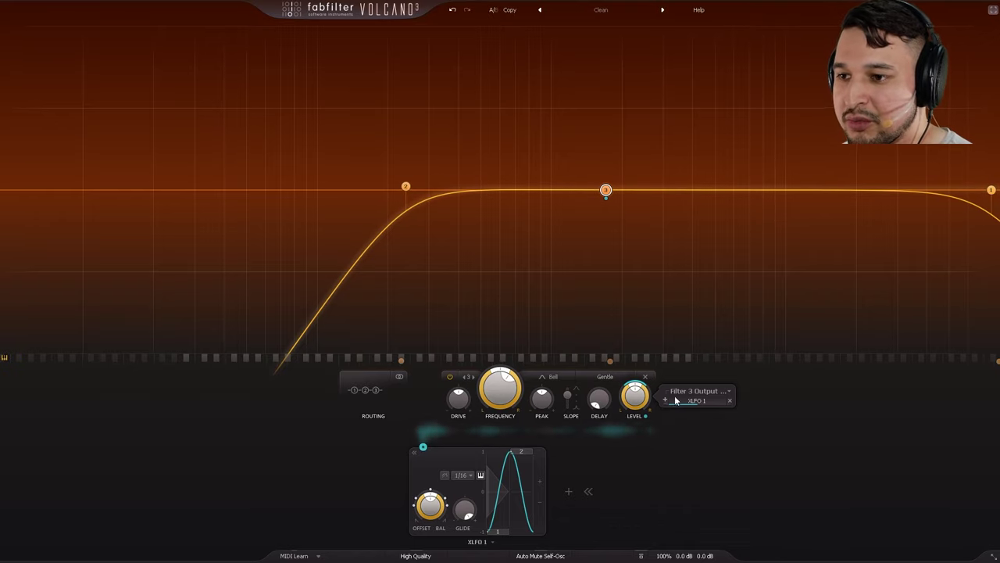
Lower filter 3's output level to about -21.36 dB and reshape XLFO 1 into a square-like wave with step 1 high and step 2 low.
drag(633, 398, 625, 453)
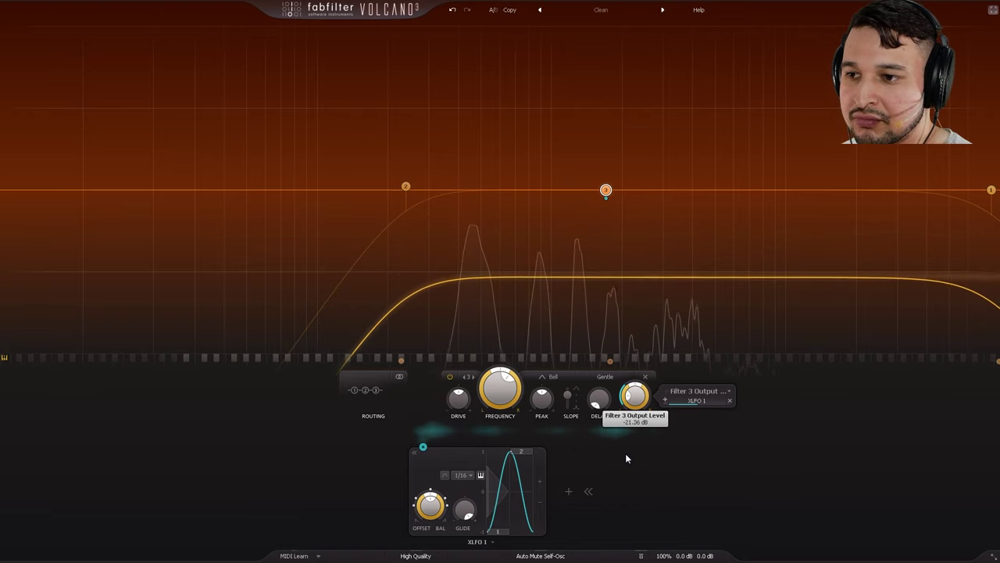
drag(706, 406, 724, 404)
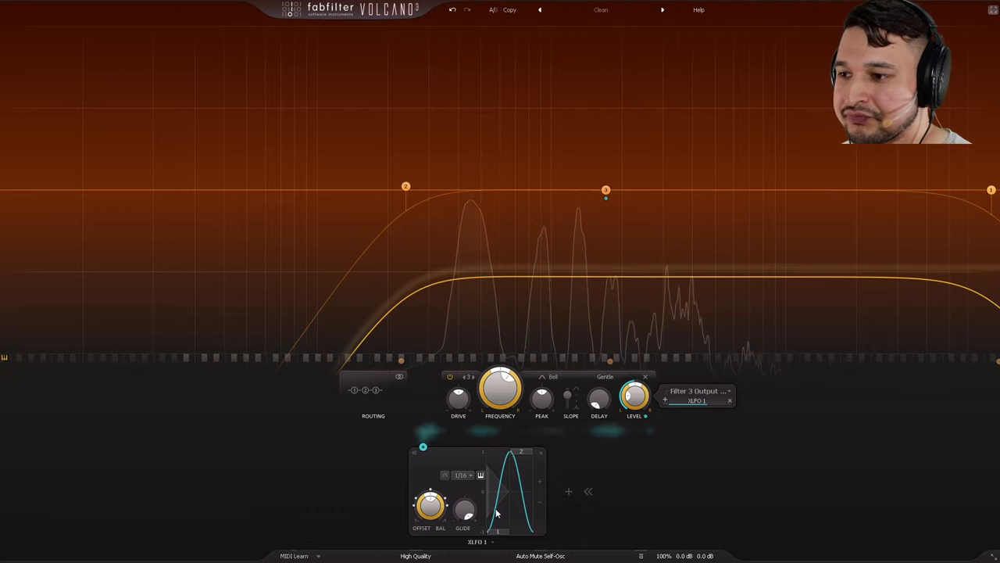
drag(506, 537, 529, 535)
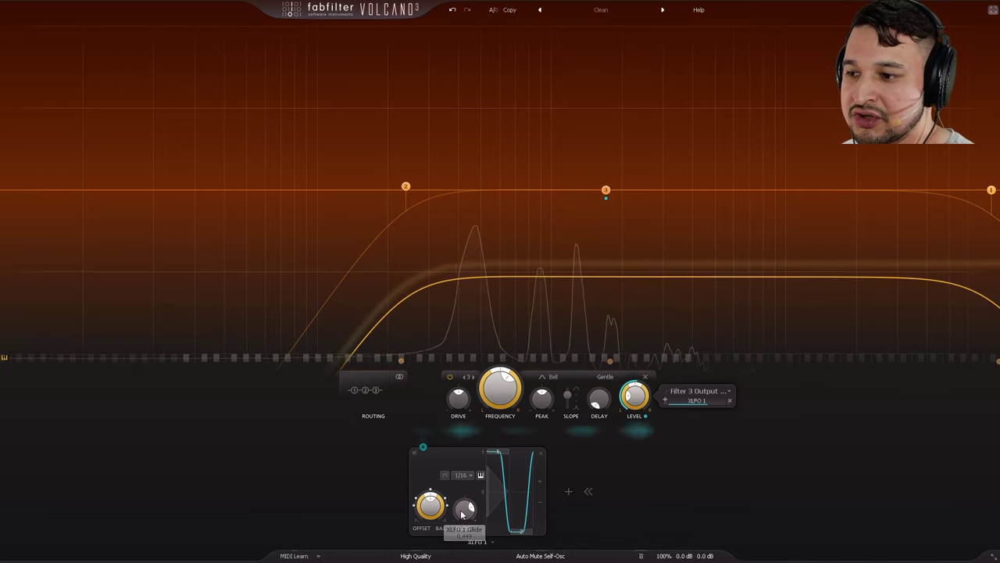
drag(464, 509, 468, 551)
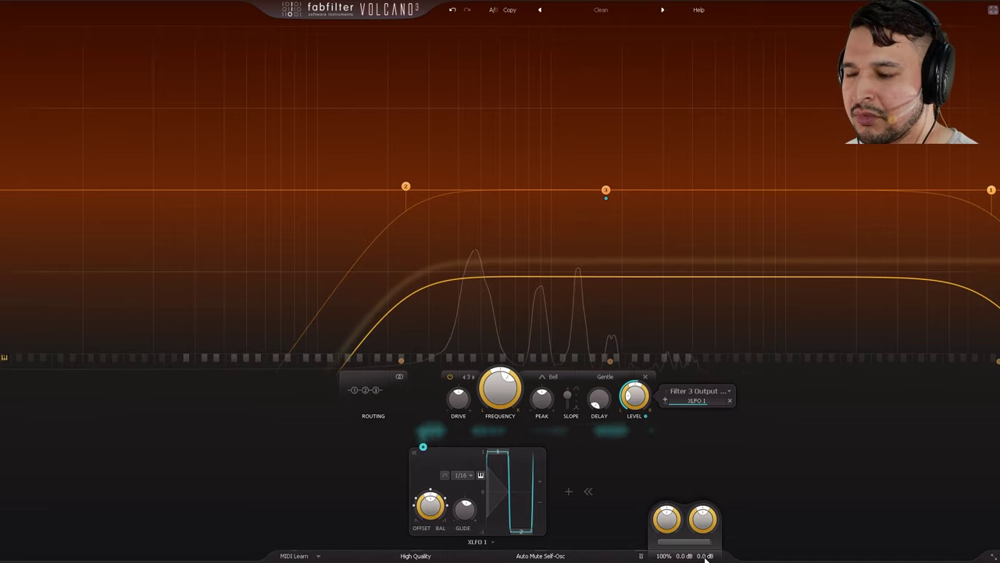
Add a second XLFO, extend it to four steps, and set its synced rate to 2.
click(568, 491)
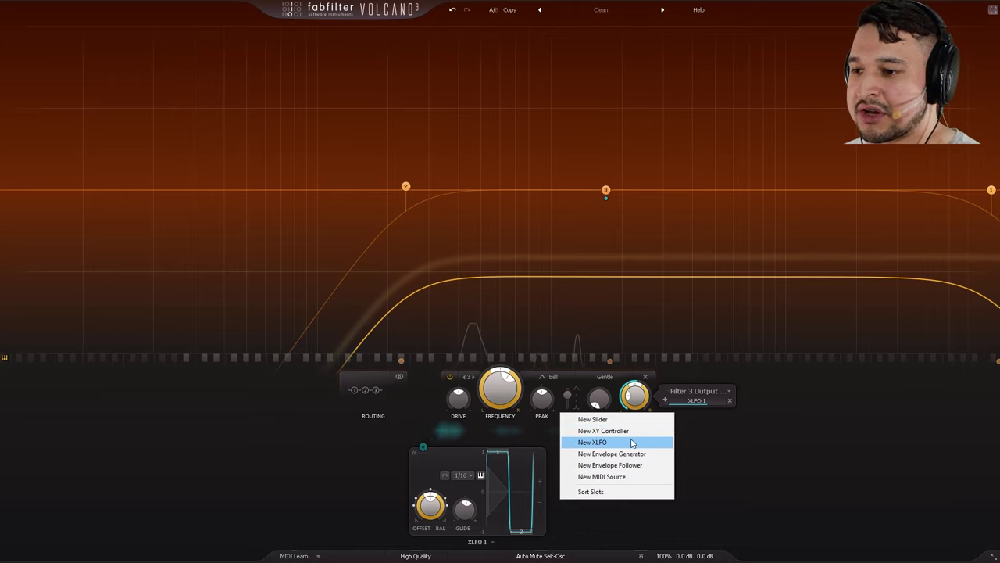
click(621, 441)
click(548, 508)
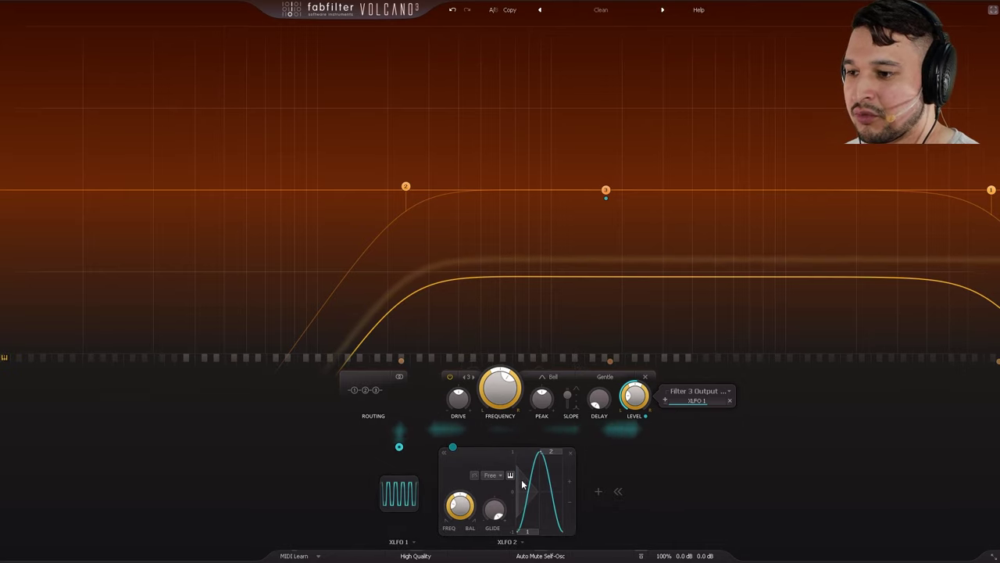
click(568, 480)
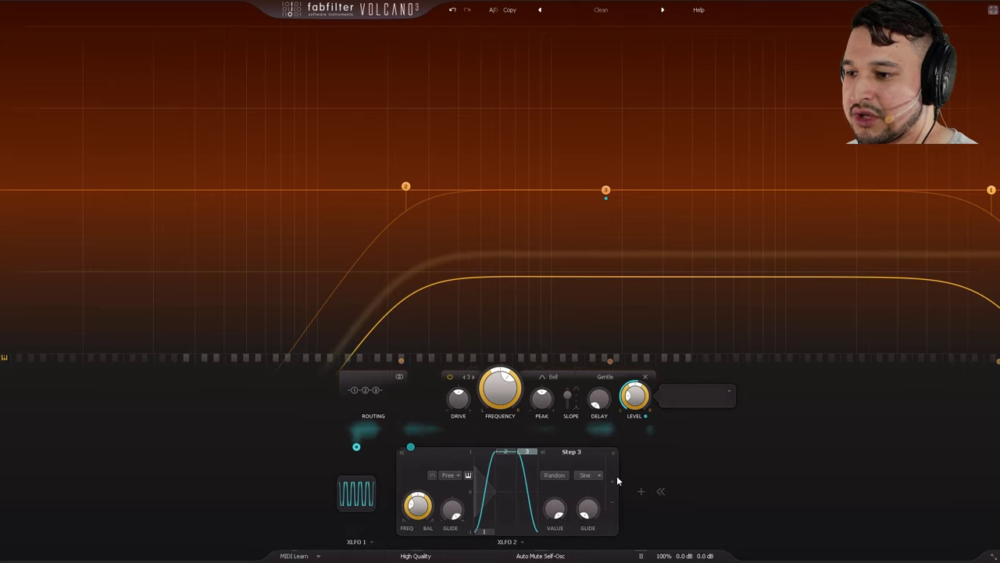
click(614, 481)
click(443, 475)
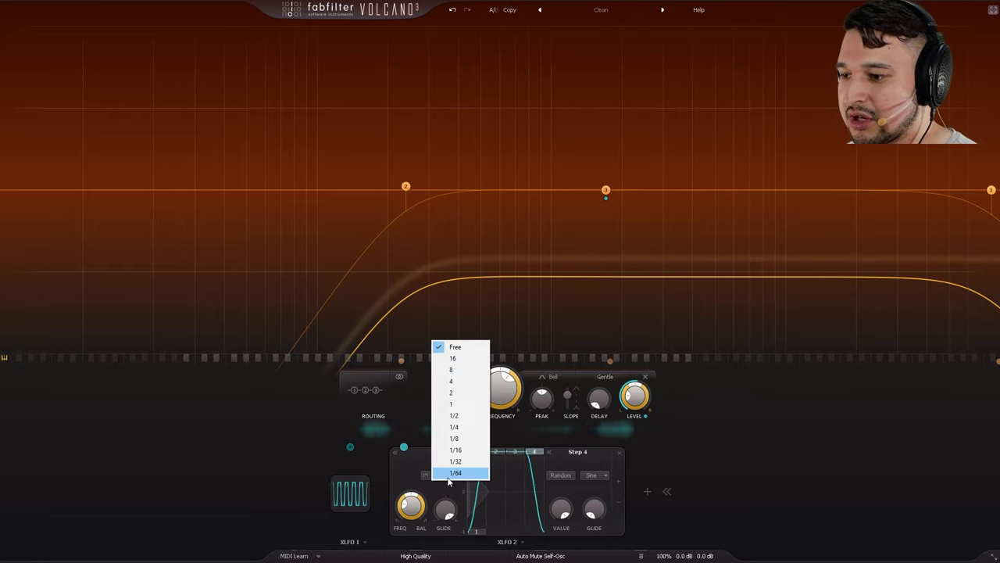
click(461, 392)
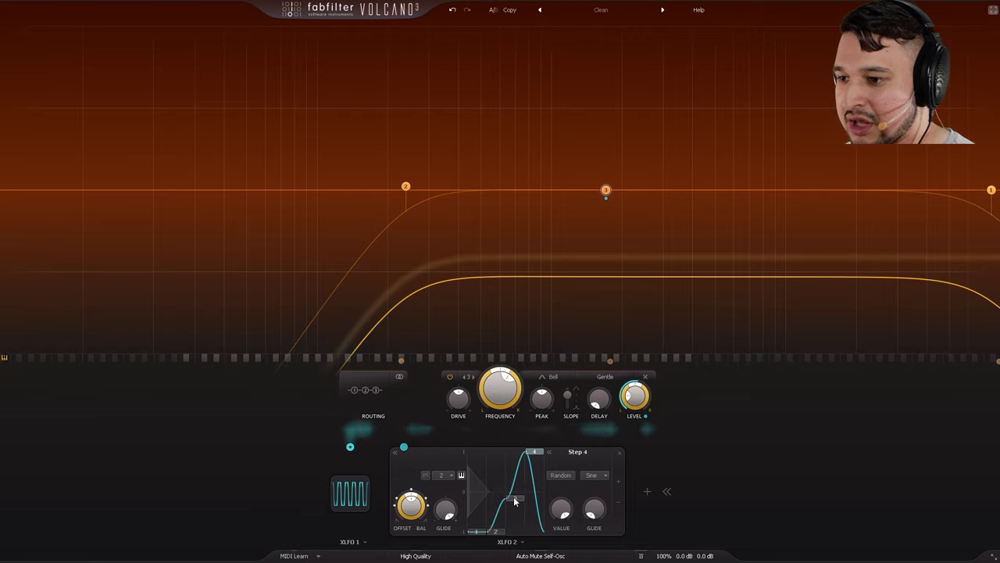
Shape XLFO 2 with steps 1 and 2 low, step 3 near the middle and step 4 at maximum, adjusting the glides and step 4's curve.
click(493, 531)
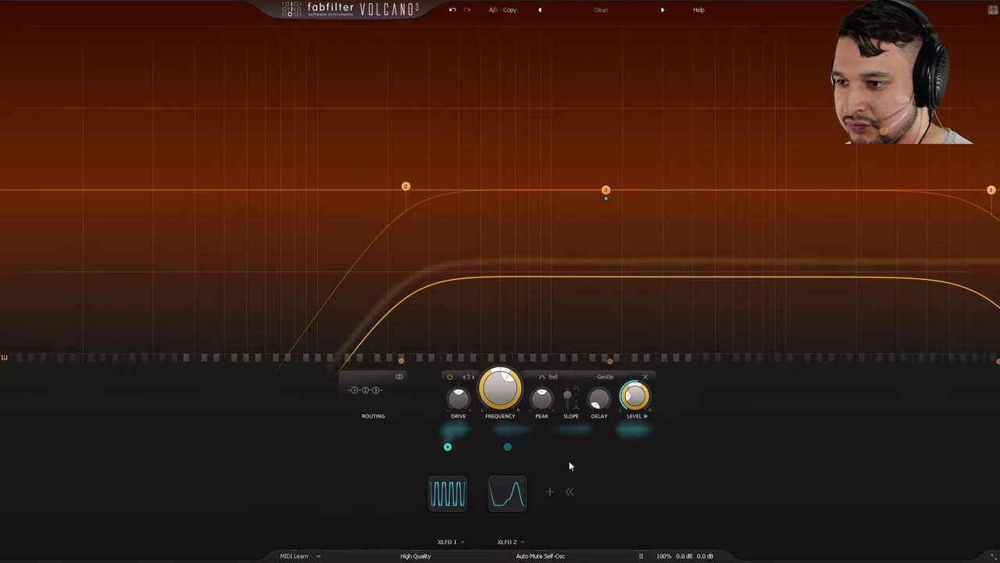
click(534, 456)
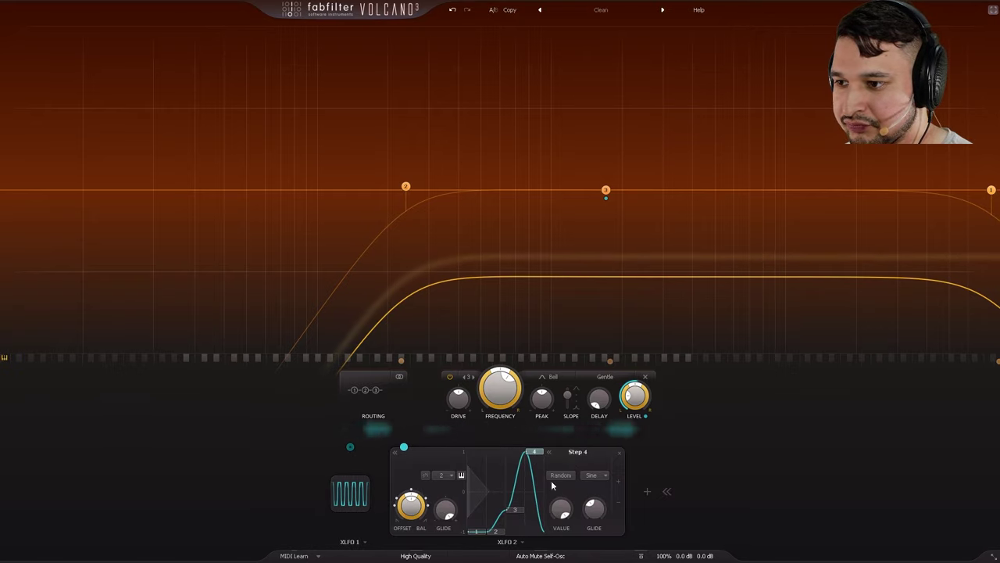
click(595, 475)
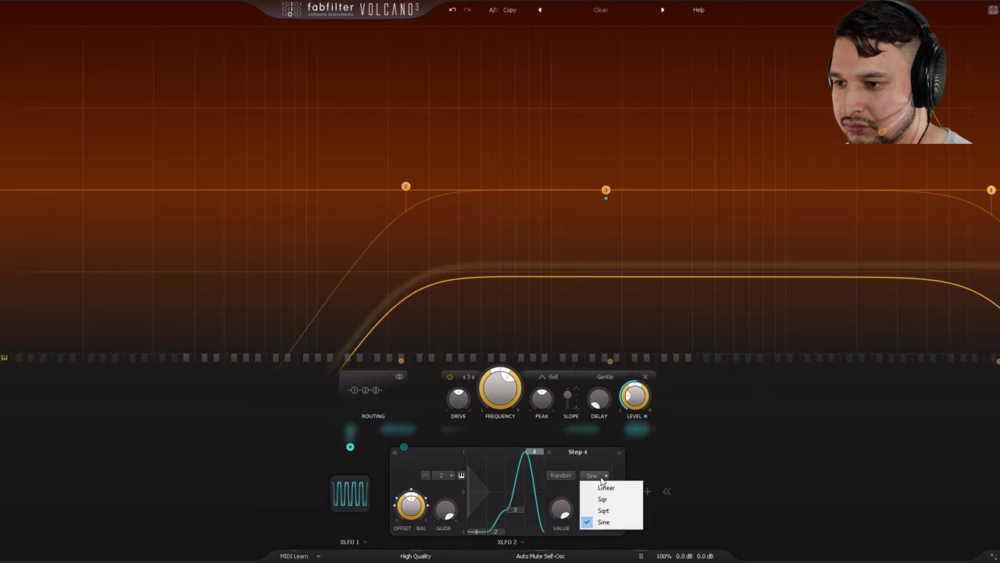
click(604, 510)
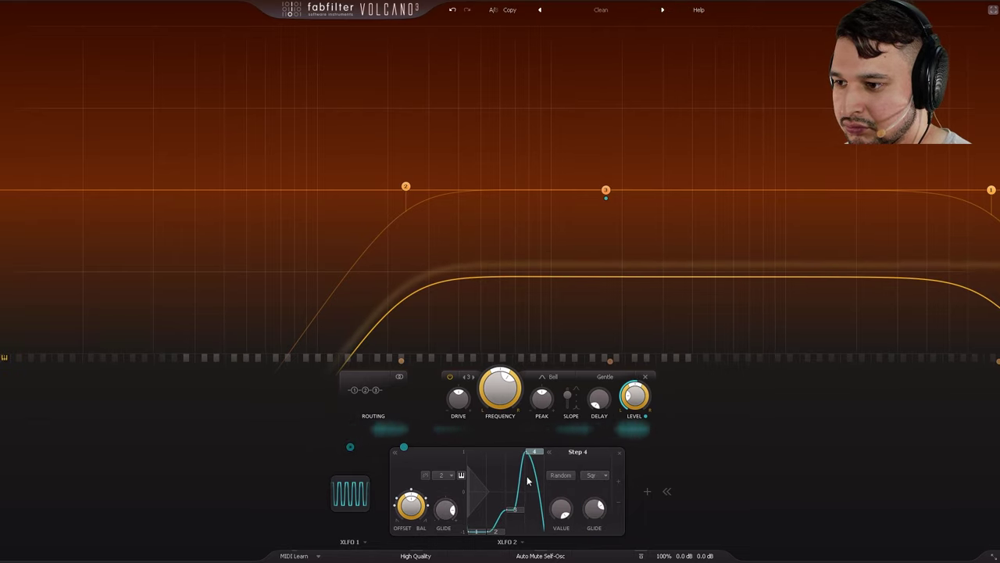
click(514, 509)
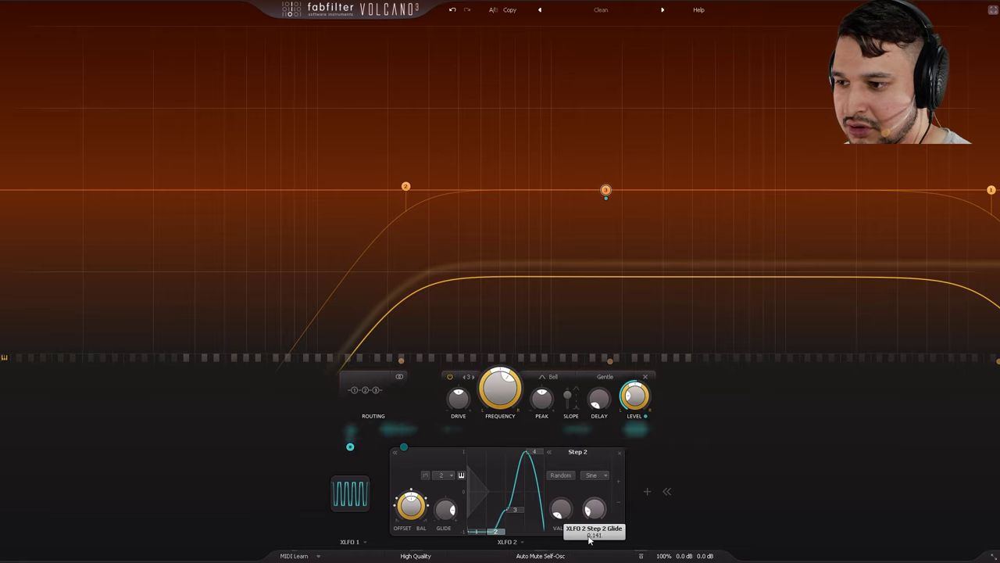
drag(590, 539, 588, 558)
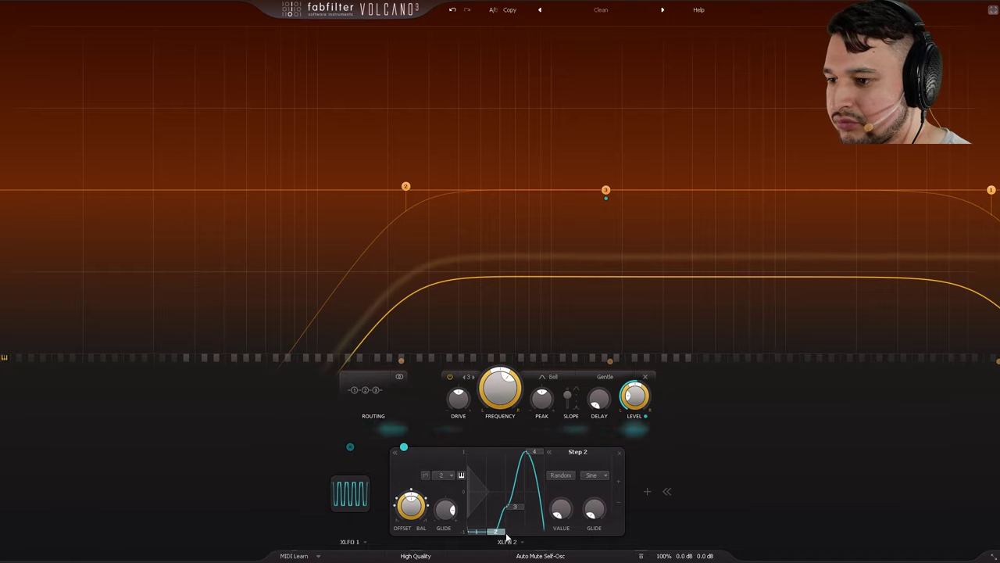
double_click(596, 509)
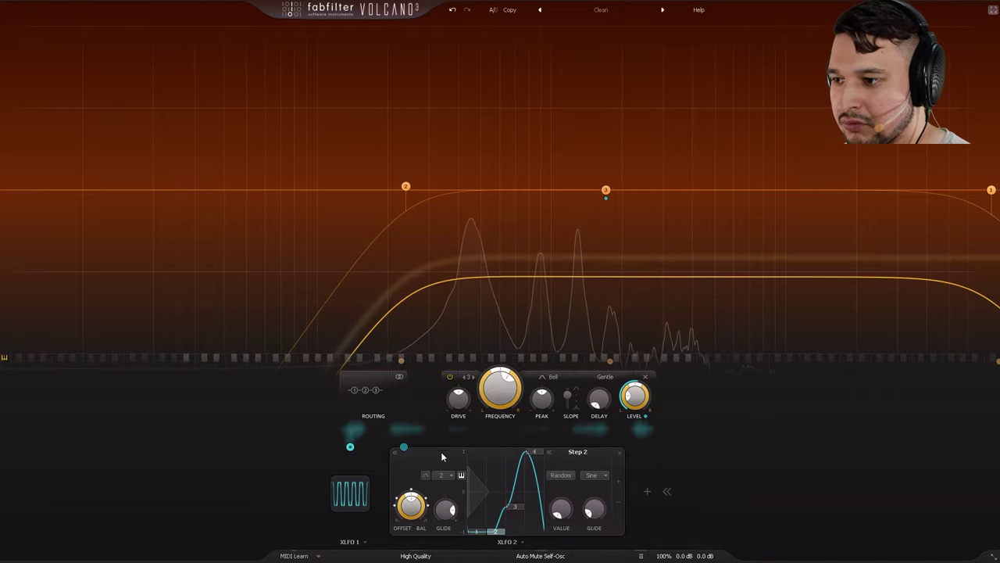
Assign XLFO 2 to modulate the output pan.
drag(404, 447, 702, 522)
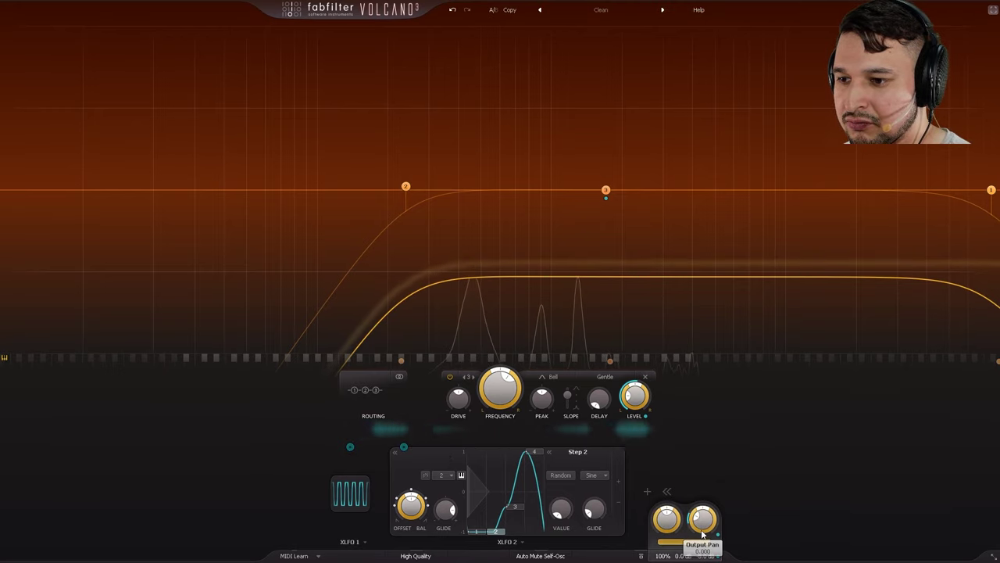
Adjust XLFO 2's modulation level on the output gain and lower the output gain to -11 dB.
mouse_move(702, 520)
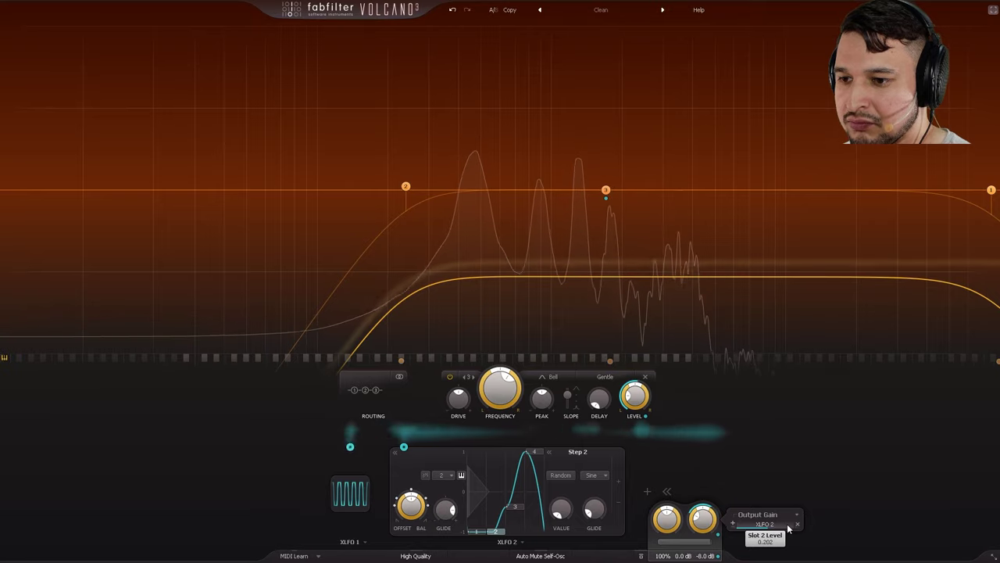
drag(704, 534, 706, 552)
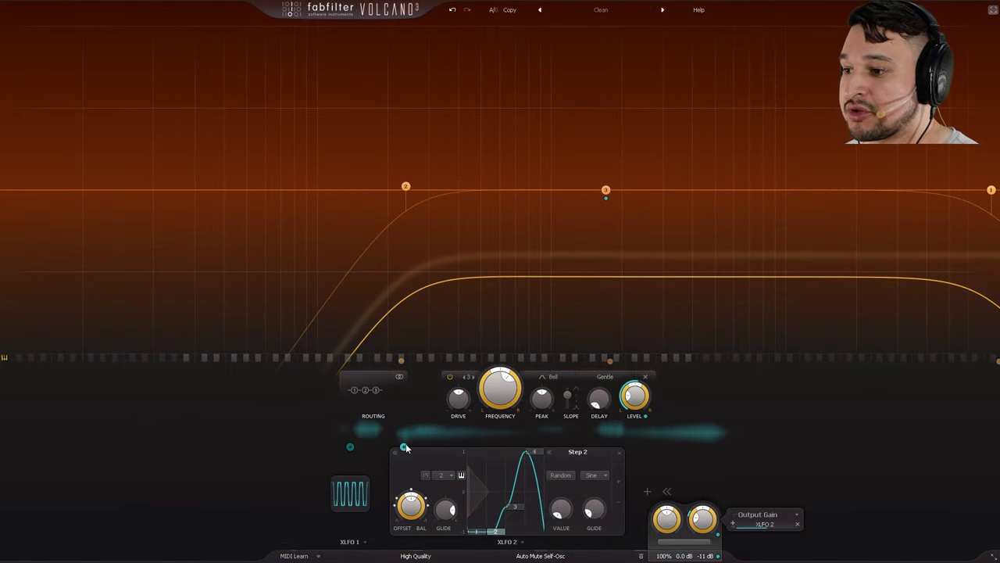
Assign XLFO 2 to filter 1's frequency with inverted polarity and adjust the modulation amount.
drag(404, 447, 509, 403)
drag(393, 467, 506, 396)
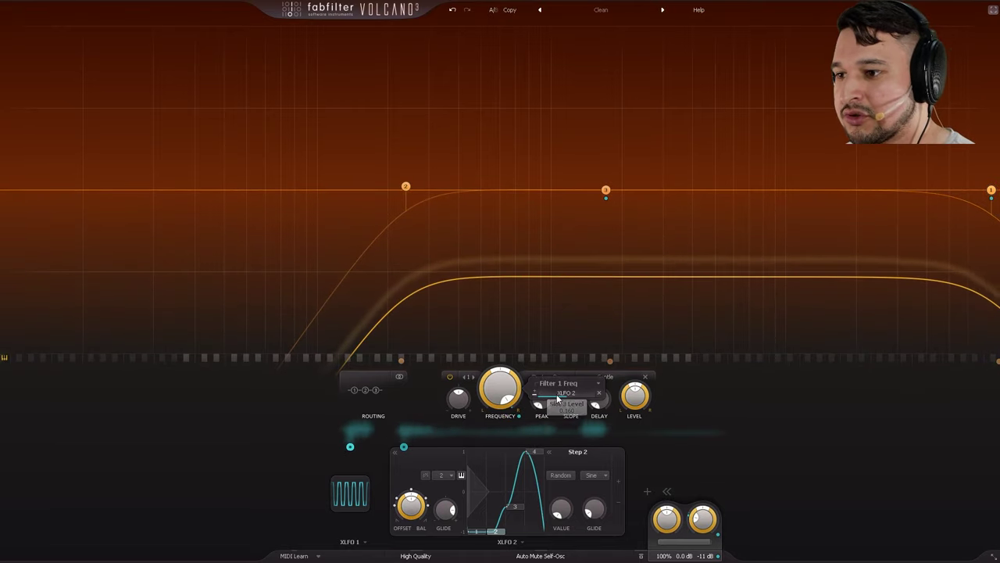
drag(557, 398, 601, 391)
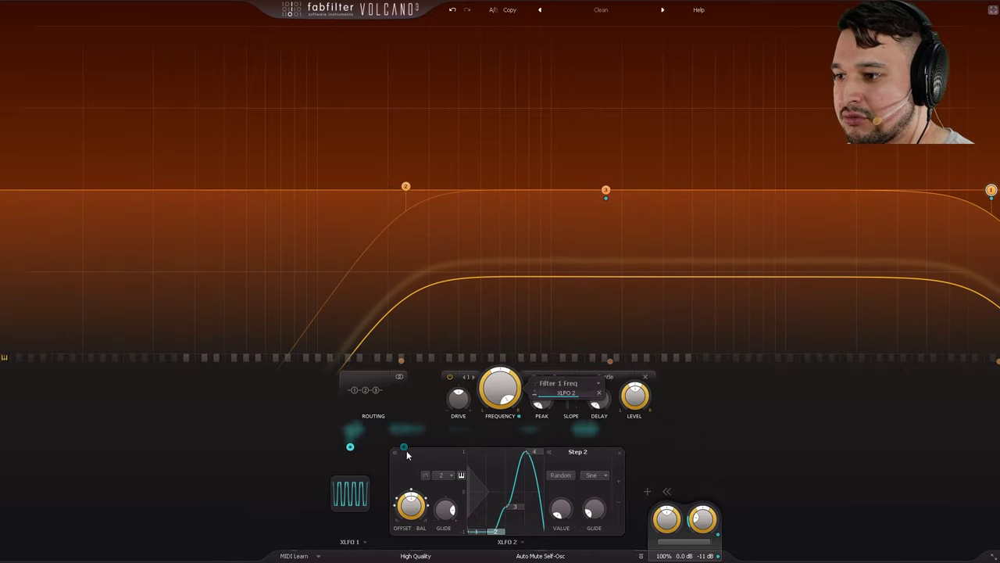
Assign XLFO 2 to filter 1's peak, raise the peak to about 0.078, and adjust the modulation amount to about 0.43.
drag(404, 449, 542, 400)
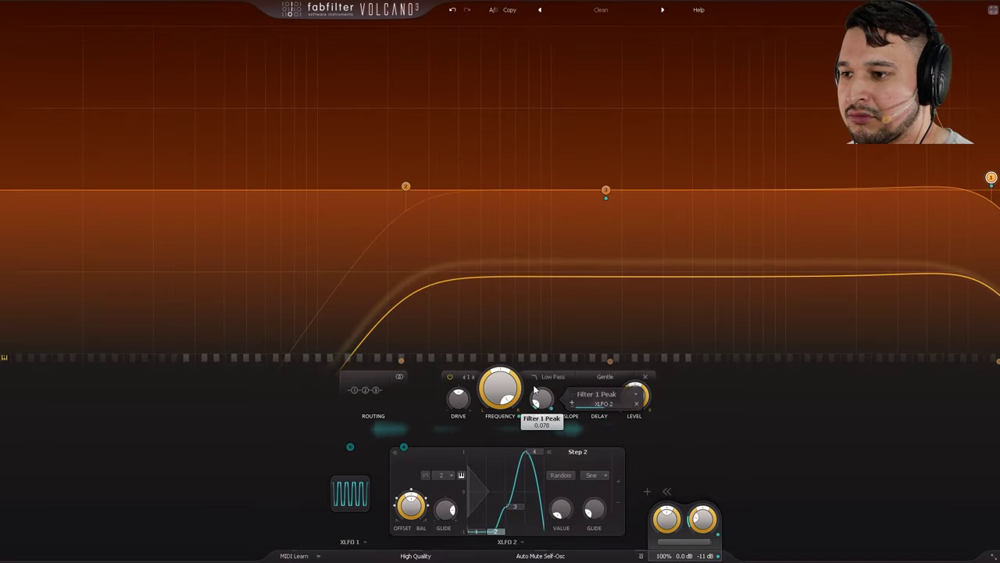
mouse_move(636, 397)
mouse_down()
mouse_move(649, 397)
mouse_move(633, 401)
mouse_up()
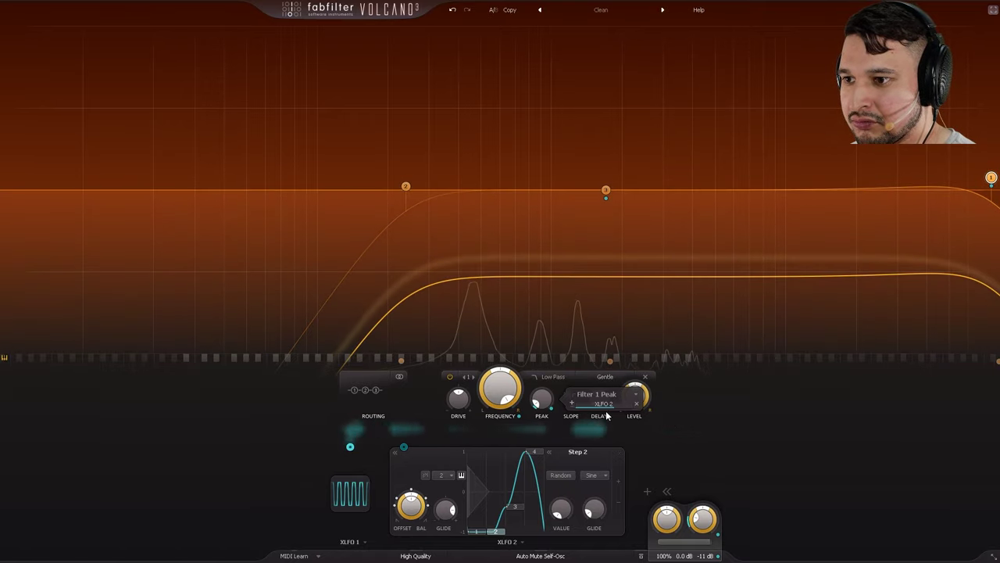
click(404, 448)
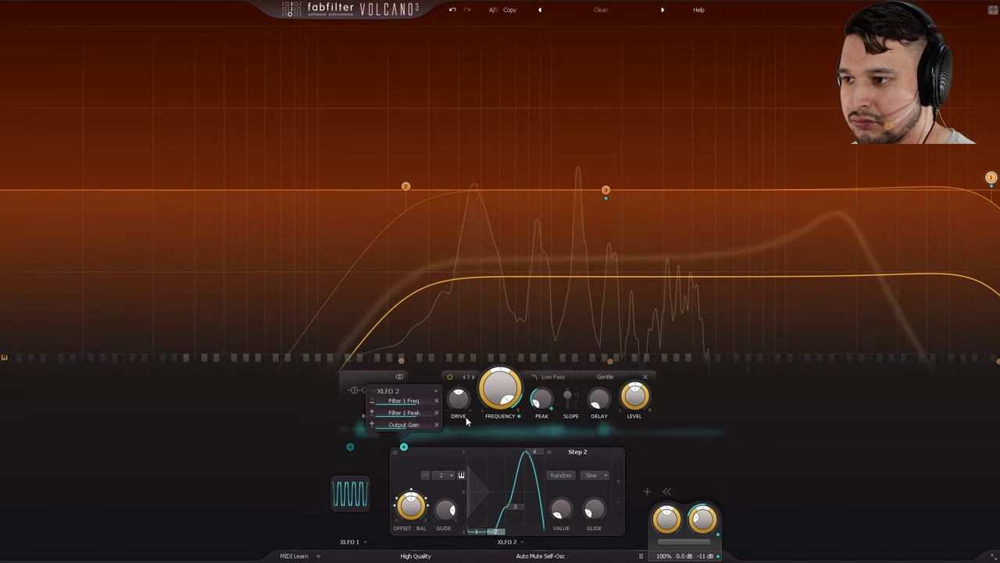
drag(434, 407, 439, 410)
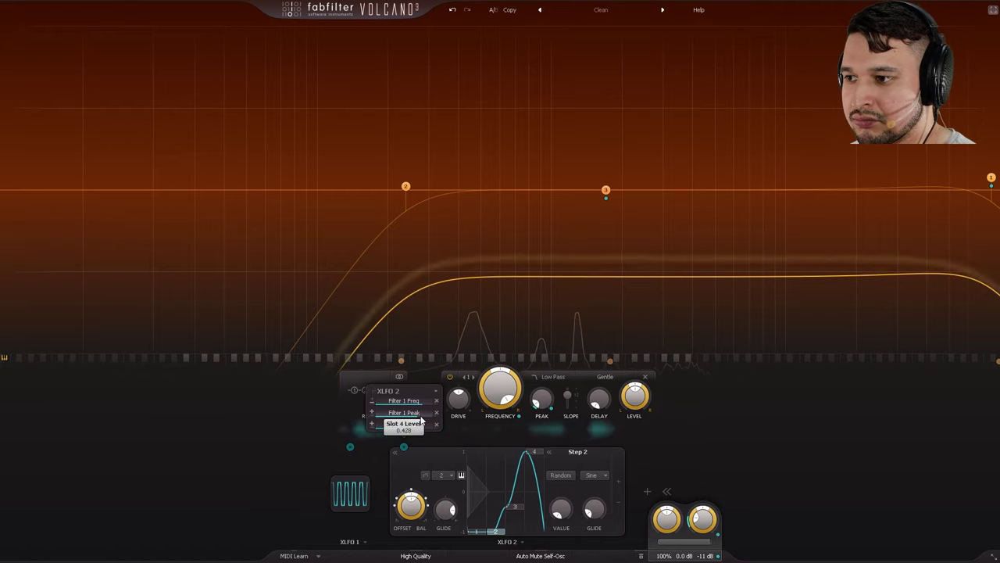
Set Volcano 3's mix to 31% and its output gain to -7.1 dB, and leave the full-screen view.
drag(490, 443, 702, 519)
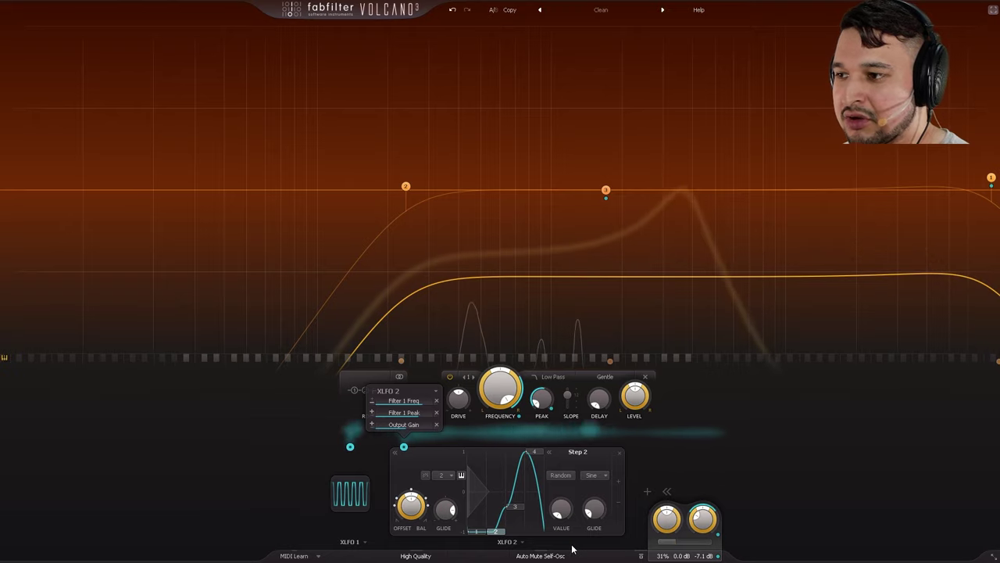
mouse_move(707, 161)
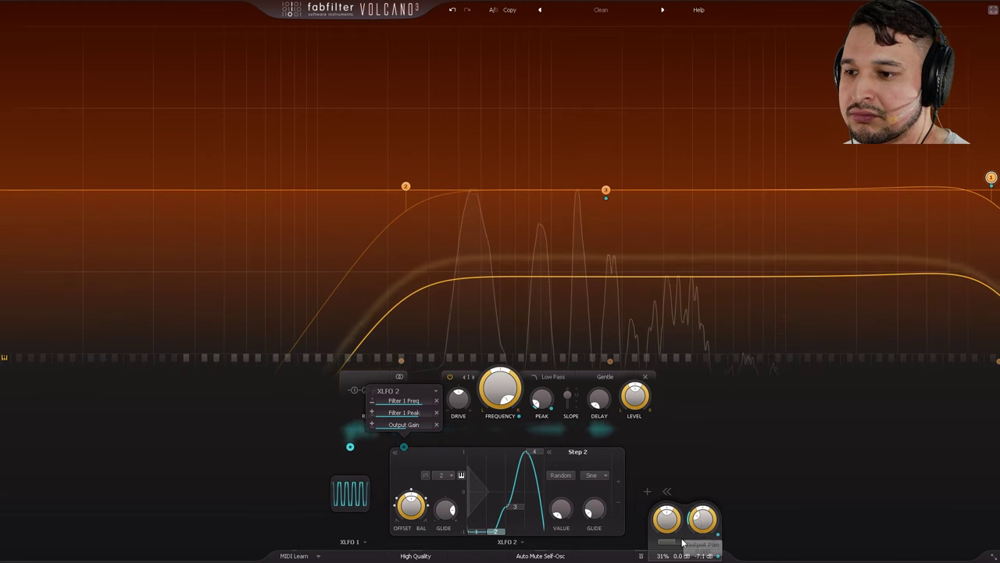
key(Escape)
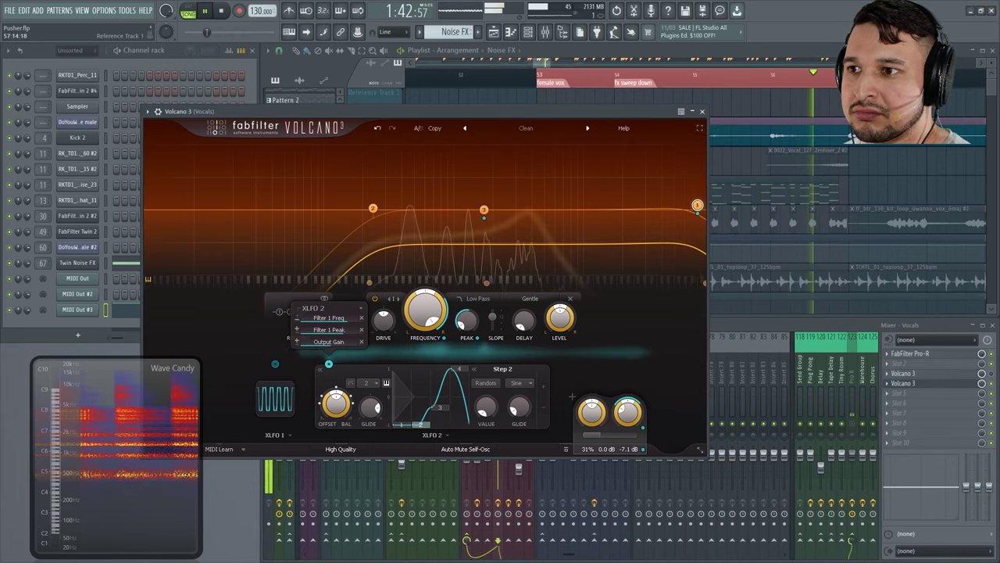
Compare the vocal with the new Volcano 3 in effect slot 4 switched off and on, and reopen its window.
click(986, 383)
key(space)
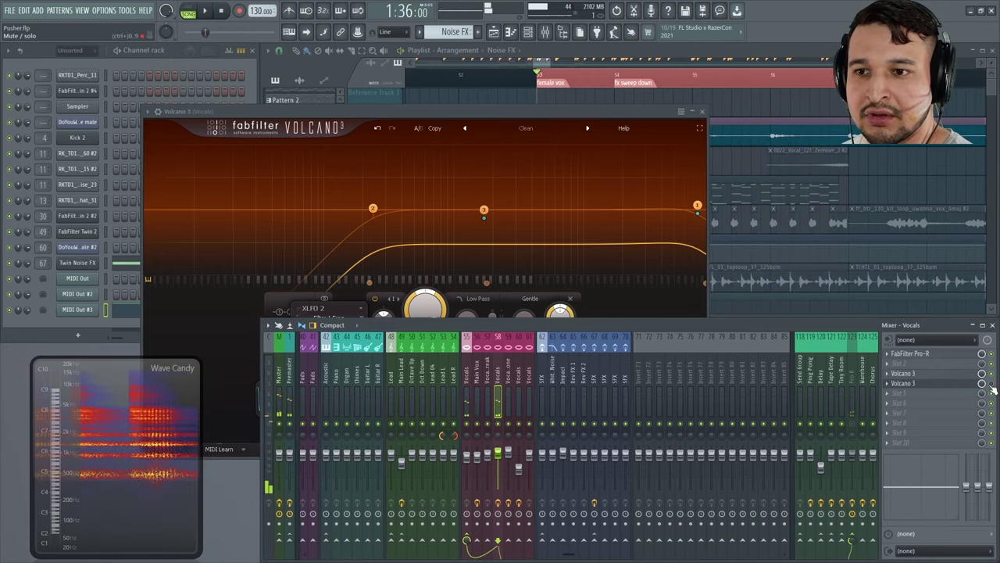
click(971, 386)
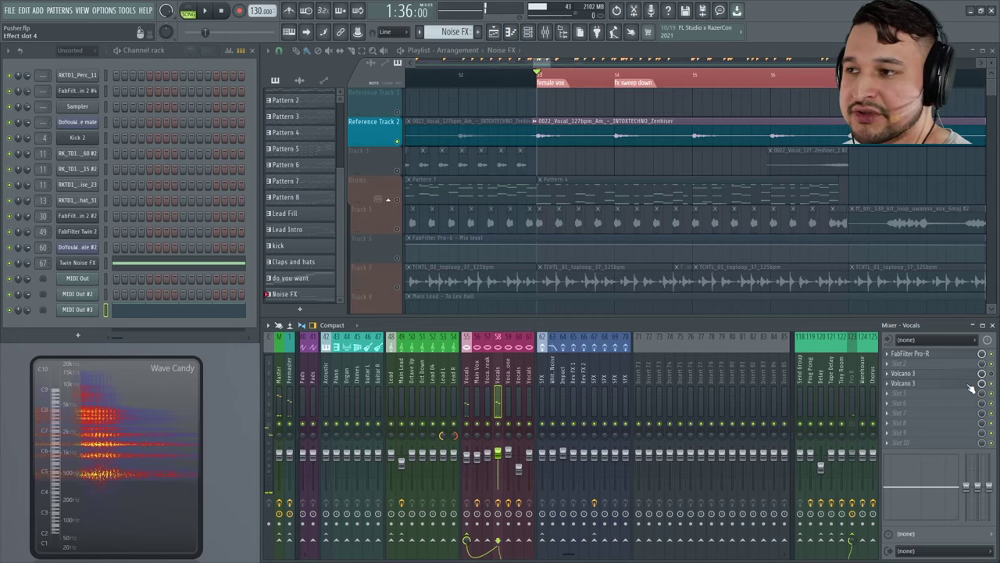
click(971, 386)
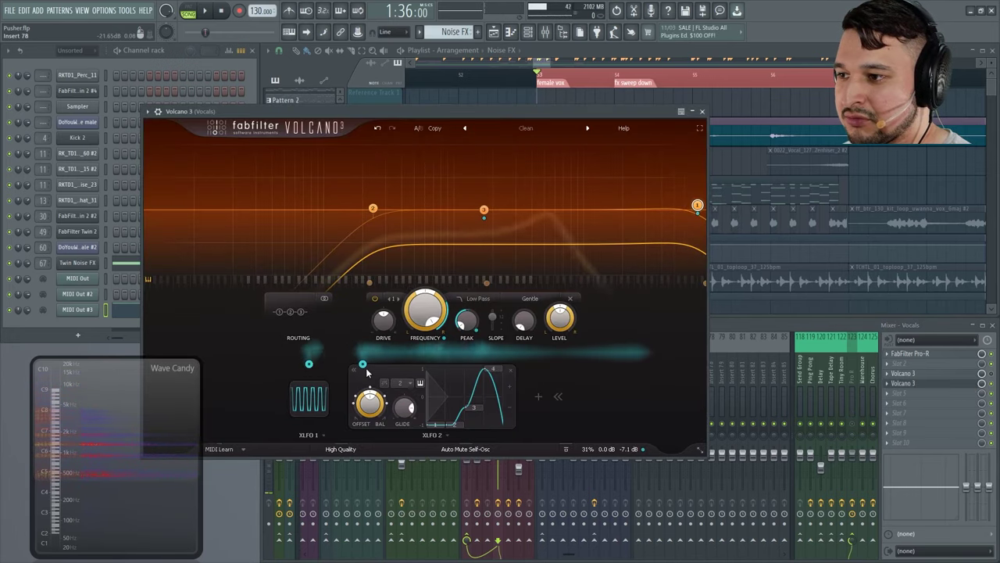
Rebalance XLFO 2's modulation during playback, with Filter 1 Freq at about 0.66 and Filter 1 Peak at about 0.59.
click(363, 364)
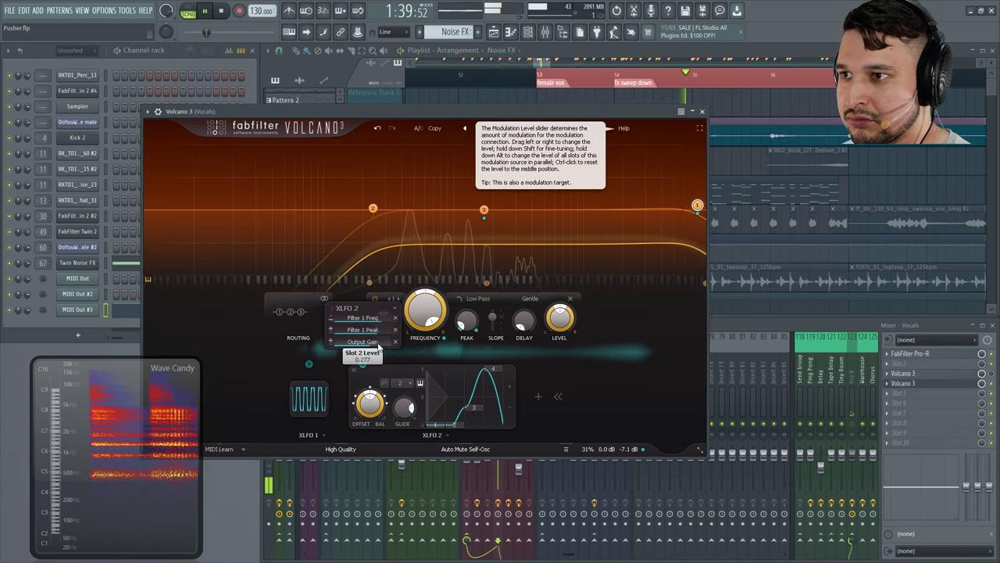
key(space)
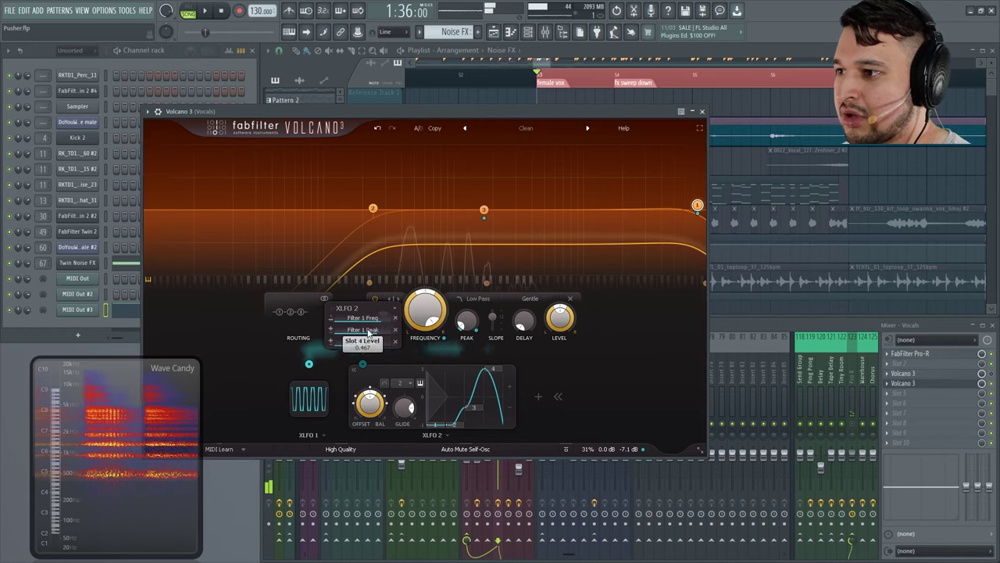
drag(371, 331, 378, 335)
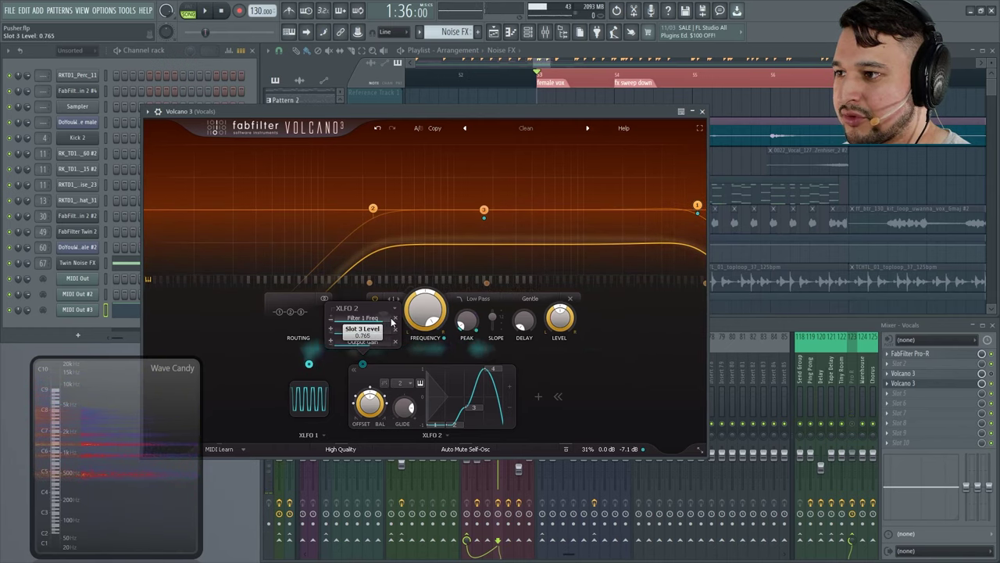
key(space)
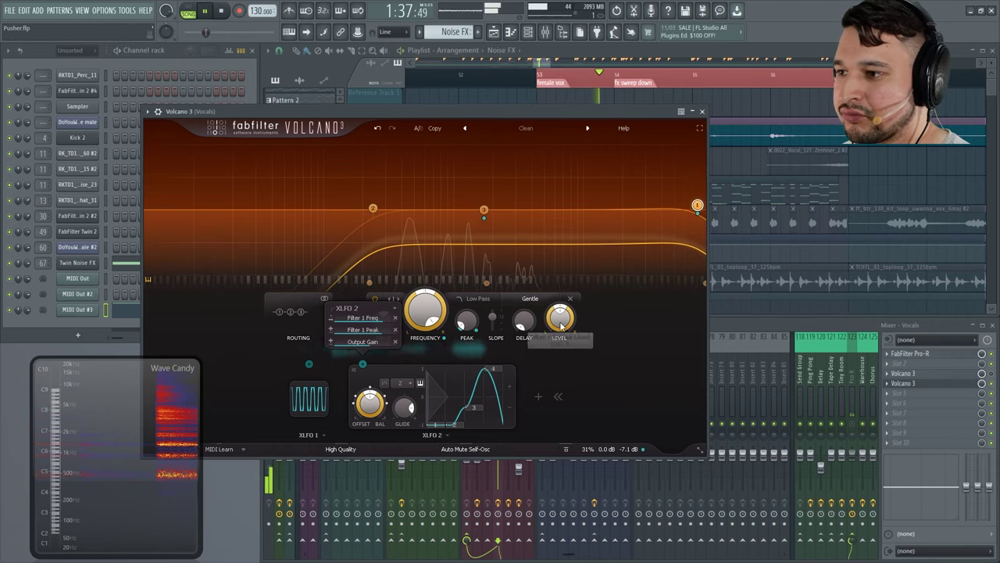
mouse_move(470, 221)
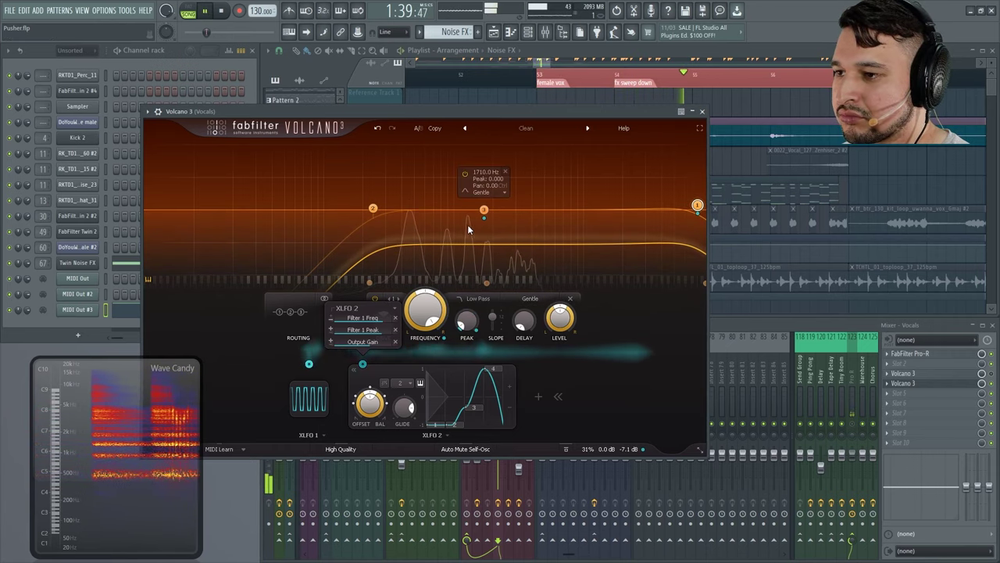
mouse_move(375, 331)
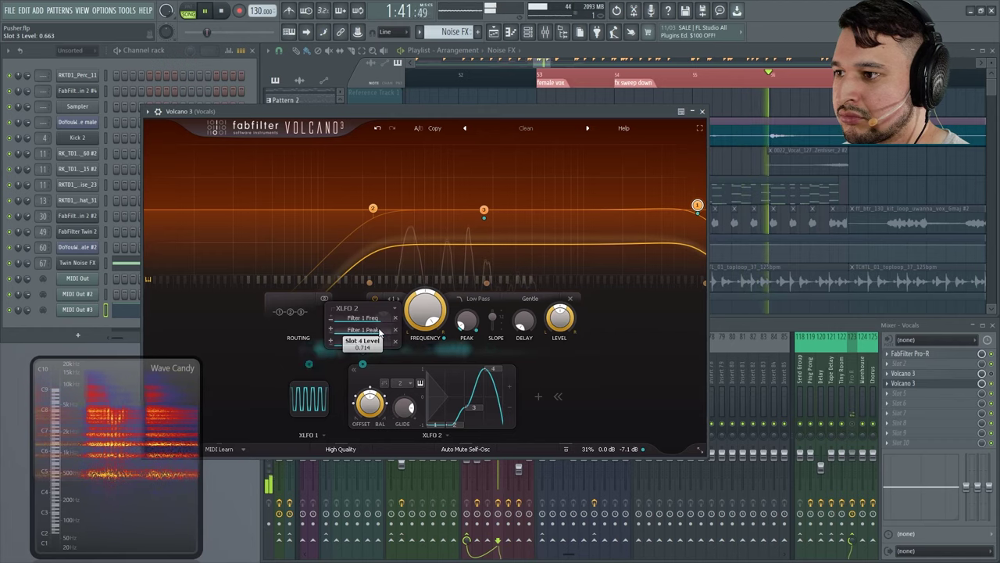
mouse_move(494, 323)
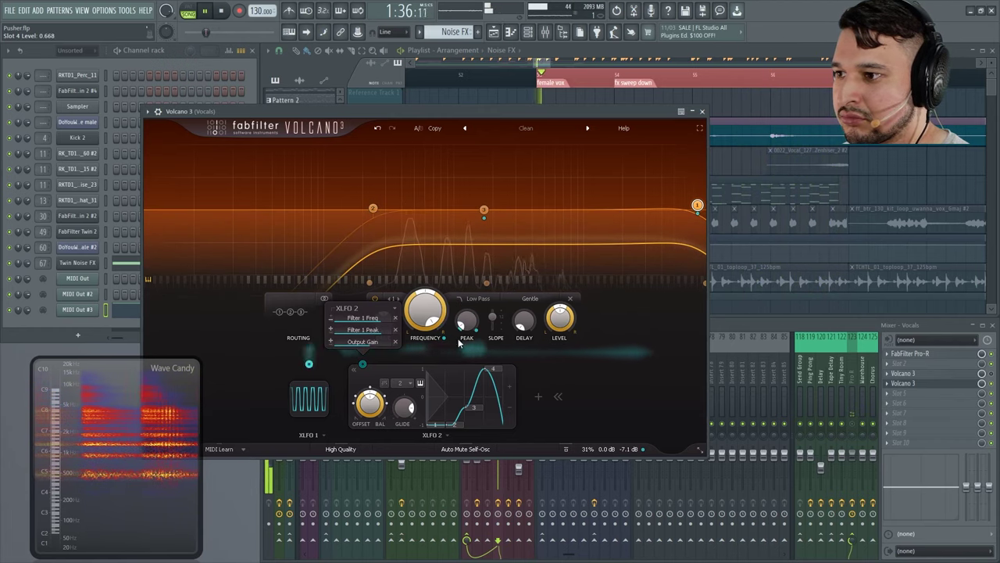
scroll(374, 334, down, 1)
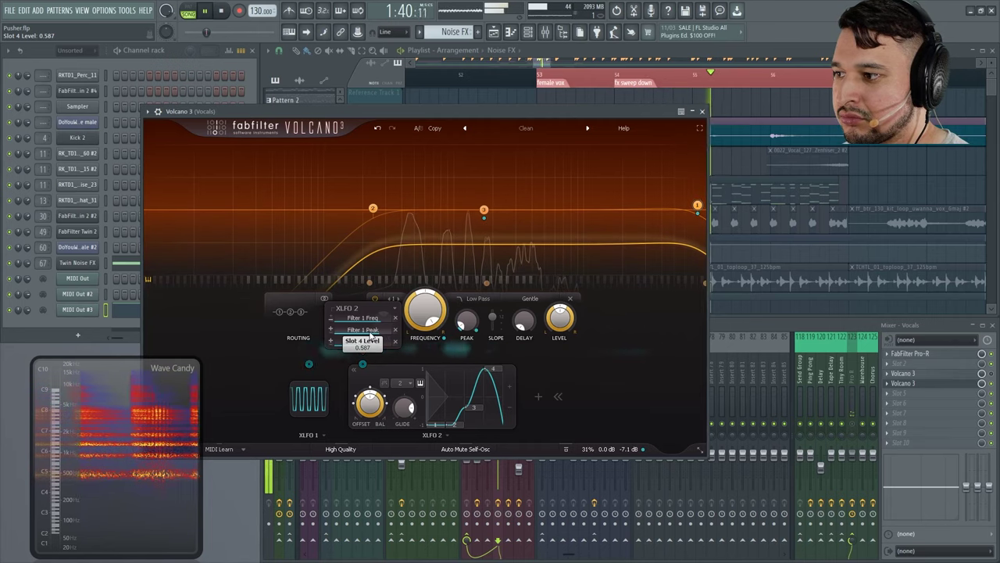
Open the original Volcano 3 in effect slot 3, inspect its filter nodes for reference, and close it.
click(941, 376)
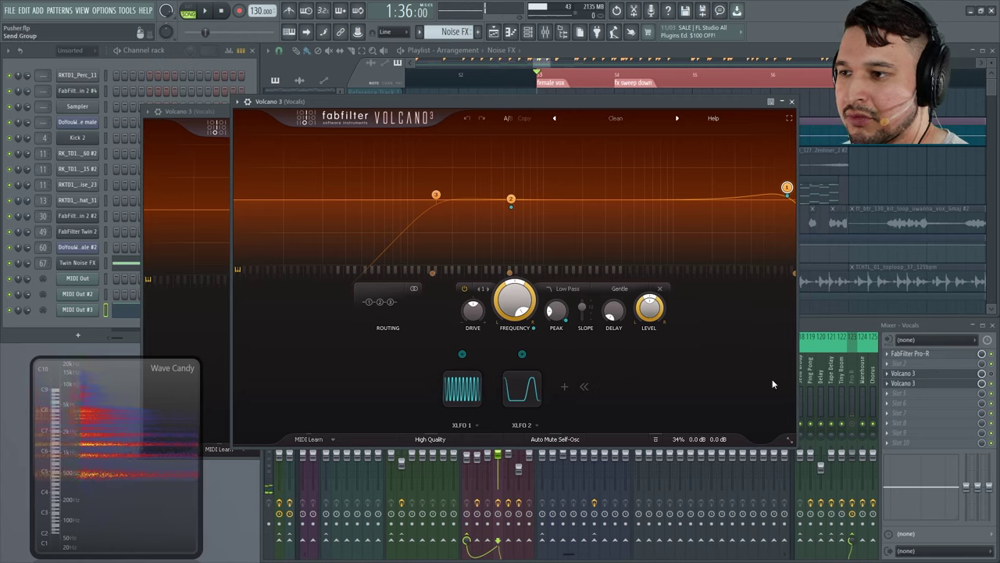
mouse_move(507, 206)
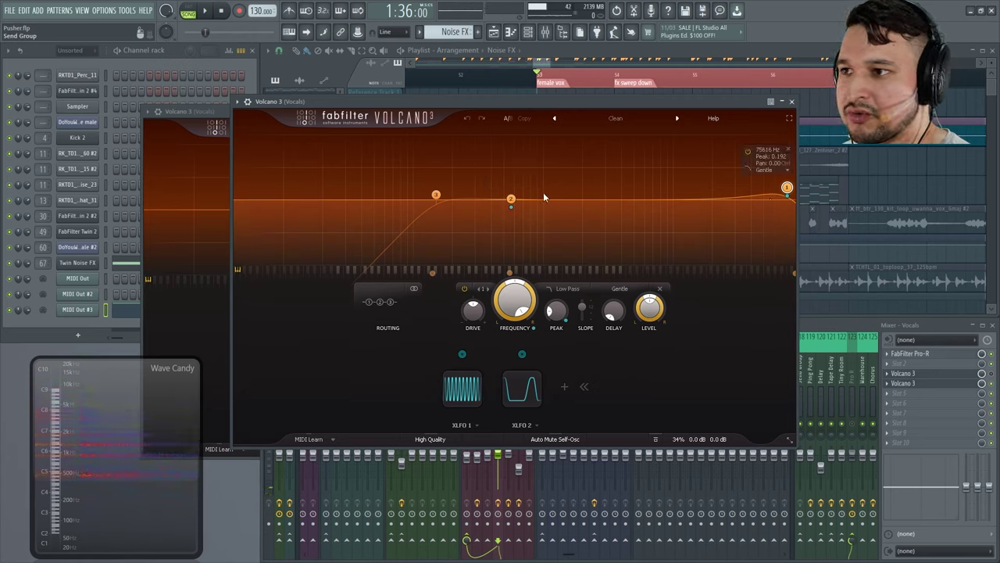
click(512, 200)
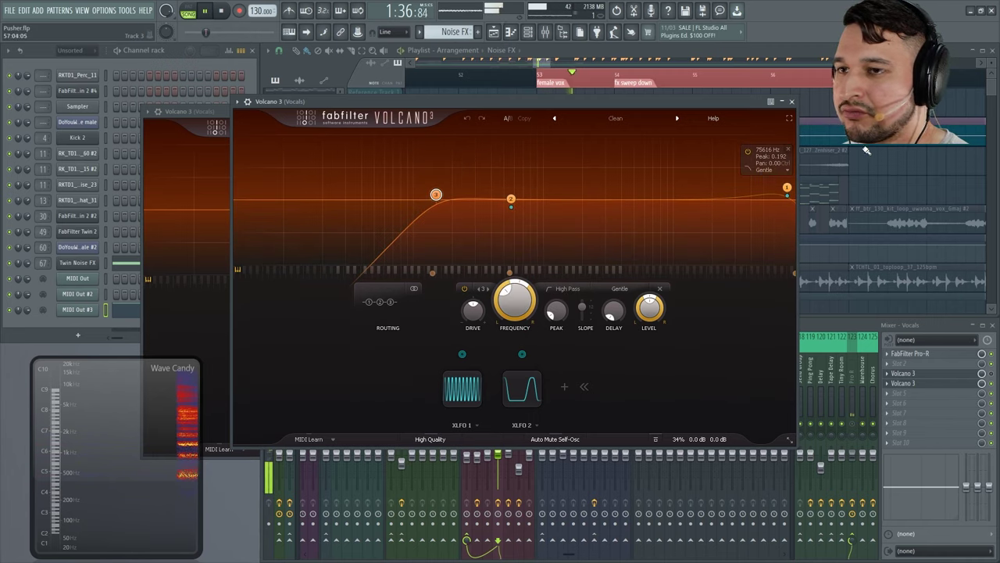
click(791, 102)
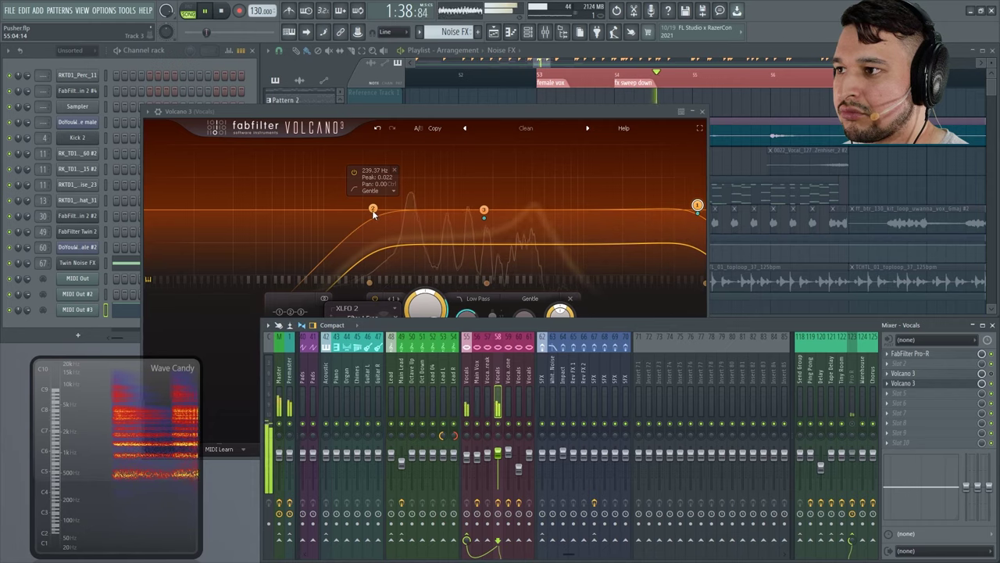
Lower the cutoff frequency of the high-pass filter 2 in the new Volcano 3, close its window, and stop playback.
drag(373, 212, 350, 211)
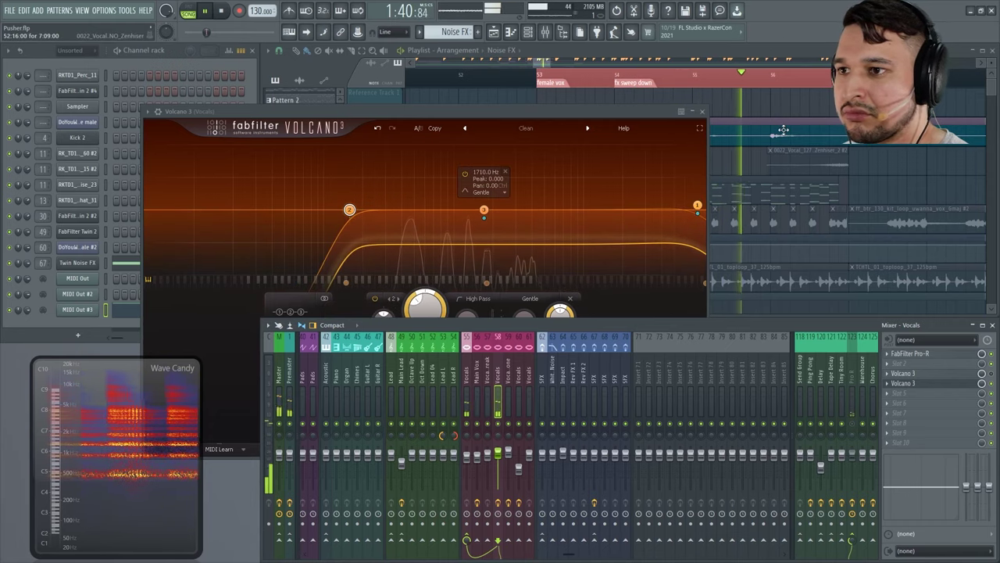
click(701, 112)
key(space)
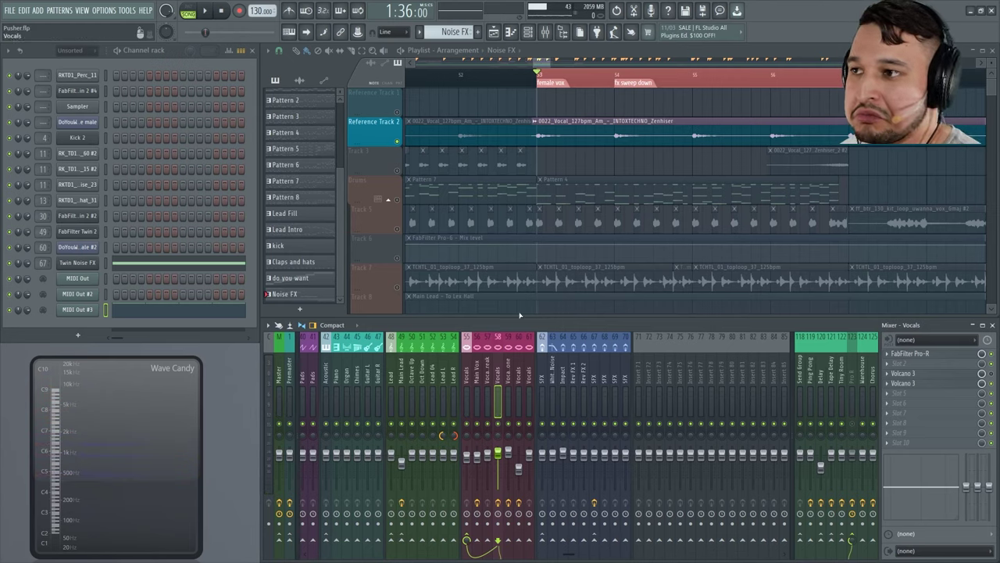
Unsolo Reference Track 2 so all playlist tracks sound, and play the arrangement from the female vox marker past ADD LEAD 2.
click(399, 170)
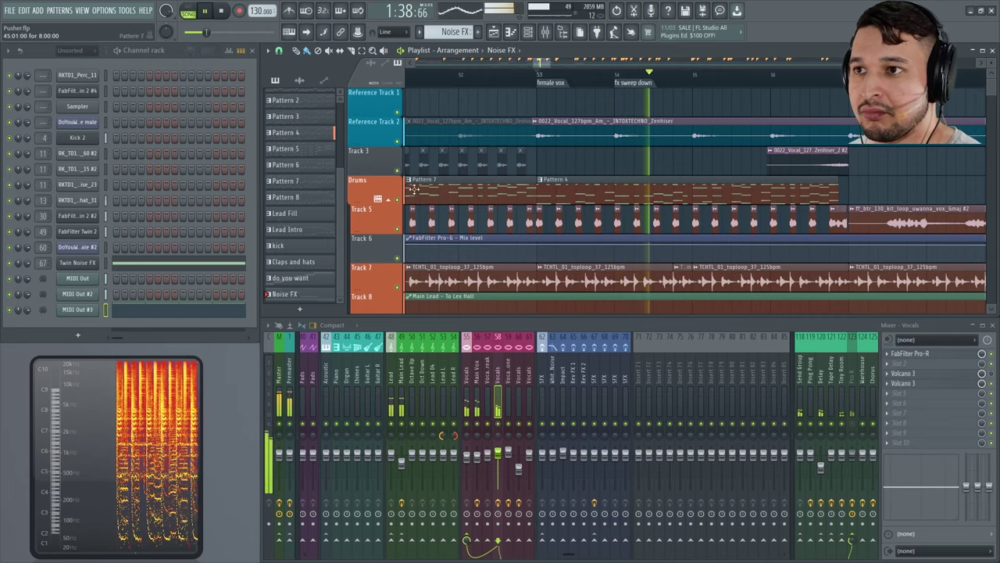
scroll(776, 284, right, 5)
scroll(777, 285, down, 2)
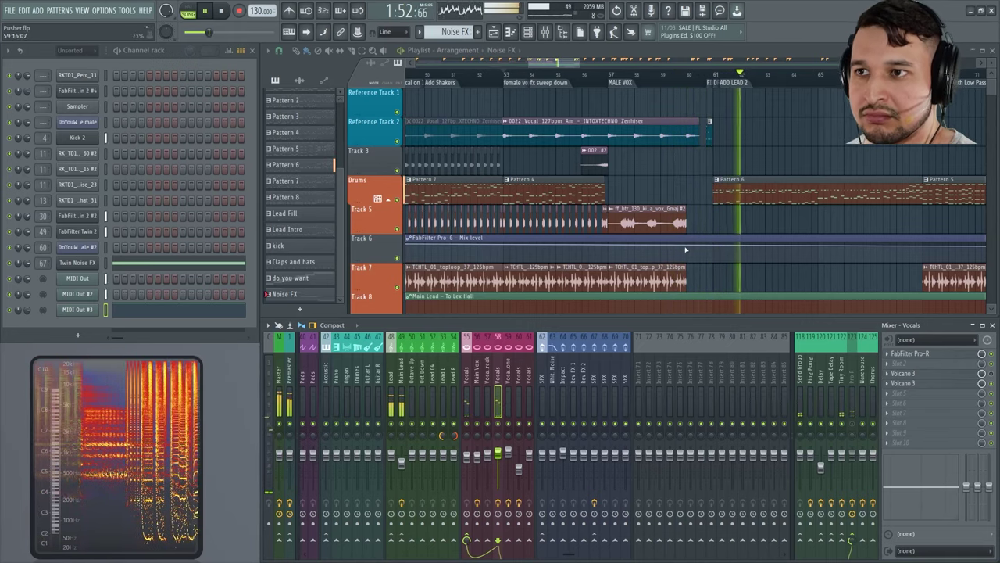
key(space)
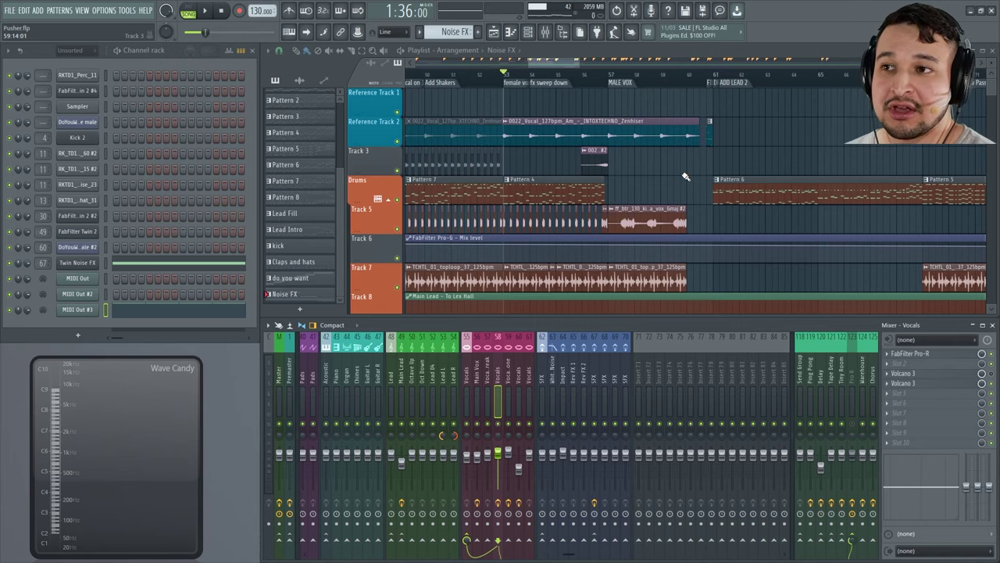
Select the section from the MAIN Drop marker at bar 29 to bar 33 in the playlist and play it.
scroll(685, 177, left, 3)
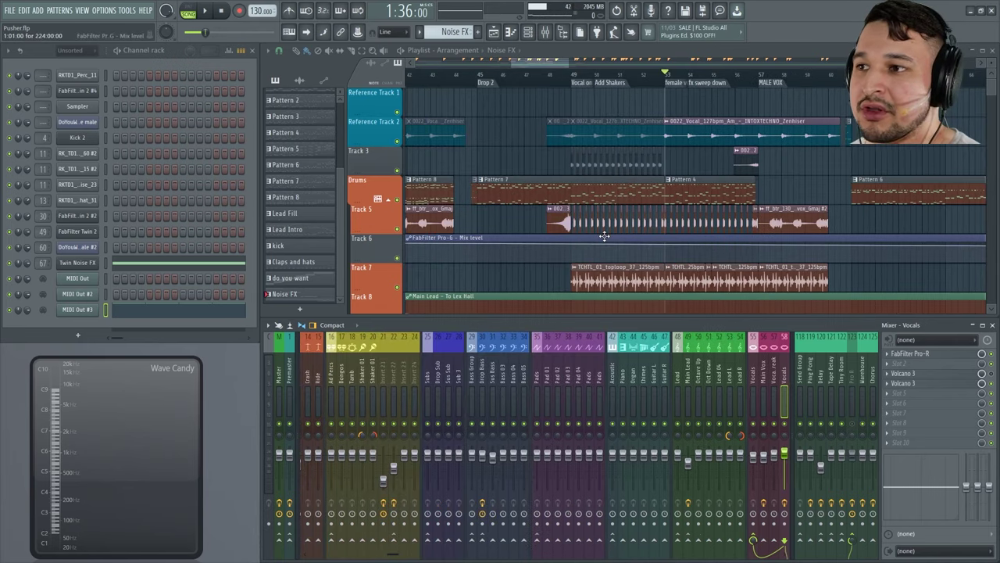
scroll(603, 236, left, 10)
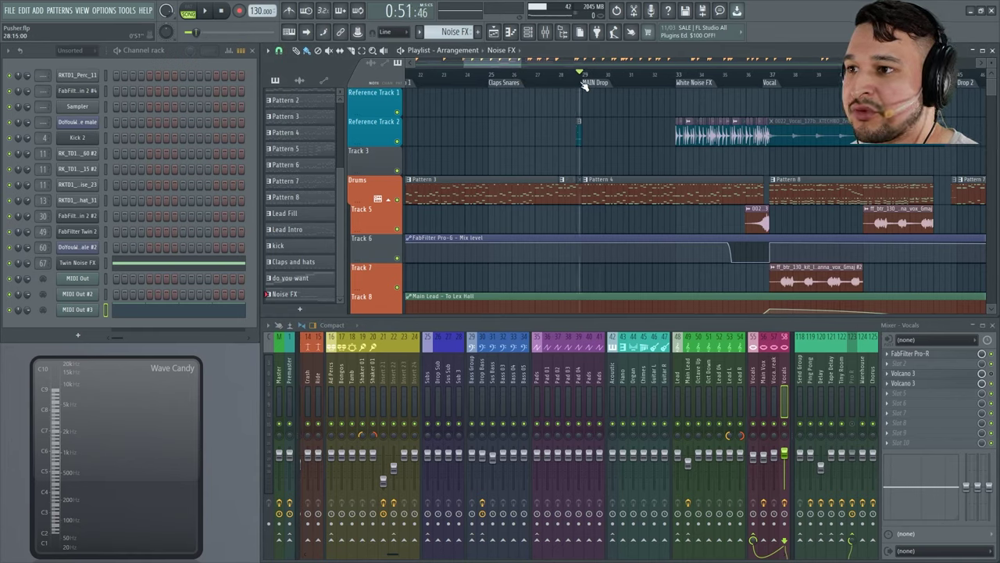
scroll(586, 85, up, 3)
drag(542, 82, 704, 107)
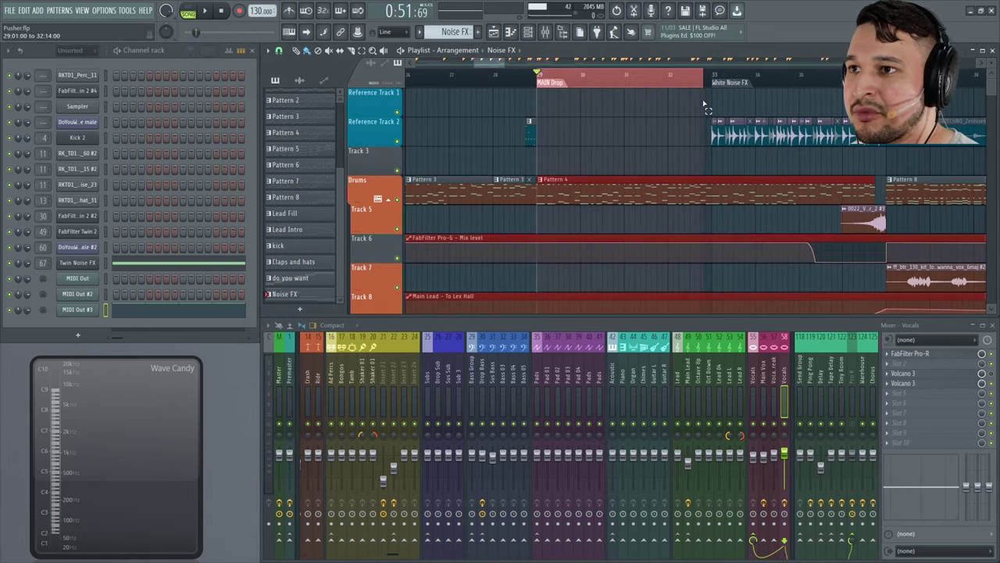
scroll(565, 413, right, 5)
key(space)
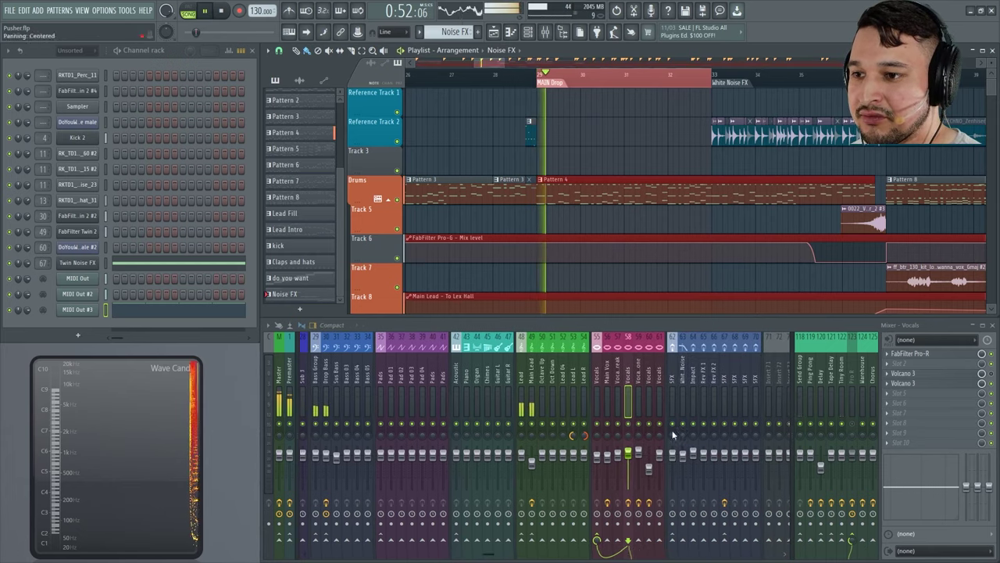
Select the Main Lead mixer track, bypass the Volcano 3 in effect slot 2, stop playback, and close the open Volcano 3 window.
click(502, 429)
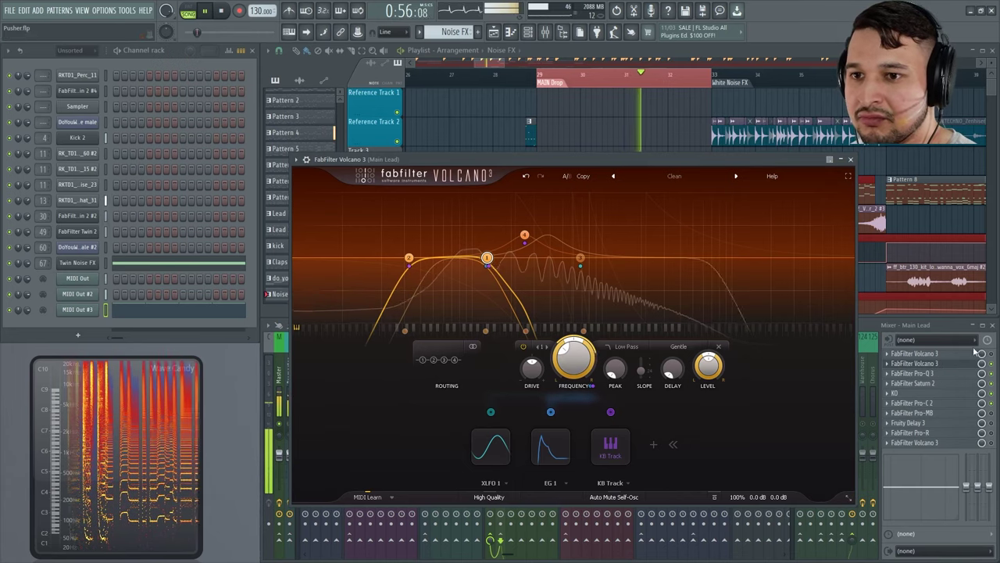
click(942, 373)
key(space)
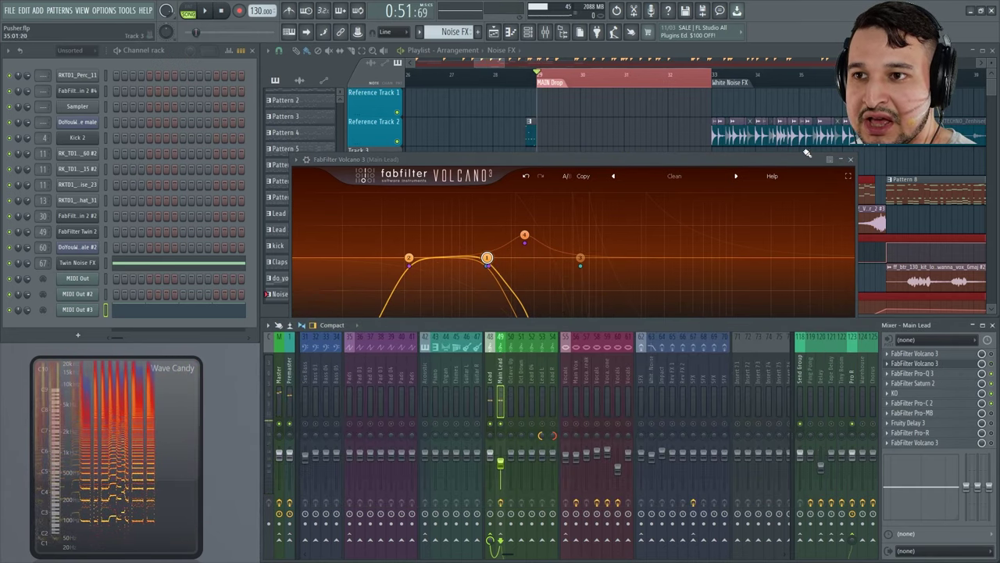
click(850, 159)
Open the Volcano 3 in Main Lead's effect slot 10, load its Clean preset, and play the drop briefly.
click(971, 444)
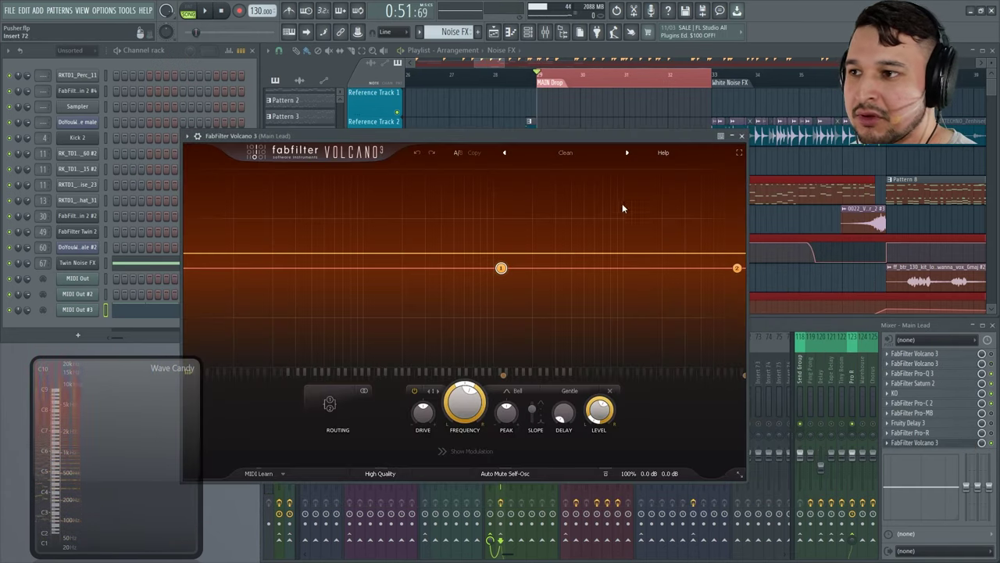
click(579, 153)
click(538, 256)
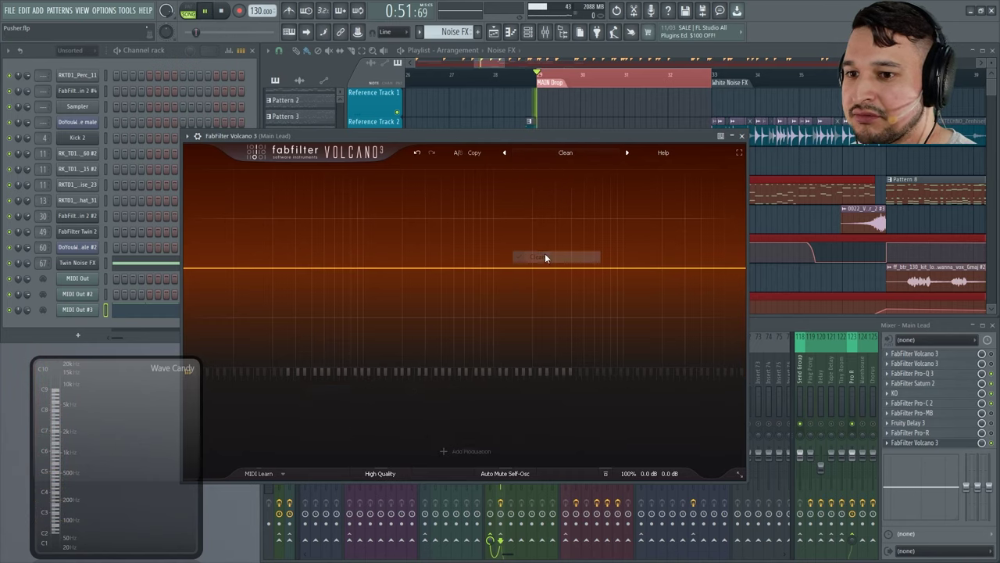
key(space)
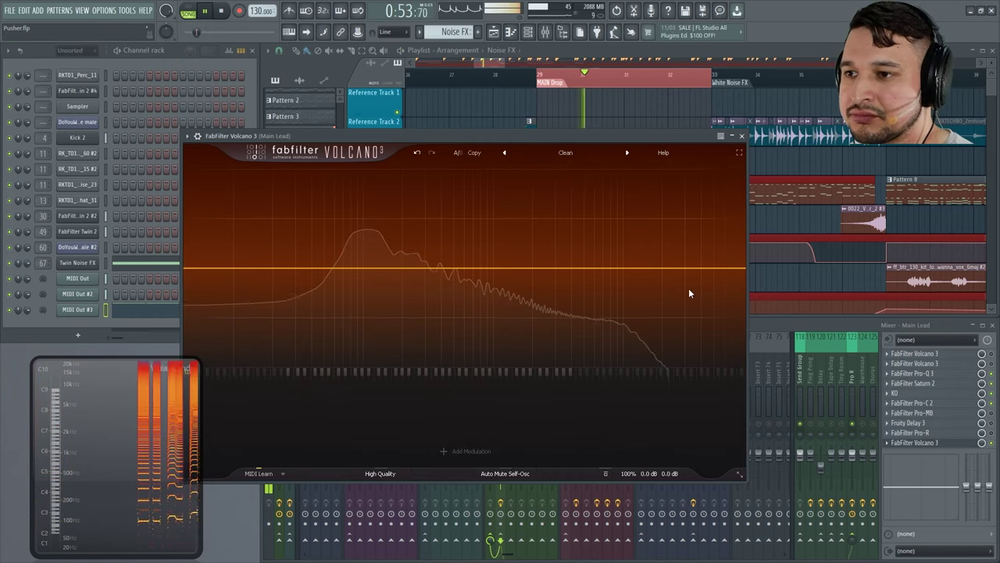
key(space)
Add an envelope generator and a MIDI source set to KB Track in Volcano 3, checking the plugin wrapper's MIDI settings.
click(471, 451)
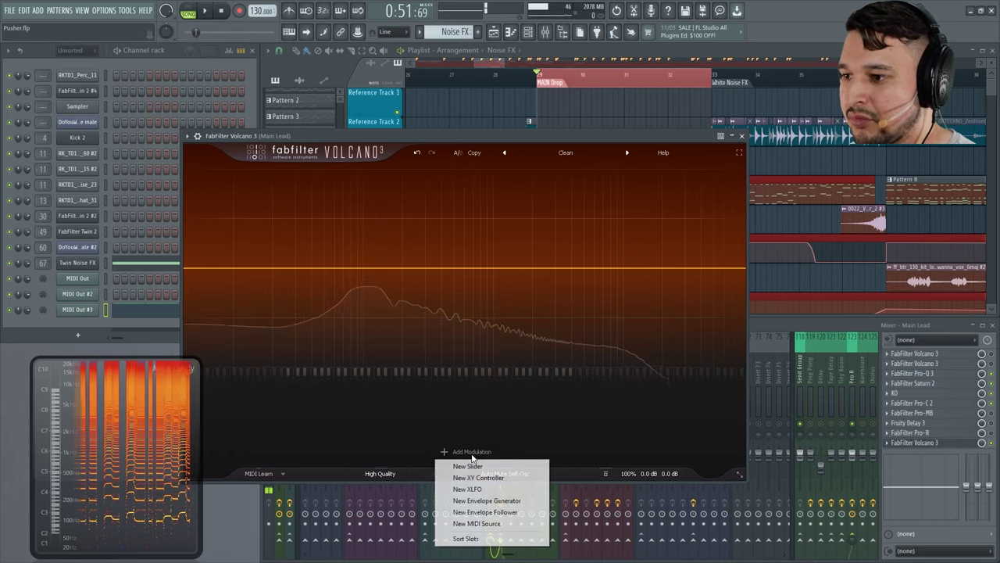
click(511, 501)
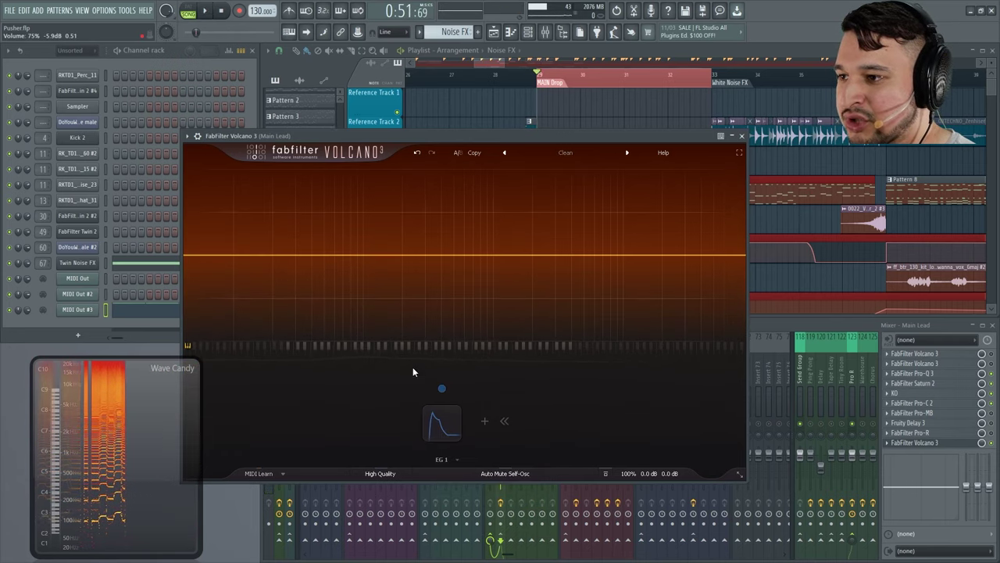
click(530, 422)
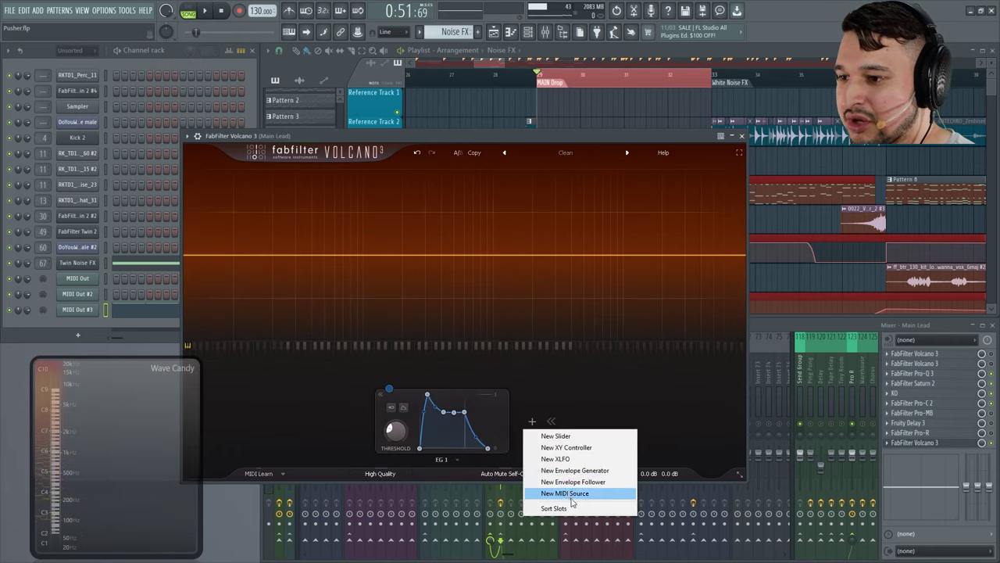
click(570, 497)
click(531, 414)
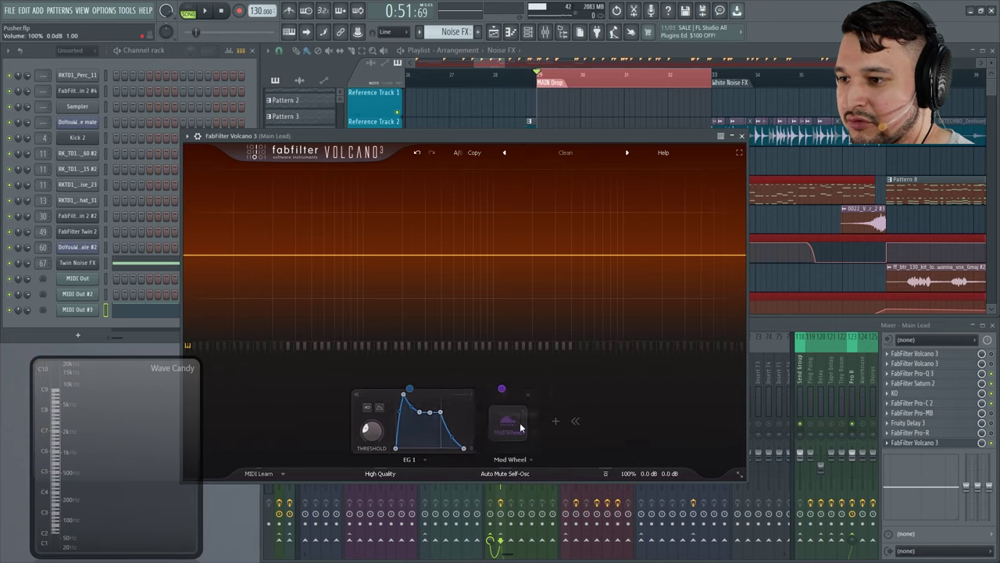
click(474, 414)
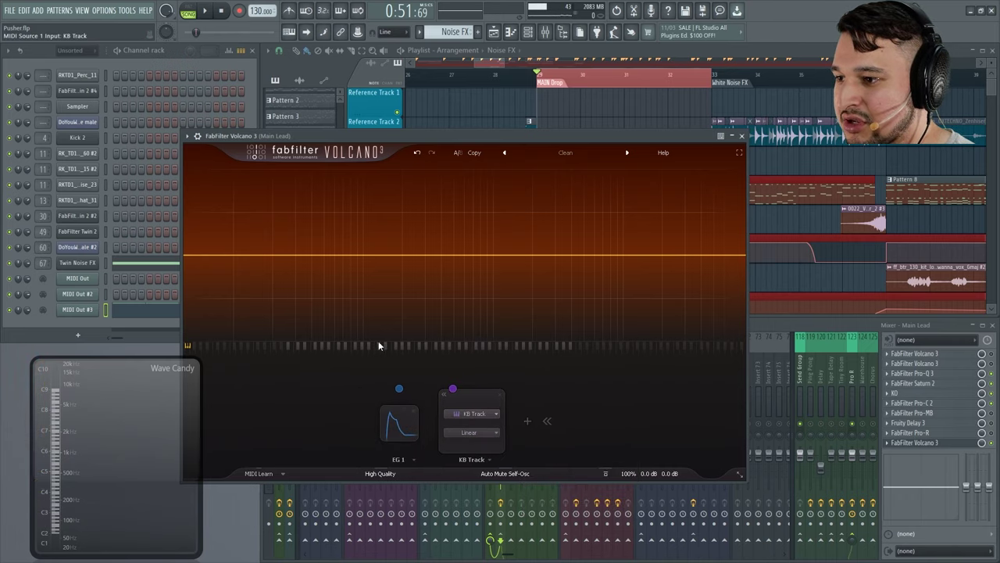
click(198, 136)
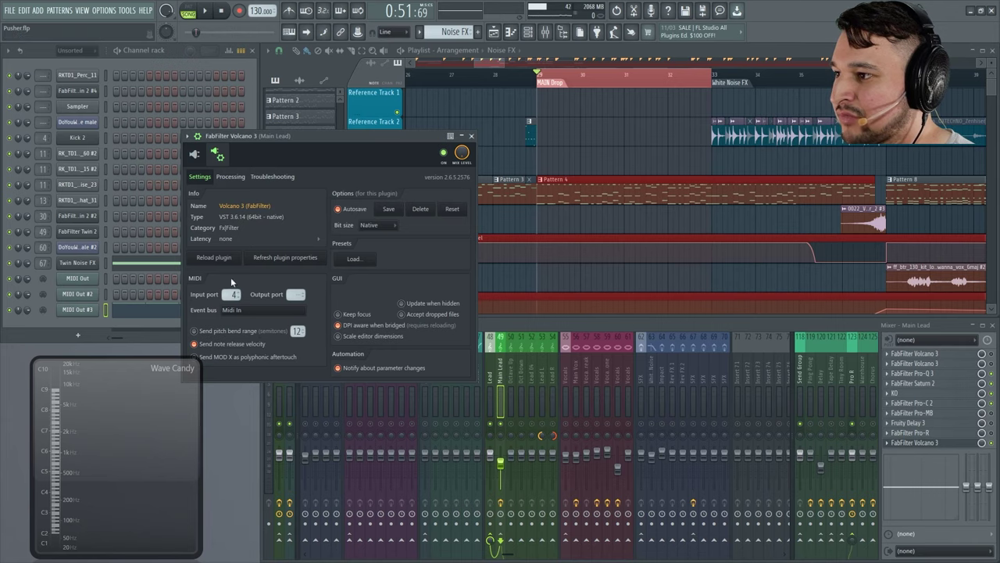
click(196, 155)
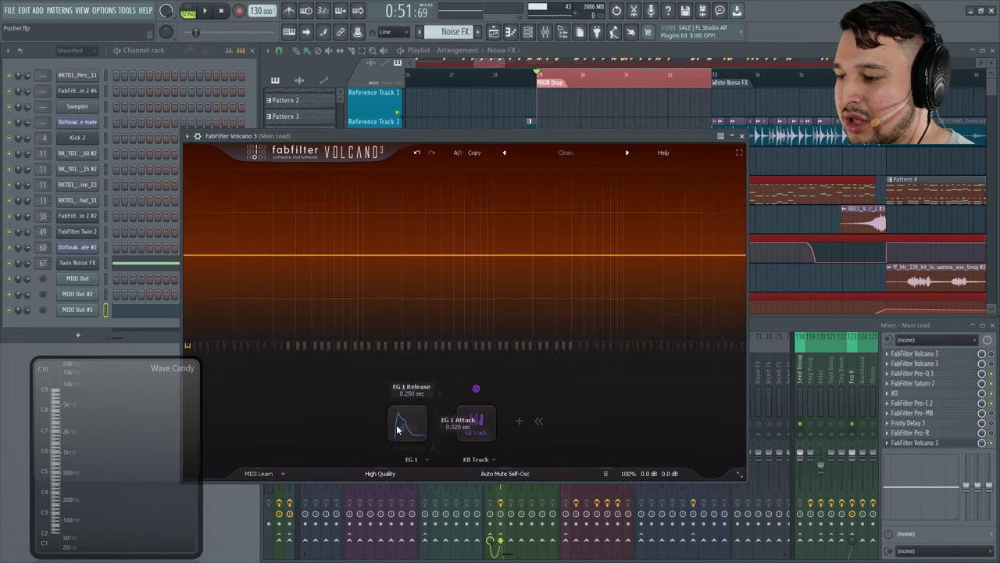
Add a low-pass filter 1 in Volcano 3 and set its cutoff frequency to about 65 Hz.
click(397, 428)
click(743, 253)
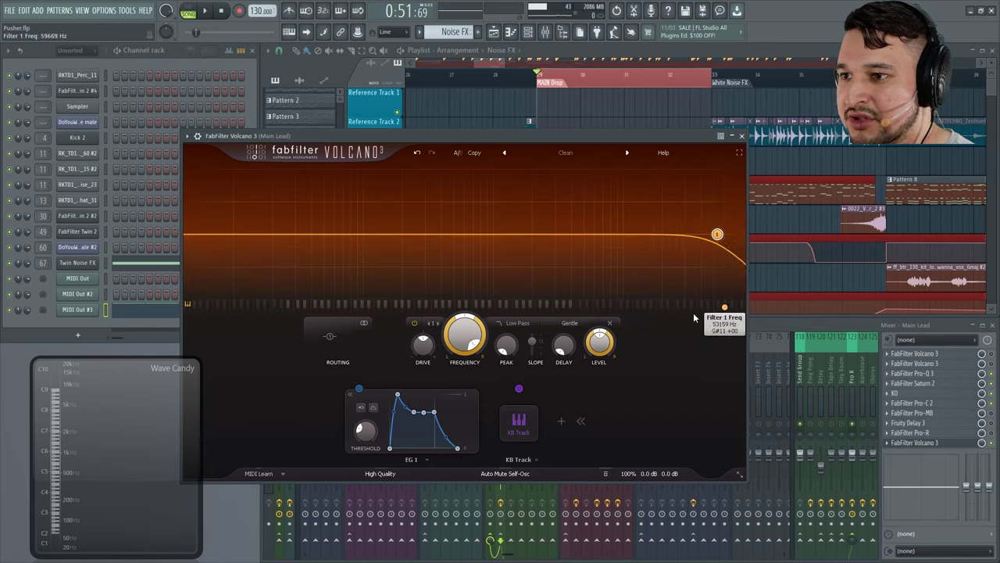
drag(694, 317, 352, 333)
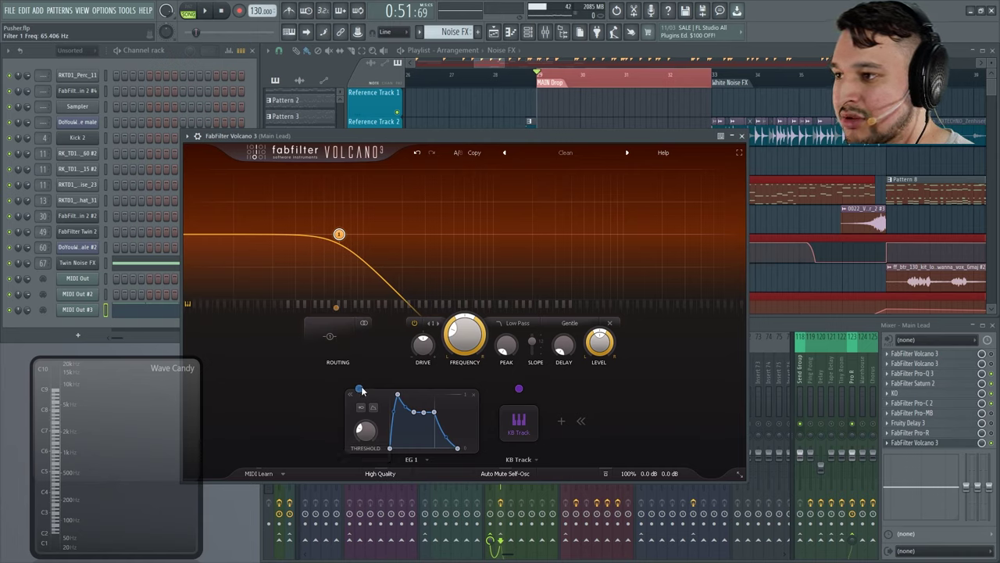
Modulate filter 1's frequency with both EG 1 and KB Track, setting the KB Track modulation level to 1.000.
drag(360, 389, 500, 338)
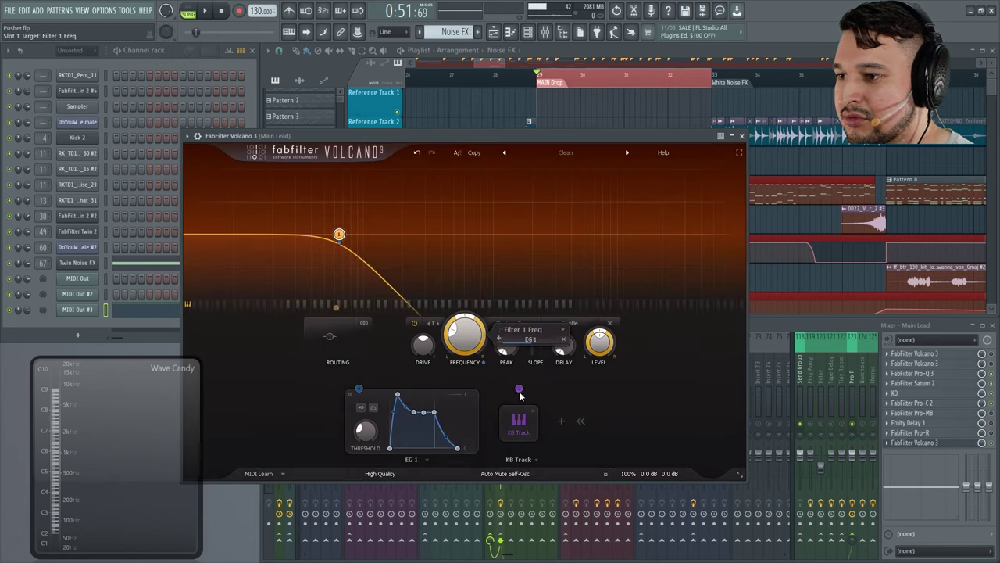
drag(519, 388, 530, 345)
click(480, 415)
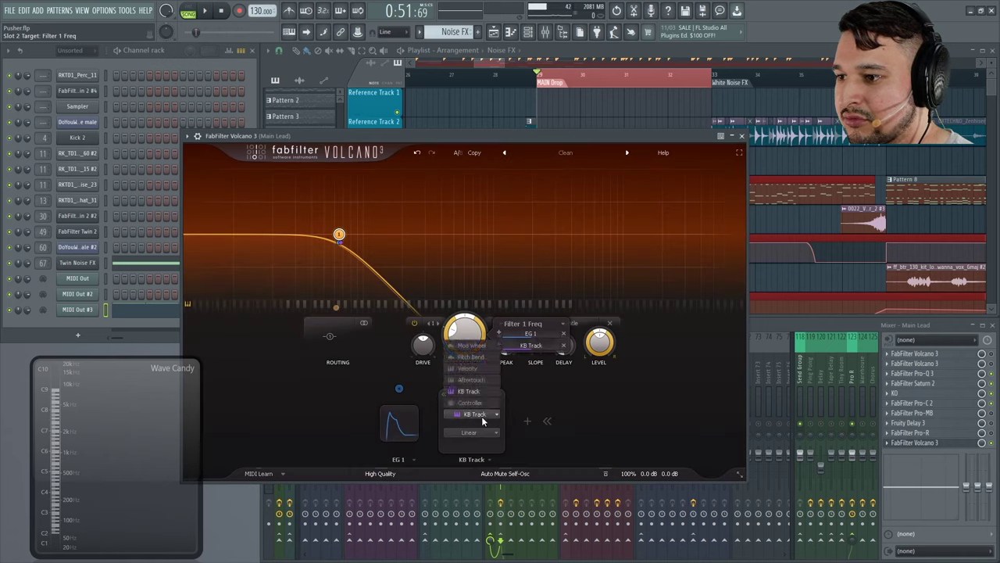
mouse_move(462, 393)
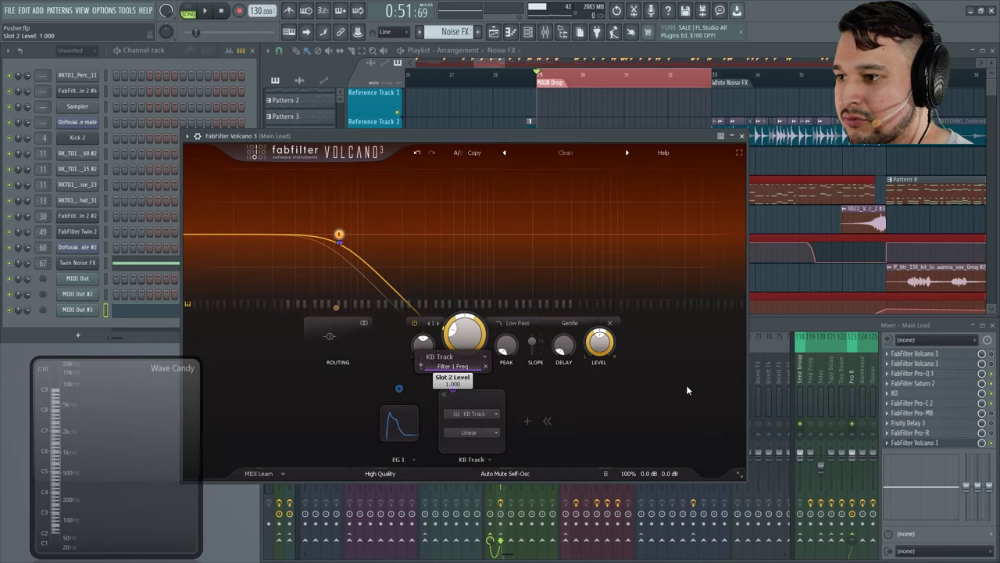
Play the drop while lowering EG 1's sustain to about -10.1 dB and adjusting its modulation level on filter 1's frequency.
click(386, 415)
key(space)
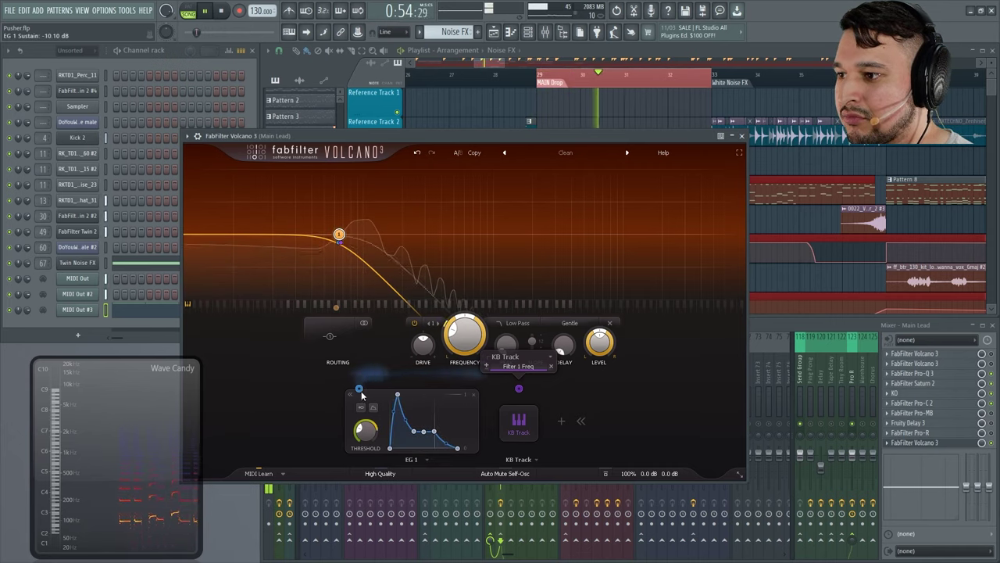
mouse_move(358, 394)
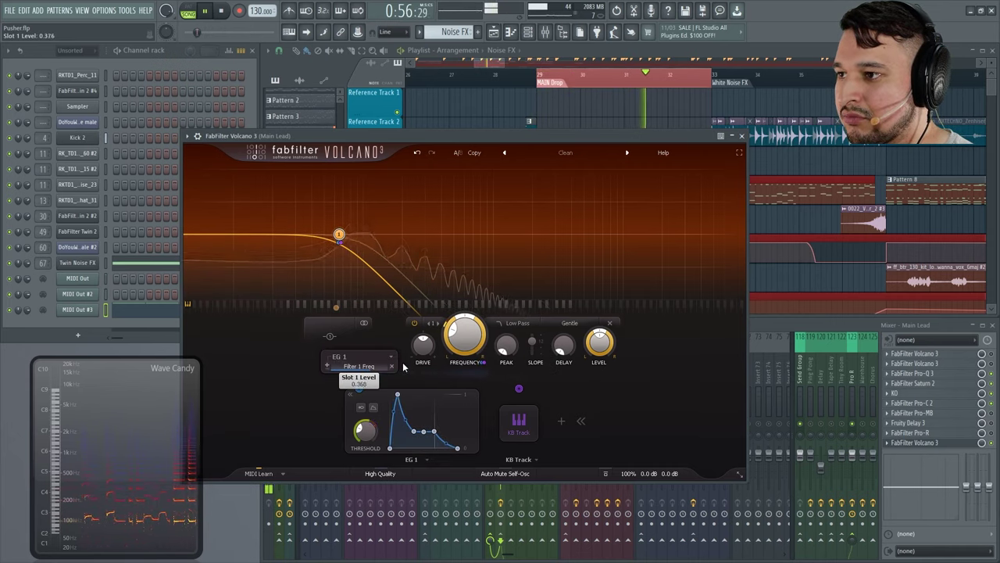
drag(358, 369, 503, 313)
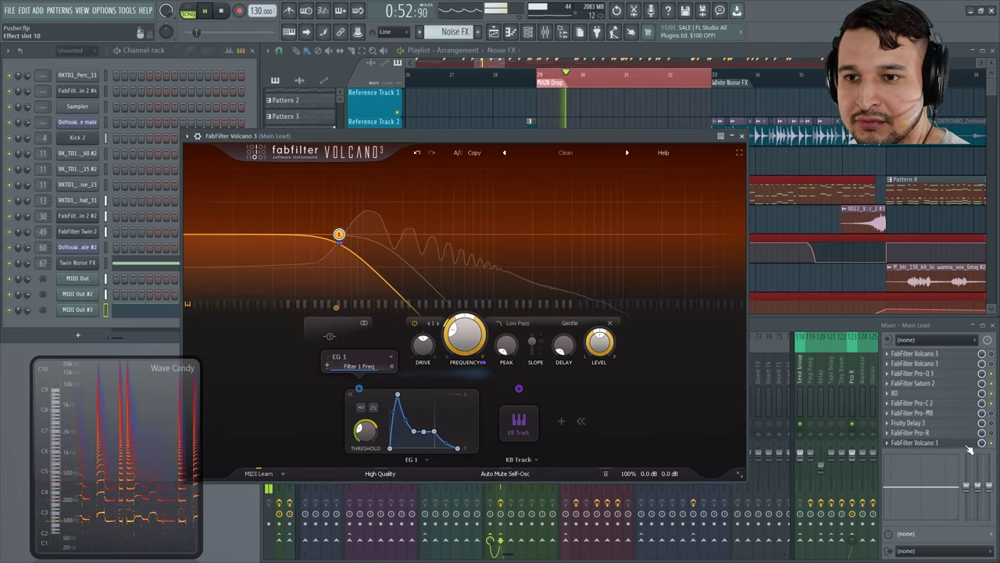
Move the Volcano 3 from effect slot 10 to slot 3 and leave it as Main Lead's only enabled effect.
drag(966, 450, 966, 407)
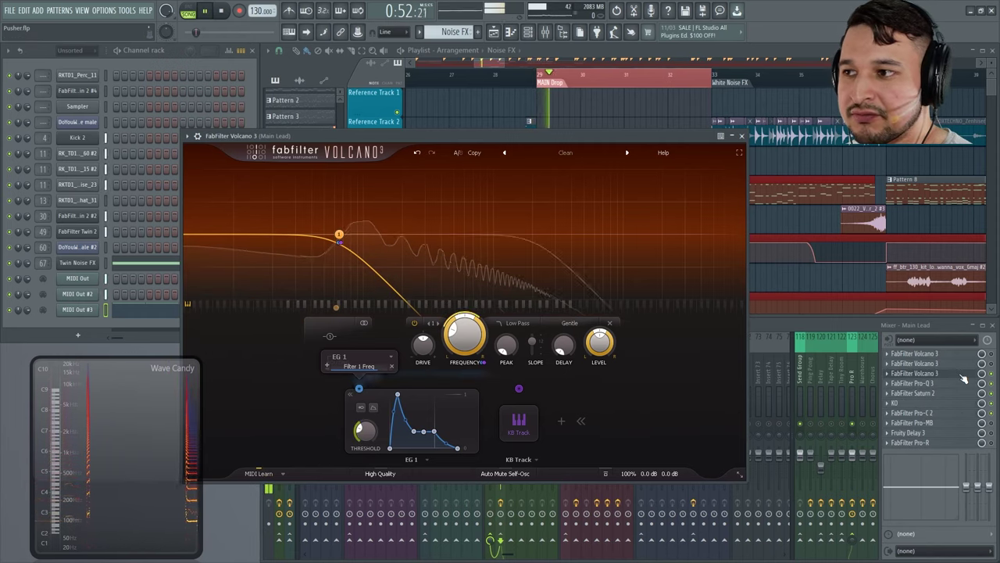
mouse_move(963, 379)
mouse_down()
mouse_move(964, 443)
mouse_move(963, 374)
mouse_up()
click(994, 386)
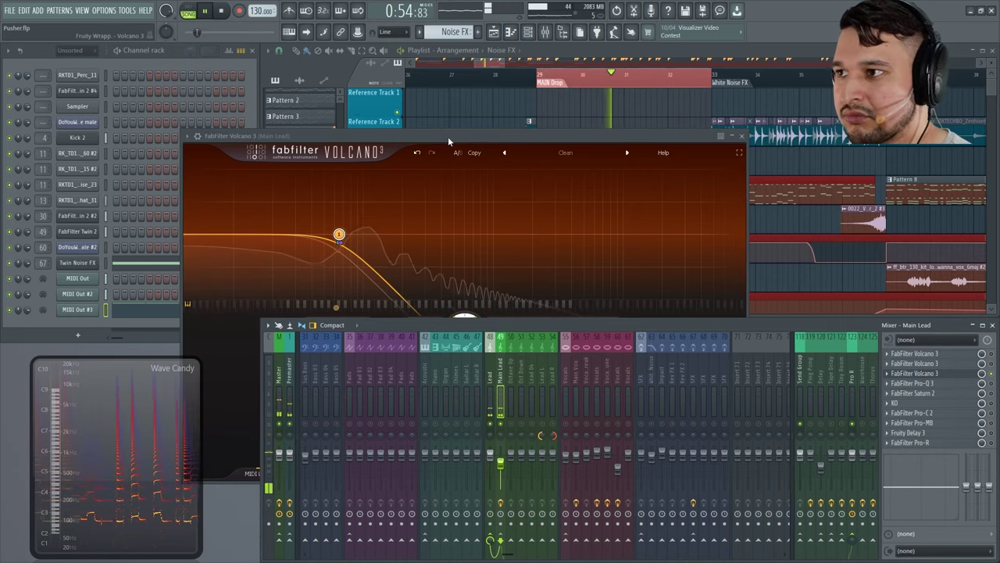
Raise filter 1's cutoff frequency to about 131 Hz and expand the KB Track source's settings.
drag(447, 136, 454, 90)
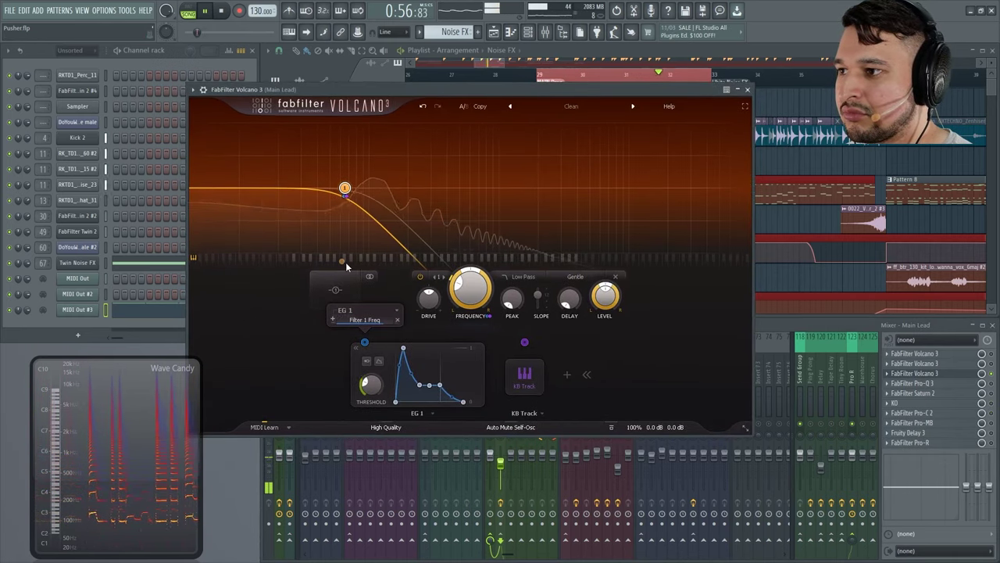
drag(344, 261, 382, 270)
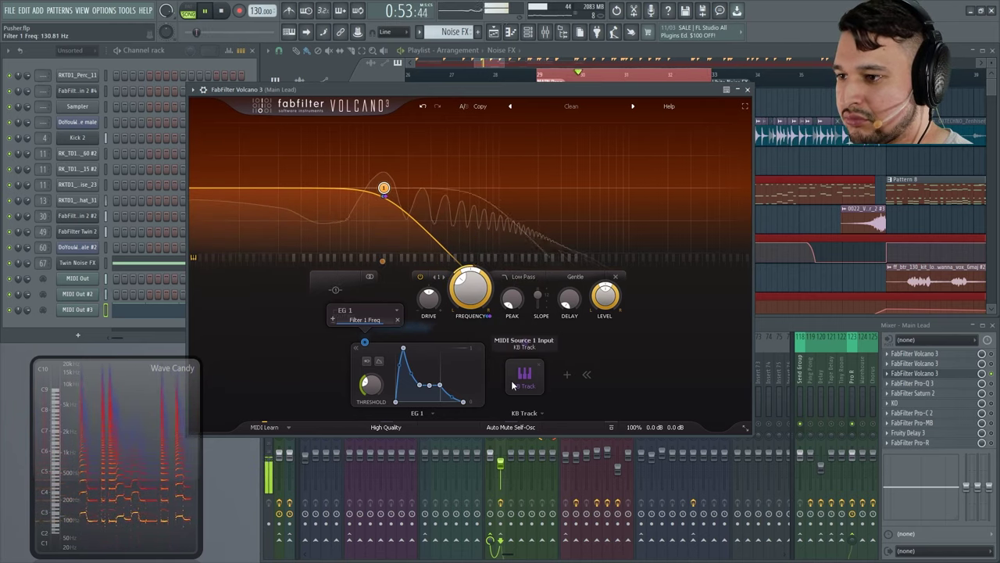
click(536, 367)
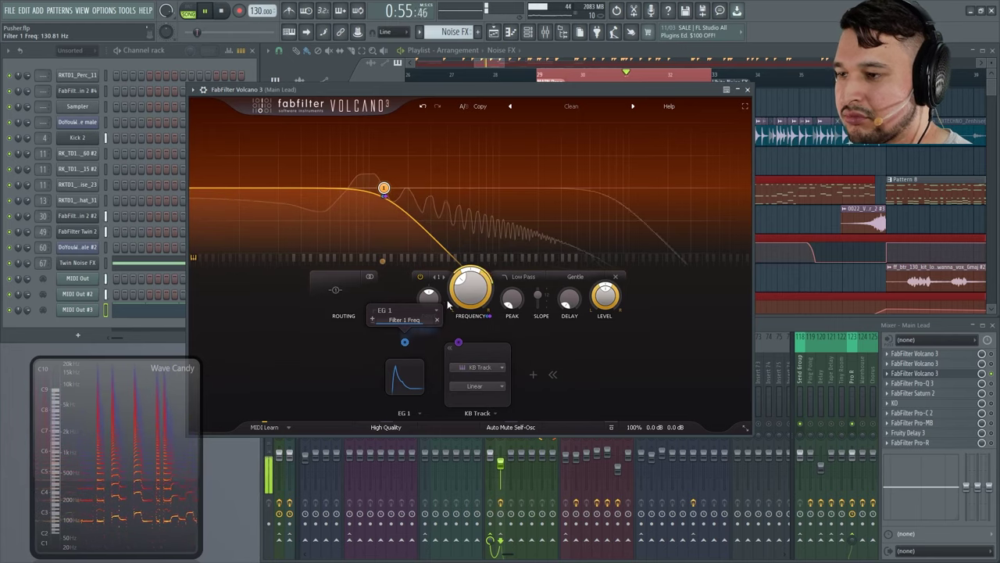
Audition filter 1 over the playing drop with the Classic, Raw, and Hard filter styles.
click(575, 277)
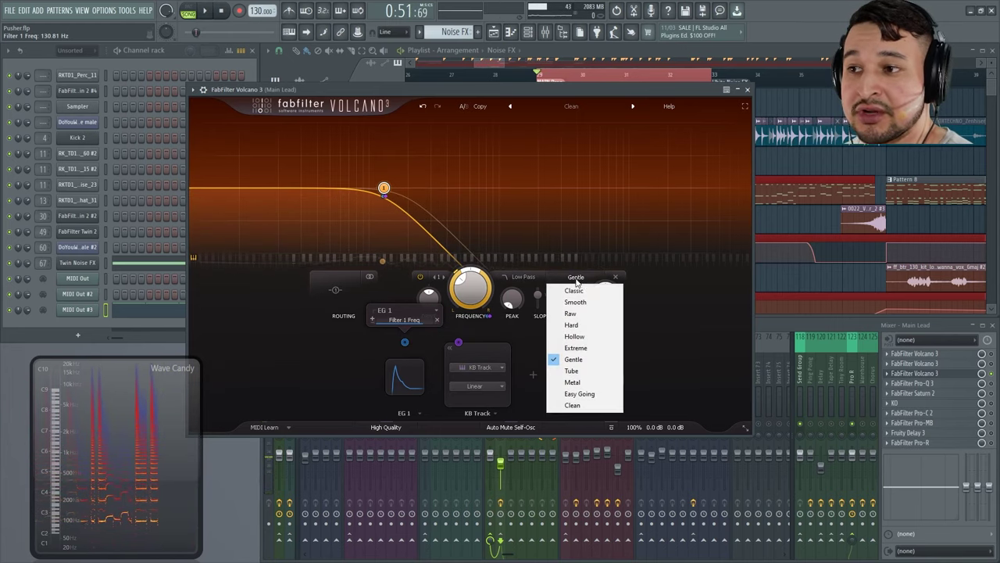
click(588, 294)
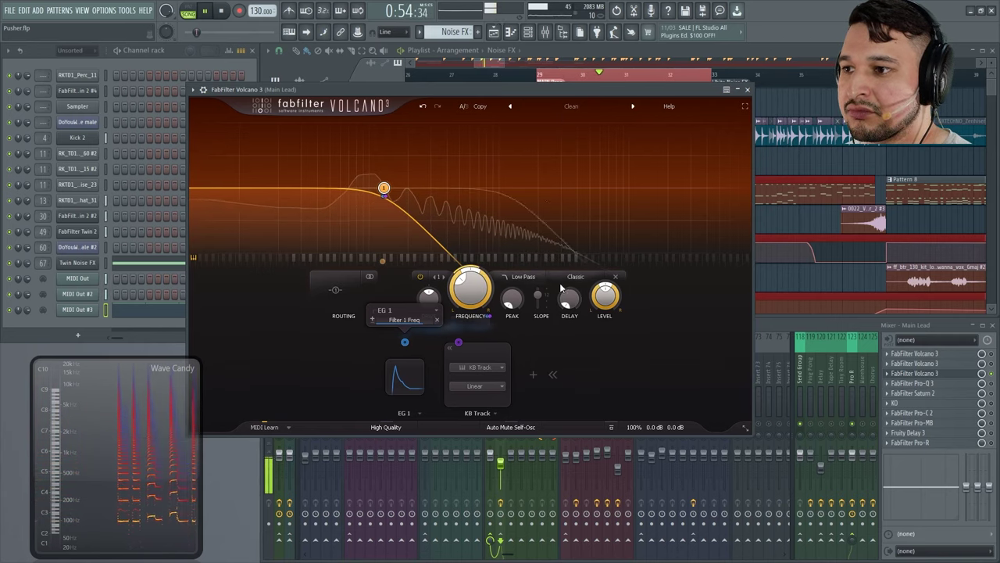
click(571, 278)
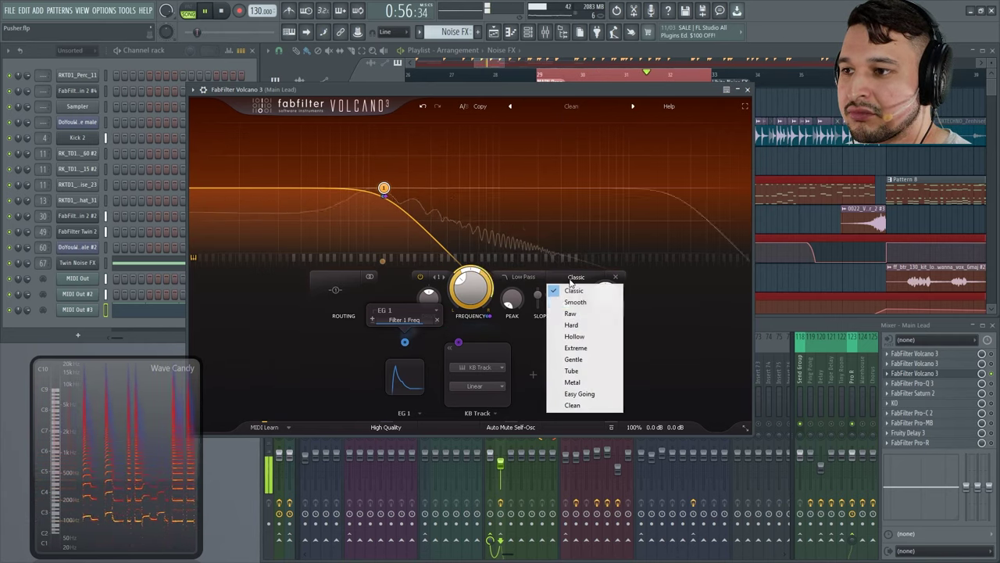
click(571, 313)
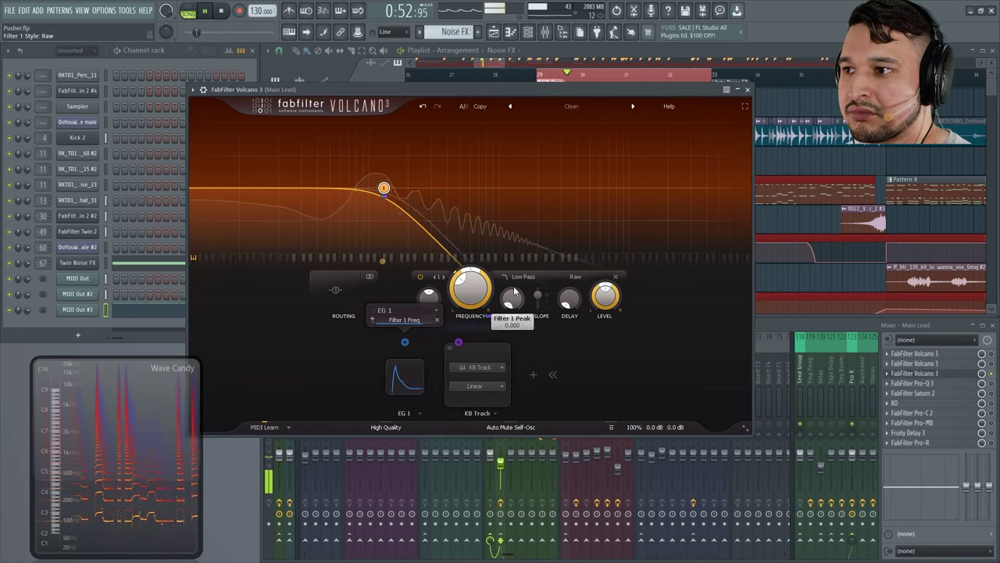
click(573, 277)
click(578, 323)
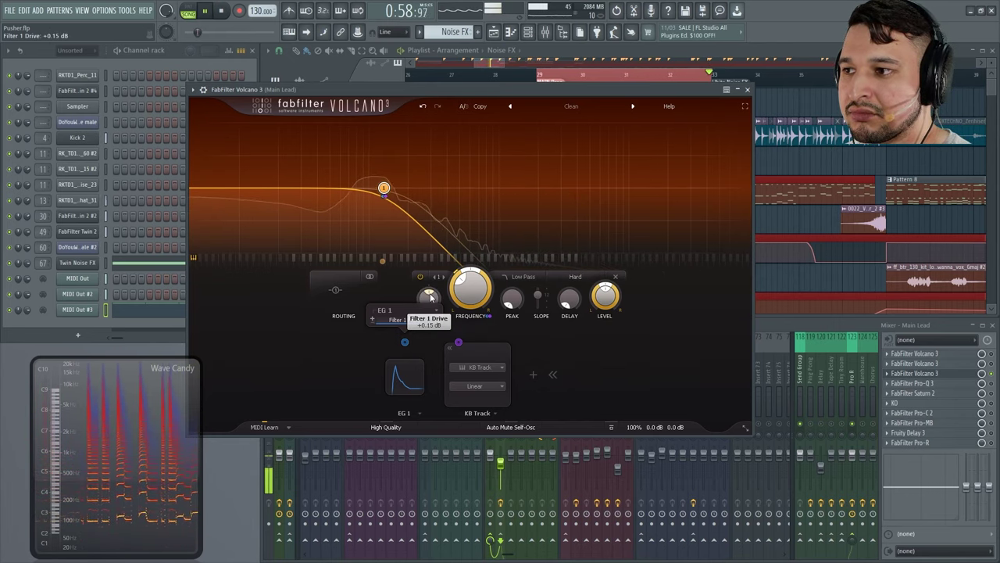
Audition filter 1 over the playing drop with the Hollow, Extreme, Gentle, Tube, and Metal filter styles.
click(575, 277)
click(575, 336)
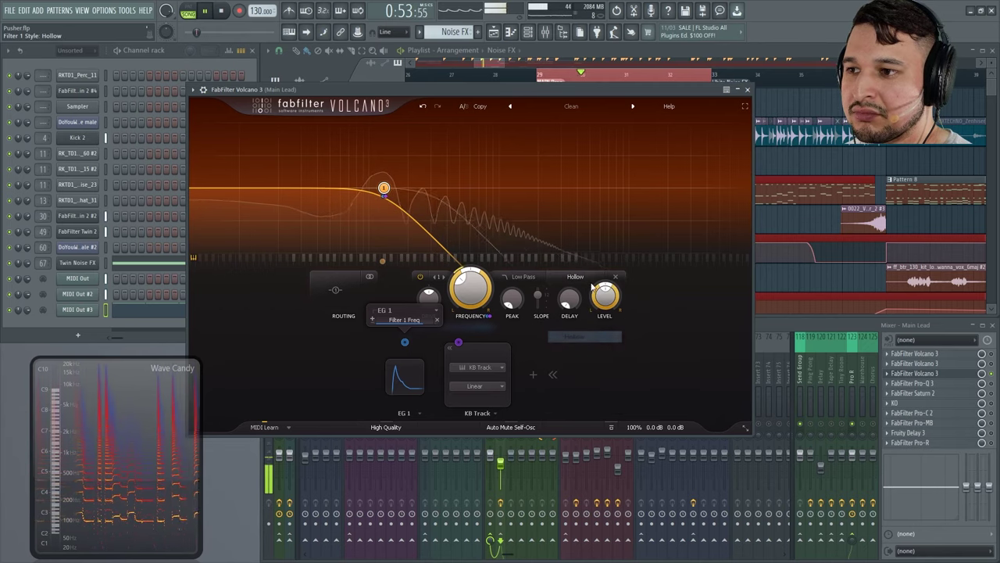
click(590, 278)
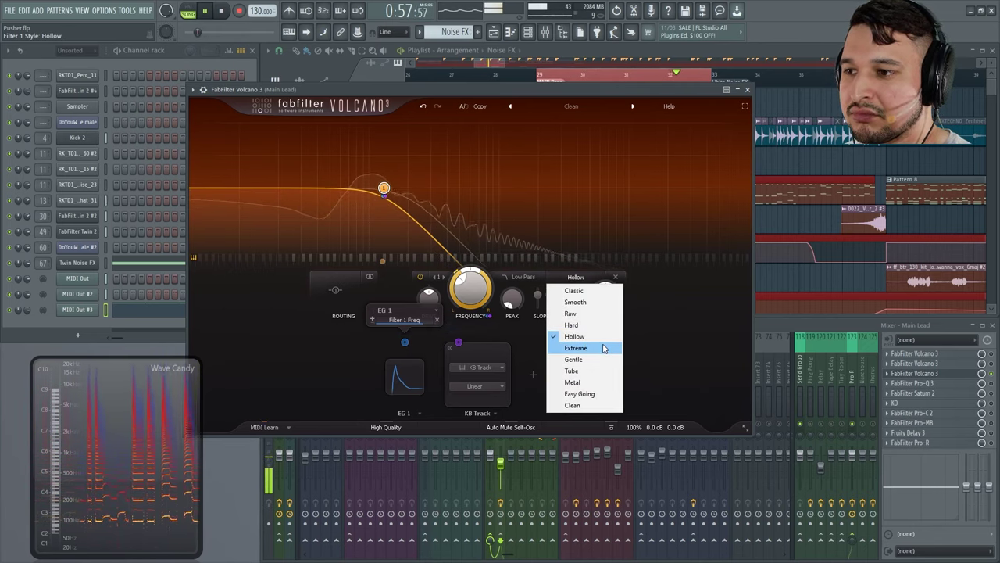
click(604, 349)
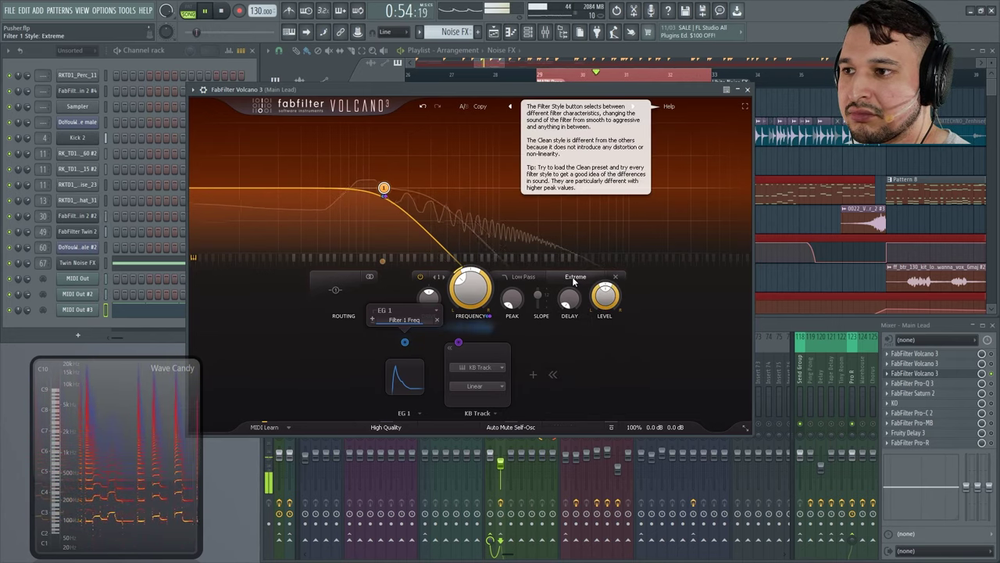
click(575, 279)
click(594, 362)
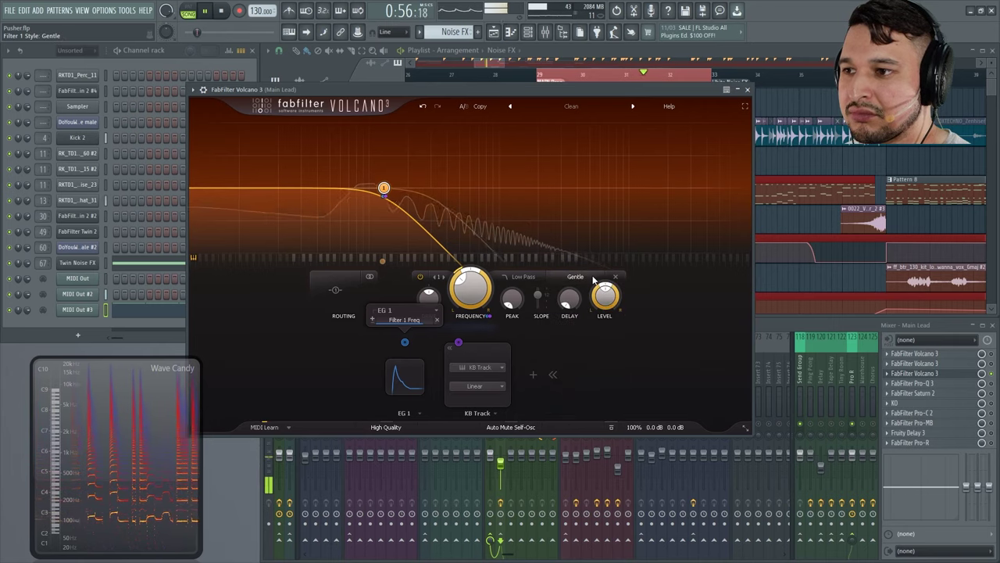
click(592, 278)
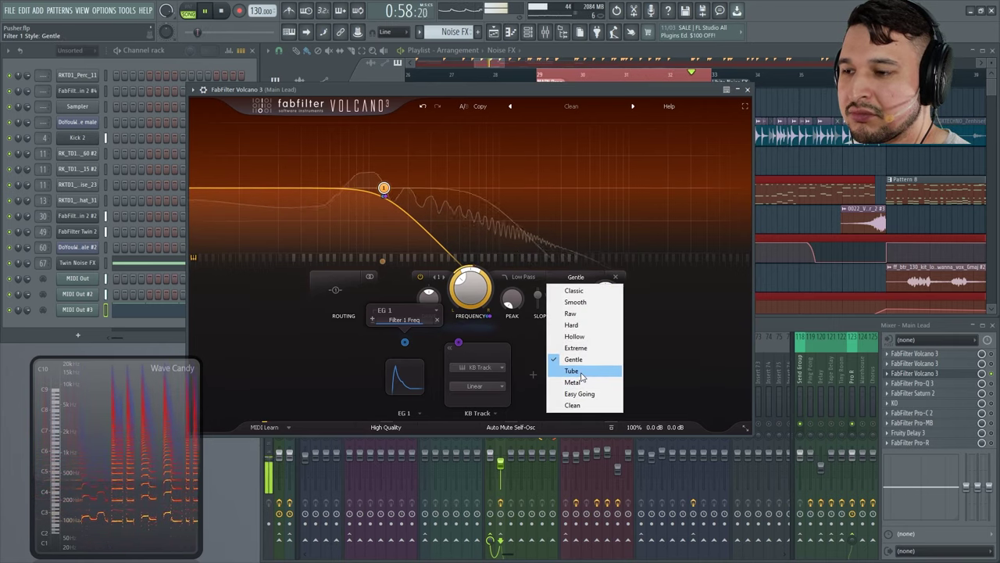
click(580, 373)
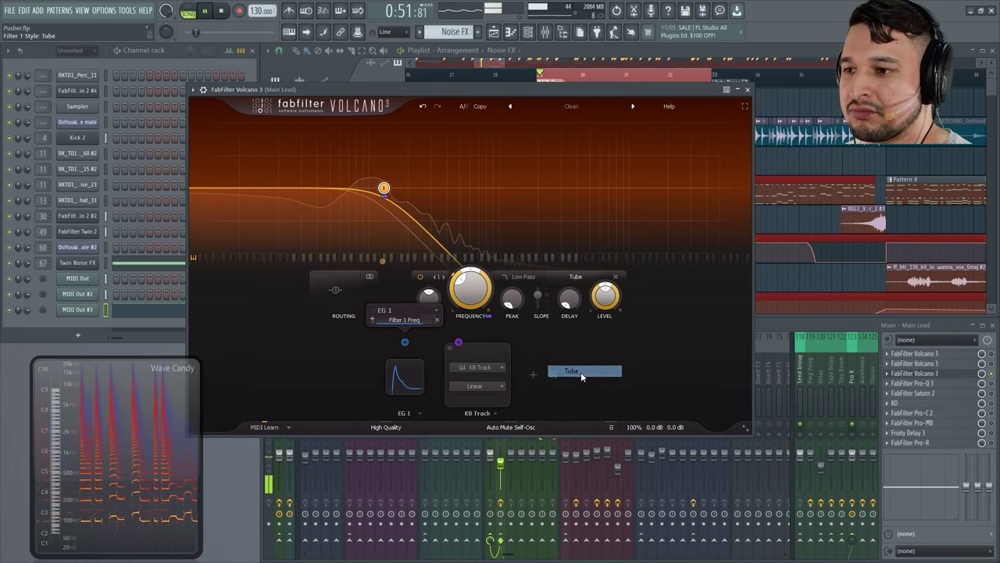
click(579, 278)
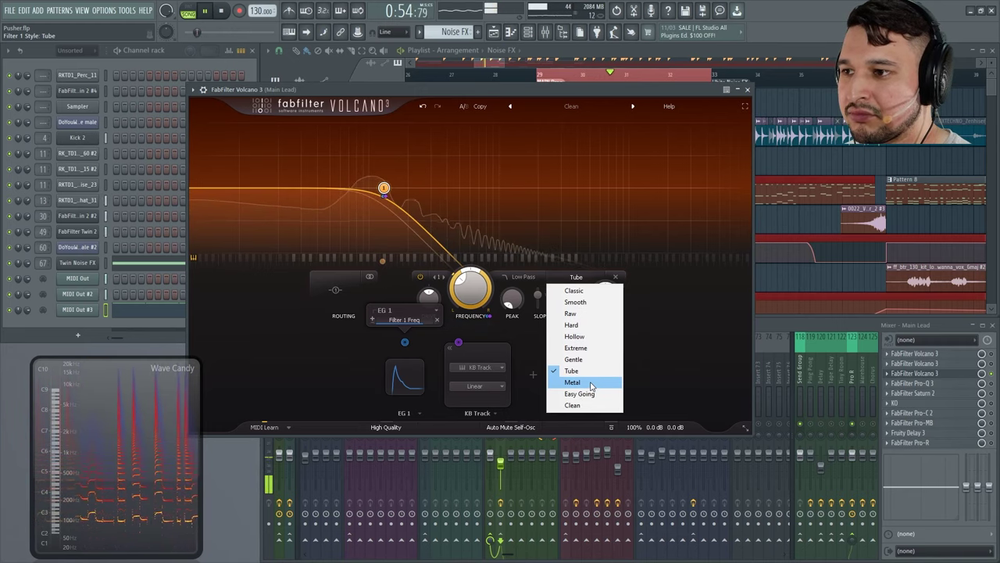
click(591, 383)
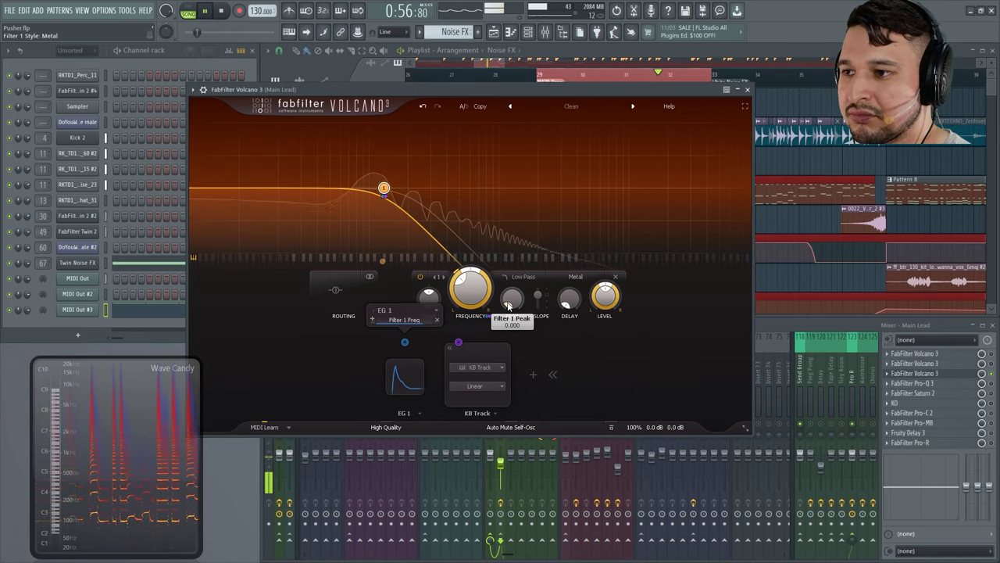
Try filter 1 with its peak raised to about 0.375 and the Easy Going style, and reset the peak to 0.
drag(523, 307, 509, 277)
drag(502, 241, 498, 230)
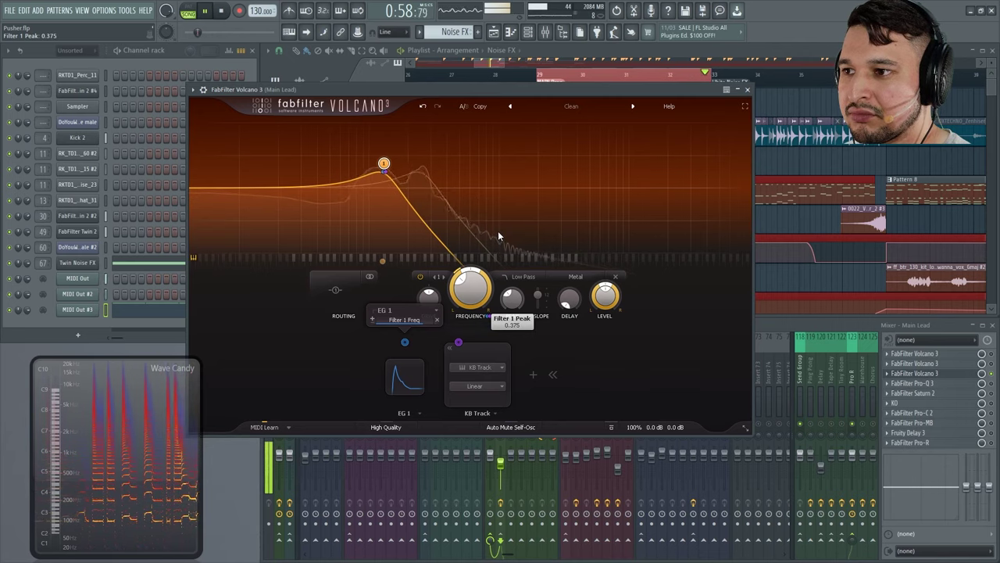
click(576, 277)
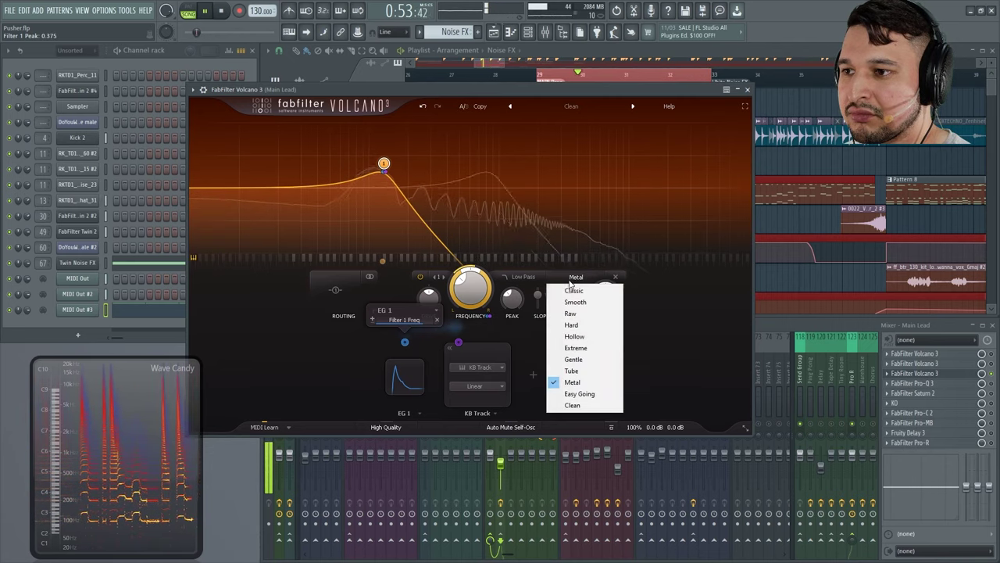
click(586, 392)
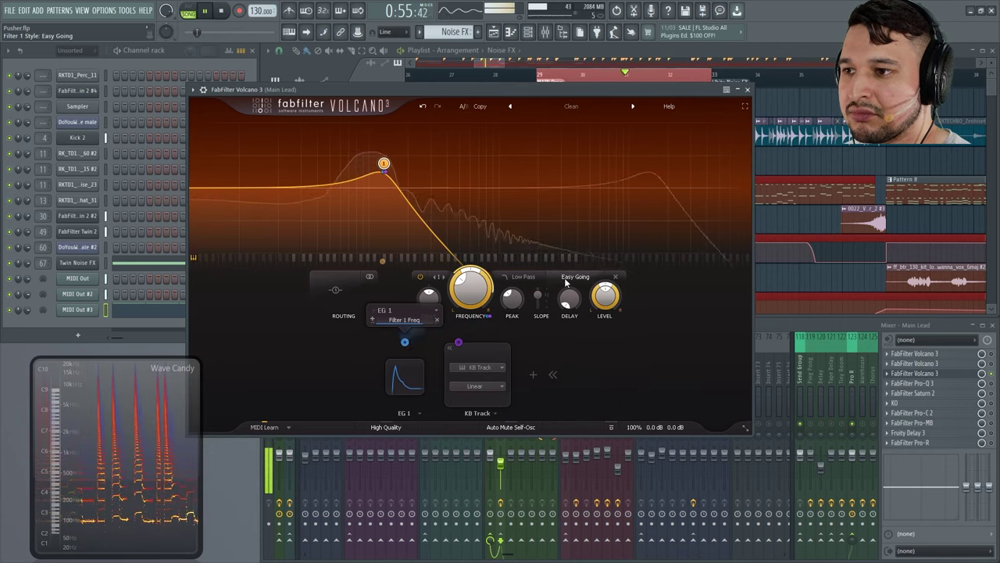
double_click(512, 297)
Compare the Metal and Clean styles on filter 1 without peak, return to Easy Going, and stop playback.
click(573, 276)
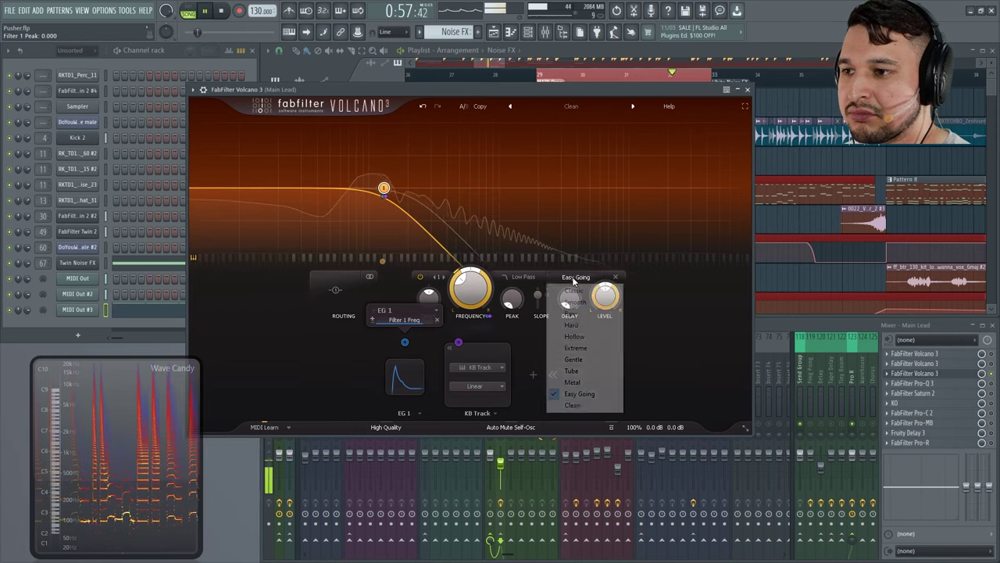
click(572, 382)
click(570, 278)
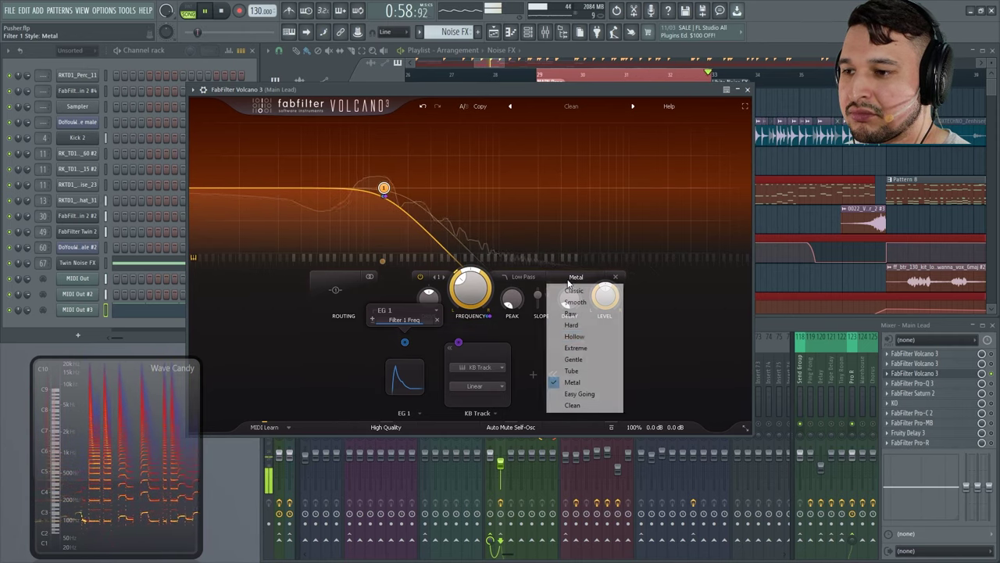
click(572, 404)
click(575, 277)
click(590, 394)
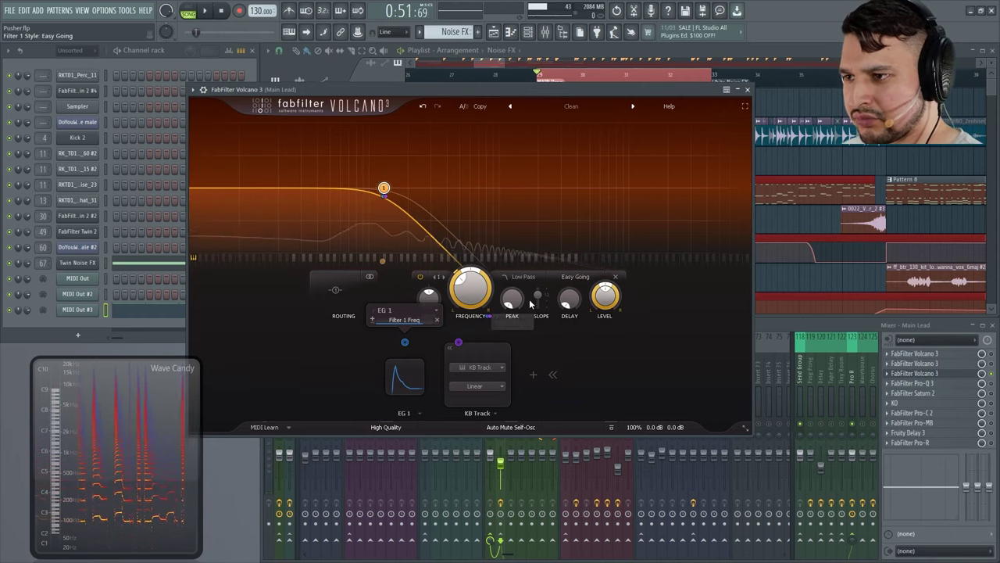
Raise filter 1's peak, set its drive to about +8.52 dB, and restart playback of the drop.
mouse_move(515, 241)
mouse_down()
mouse_move(512, 228)
mouse_move(505, 235)
mouse_up()
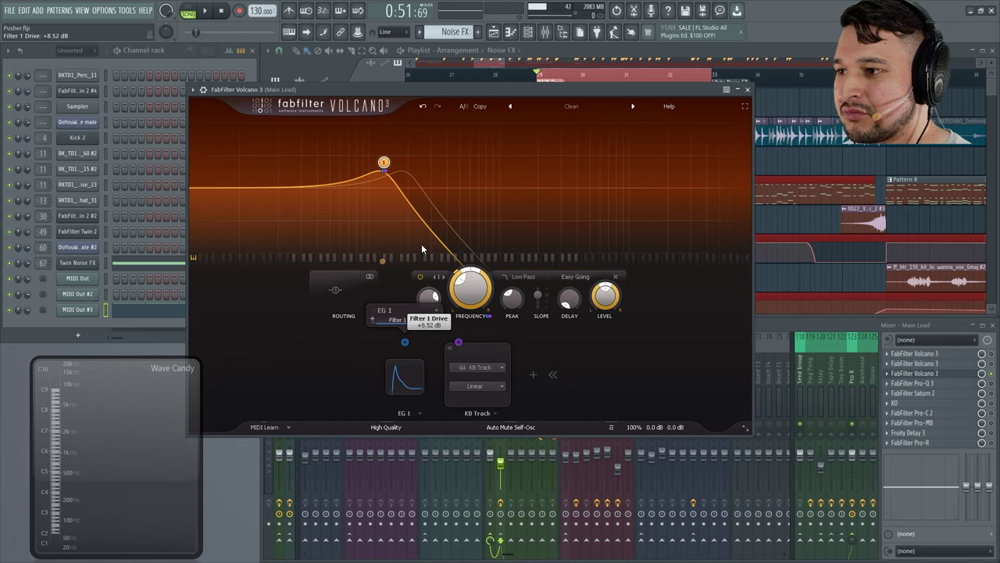
key(space)
Audition the driven, peaked filter 1 over the drop with the Clean, Easy Going, Metal, and Tube styles.
click(578, 278)
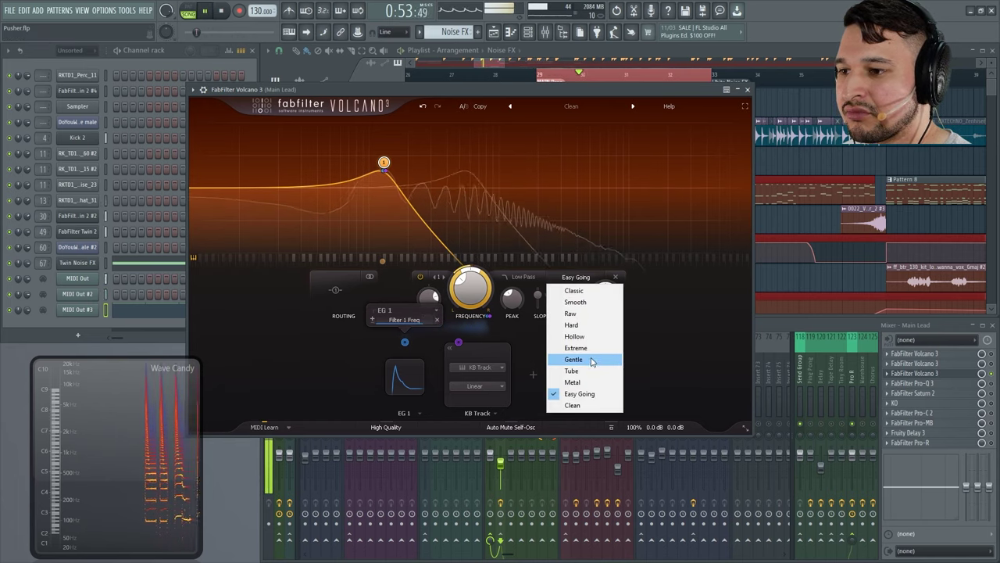
click(587, 404)
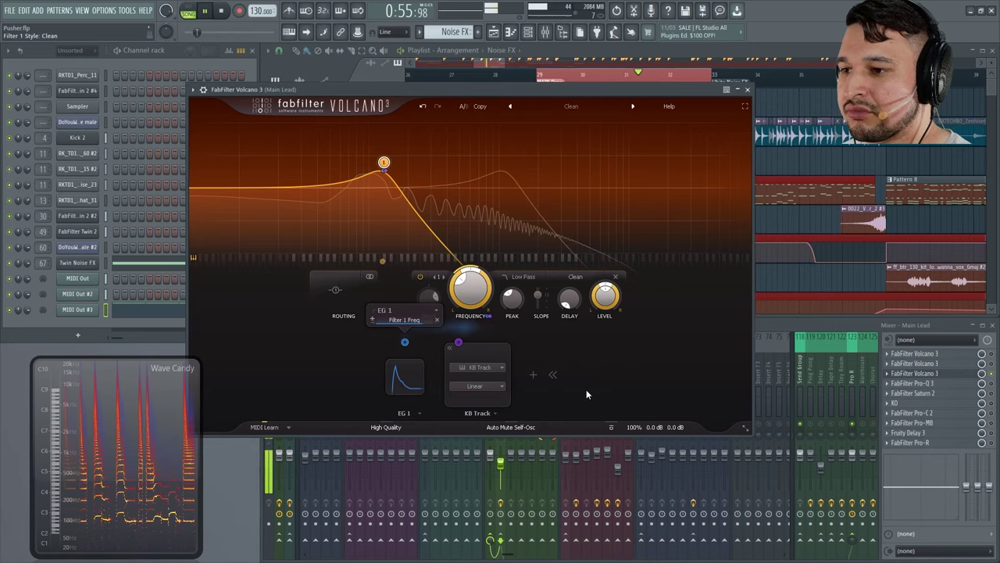
click(572, 276)
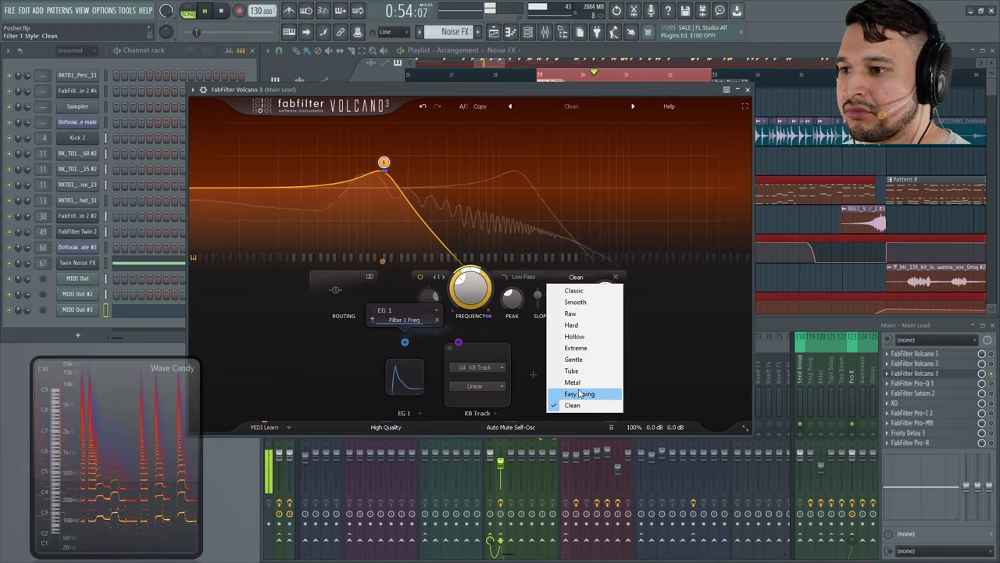
click(580, 393)
click(576, 277)
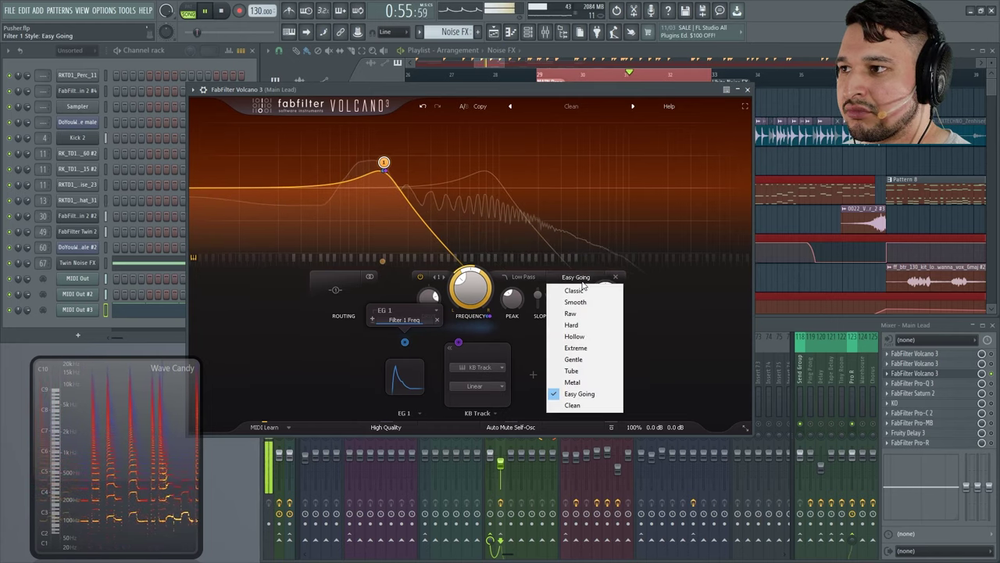
click(602, 383)
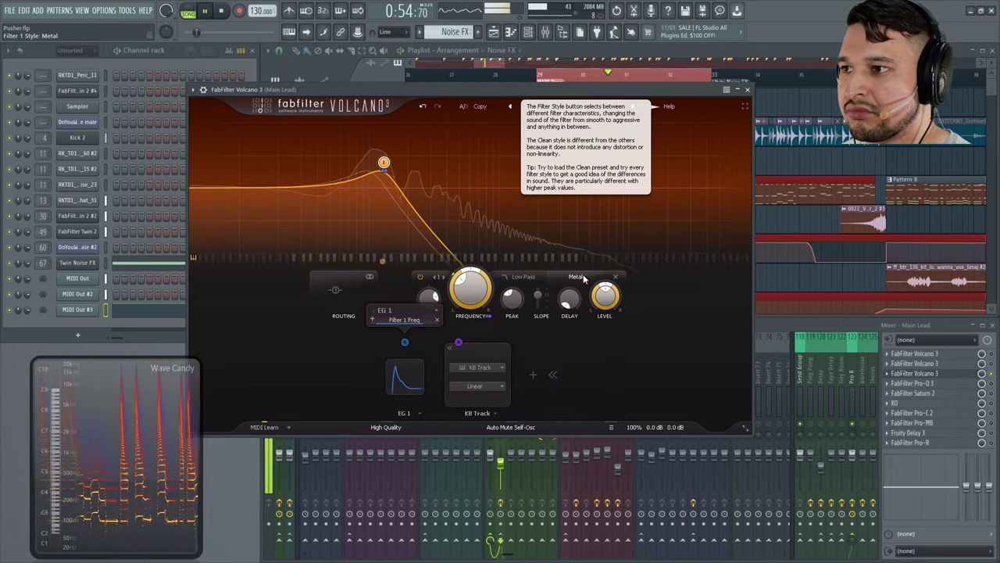
click(584, 279)
click(582, 369)
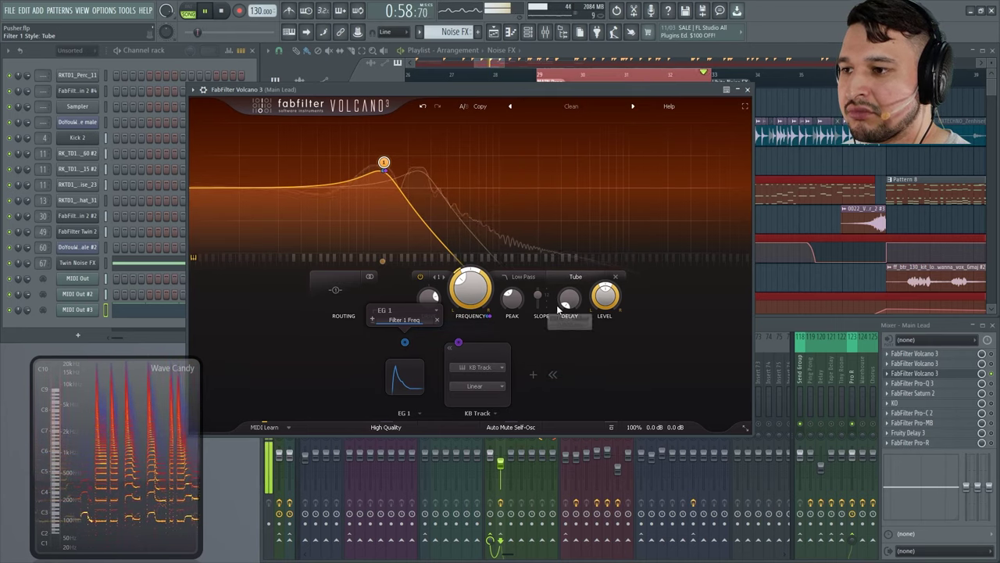
Try the Gentle style on filter 1, switch it to Extreme, and deselect the EG 1 modulation slot.
click(576, 277)
click(582, 359)
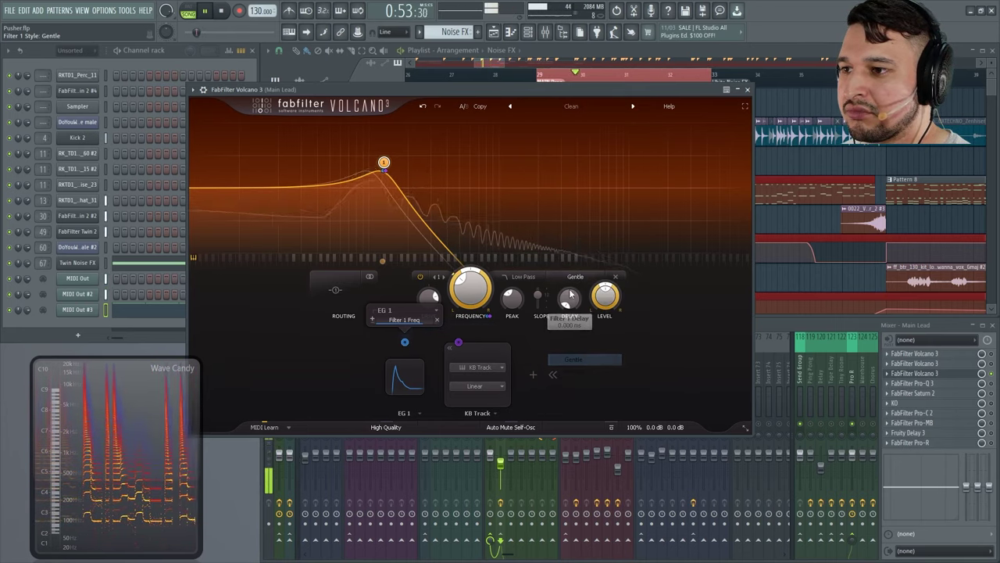
click(587, 278)
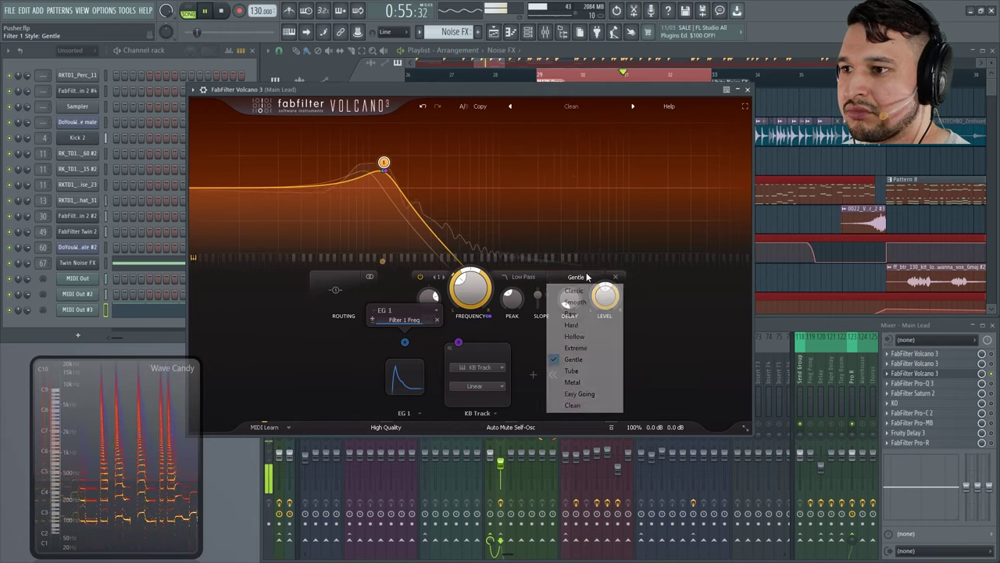
click(582, 346)
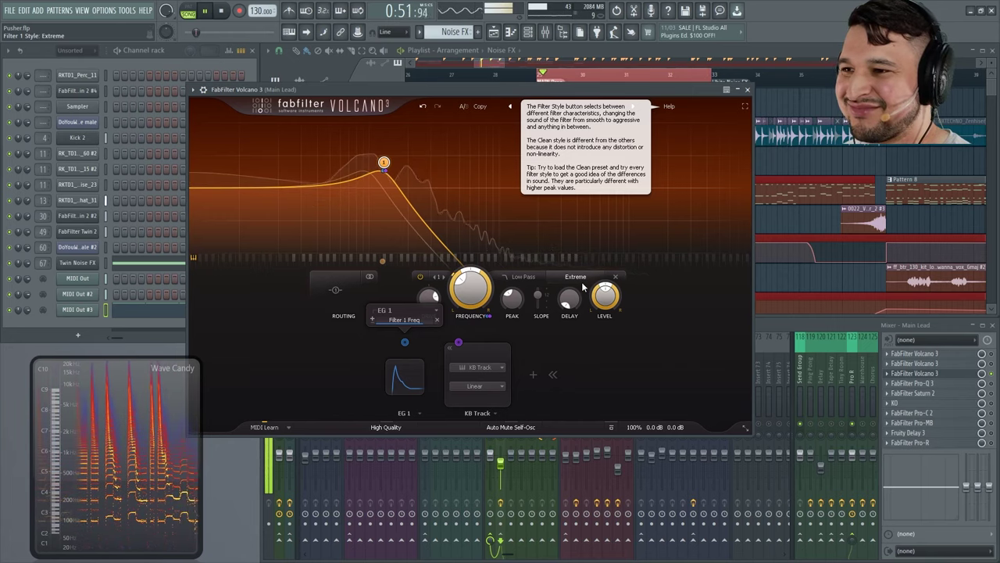
click(582, 287)
click(662, 328)
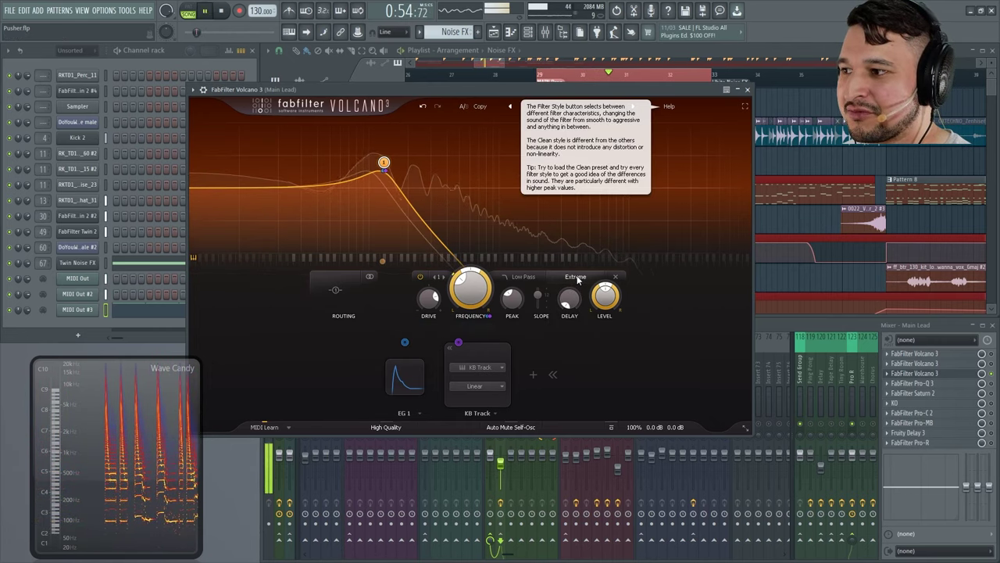
Play the drop while raising filter 1's peak to 1.000, stop to hear its tail, and lower the peak again.
key(space)
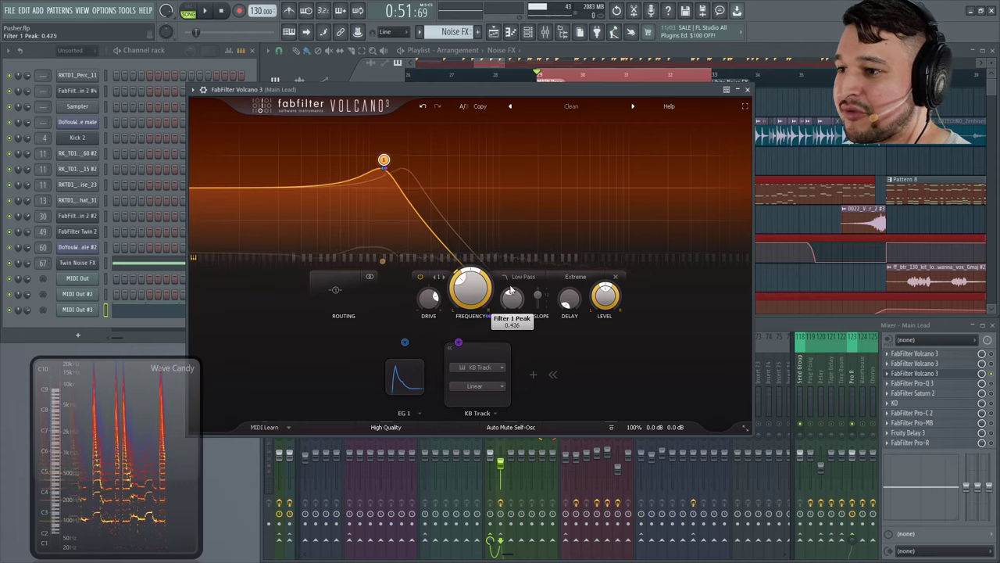
key(space)
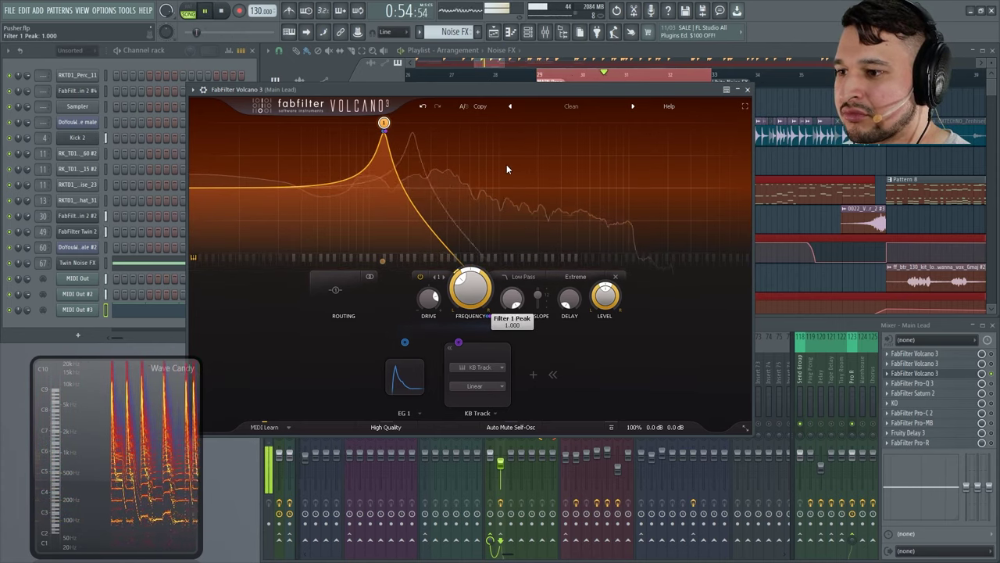
key(space)
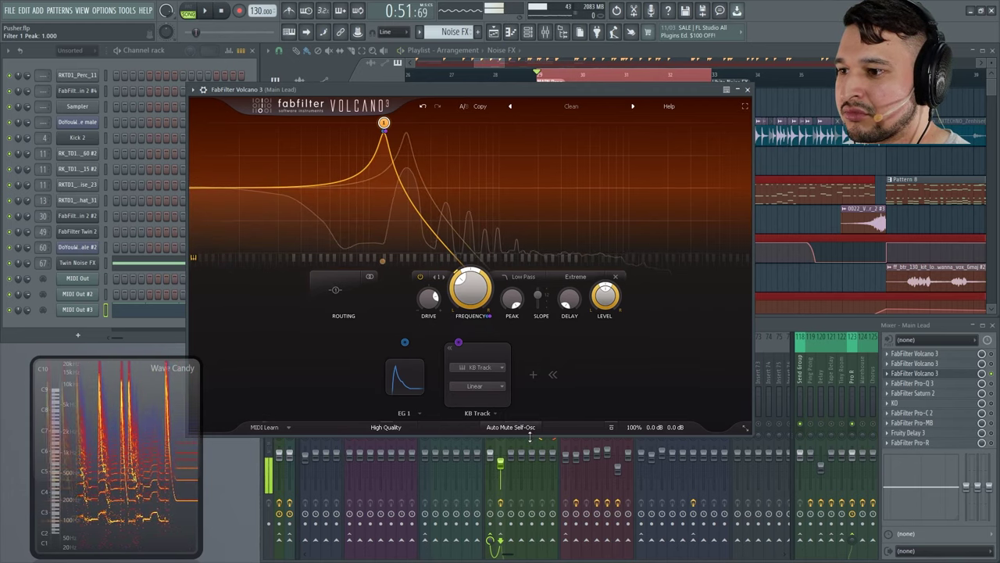
key(space)
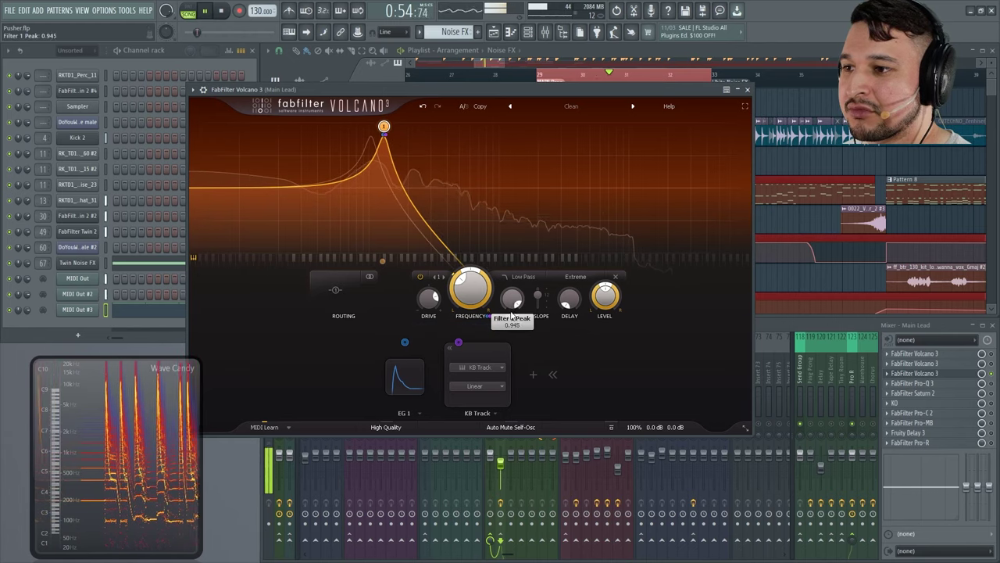
drag(514, 340, 517, 429)
key(space)
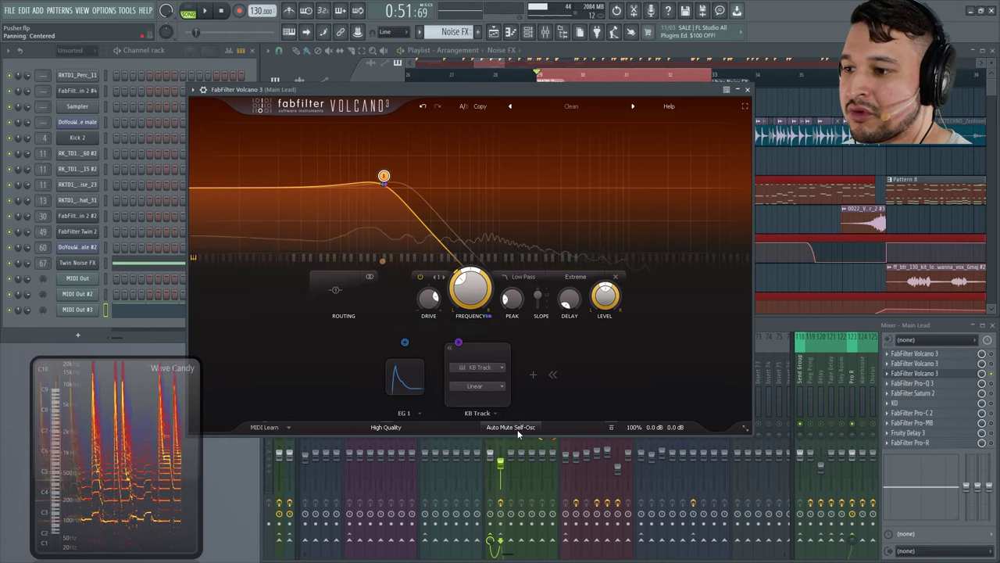
Enable Auto Mute Self-Osc and High Quality, and raise filter 1's peak to about 0.999 while playing the drop.
click(516, 430)
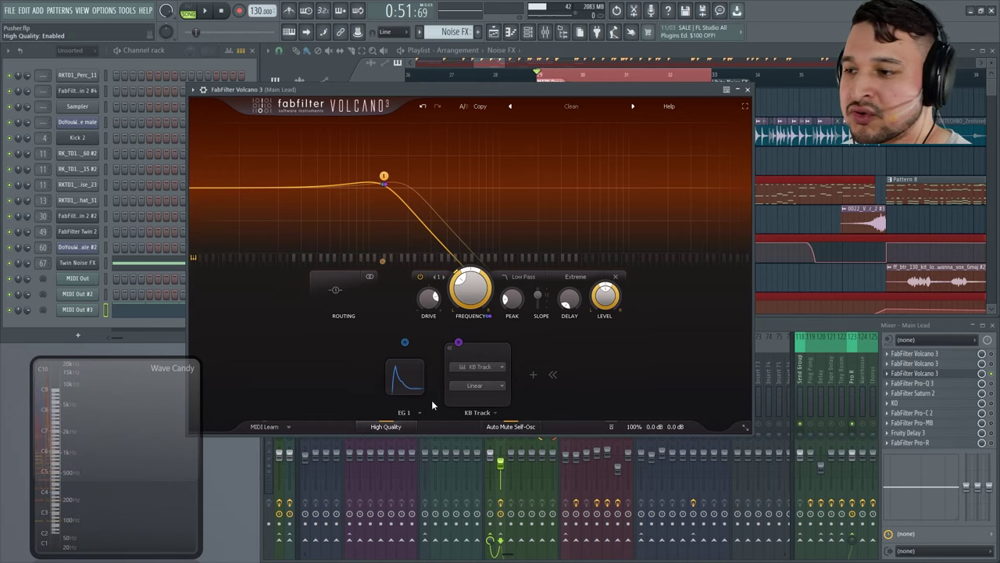
key(space)
drag(523, 312, 499, 152)
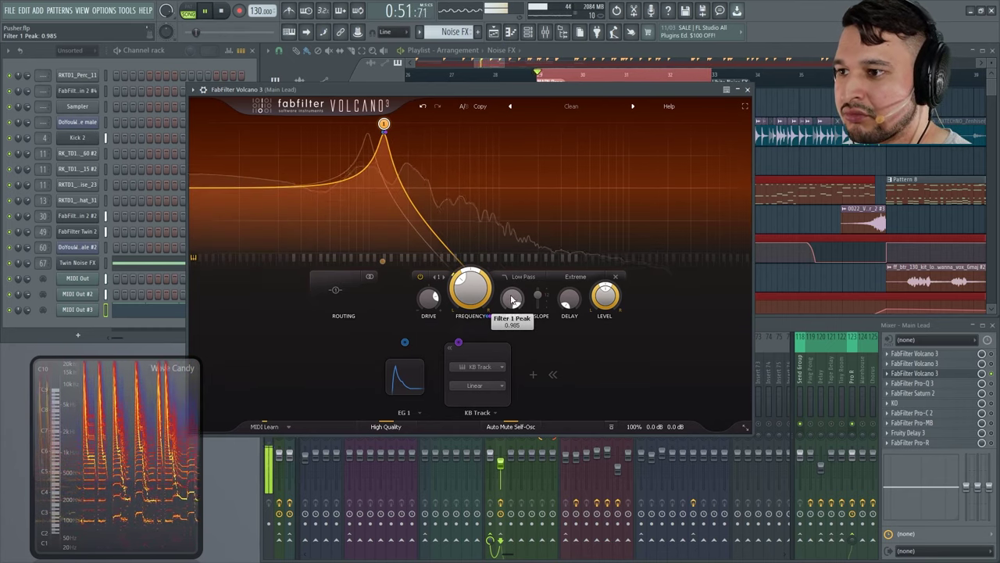
drag(505, 257, 505, 259)
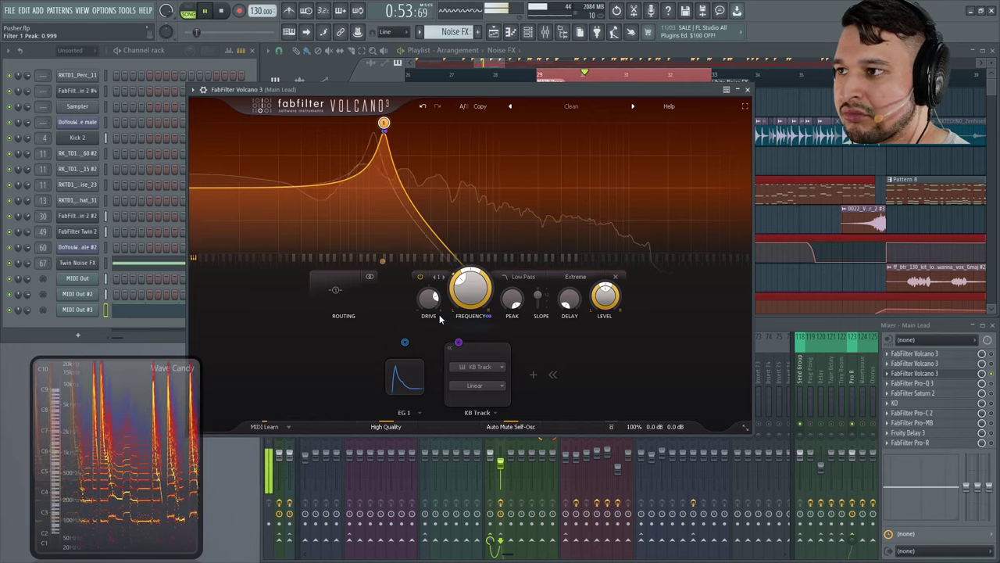
Replay the drop, adjusting EG 1's decay slope, its attack to 0.146 sec, and its decay to about 0.037 sec.
key(space)
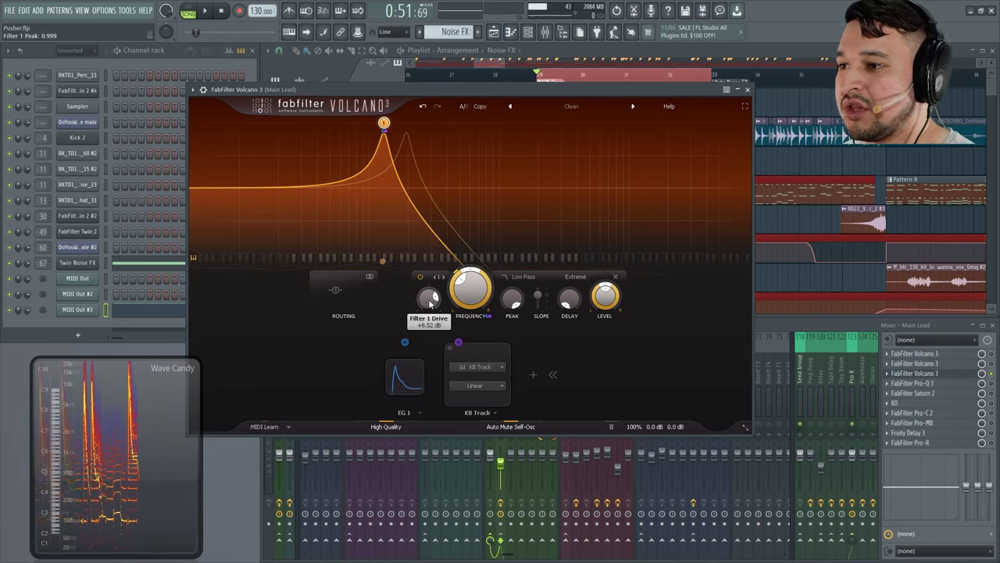
key(space)
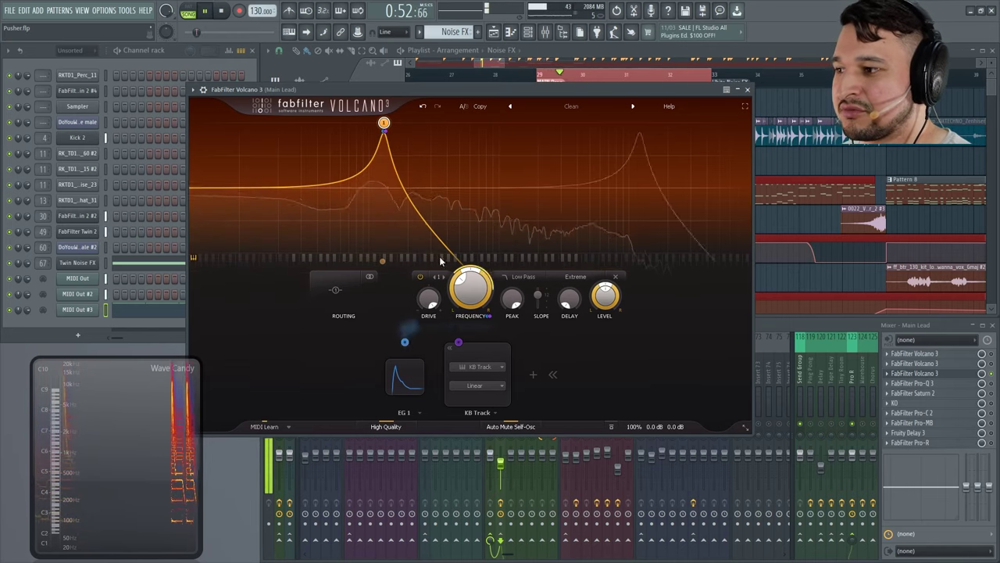
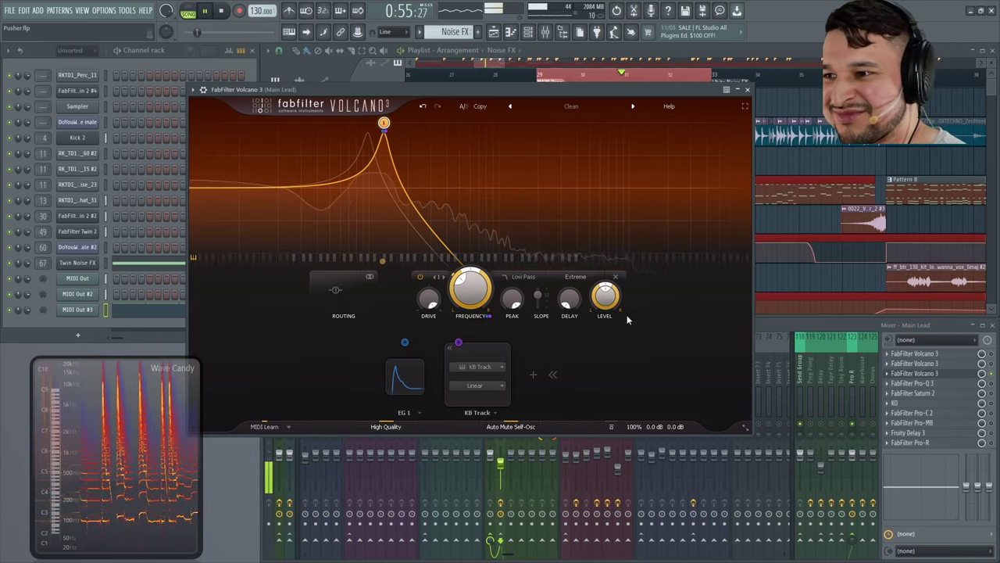
click(415, 379)
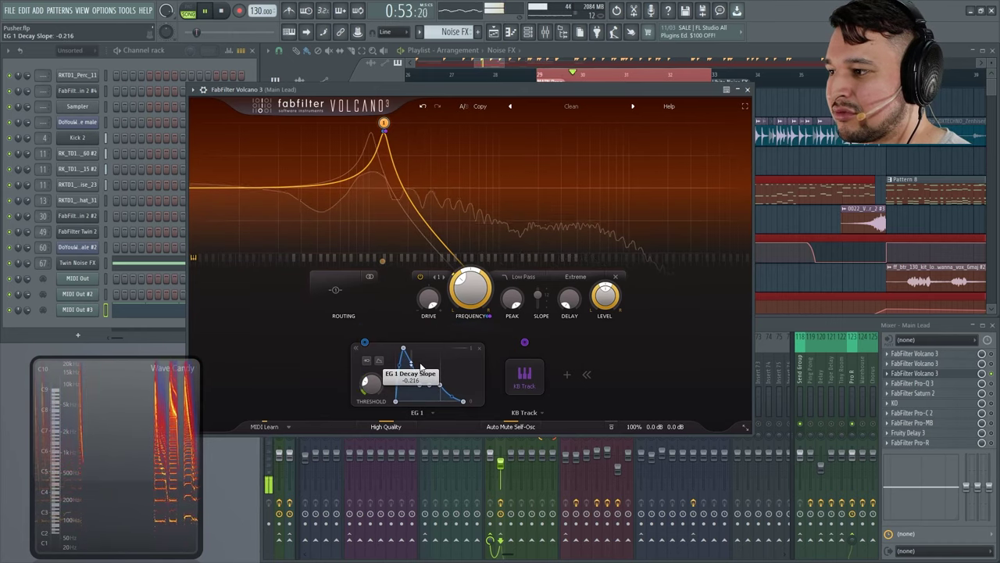
mouse_move(422, 373)
mouse_down()
mouse_move(422, 387)
mouse_move(436, 387)
mouse_move(418, 384)
mouse_up()
drag(392, 348, 406, 350)
drag(438, 386, 418, 387)
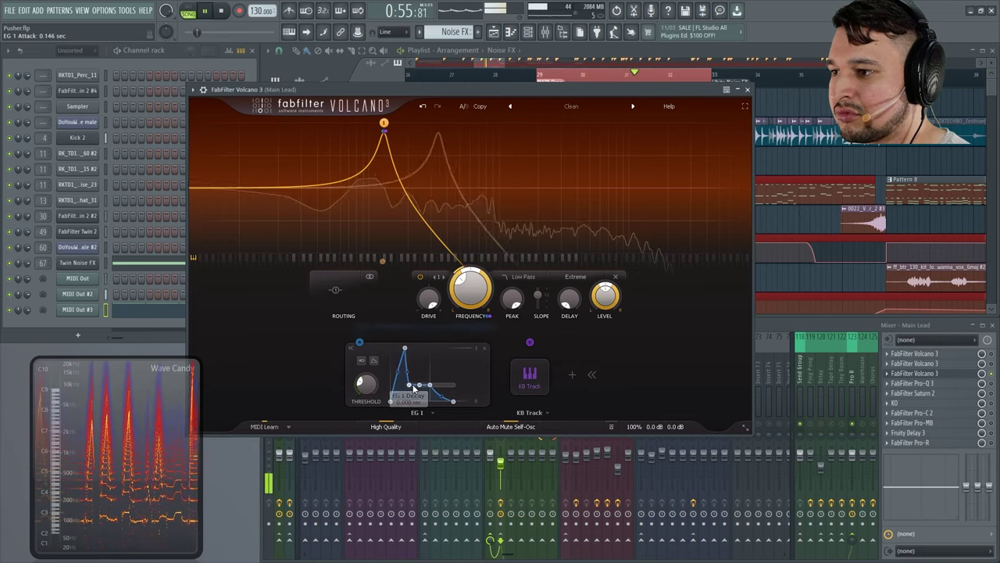
drag(417, 386, 423, 387)
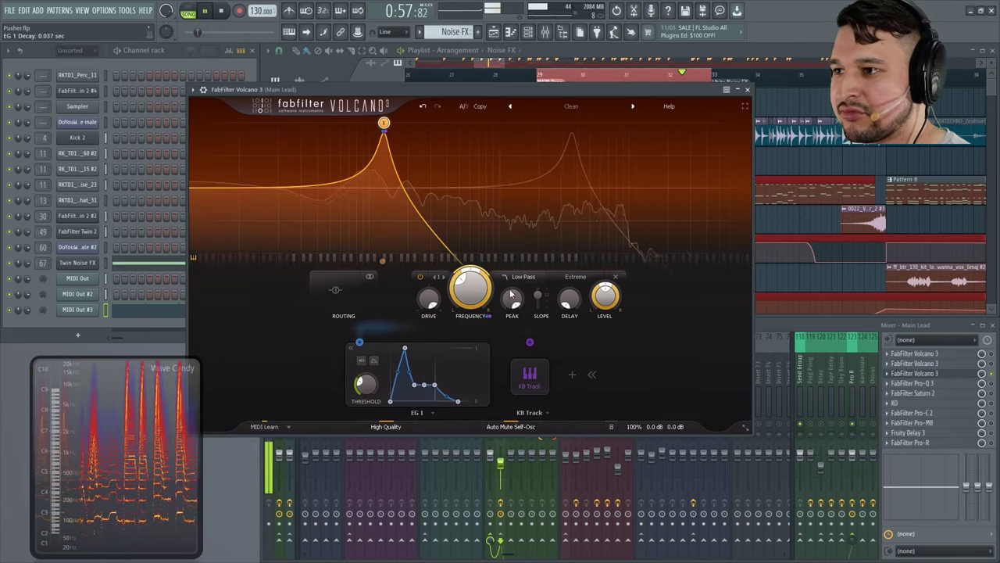
Set filter 1's peak to about 0.998, move its cutoff frequency lower, and play the drop.
drag(512, 307, 505, 341)
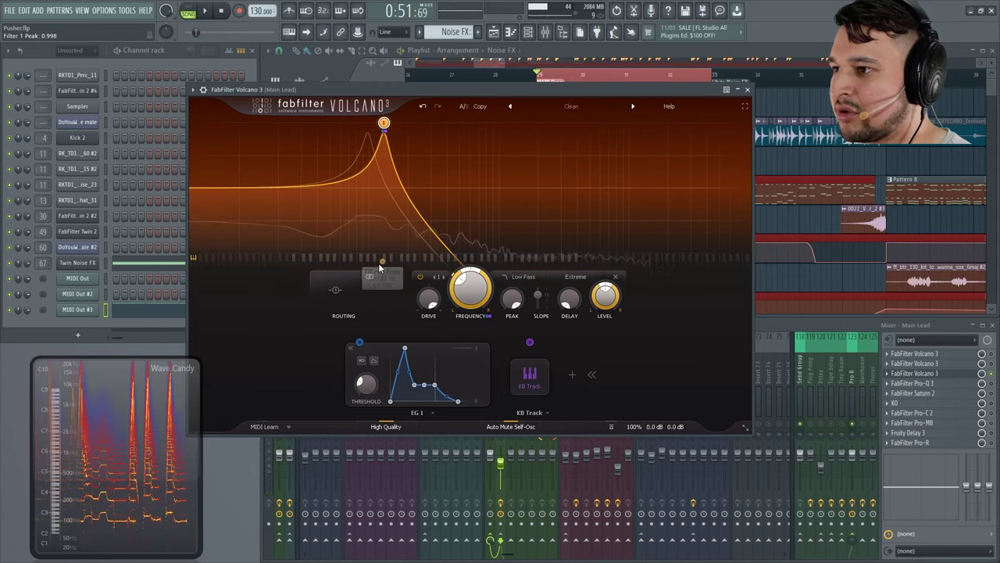
drag(359, 275, 302, 293)
key(space)
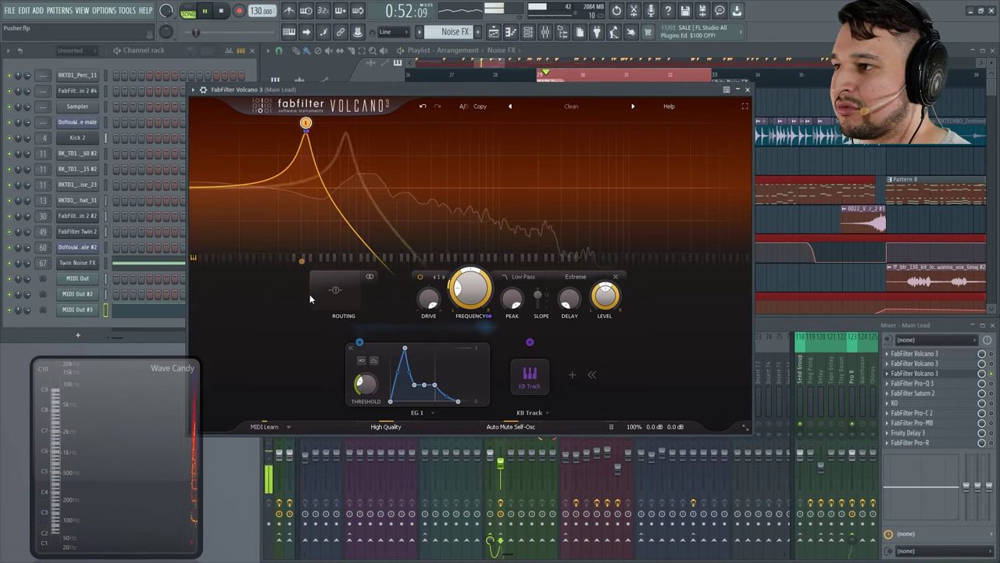
Raise EG 1's sustain, set its decay to about 0.156 sec, and adjust filter 1's drive to +17.96 dB.
mouse_move(426, 386)
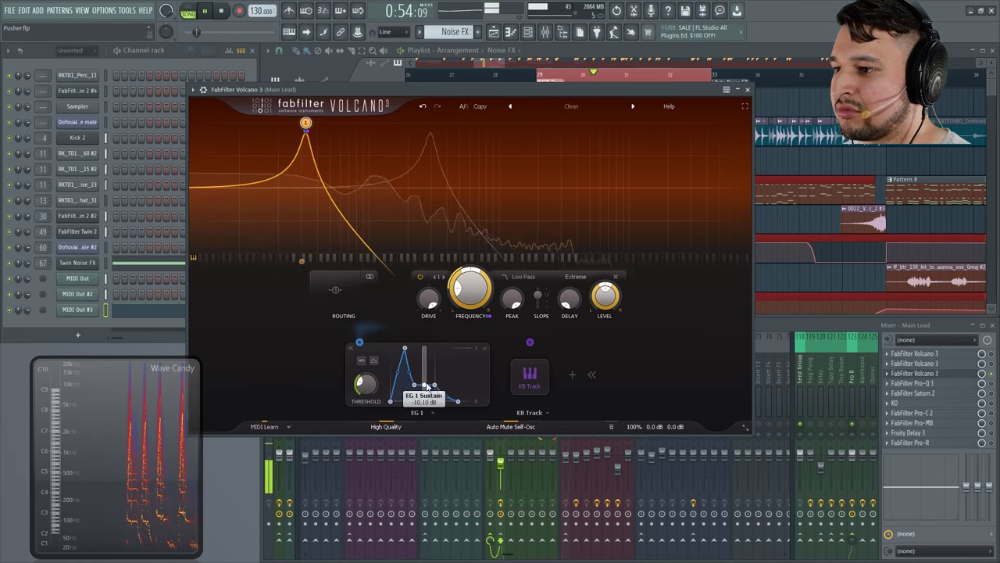
drag(424, 386, 424, 366)
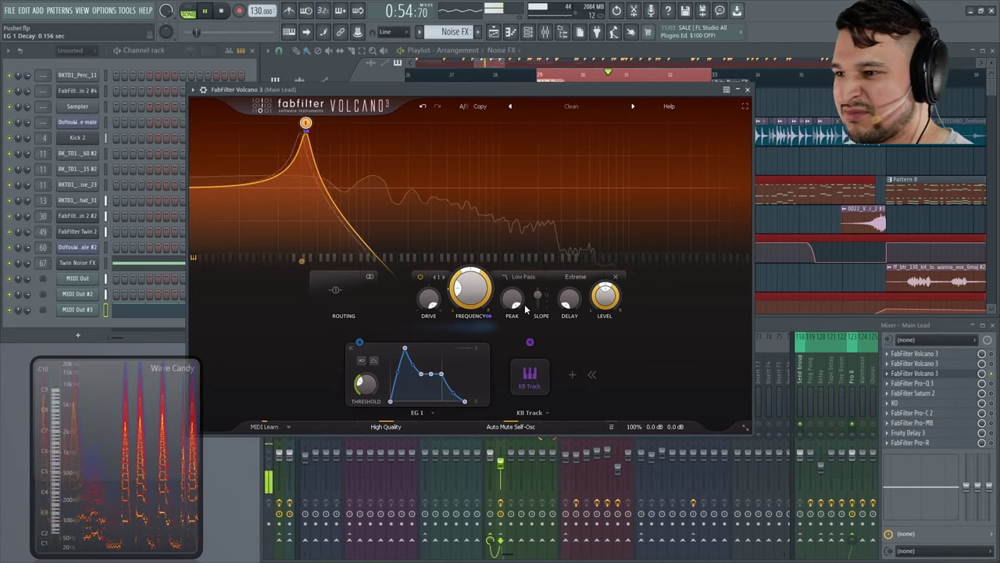
drag(431, 303, 431, 305)
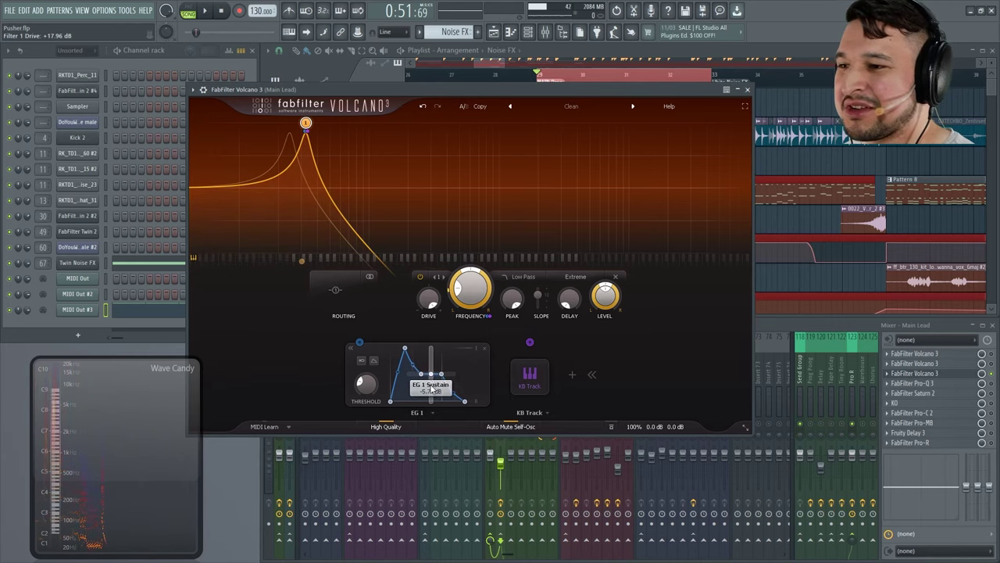
Set filter 1's frequency to 65.406 Hz and pull EG 1's sustain down to -INF dB while playing the drop.
drag(310, 266, 342, 278)
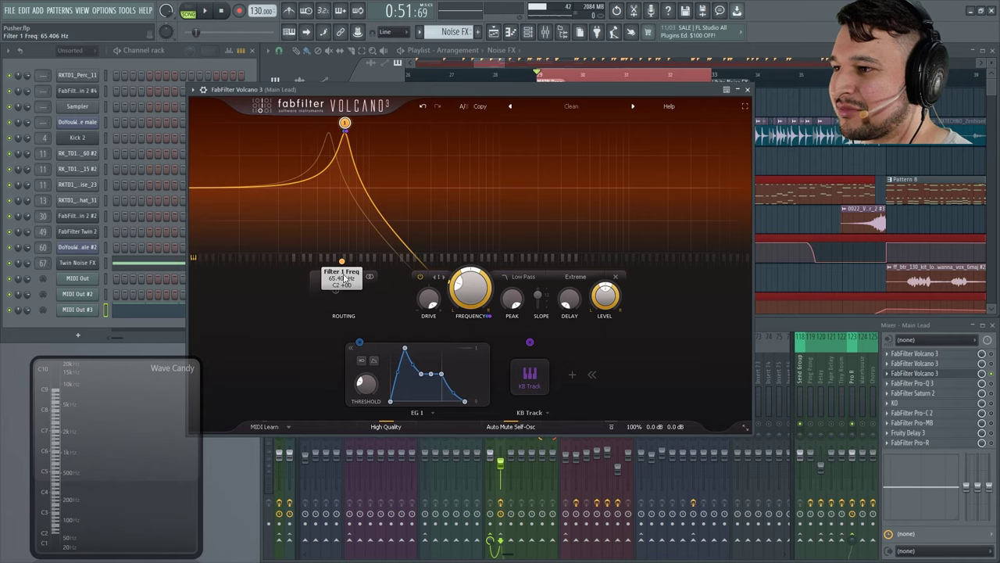
key(space)
drag(430, 373, 429, 405)
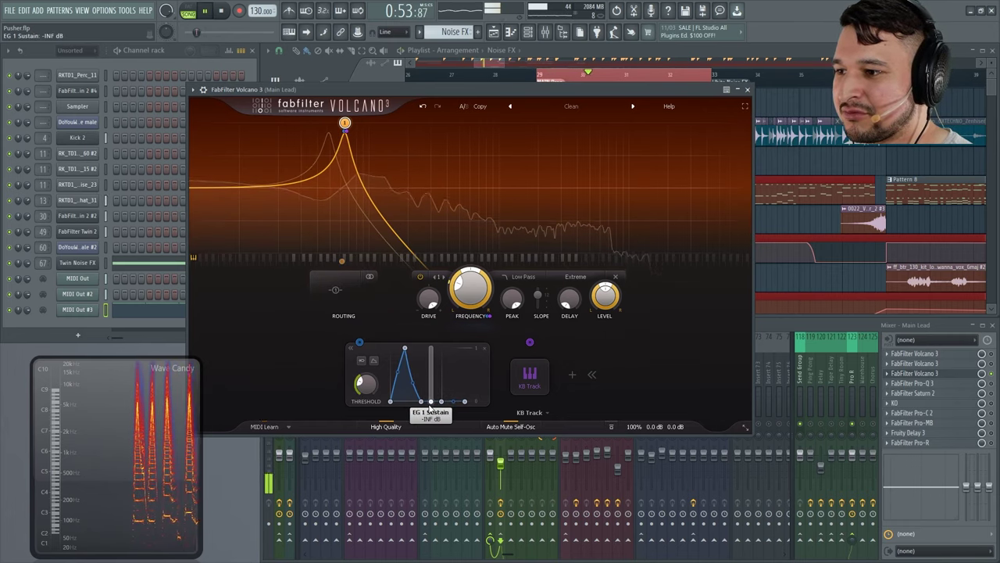
Undo the recent filter 1 and EG 1 adjustments, back to the envelope before its attack was changed.
click(423, 109)
click(424, 109)
click(424, 109)
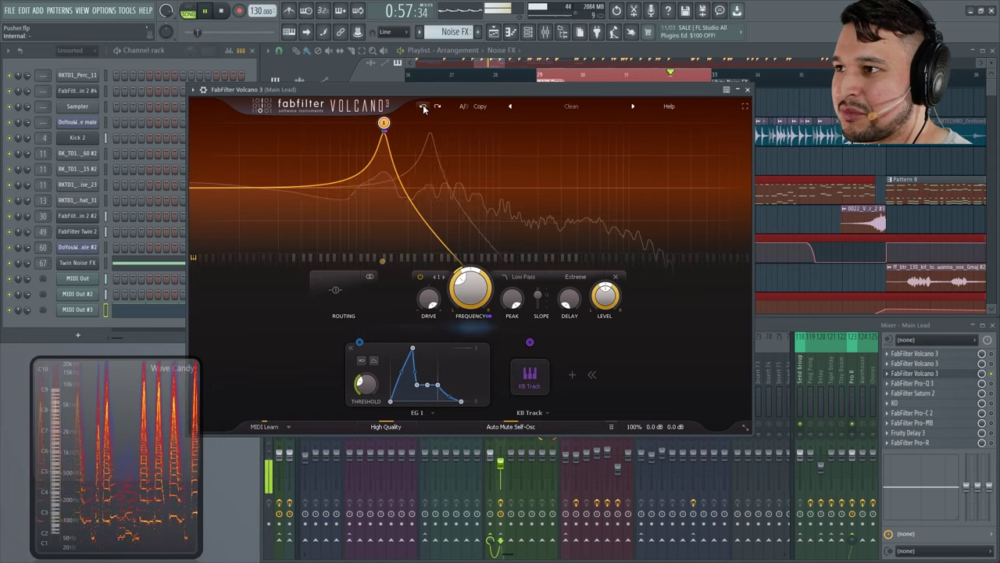
click(424, 109)
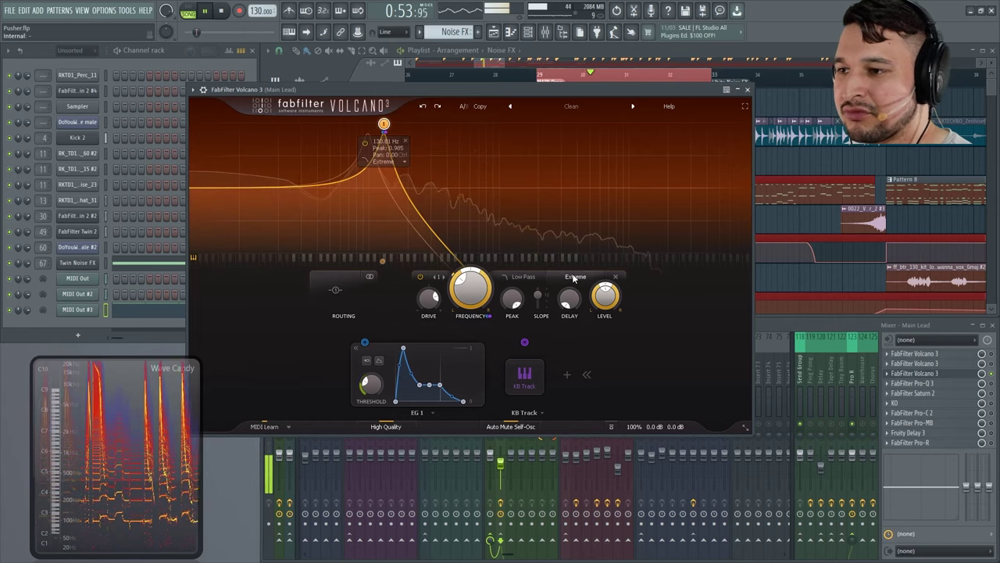
Lower filter 1's peak, switch its style to Hollow, and play the drop with the peak around 0.602.
drag(512, 298, 501, 436)
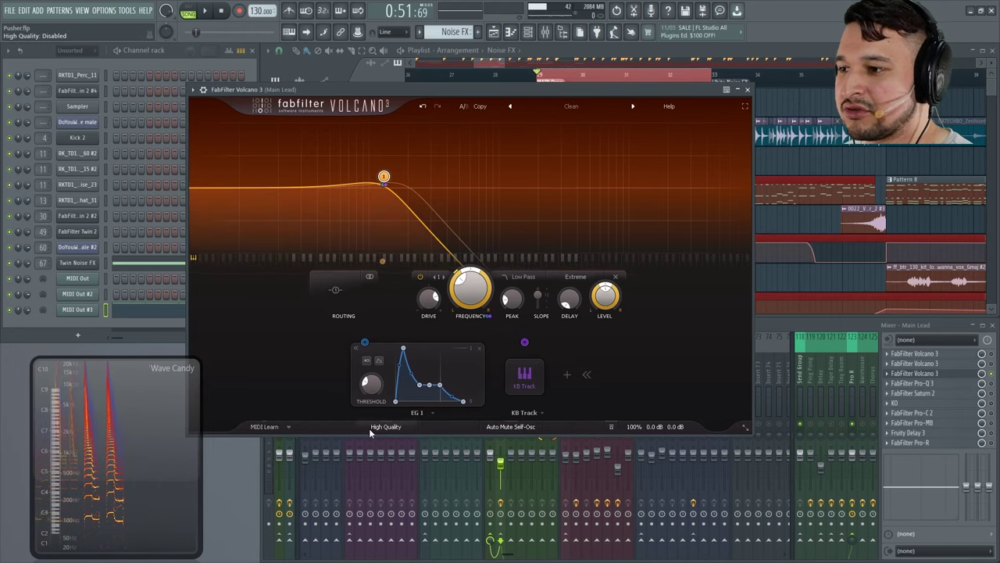
click(581, 278)
click(590, 339)
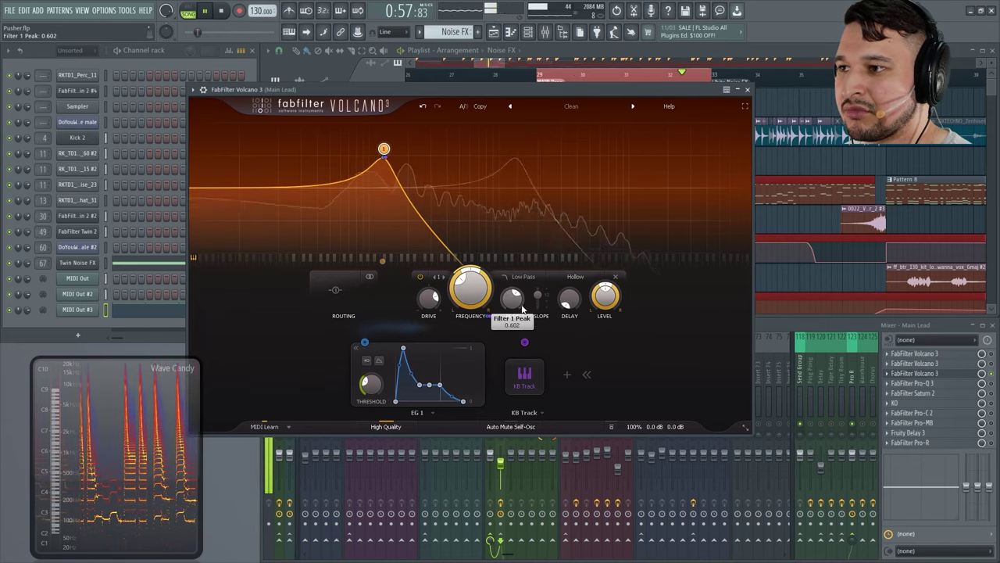
Compare filter 1's Extreme style against Hollow over the drop, ending on Hollow.
click(575, 276)
click(575, 349)
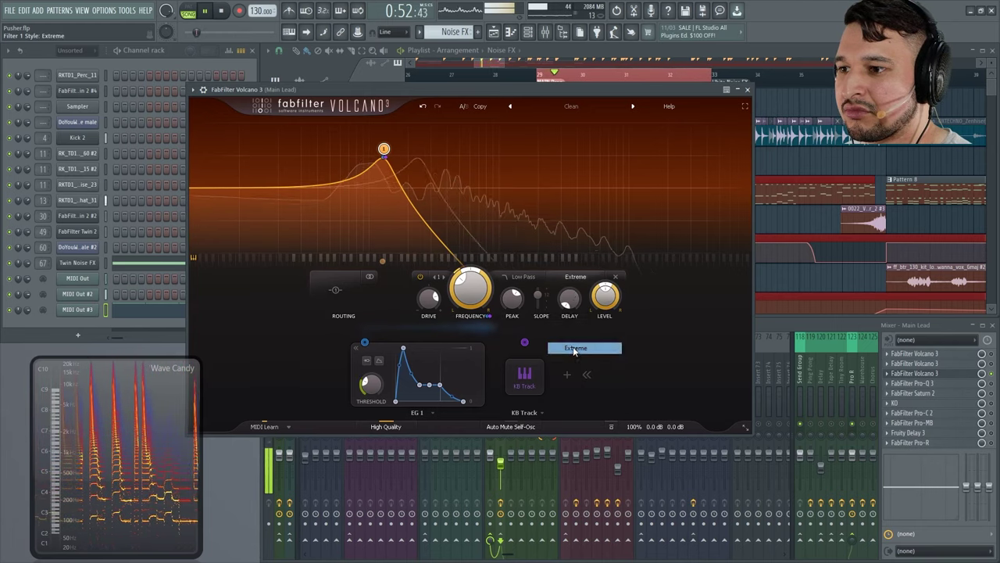
click(570, 278)
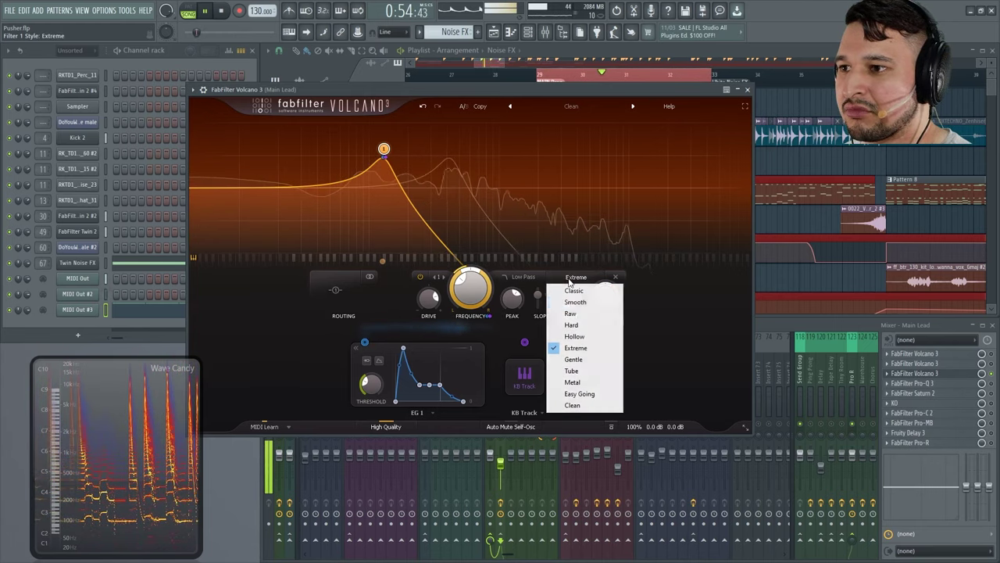
click(576, 364)
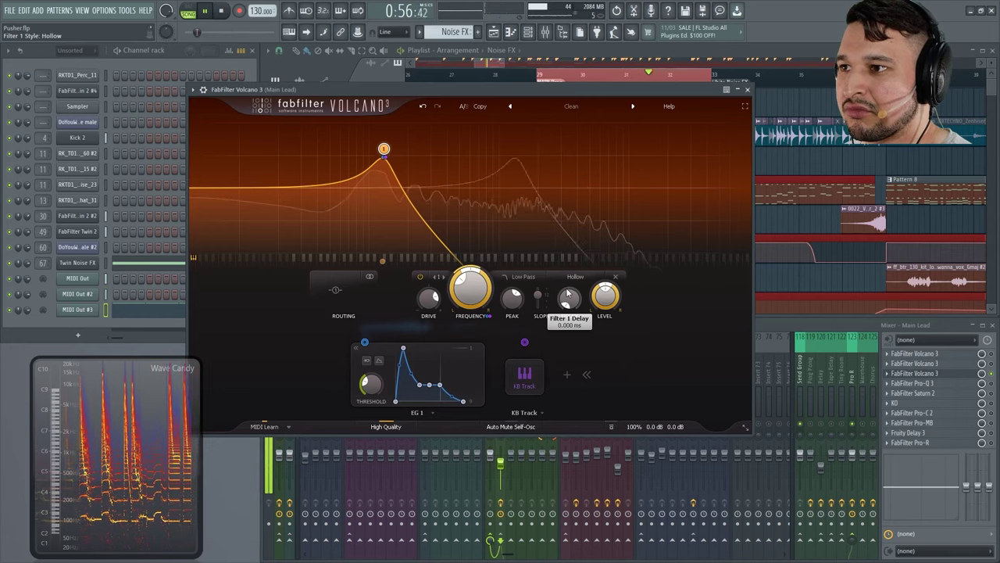
Replay the drop, set EG 1's sustain to about -10.37 dB, and lower filter 1's peak to 0.300.
key(space)
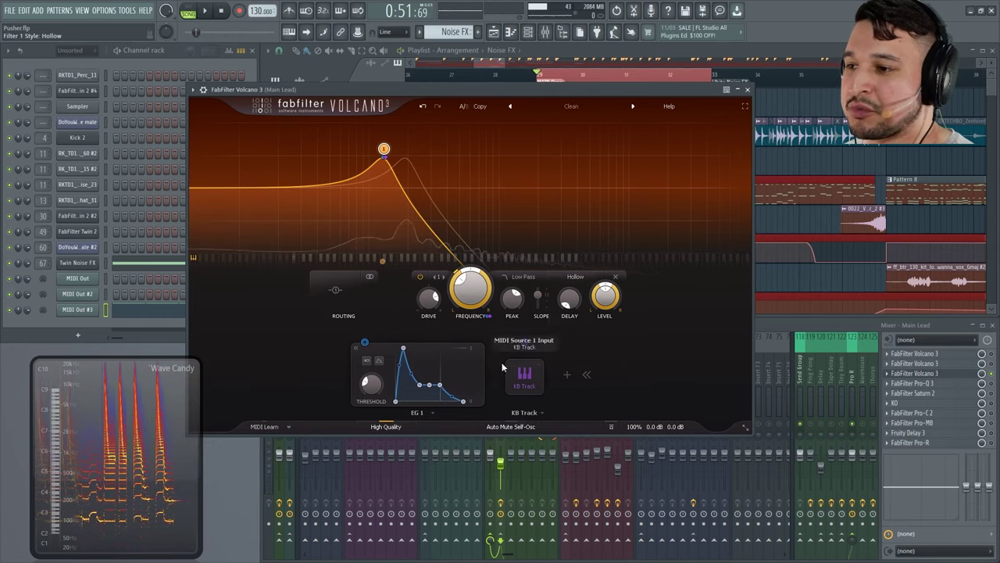
key(space)
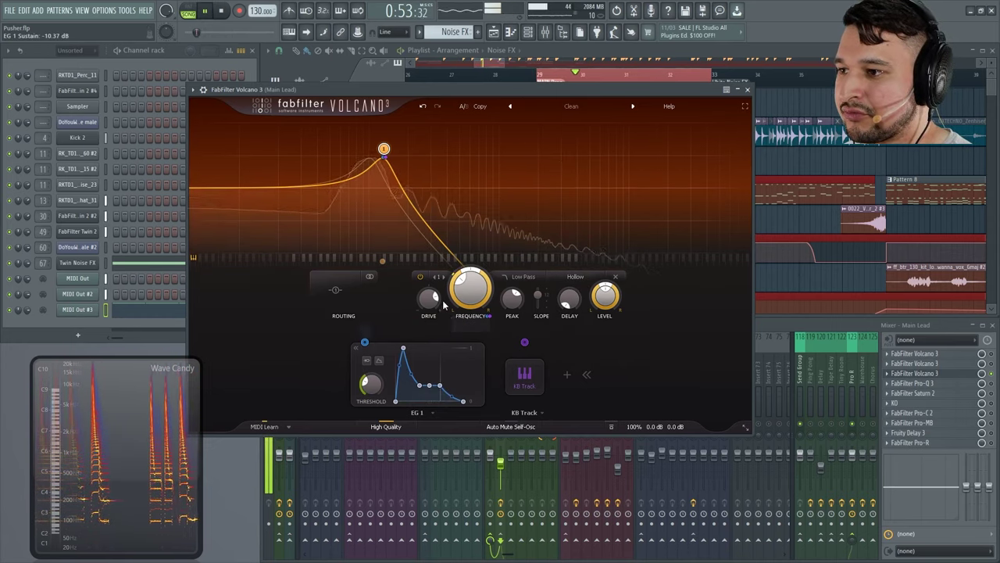
drag(512, 297, 493, 371)
Switch filter 1 to the Hard style and play the drop while raising its peak to about 0.634.
click(576, 277)
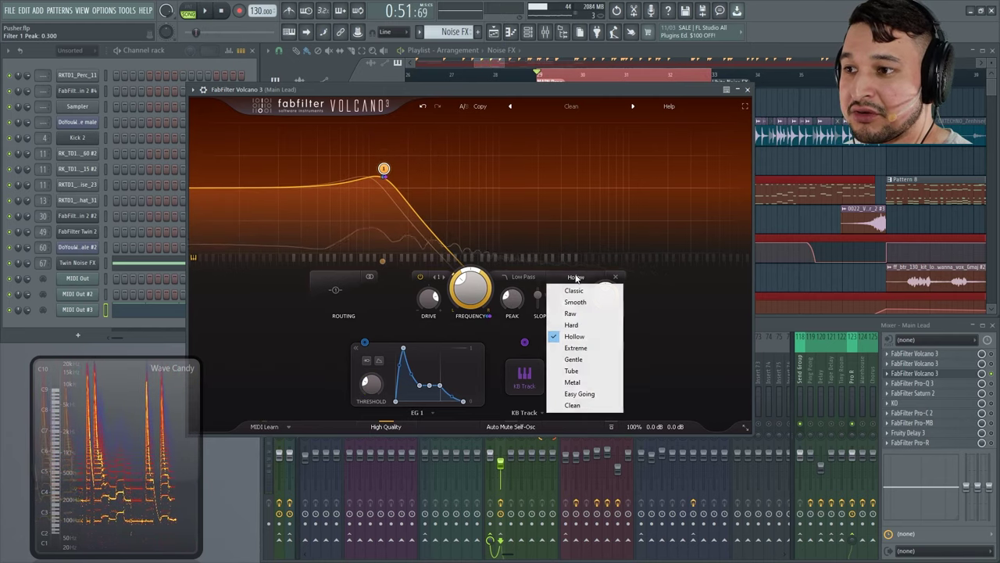
click(573, 326)
key(space)
drag(511, 298, 535, 271)
drag(531, 211, 528, 235)
Audition filter 1's Raw style, set its peak to 0.670, and shorten EG 1's decay.
click(578, 279)
click(583, 313)
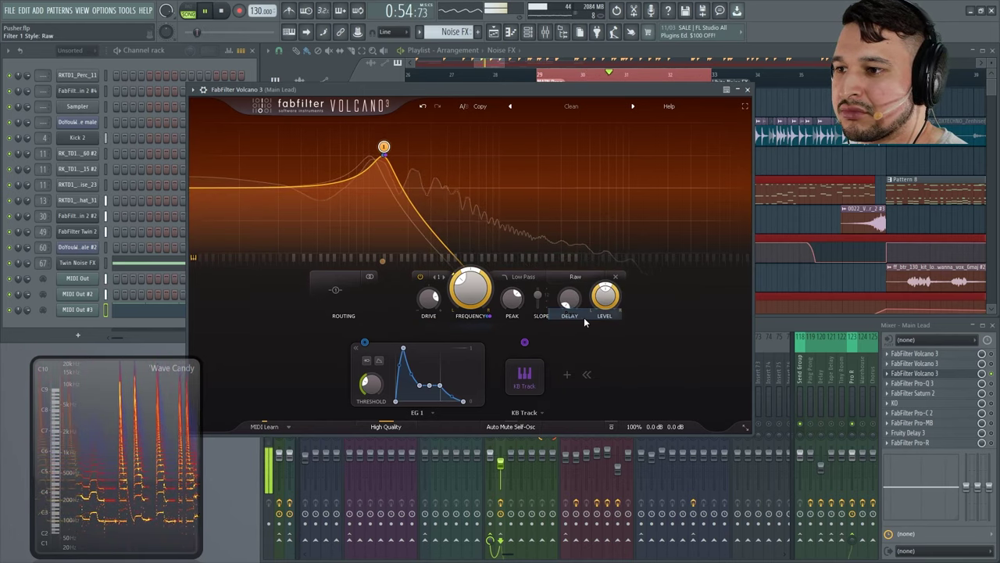
mouse_move(514, 301)
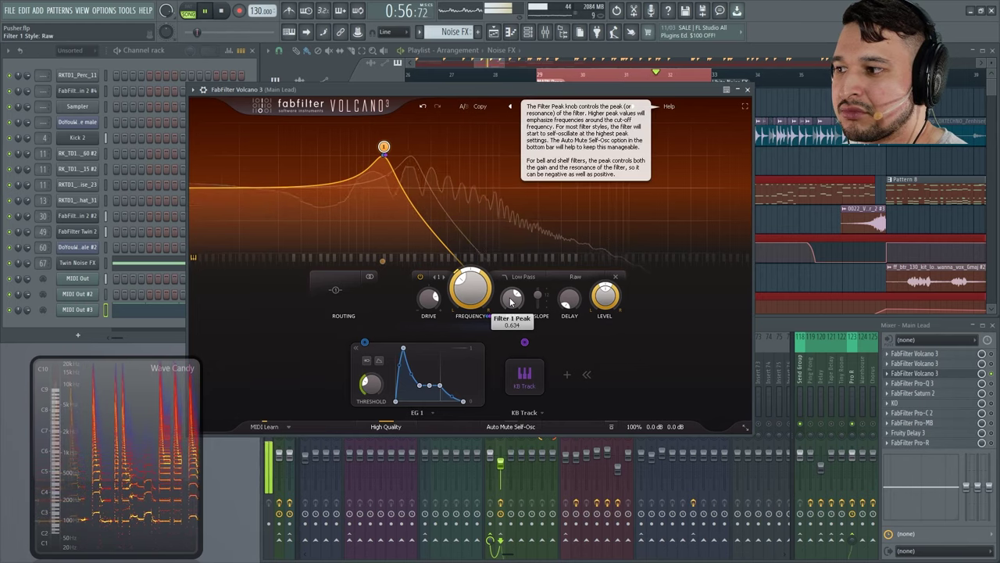
drag(512, 301, 522, 295)
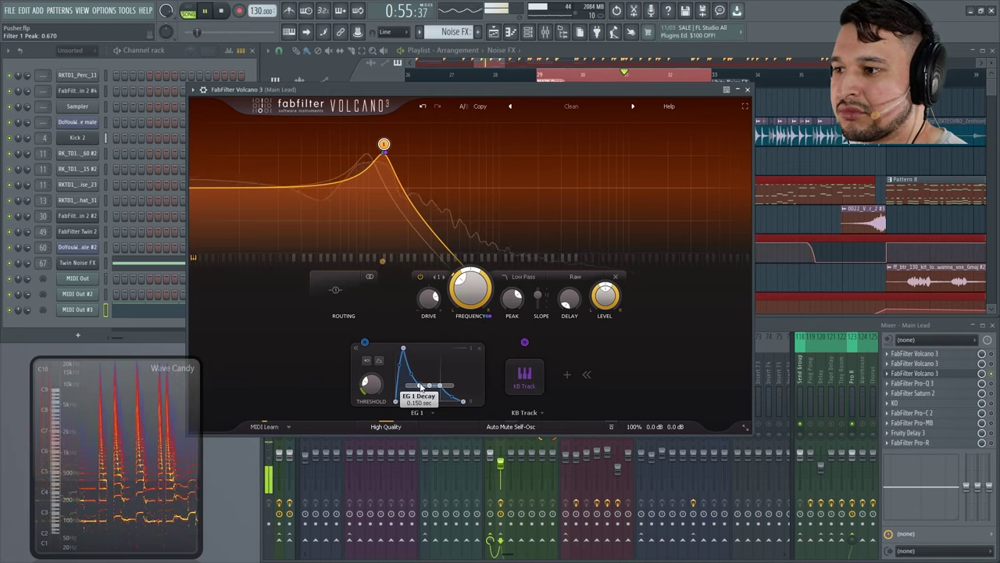
drag(429, 386, 414, 390)
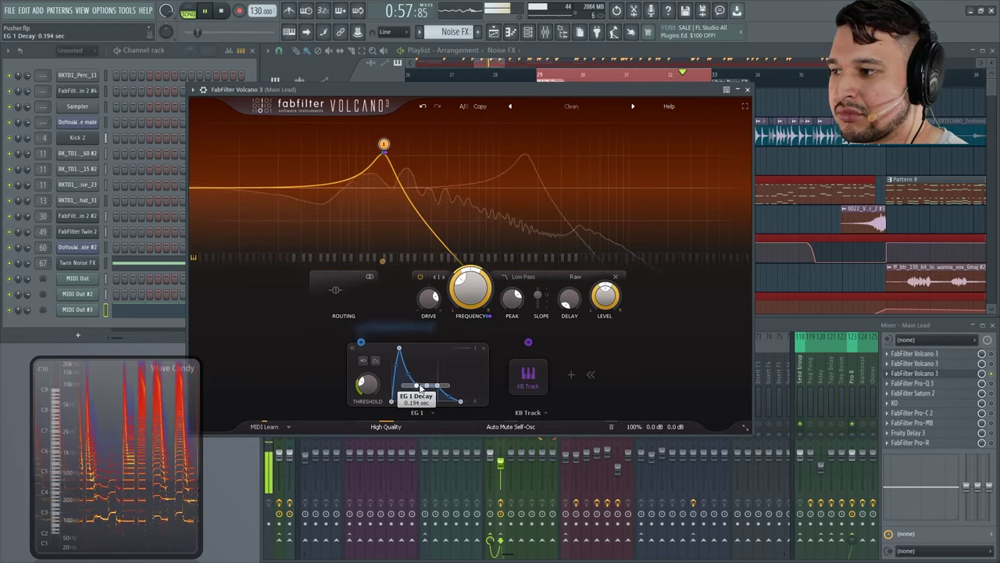
Switch filter 1 to the Smooth style and vary its peak between about 0.762 and 0.592 over the drop.
click(575, 276)
click(558, 300)
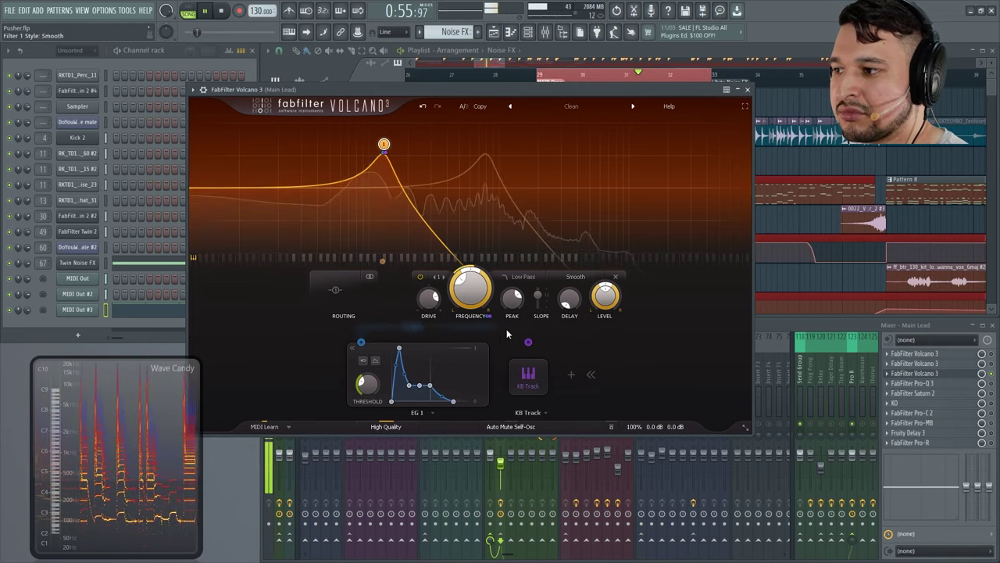
drag(530, 303, 523, 288)
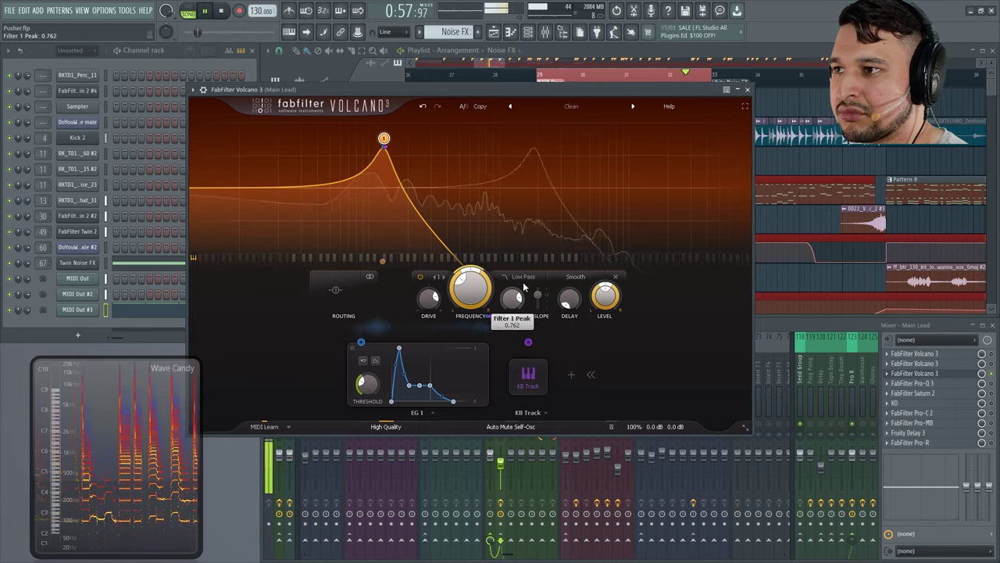
mouse_move(515, 254)
mouse_down()
mouse_move(518, 245)
mouse_move(525, 262)
mouse_up()
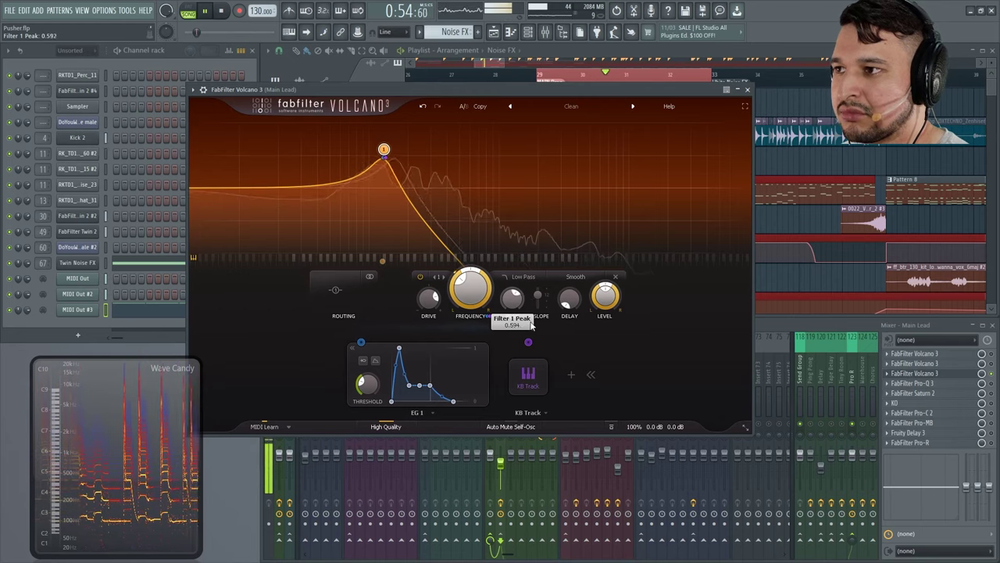
Switch filter 1 to the Classic style and sweep its peak during playback, finishing at 0.131.
click(575, 276)
click(576, 295)
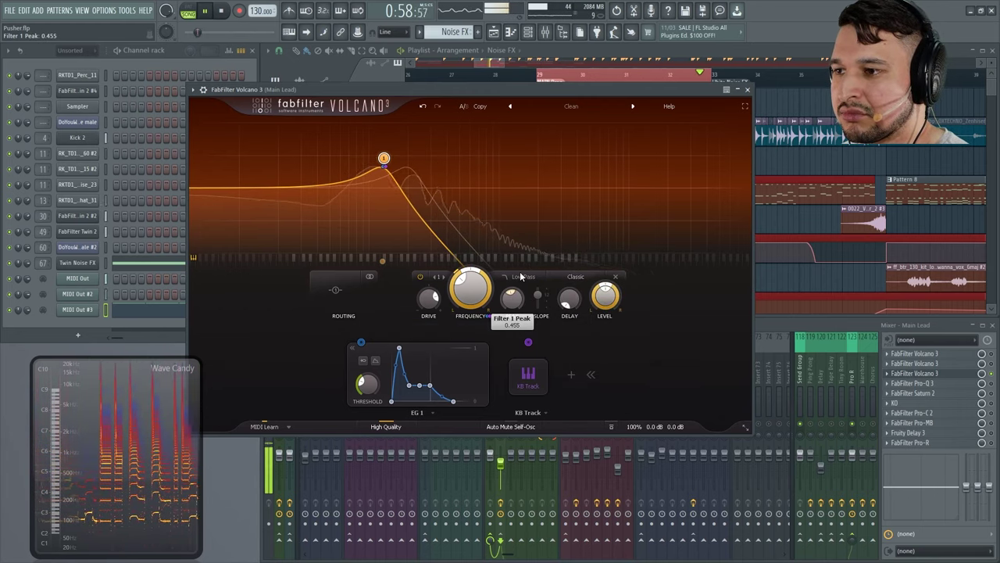
drag(531, 228, 518, 411)
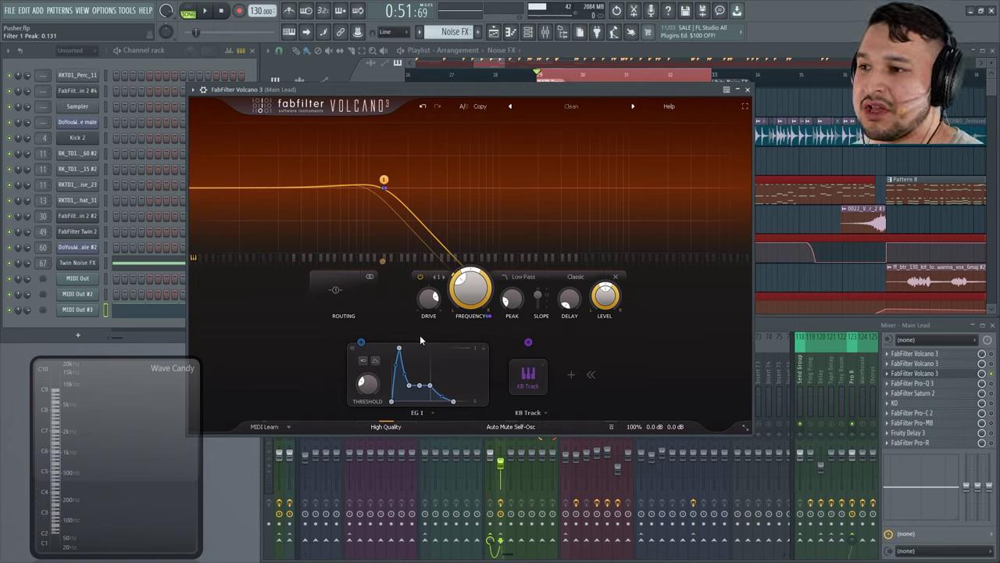
Show filter 1's available filter shapes, set its style to Extreme, and play the drop.
click(525, 276)
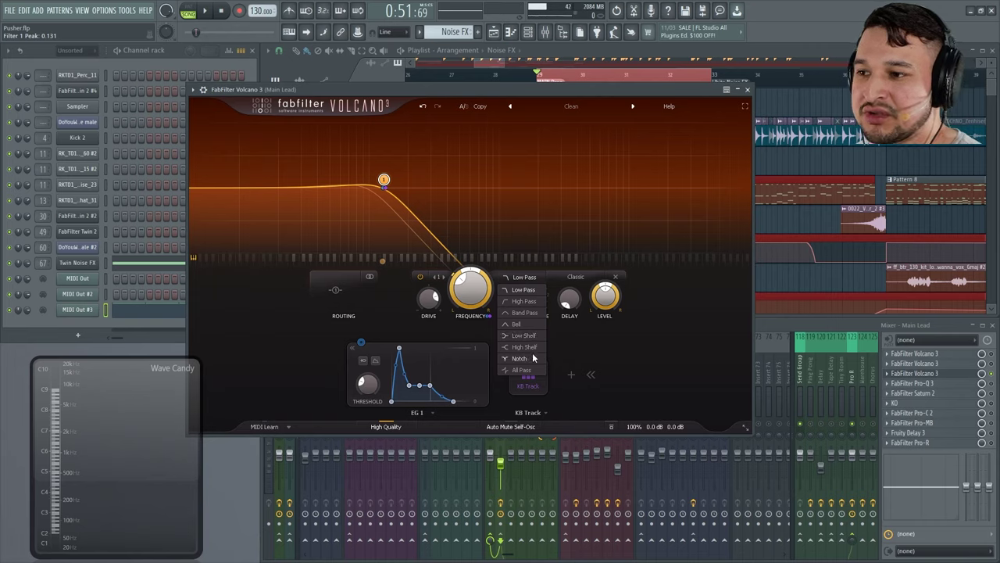
click(575, 277)
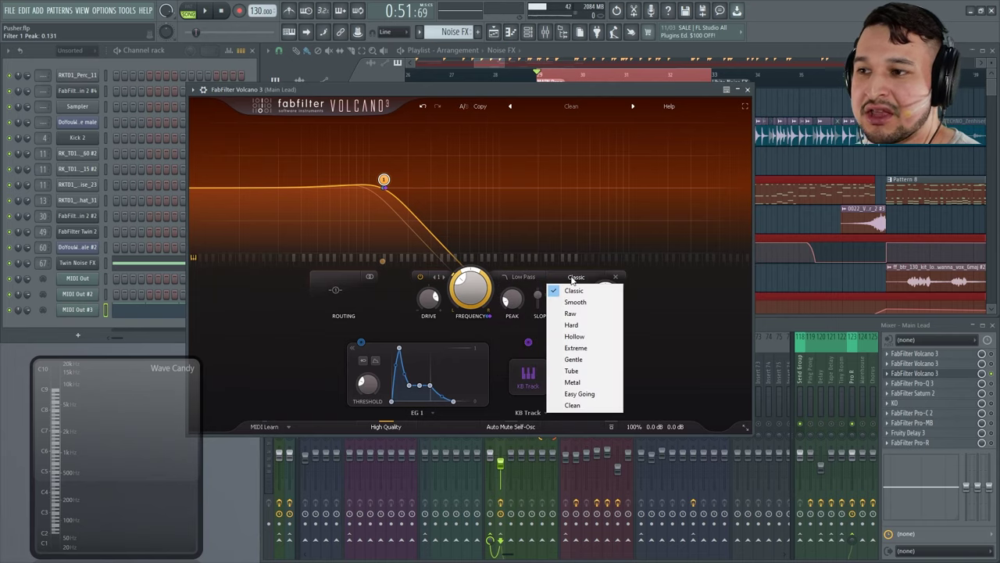
click(576, 347)
key(space)
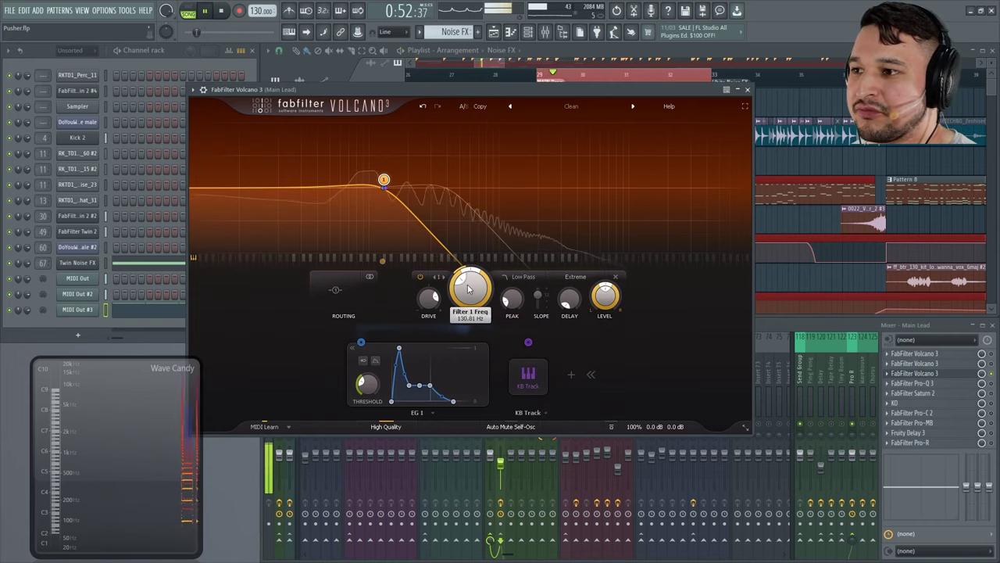
Change filter 1 to an All Pass shape with its peak raised to 0.999 and a 48 dB slope.
drag(517, 304, 516, 252)
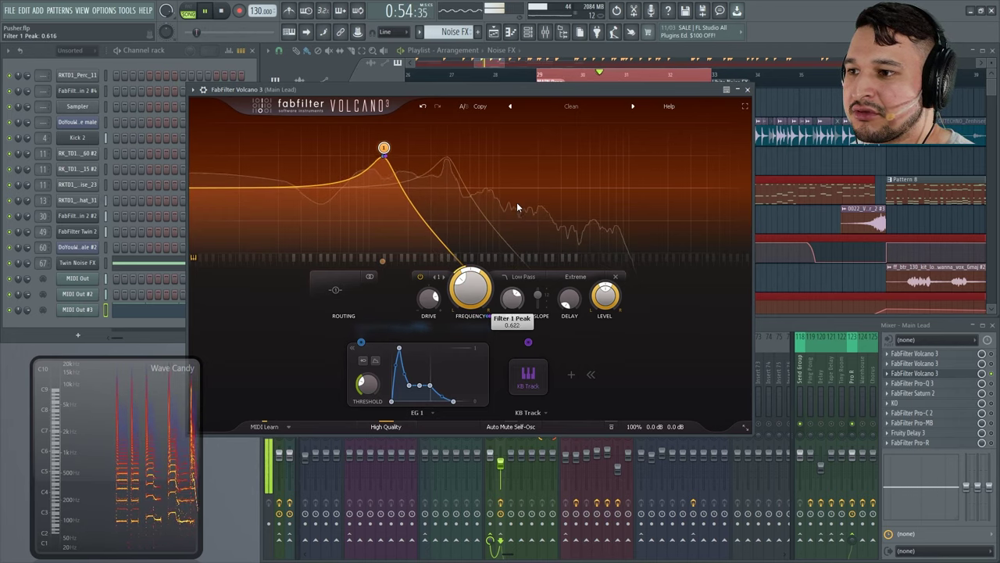
click(519, 276)
click(521, 368)
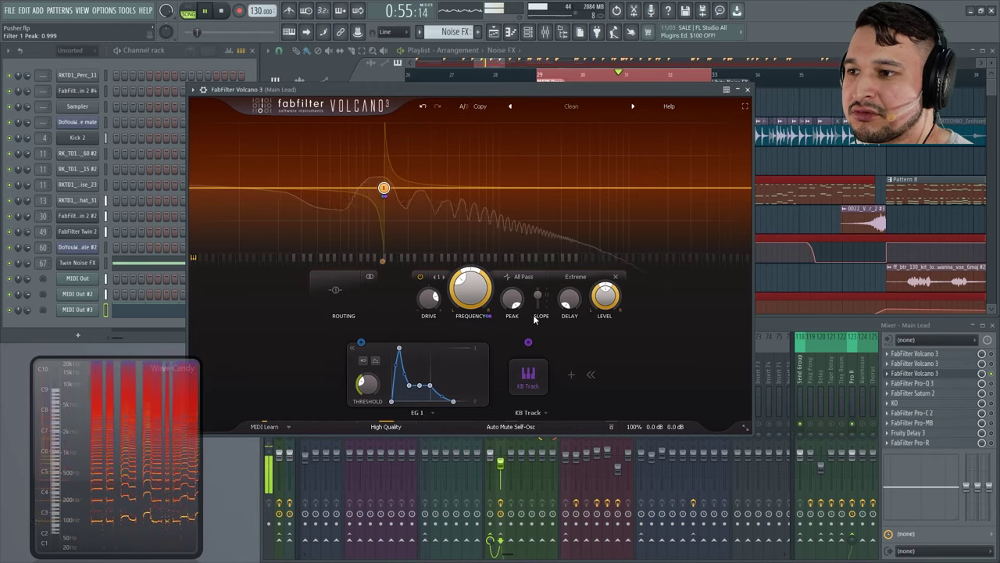
drag(534, 318, 537, 329)
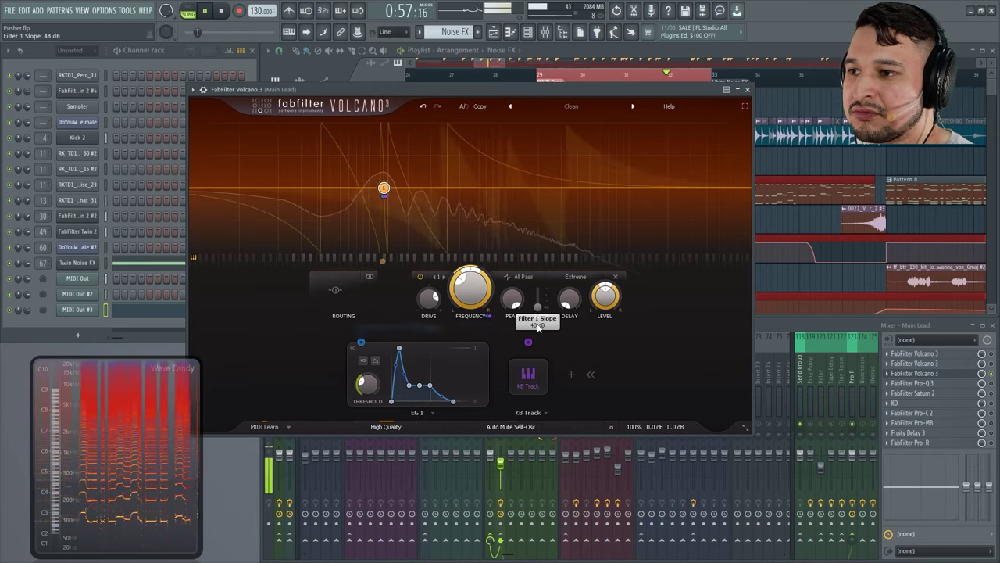
Audition the Classic and Hollow styles on filter 1, restarting the drop for Hollow.
click(583, 280)
click(588, 292)
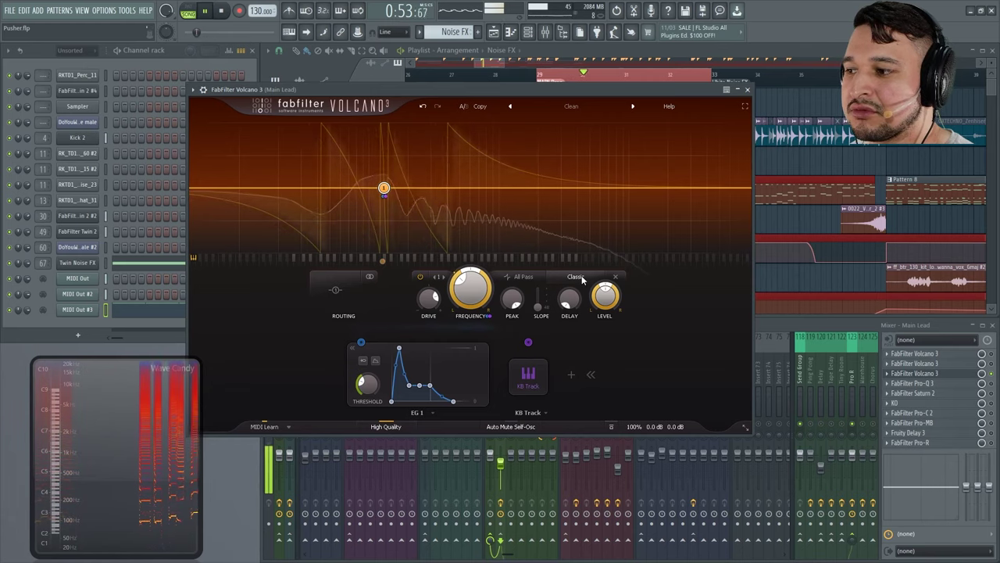
click(580, 277)
key(space)
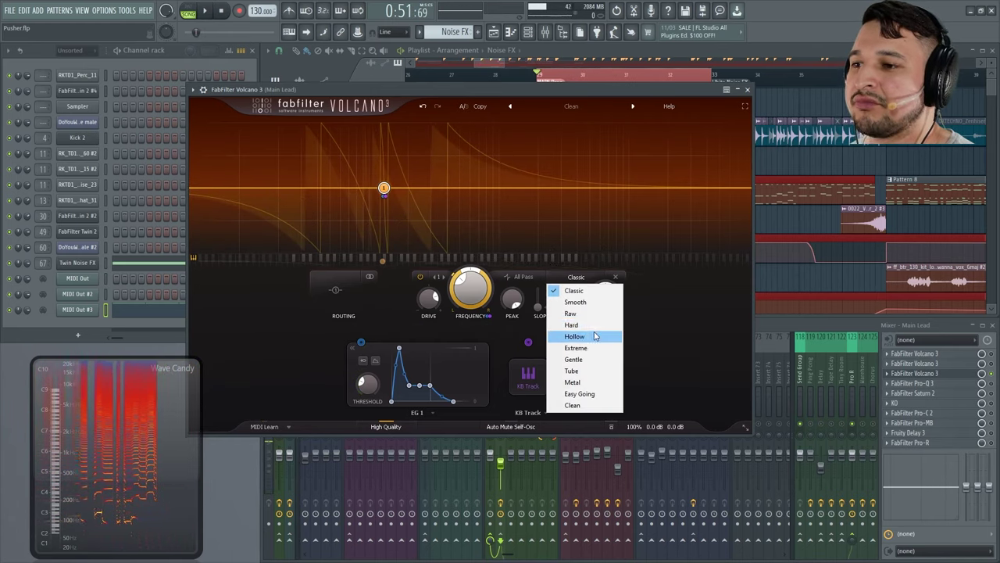
click(594, 336)
key(space)
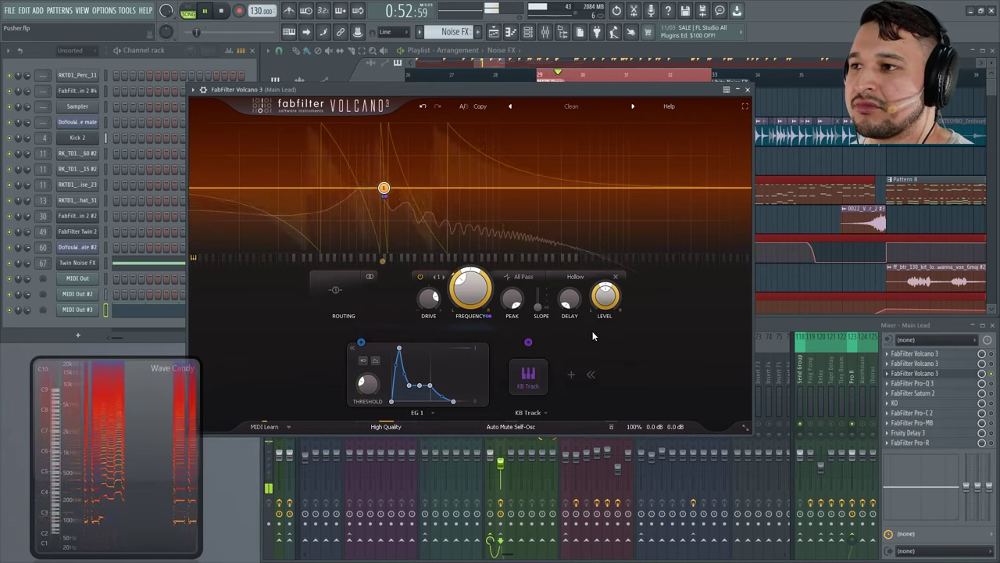
Set filter 1's style to Extreme and replay the drop from the loop start.
click(577, 279)
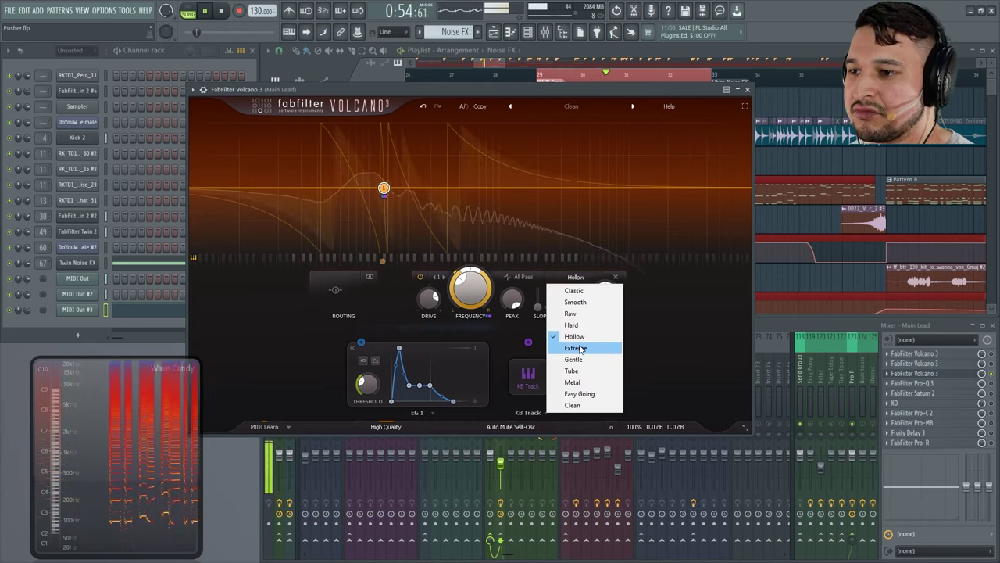
click(579, 348)
key(space)
key(space)
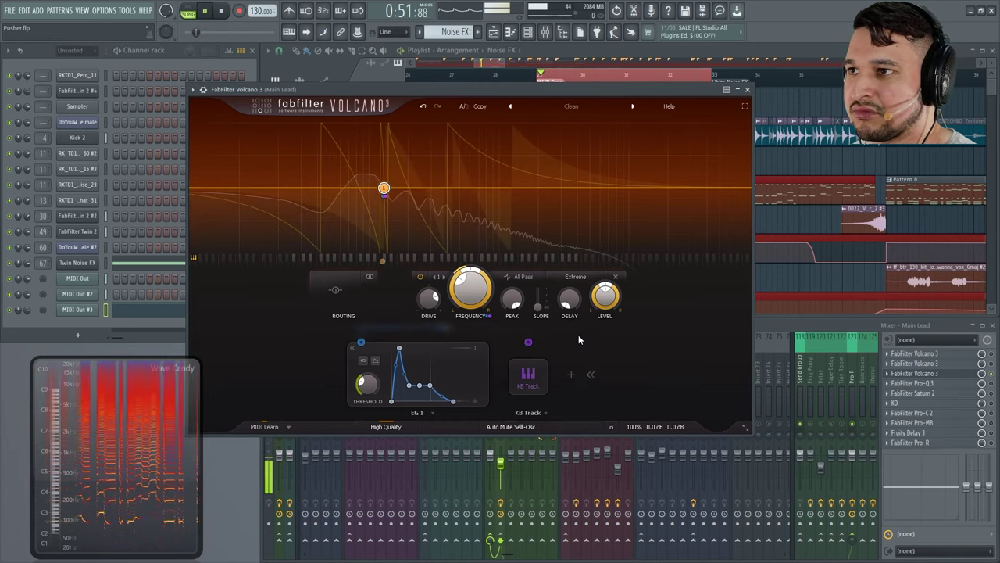
Compare filter 1's Classic style against Extreme during playback, finishing on Extreme.
click(576, 278)
click(583, 291)
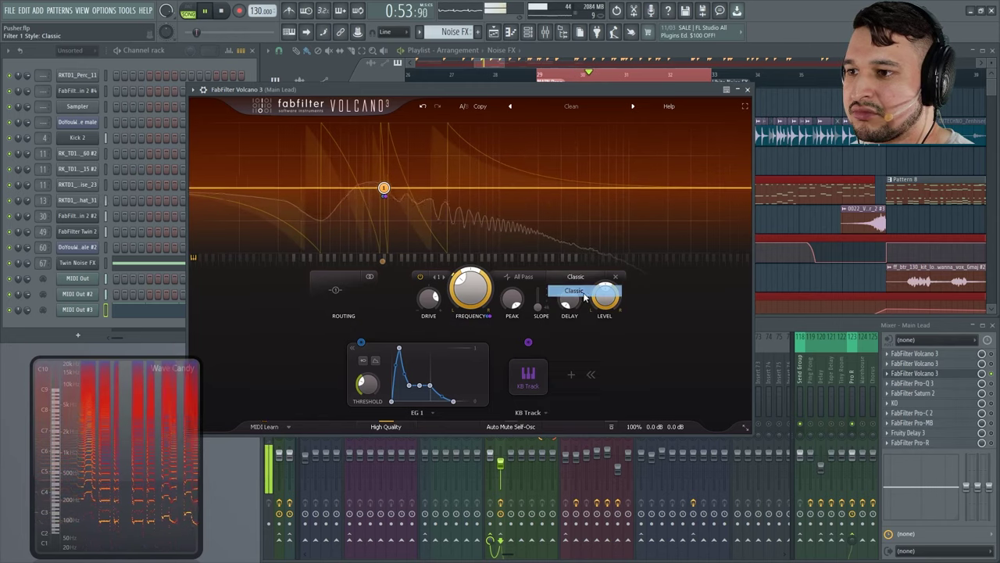
click(578, 277)
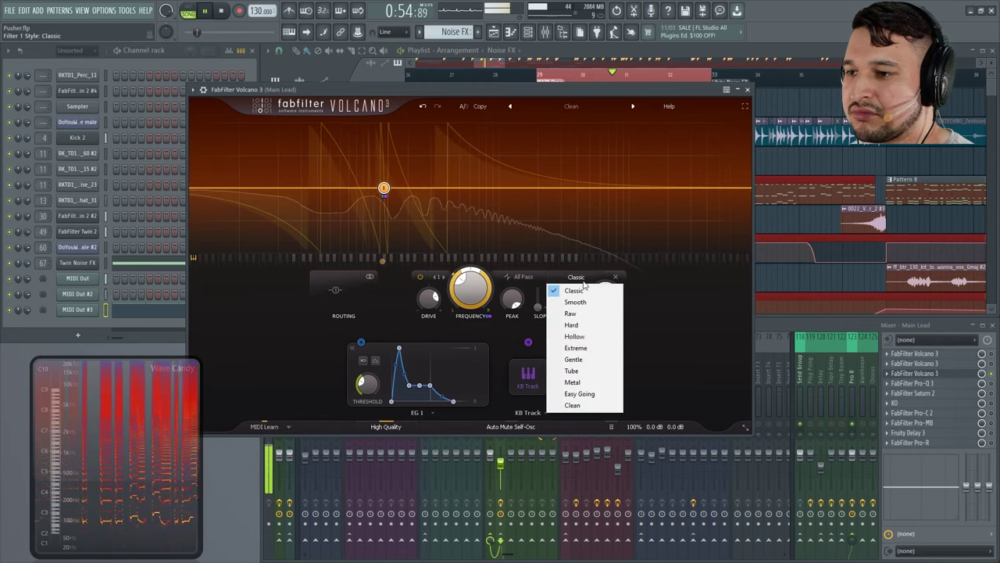
click(589, 349)
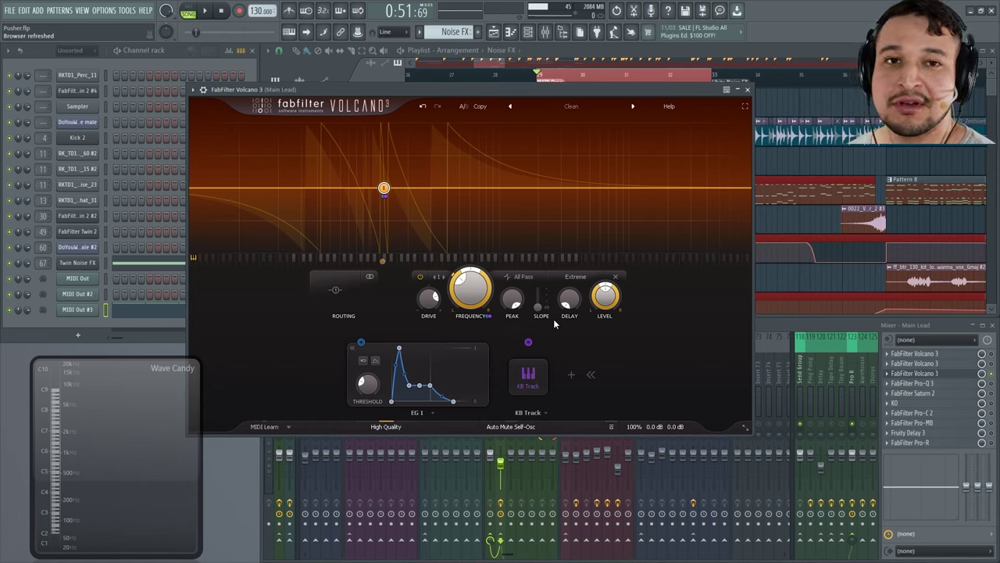
key(ctrl+z)
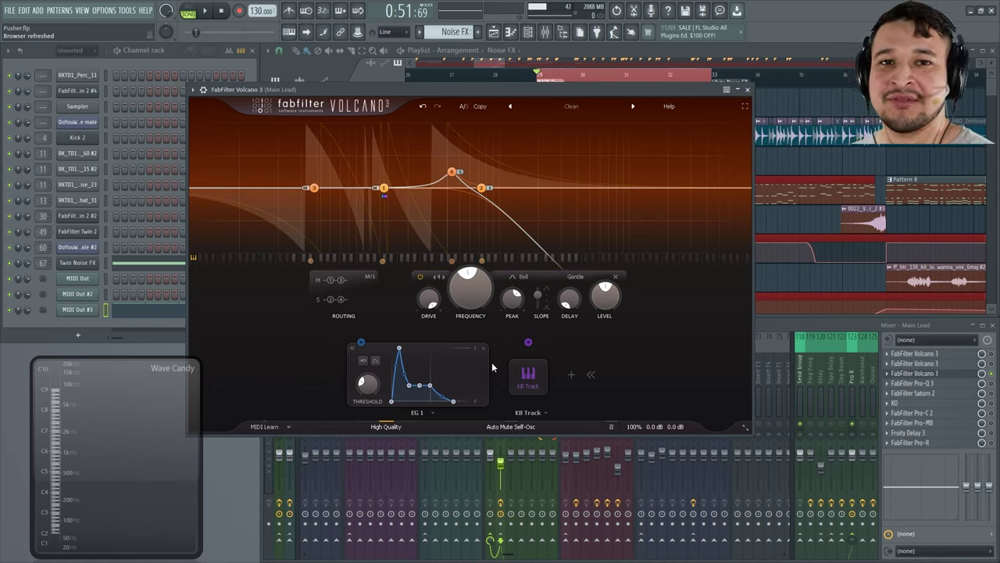